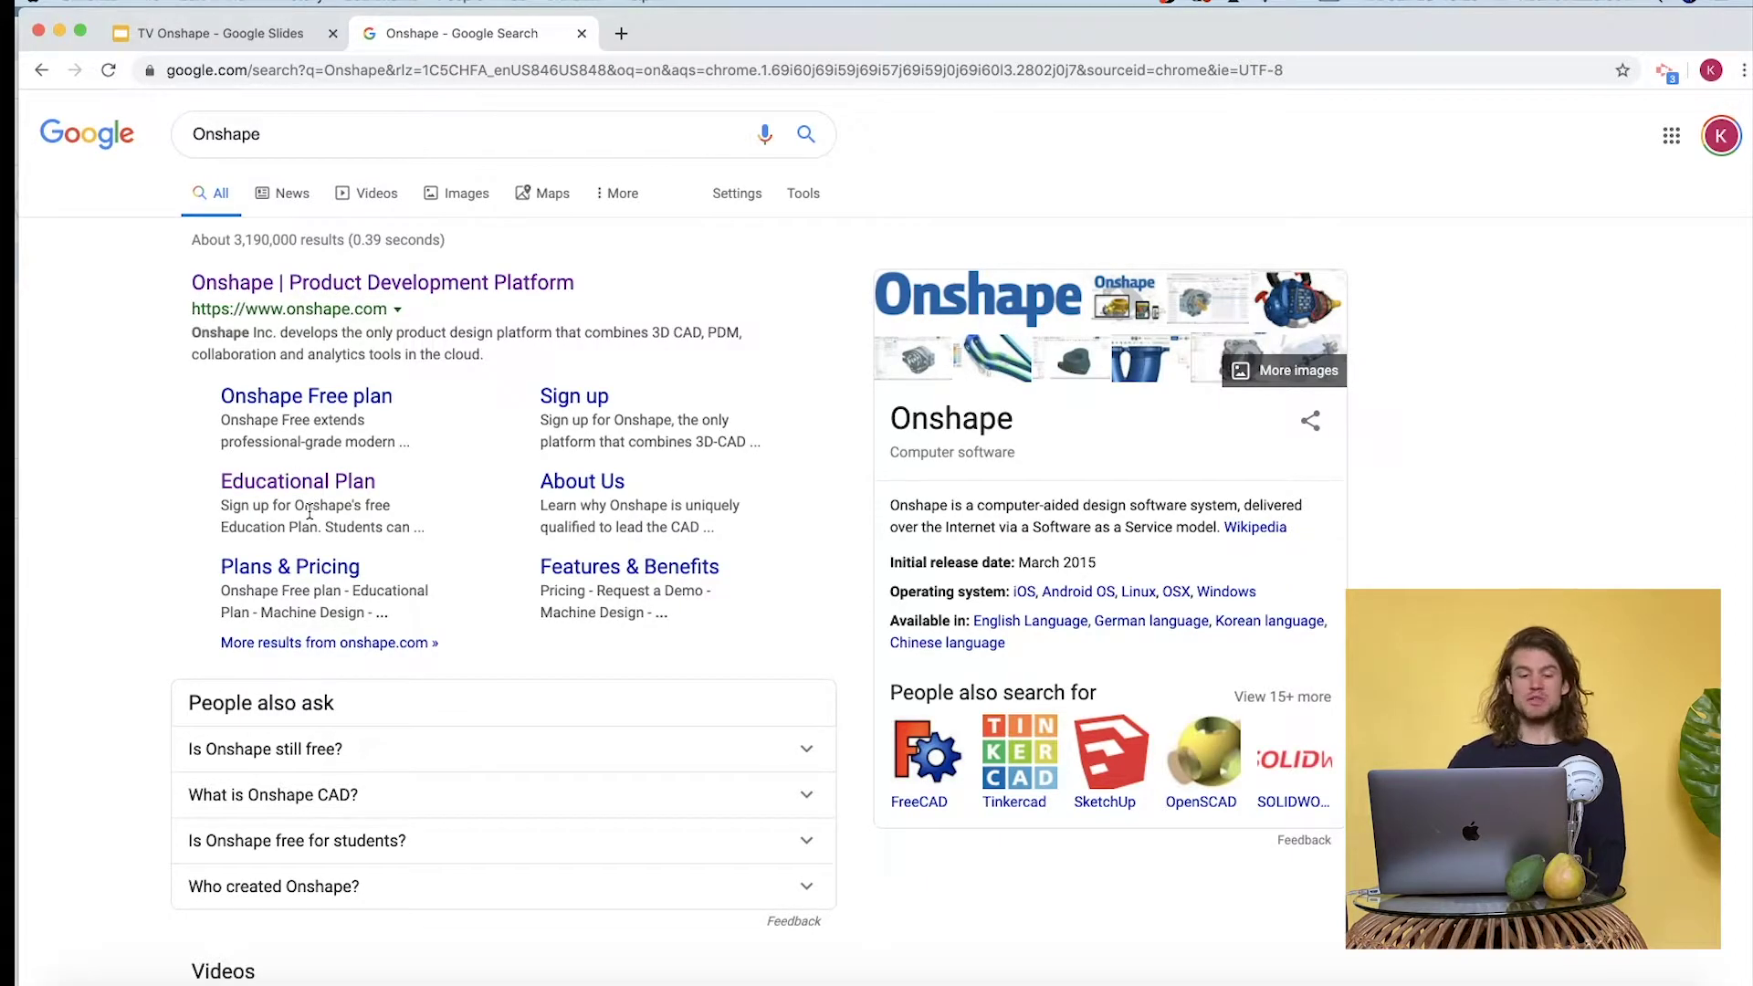
Open Onshape's Educational Plan page from the Google search results.
click(297, 481)
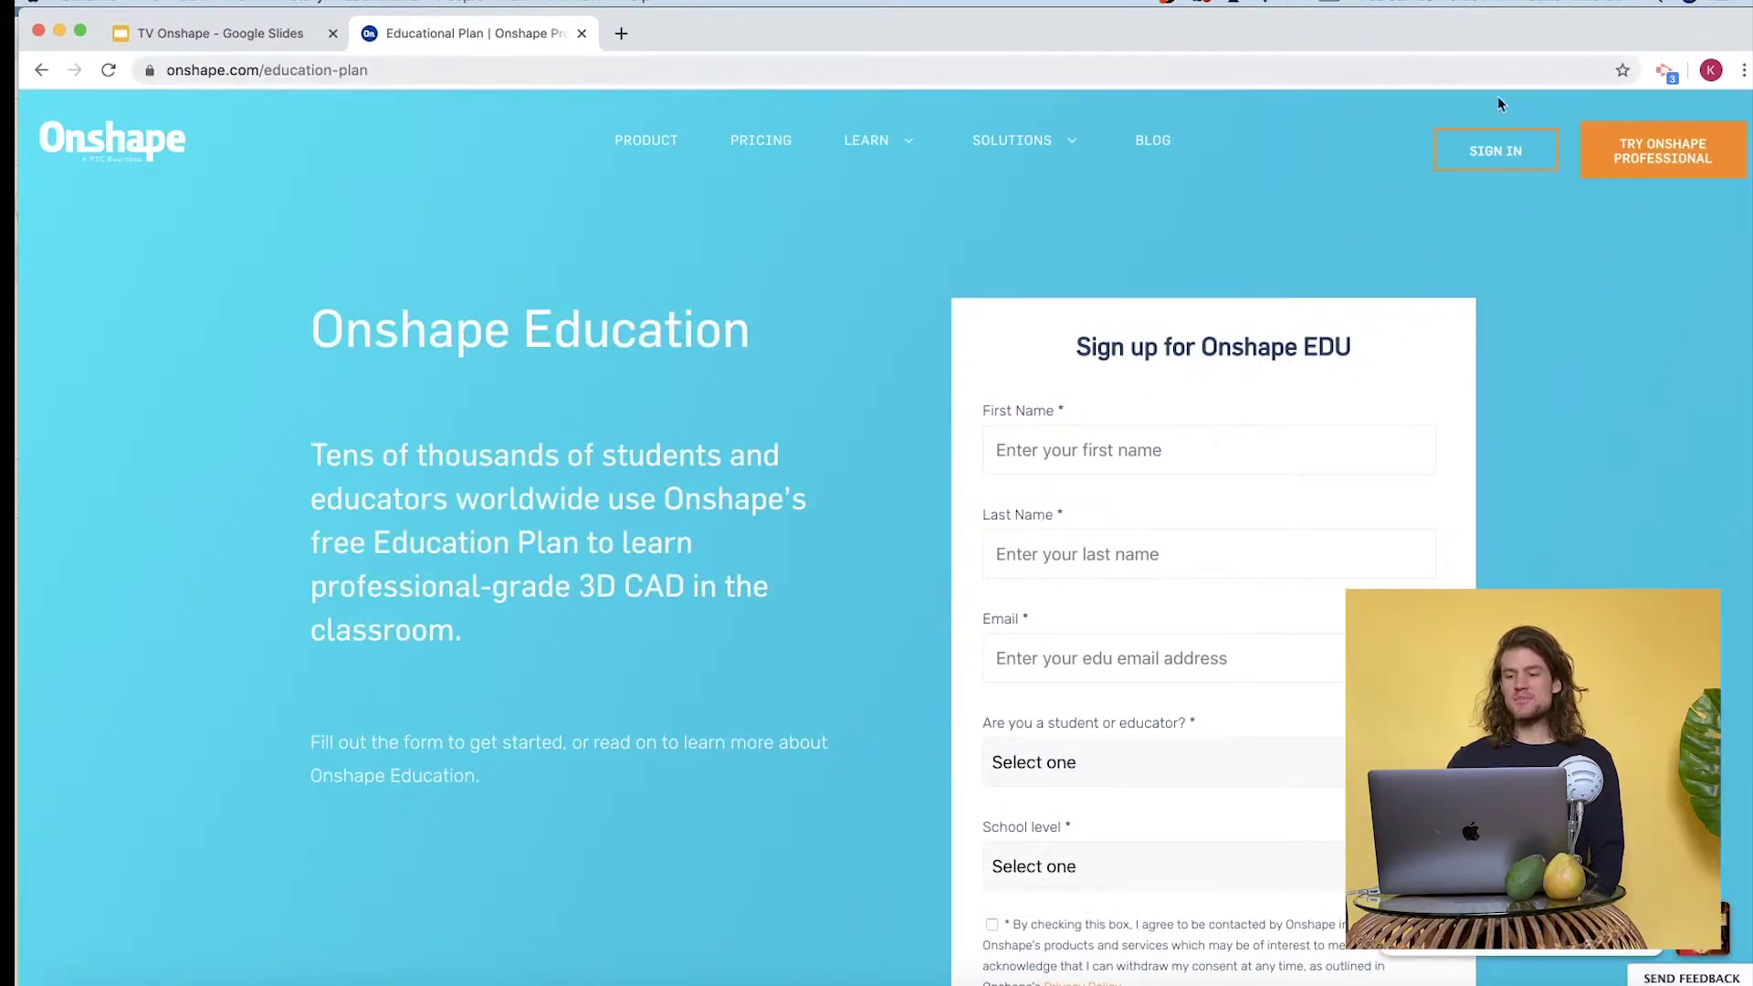
Sign in to Onshape to reach the My Onshape documents list.
click(1498, 157)
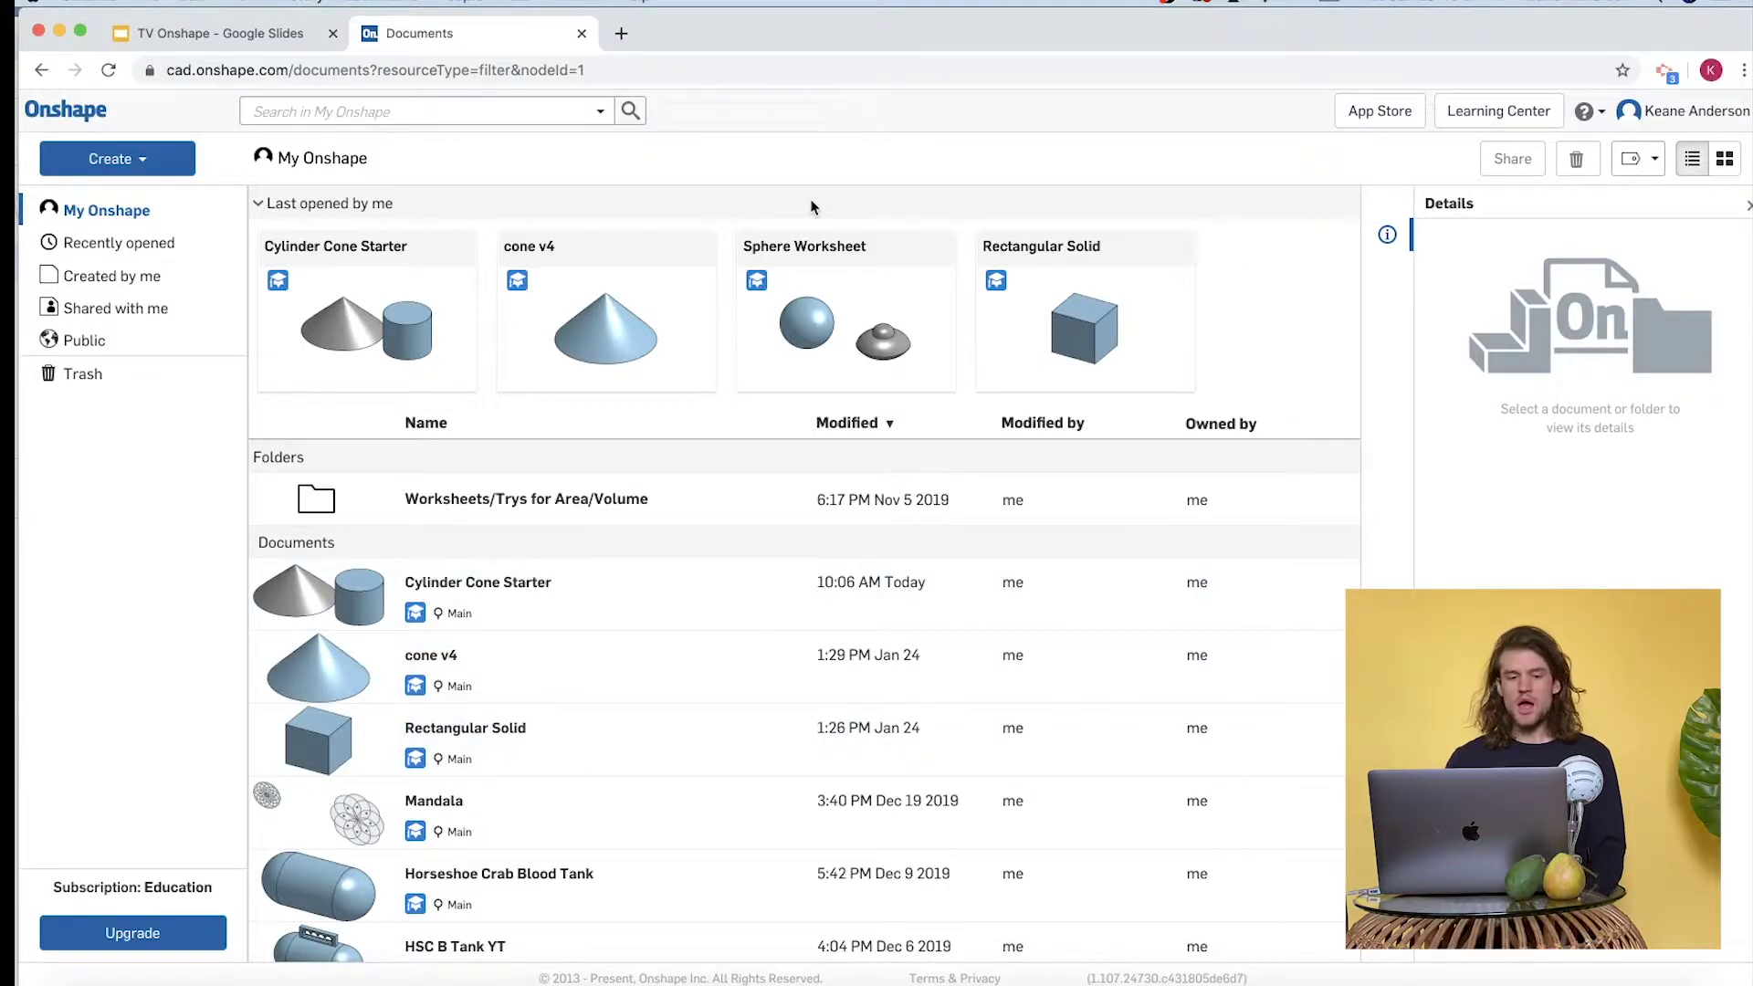
Create a new Onshape document named 'Cylinder + Cone'.
click(144, 164)
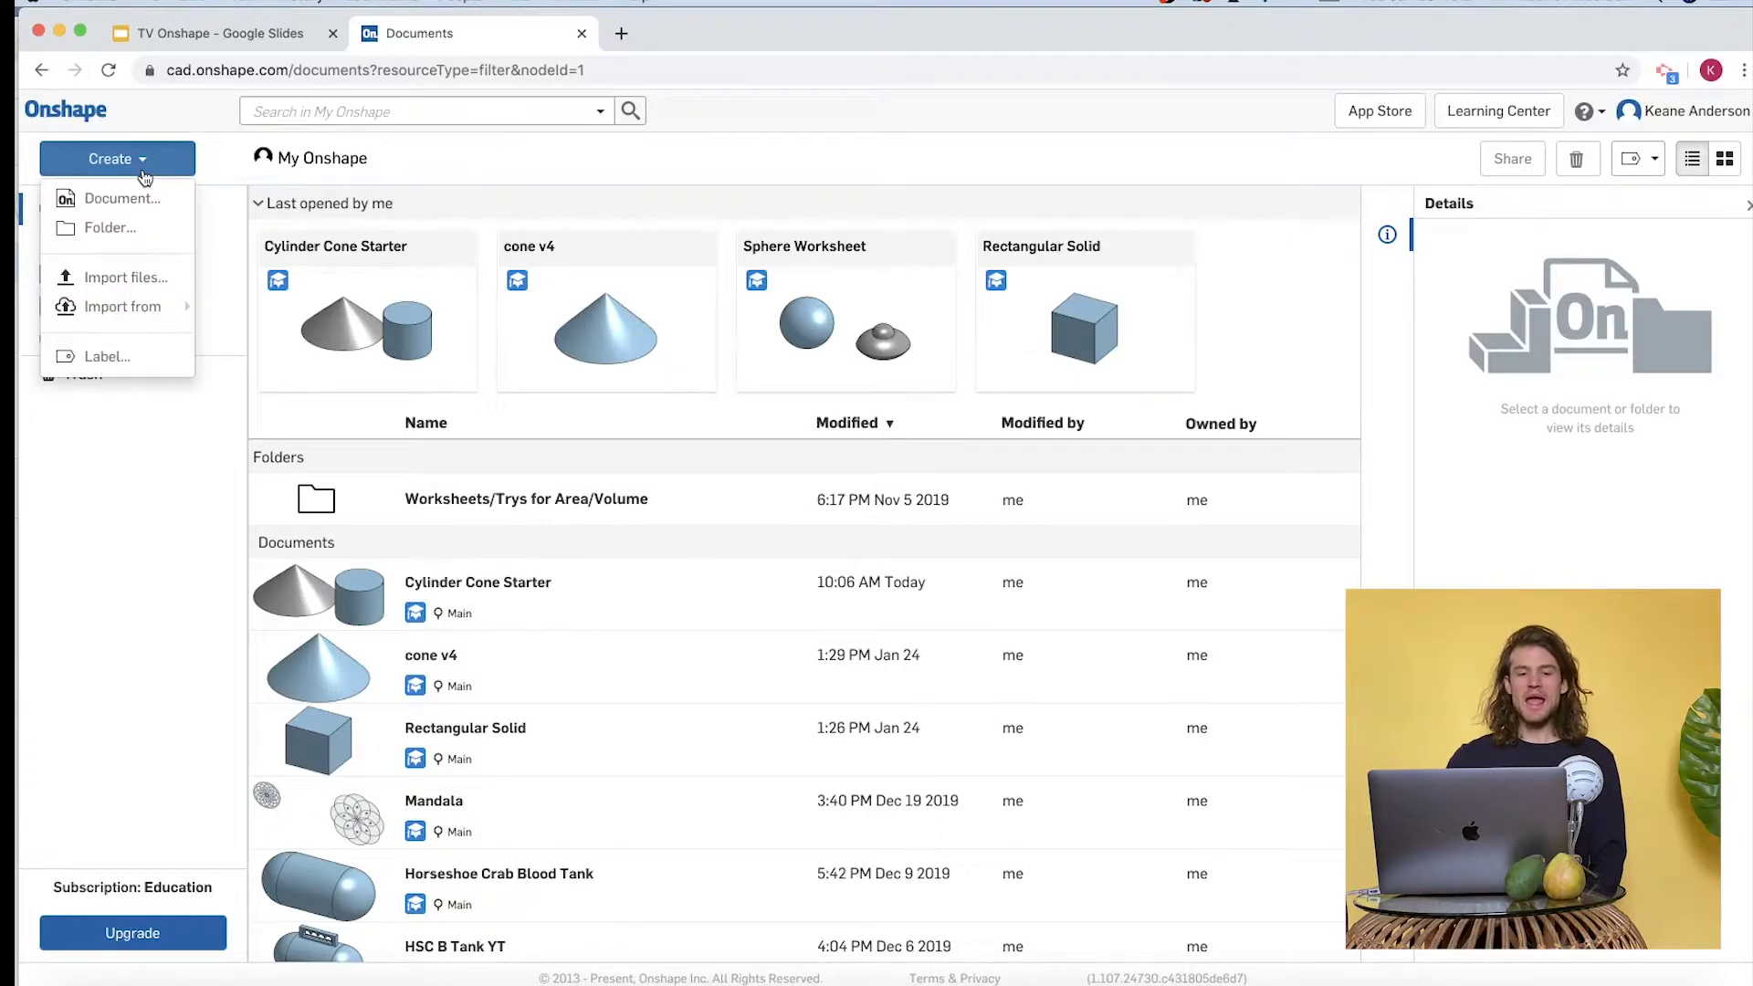
click(141, 205)
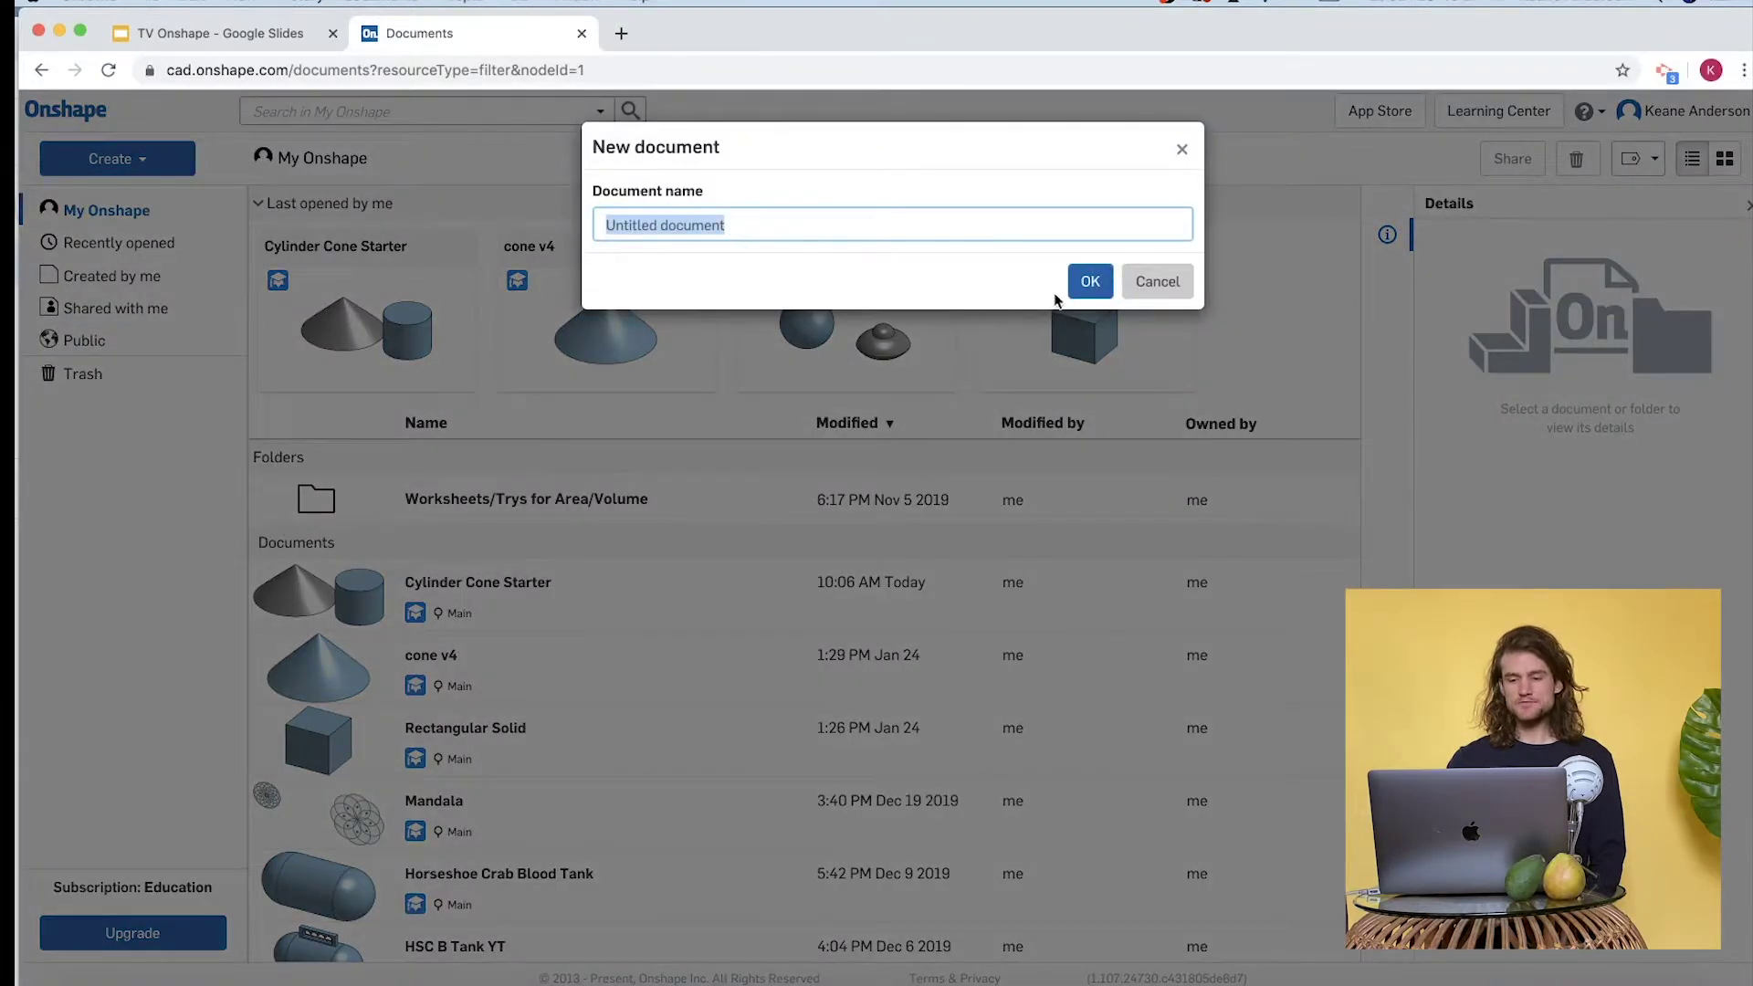
text(C)
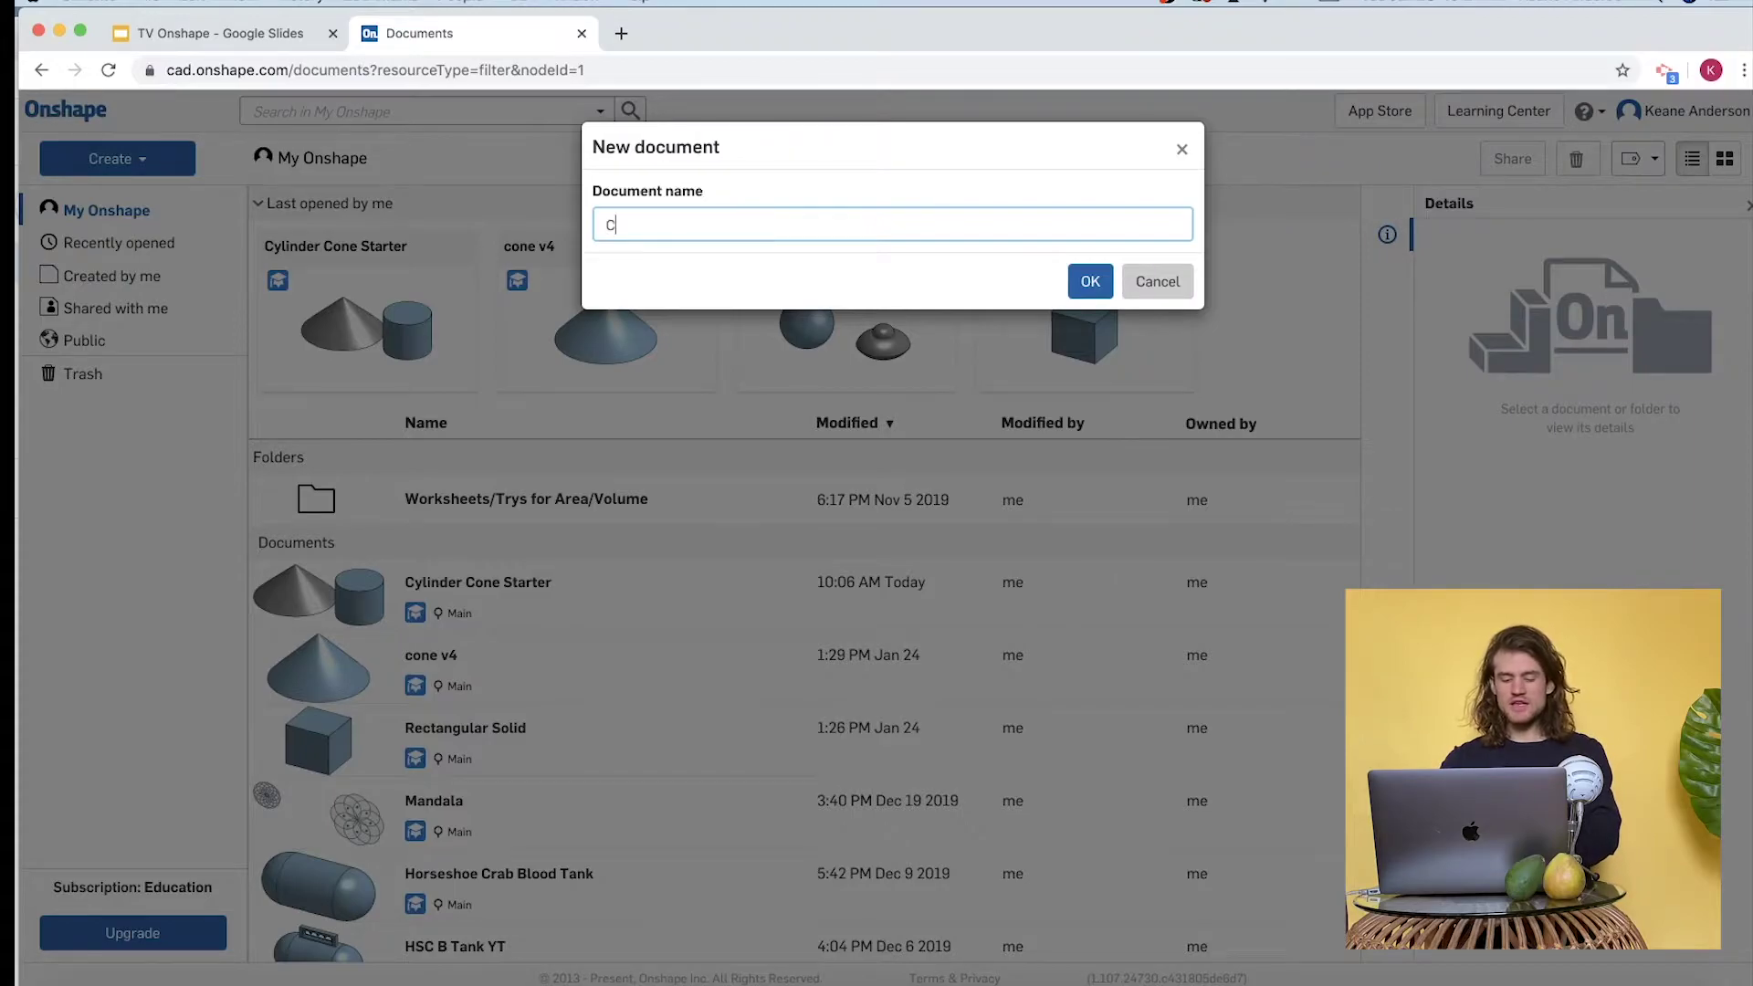
text(ylinder)
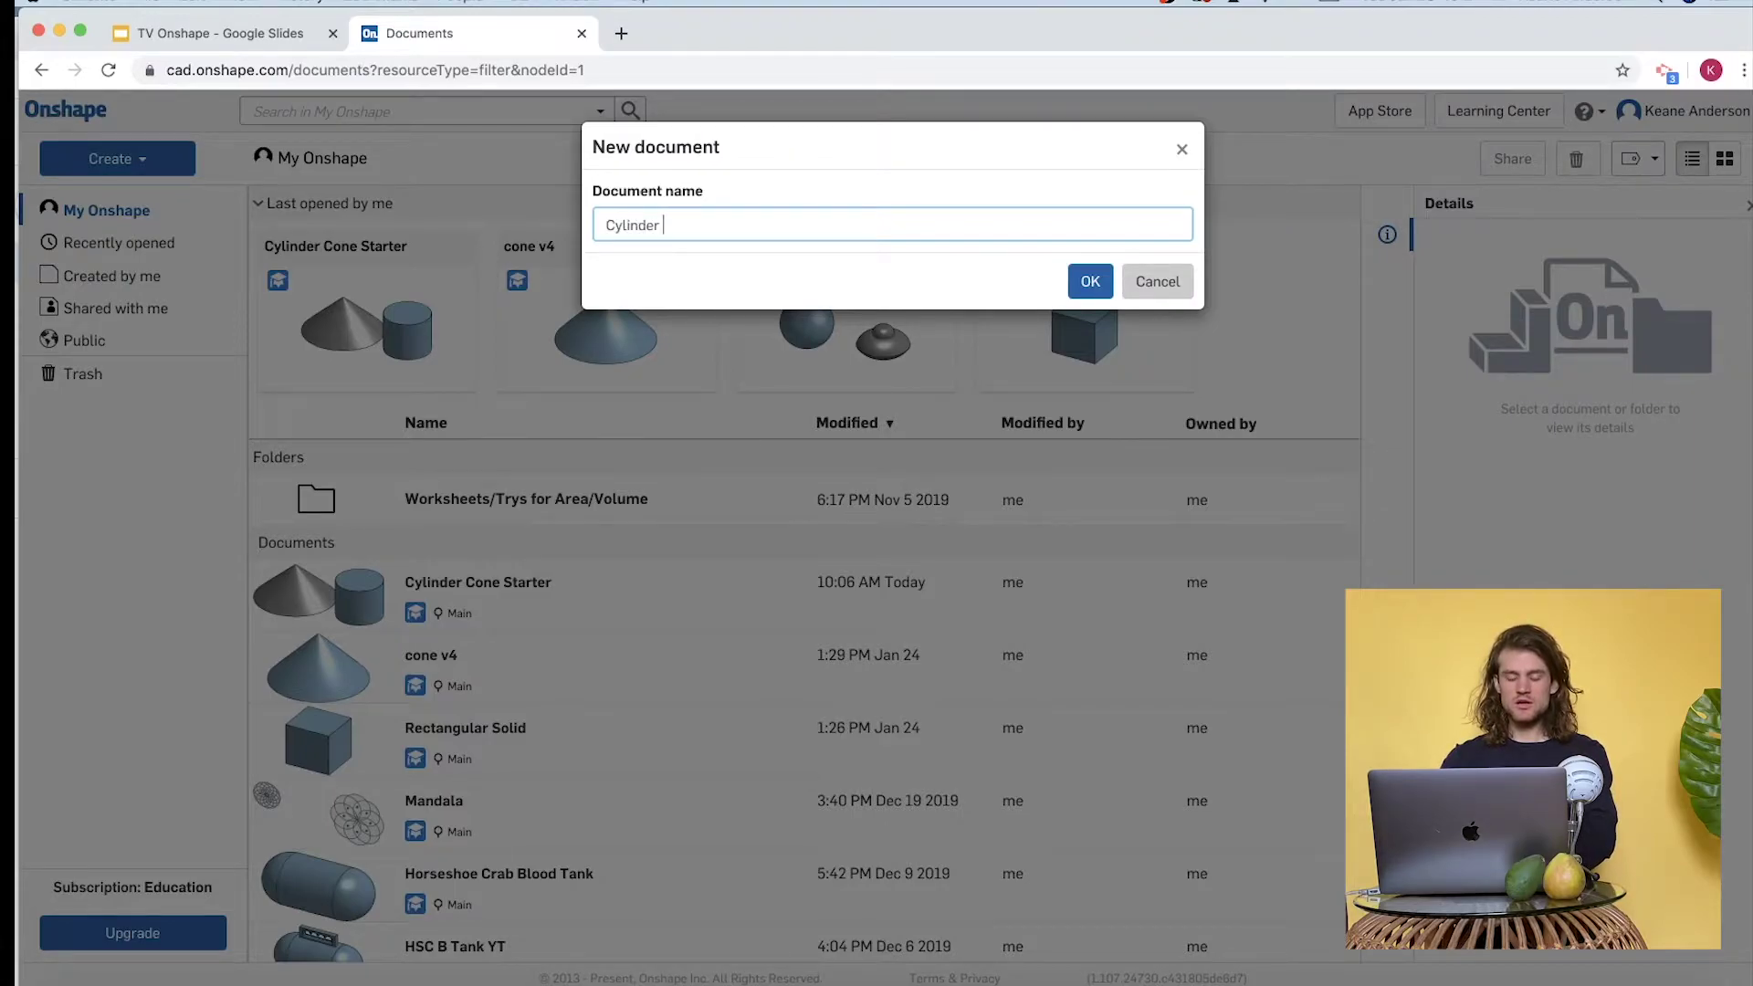
text( + Cone)
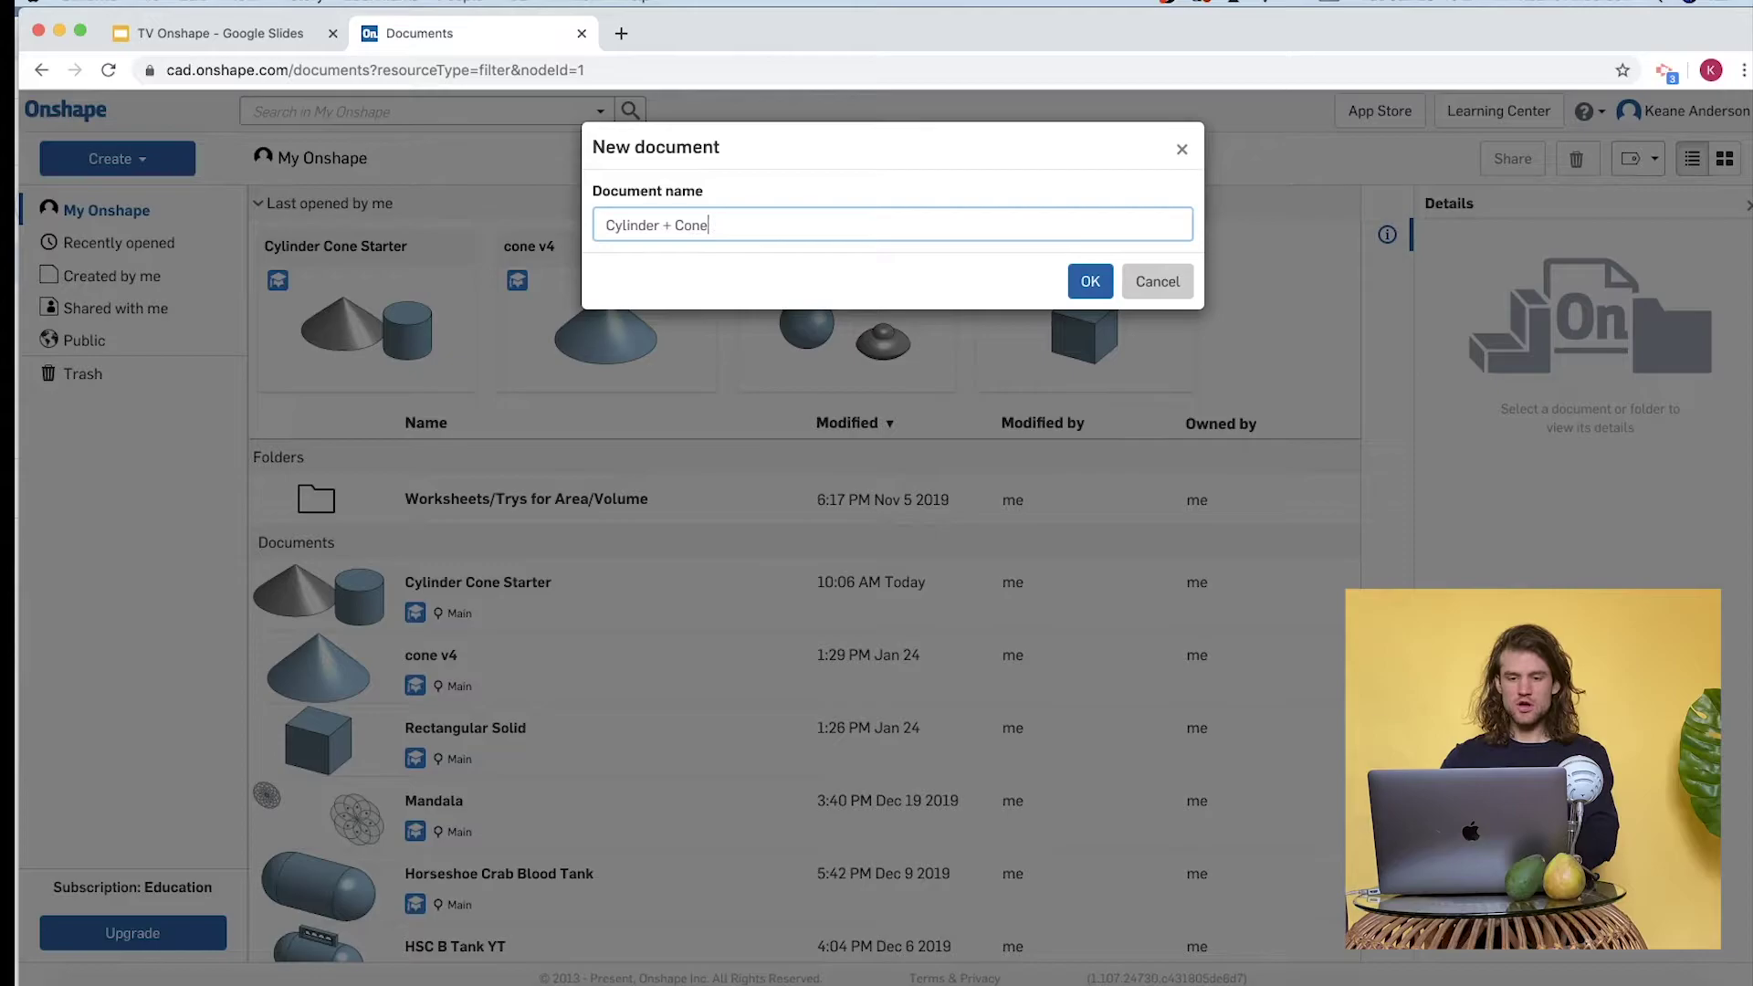
click(1084, 274)
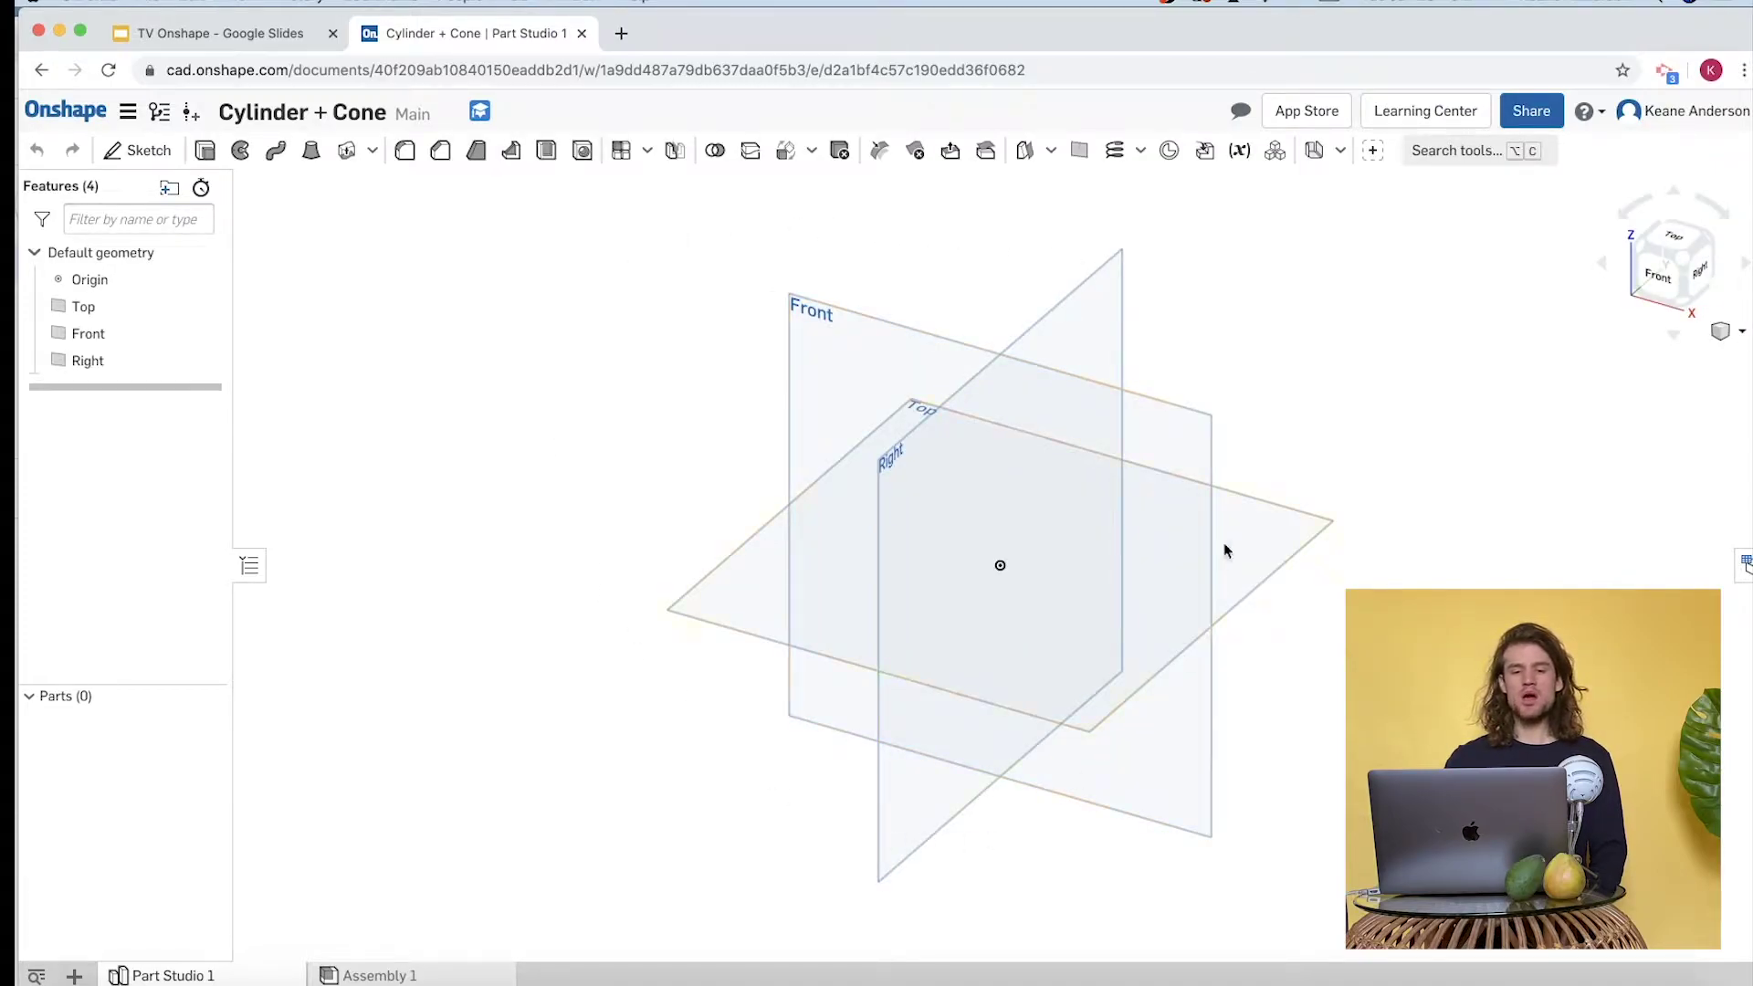
mouse_move(481, 110)
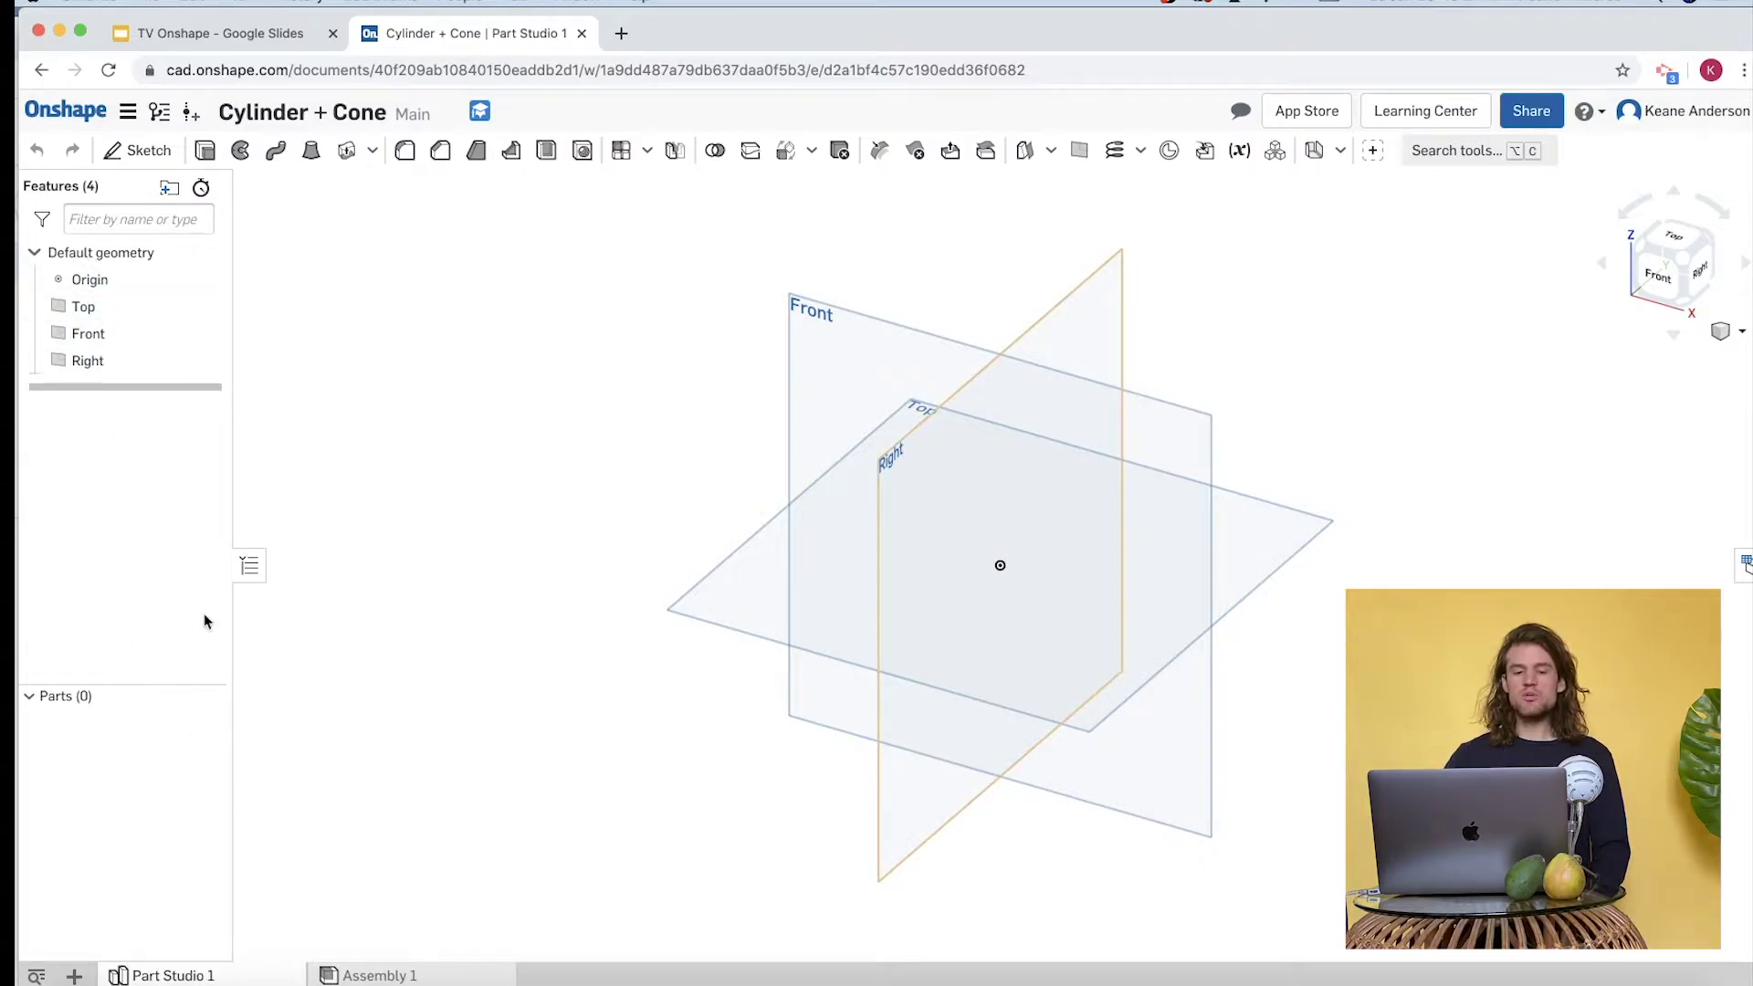
click(79, 307)
click(80, 332)
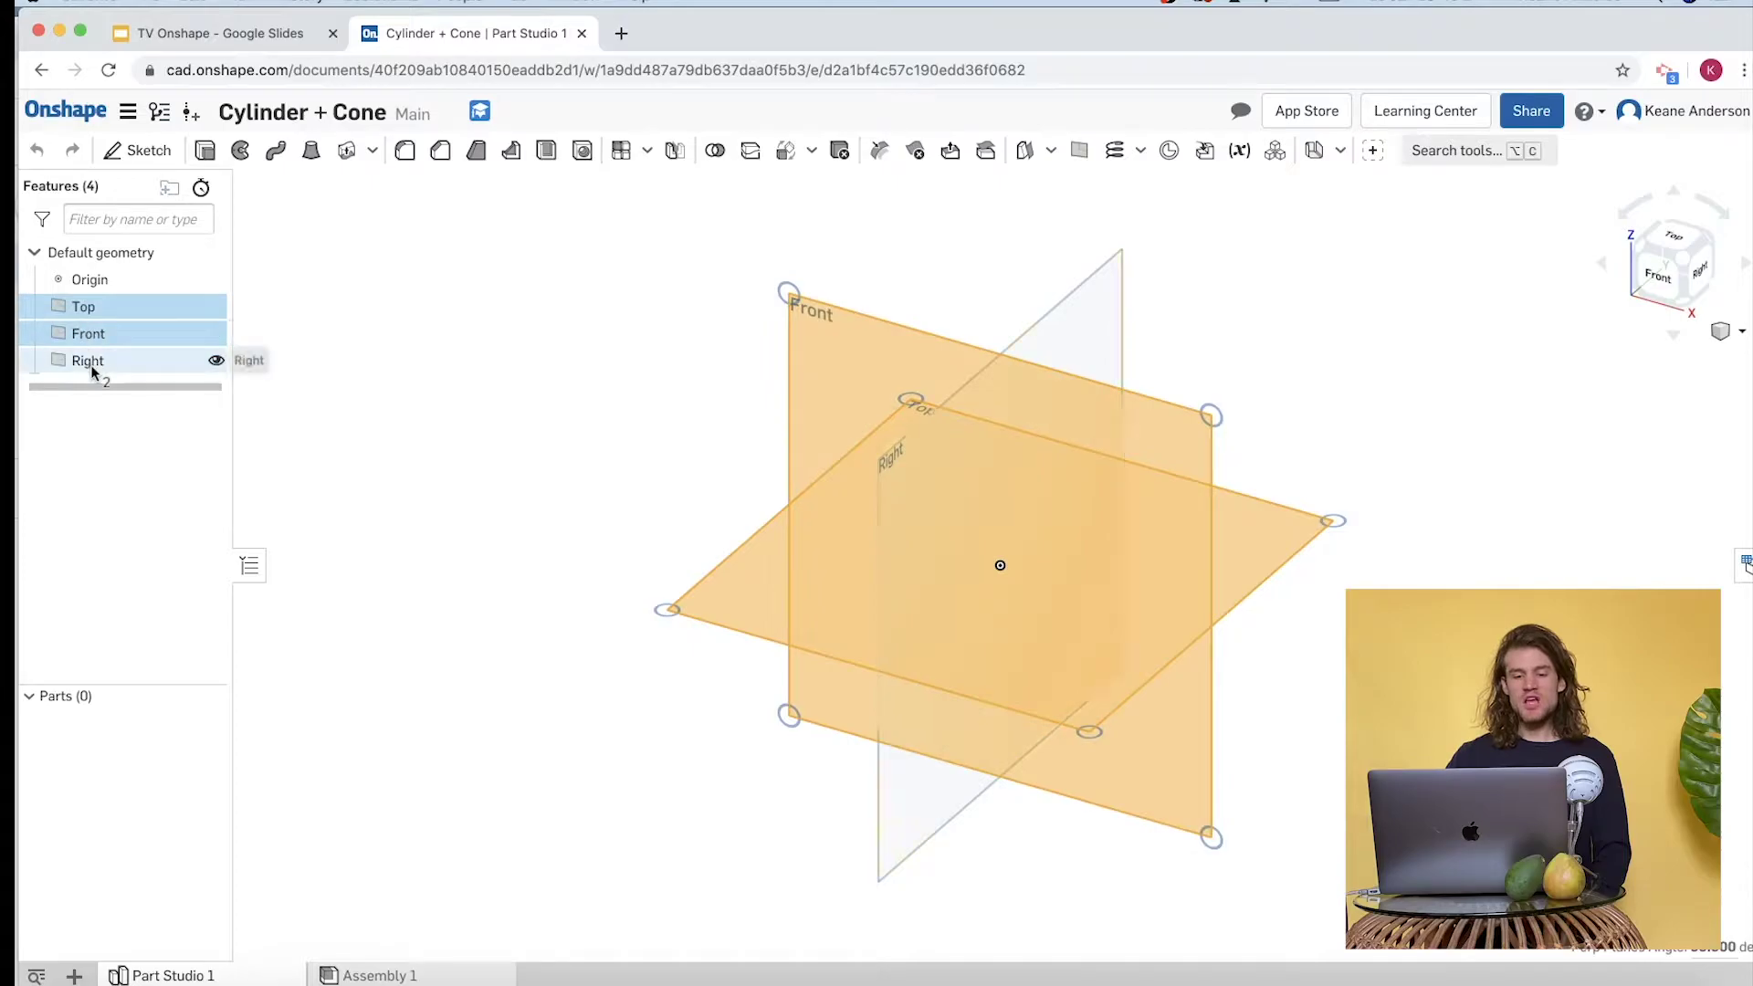
click(90, 330)
click(88, 307)
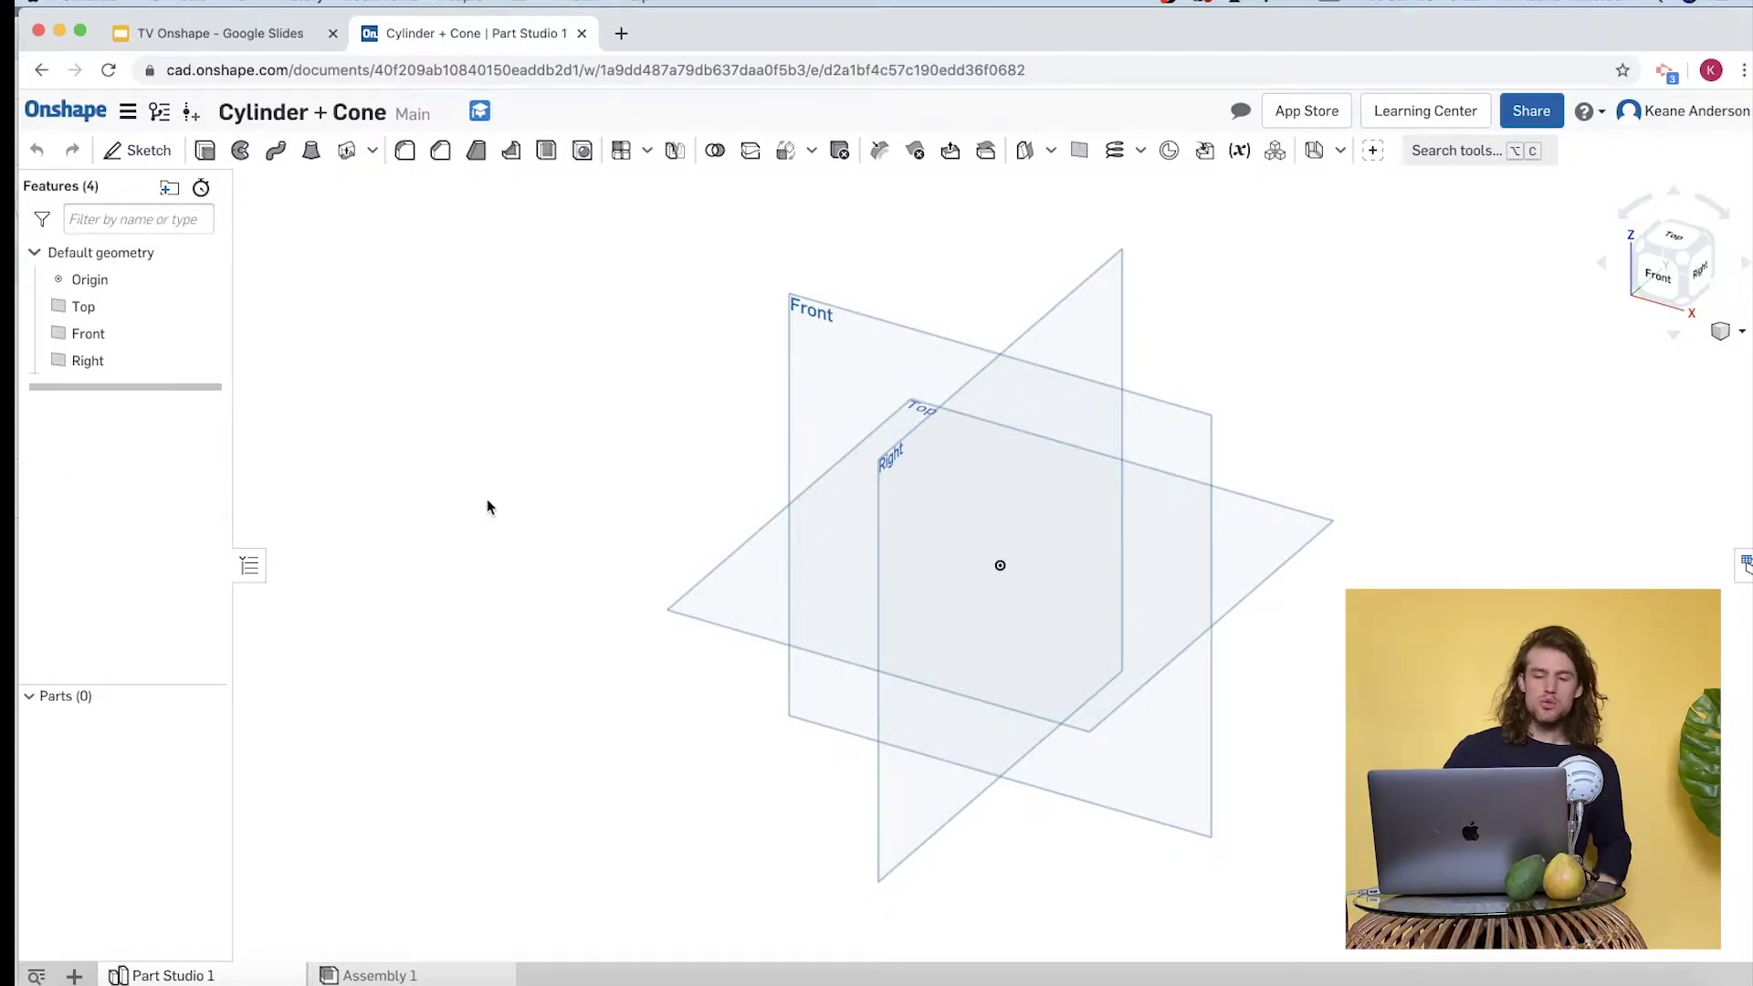
Start a sketch on the Top plane and rotate the view with the view cube arrows.
click(142, 149)
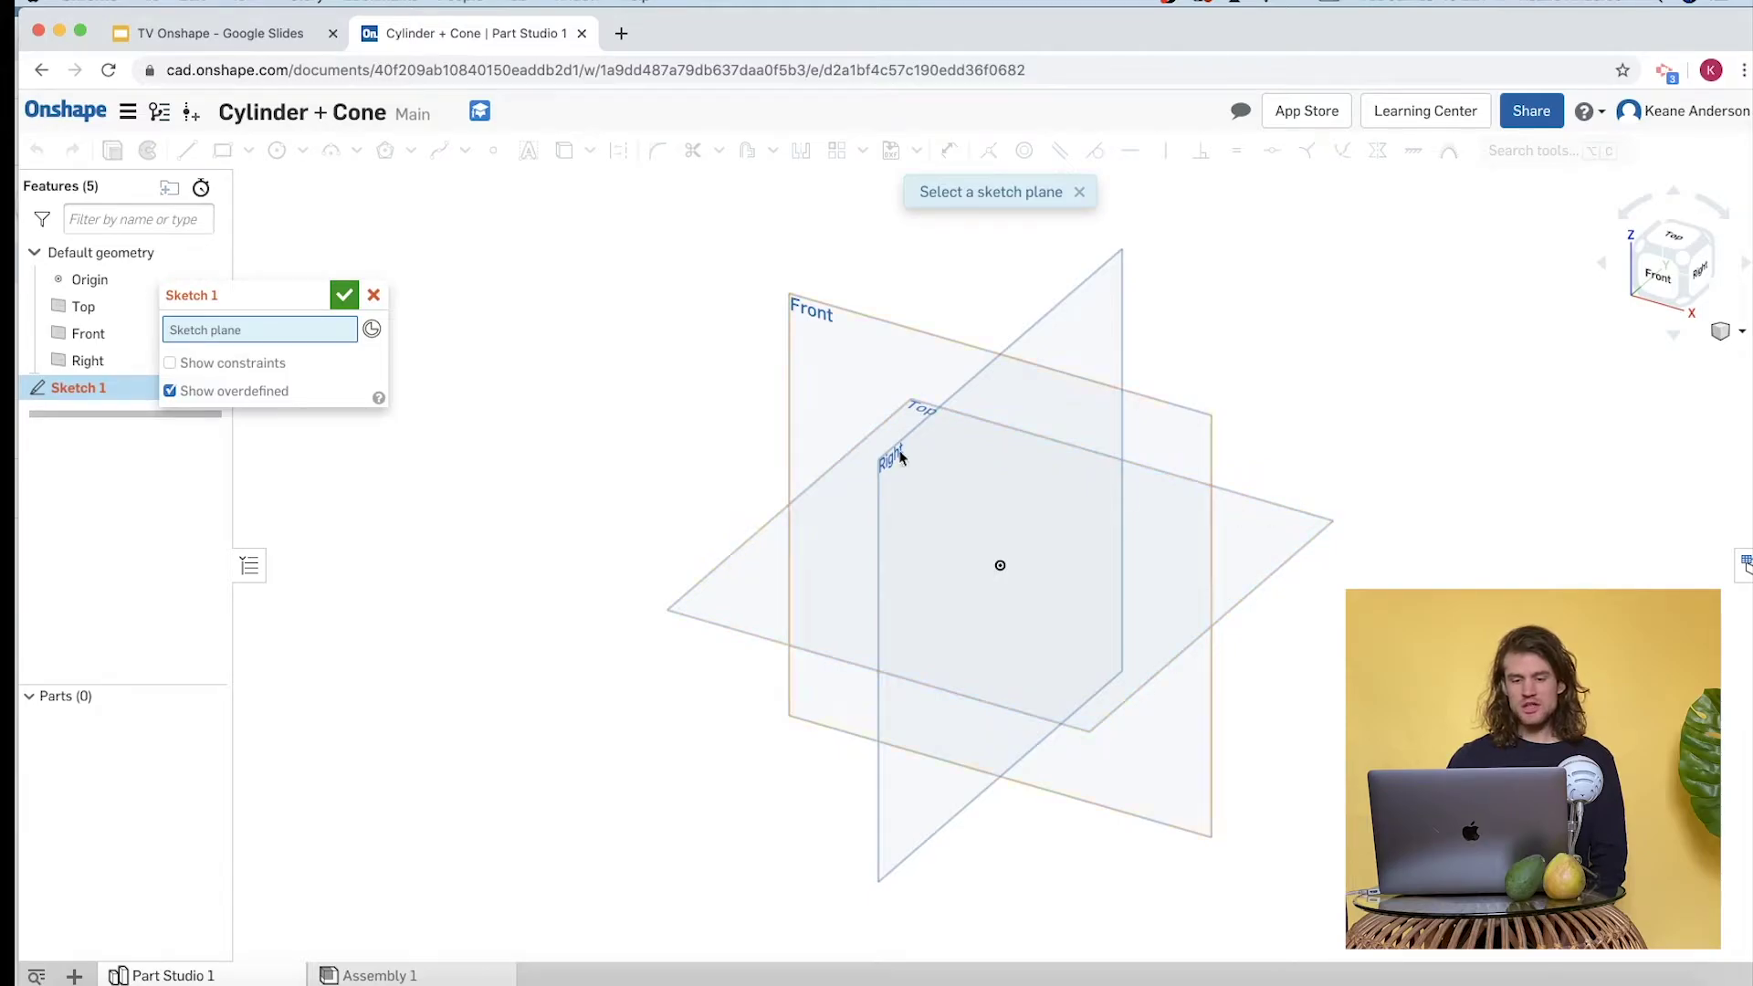
click(81, 317)
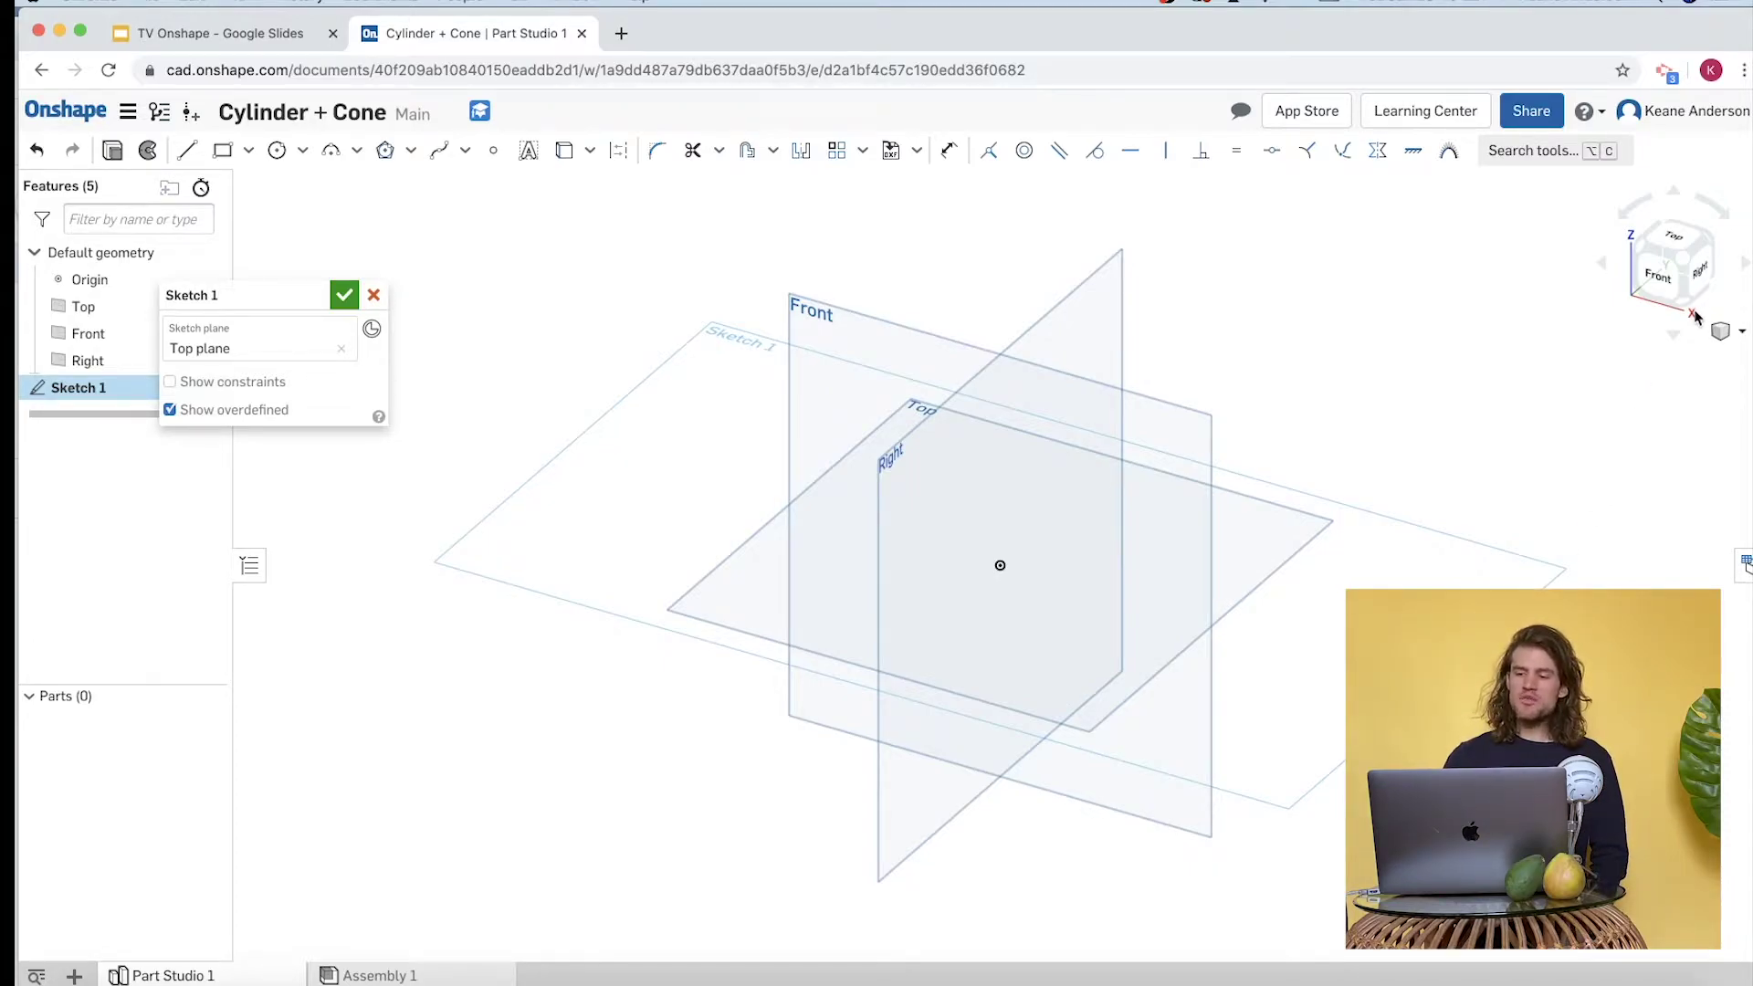
click(1659, 278)
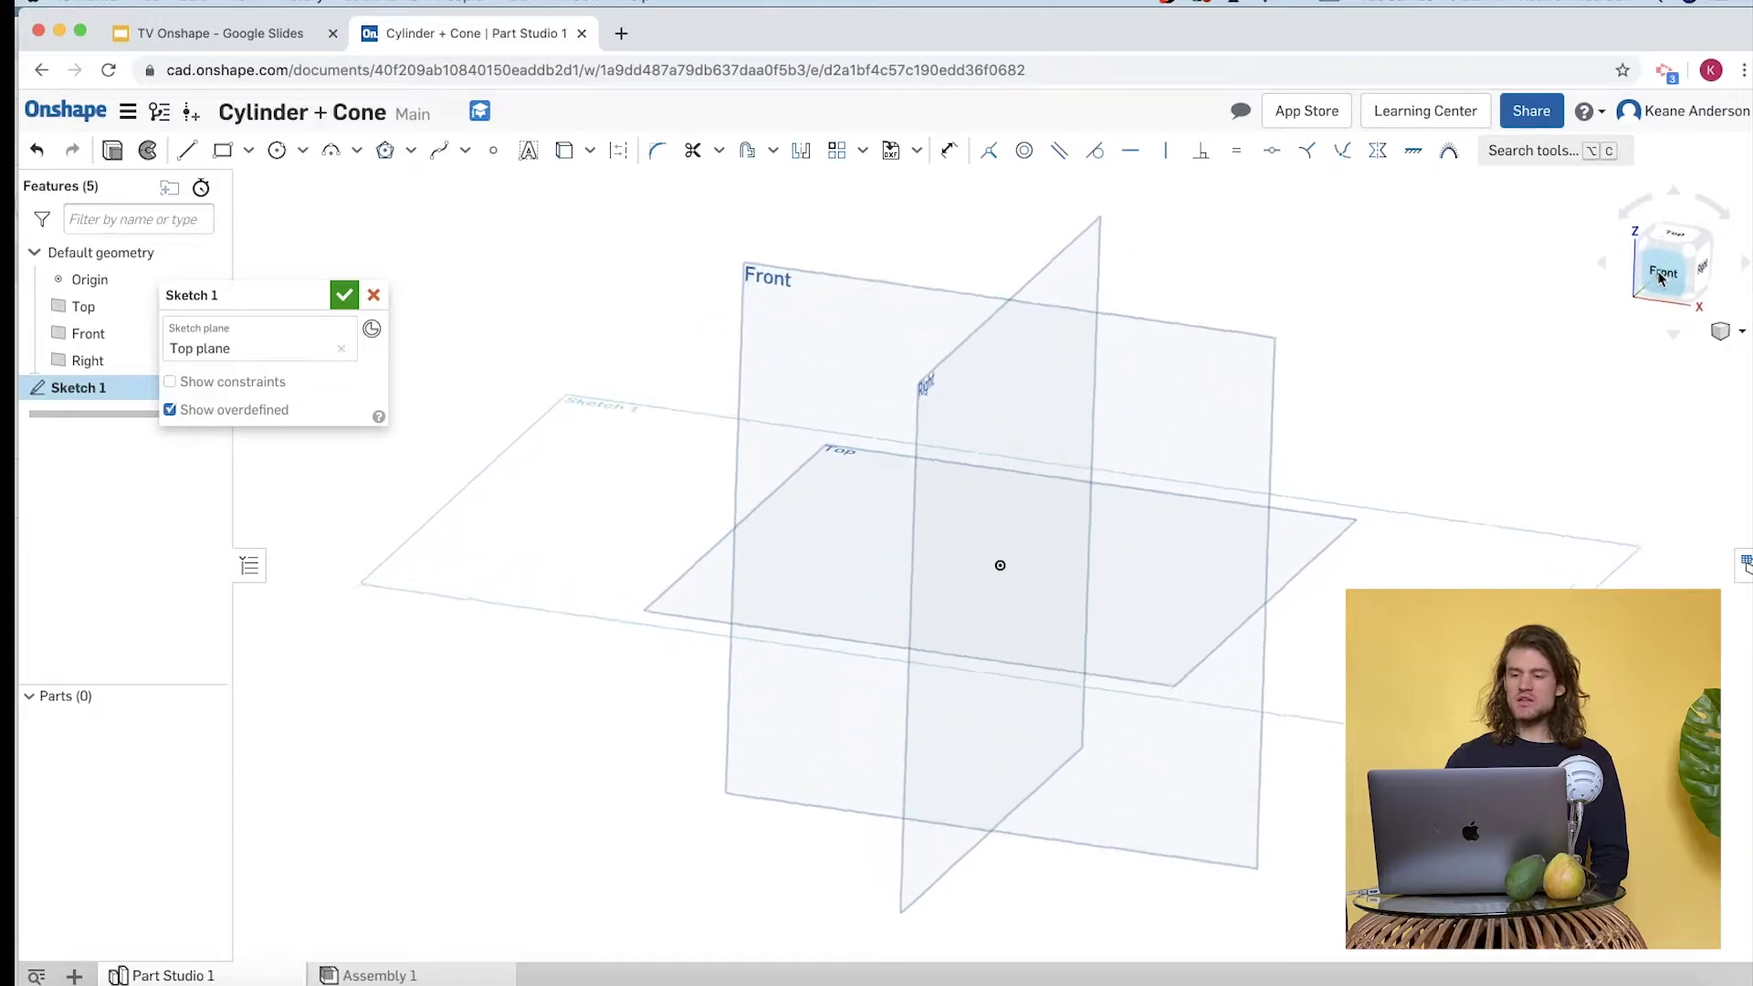
click(1746, 266)
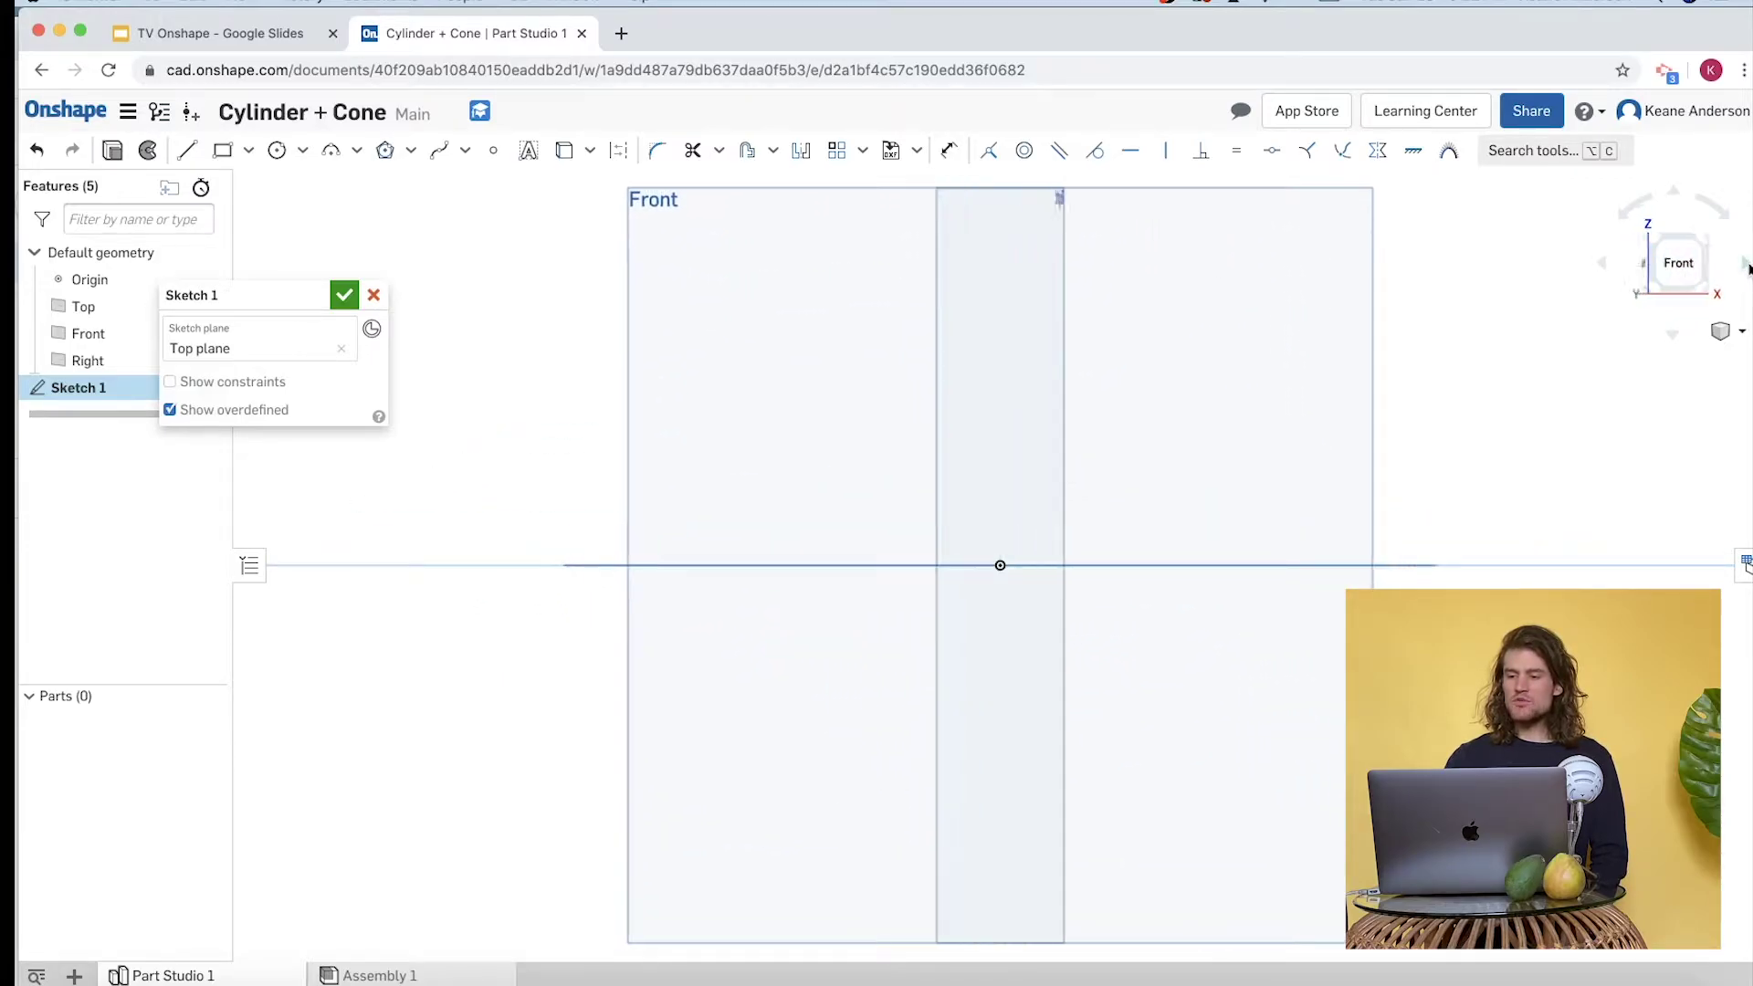
click(1720, 208)
click(1641, 198)
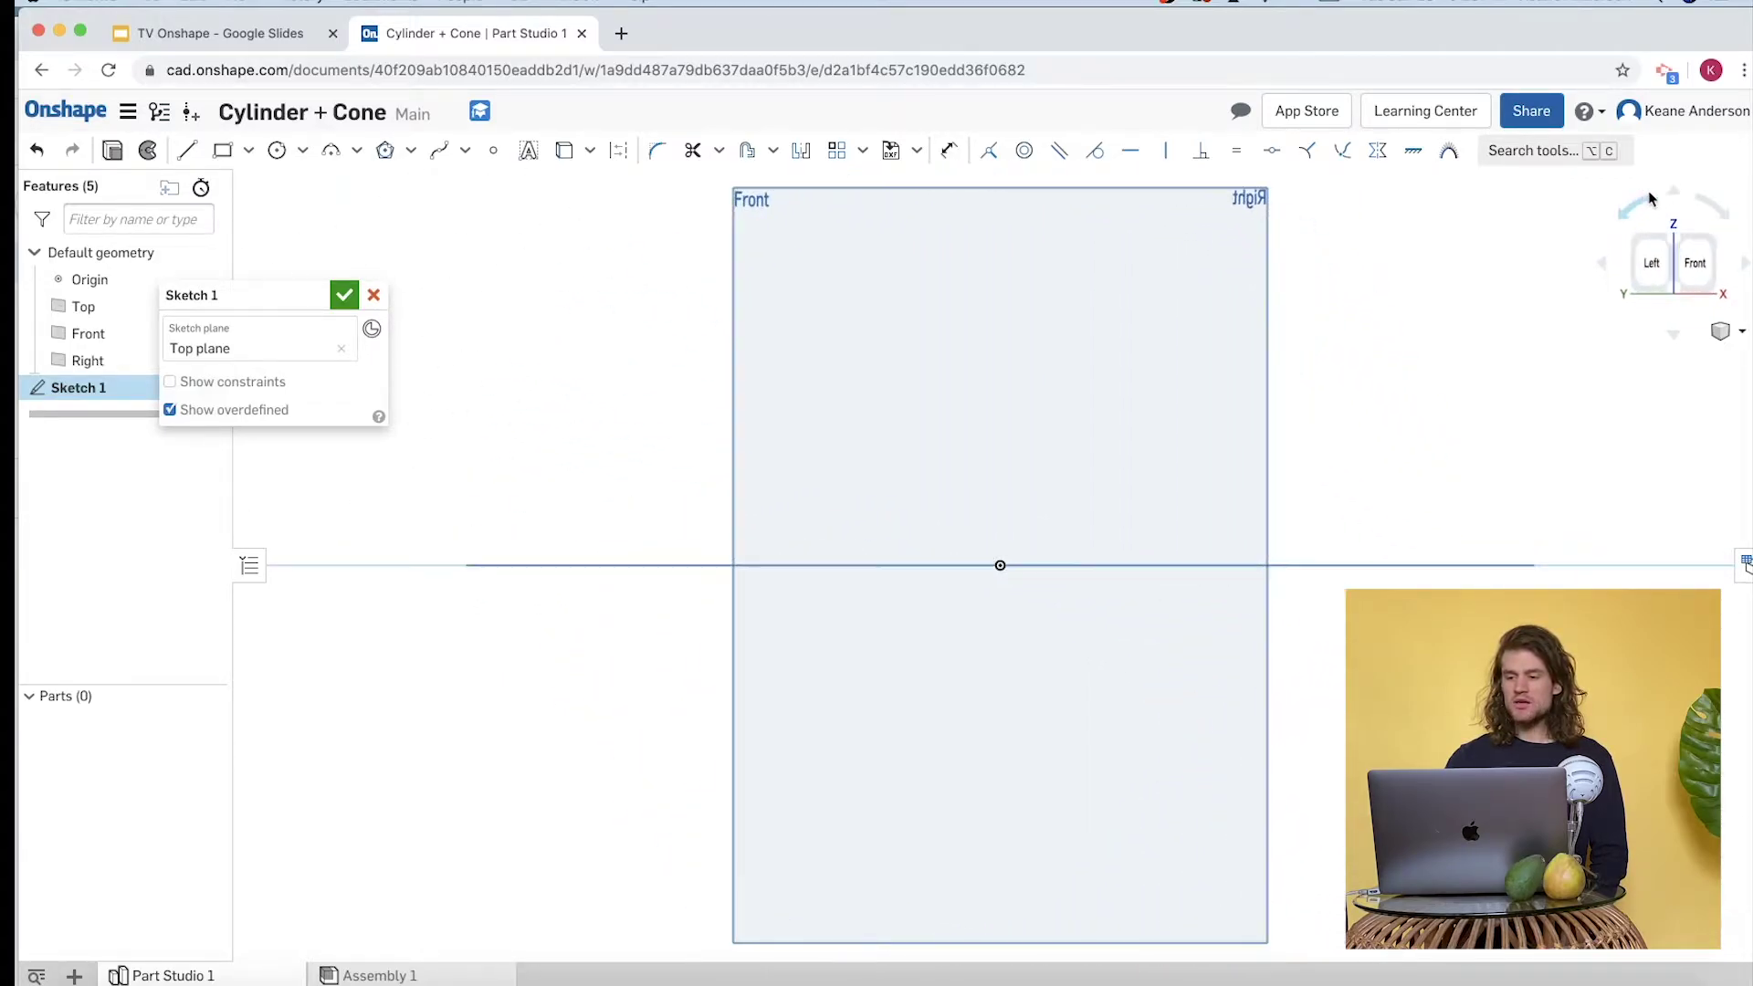
click(1724, 220)
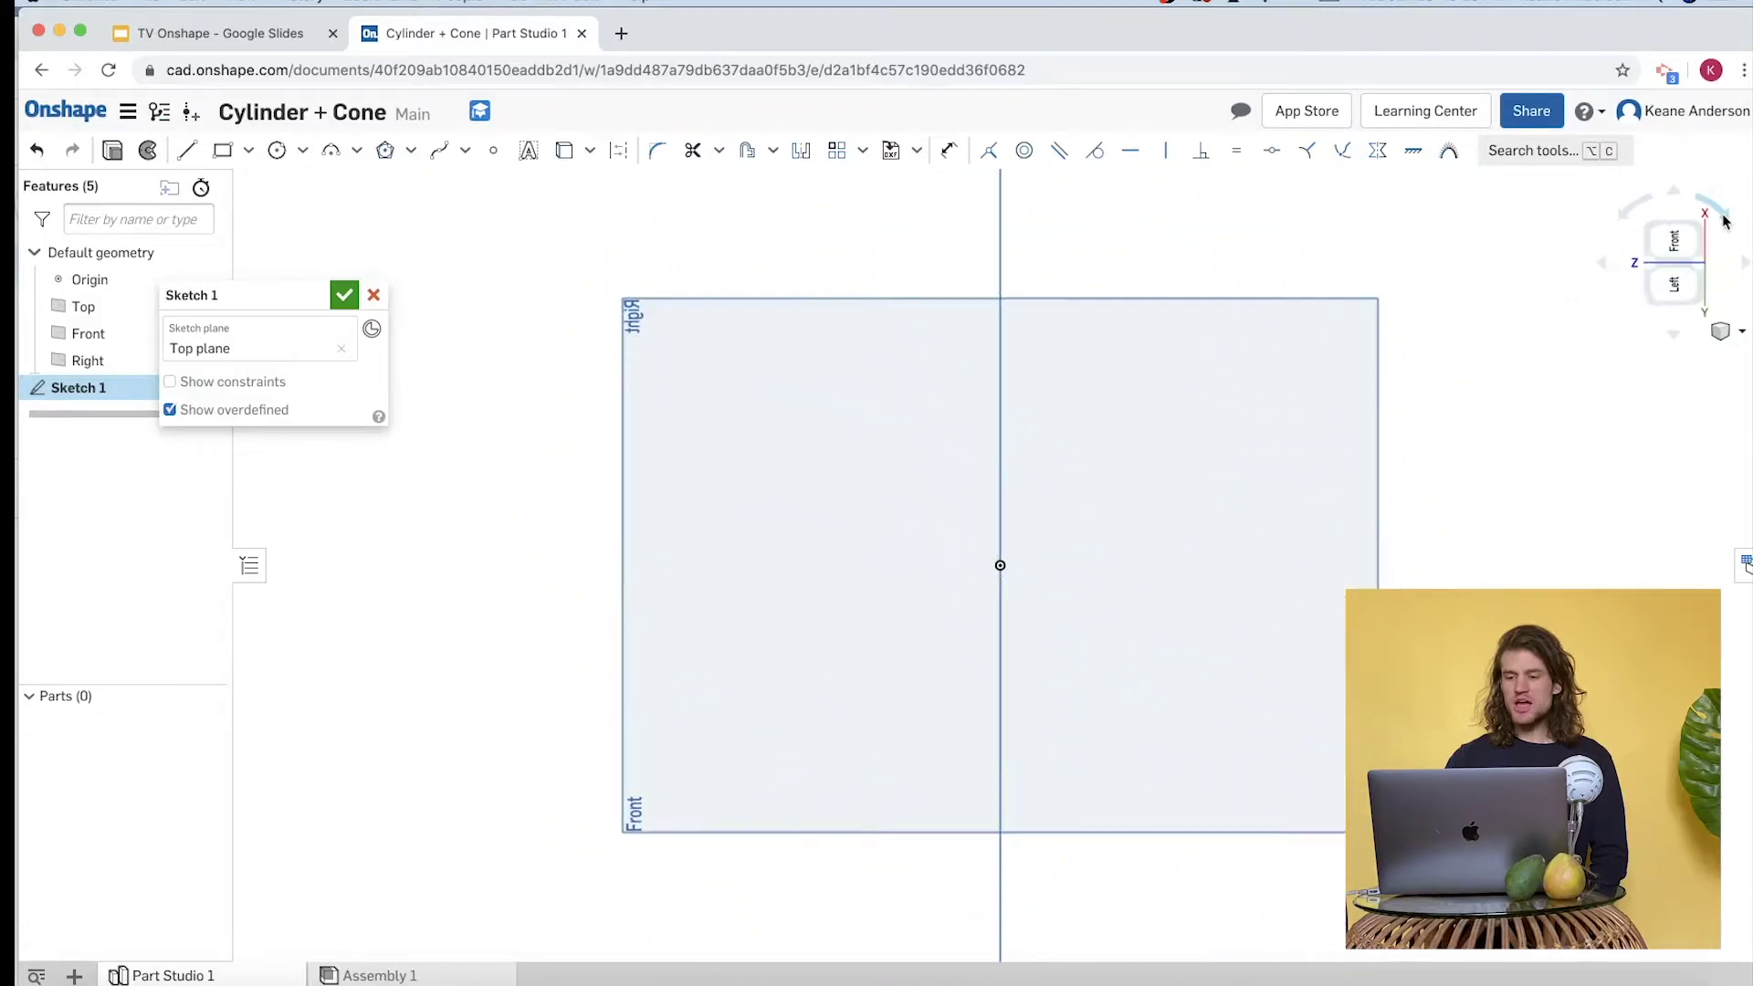
click(1725, 219)
click(1689, 230)
click(1688, 230)
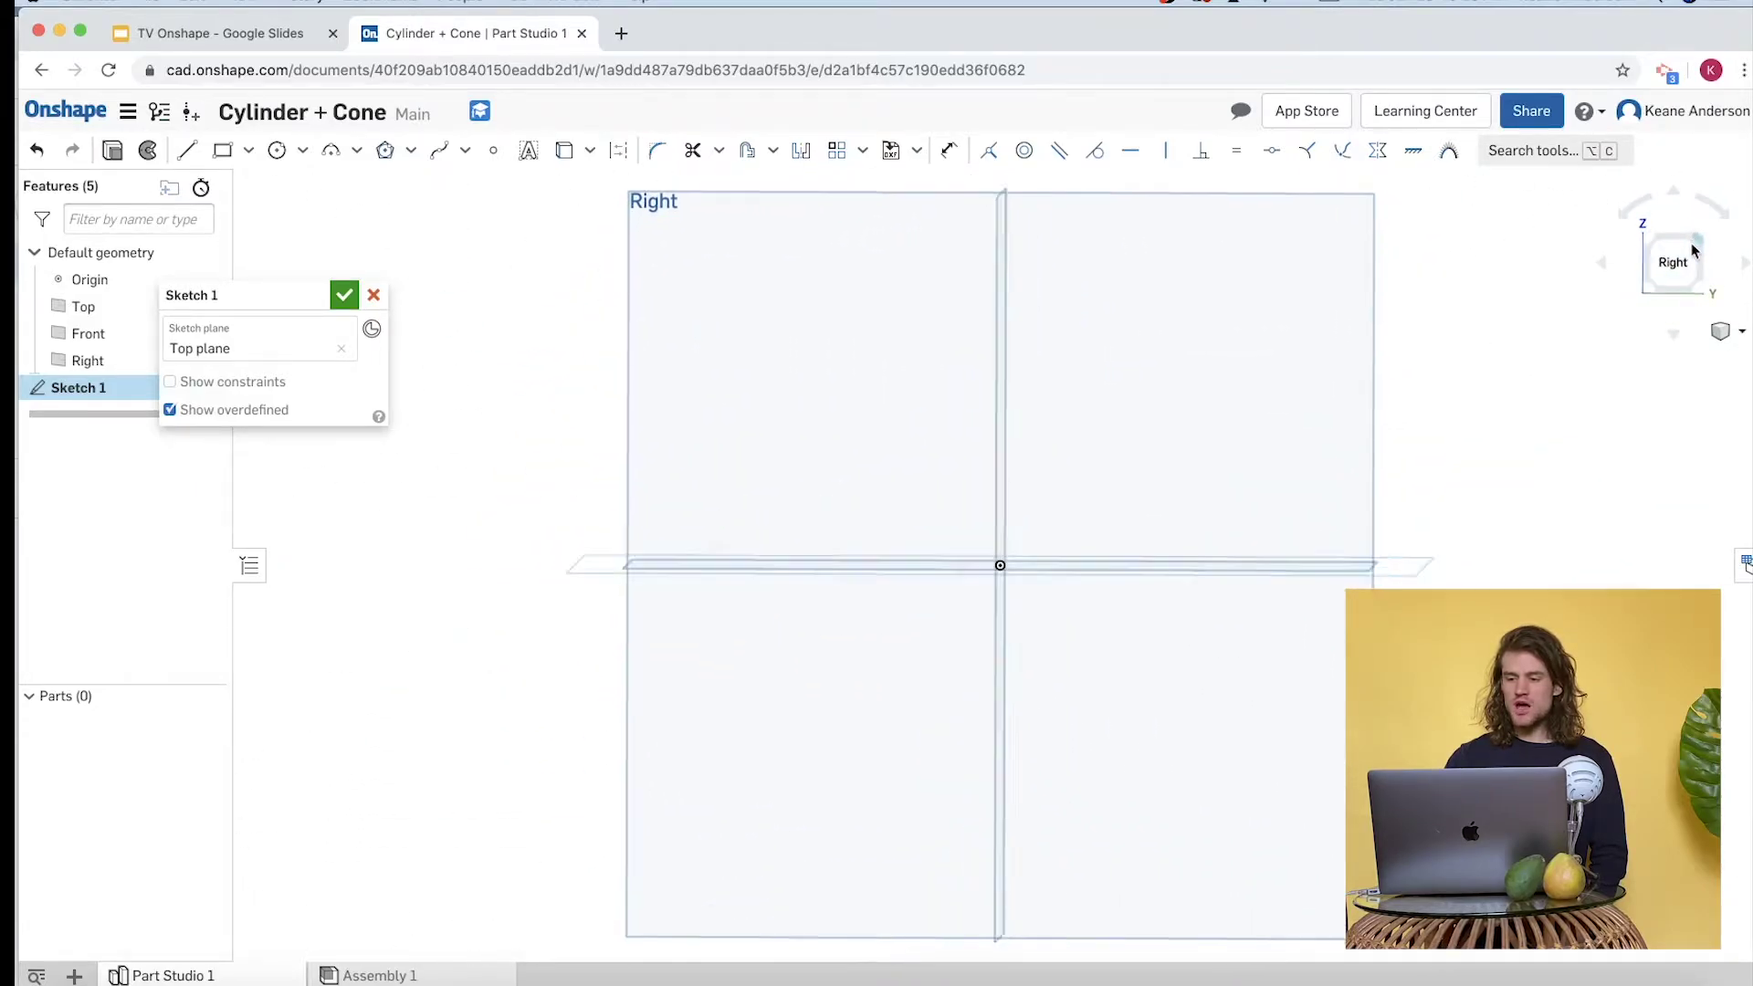
Switch to the isometric view, then look straight down onto the Top plane.
click(1744, 338)
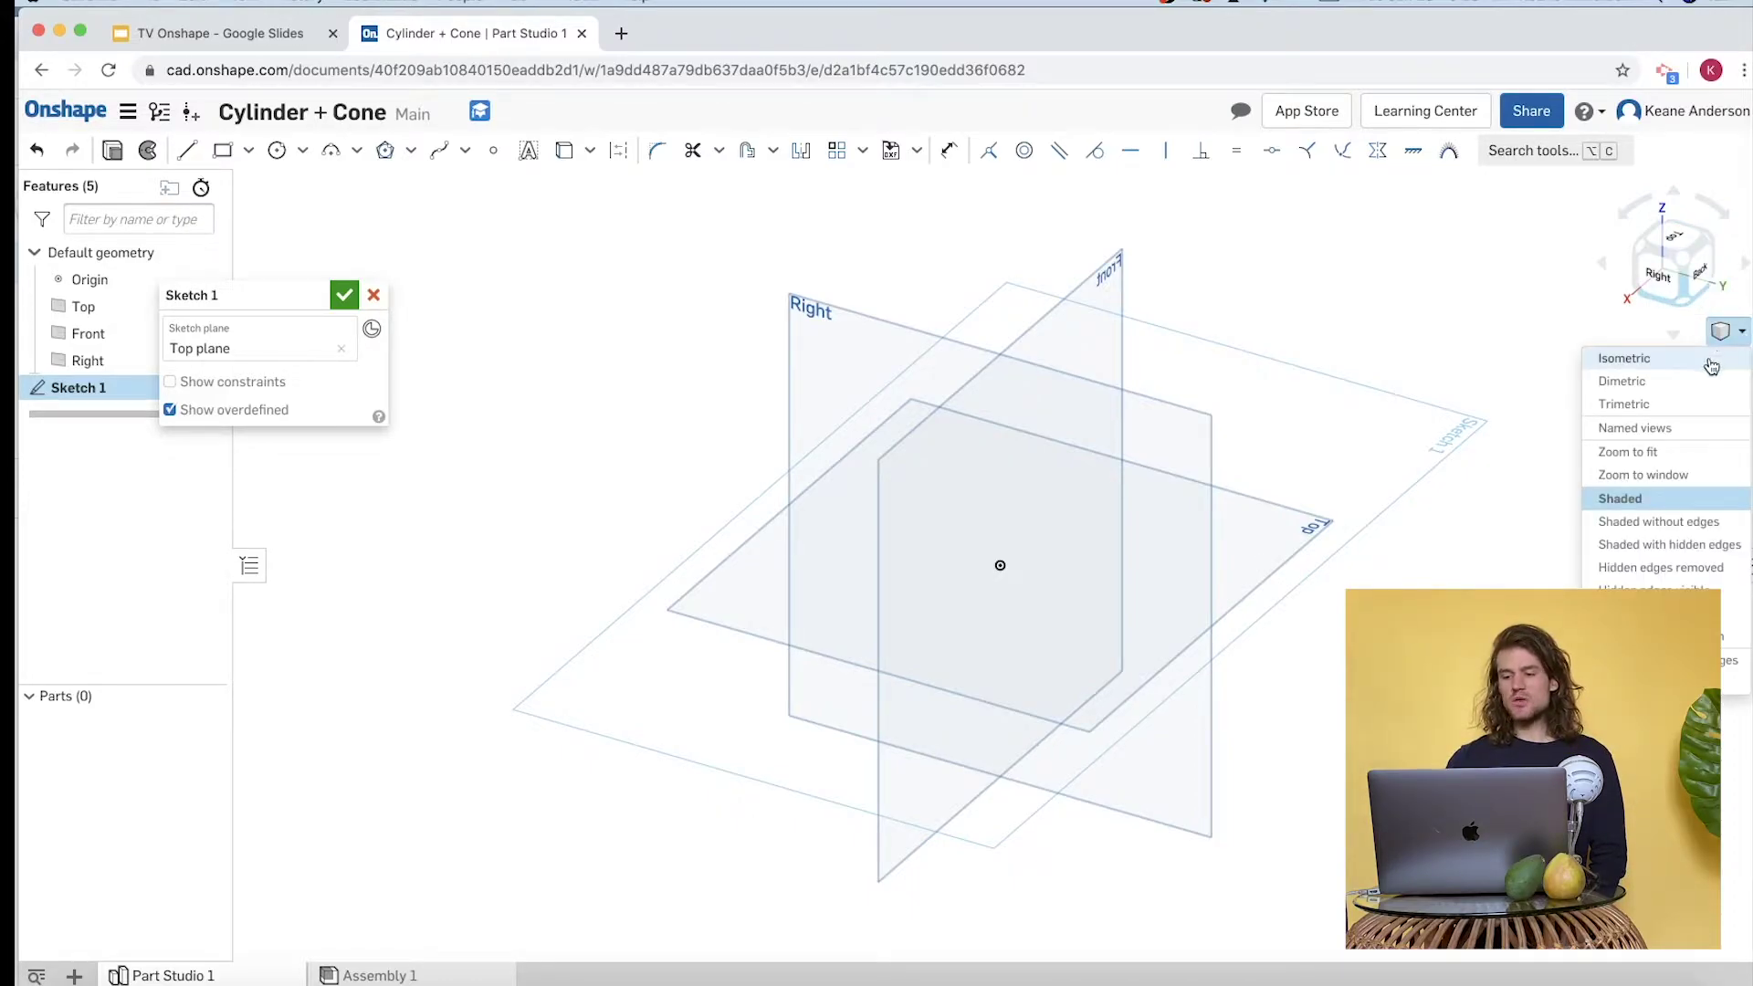
click(1711, 366)
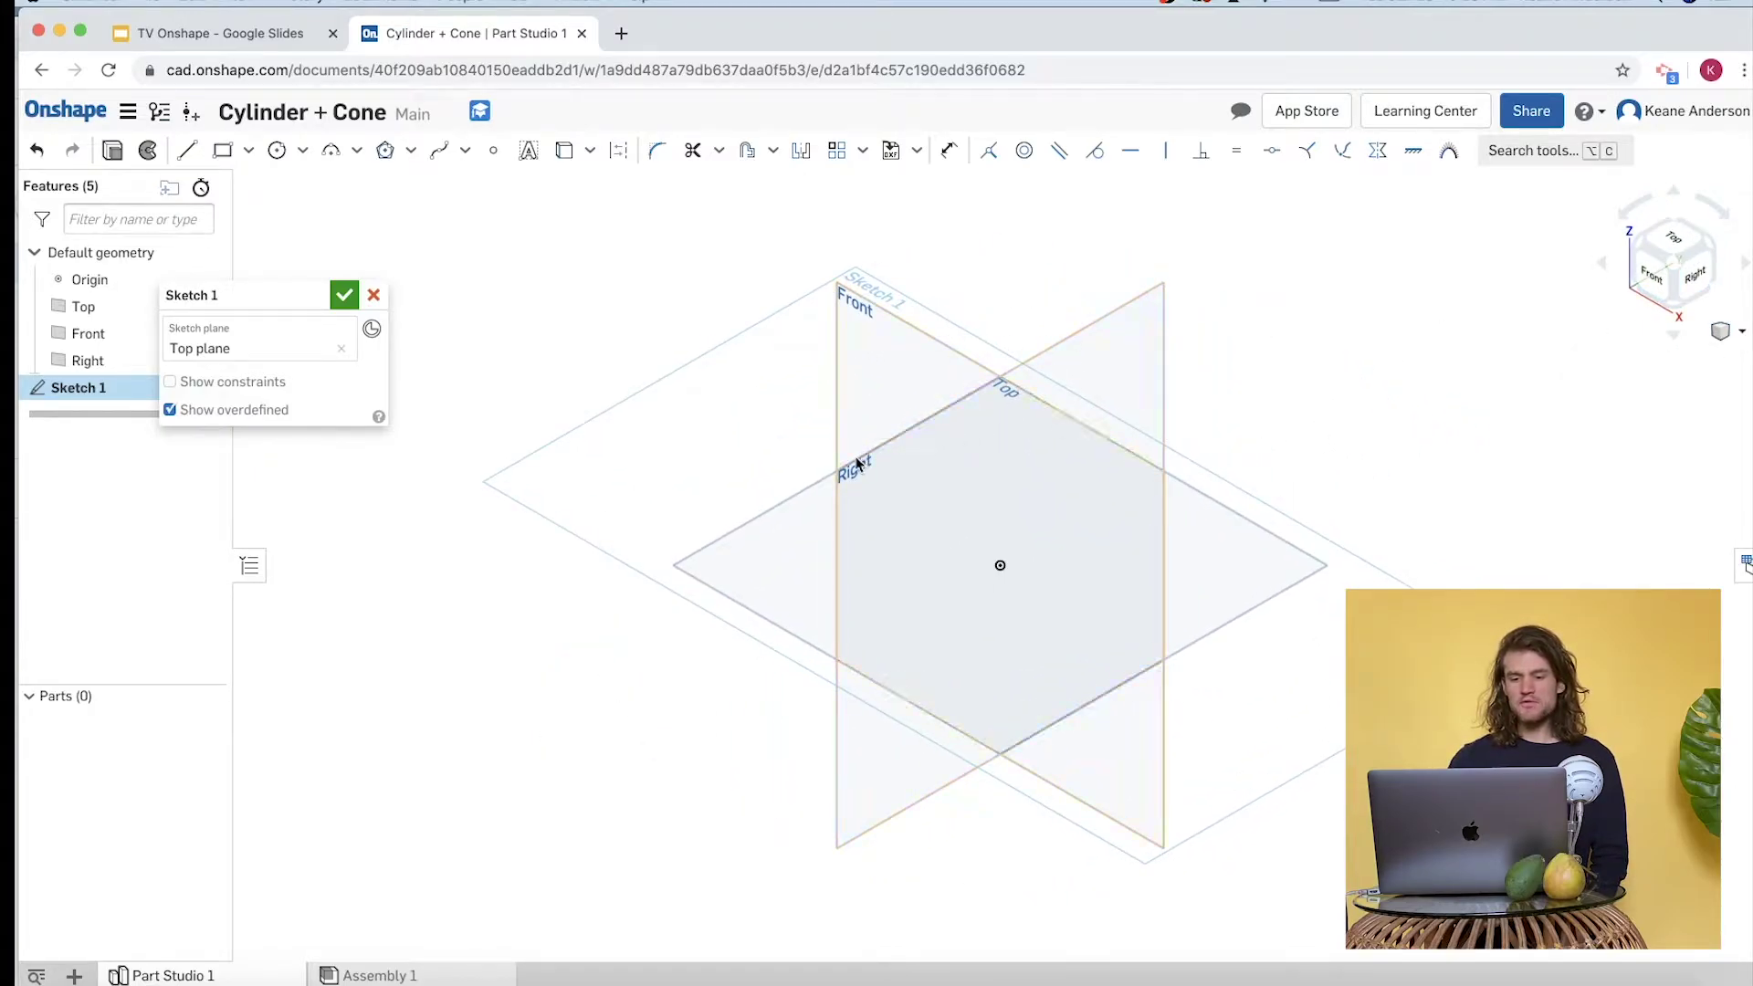
click(1679, 265)
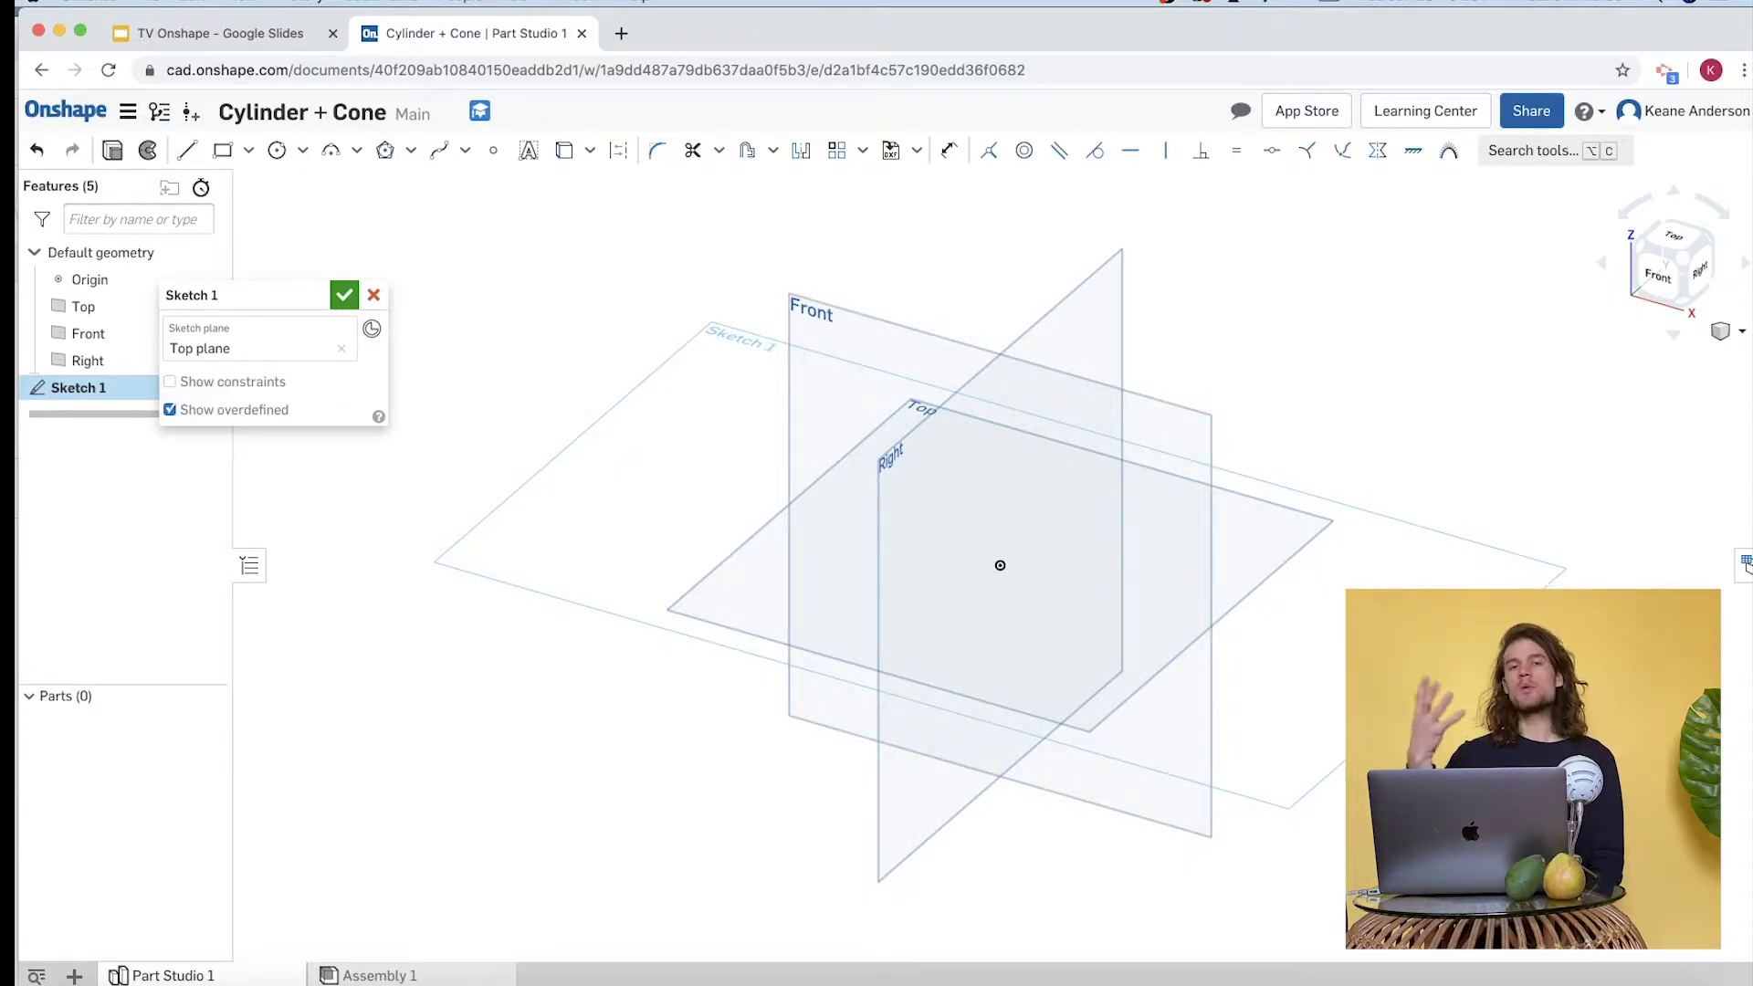
click(1668, 236)
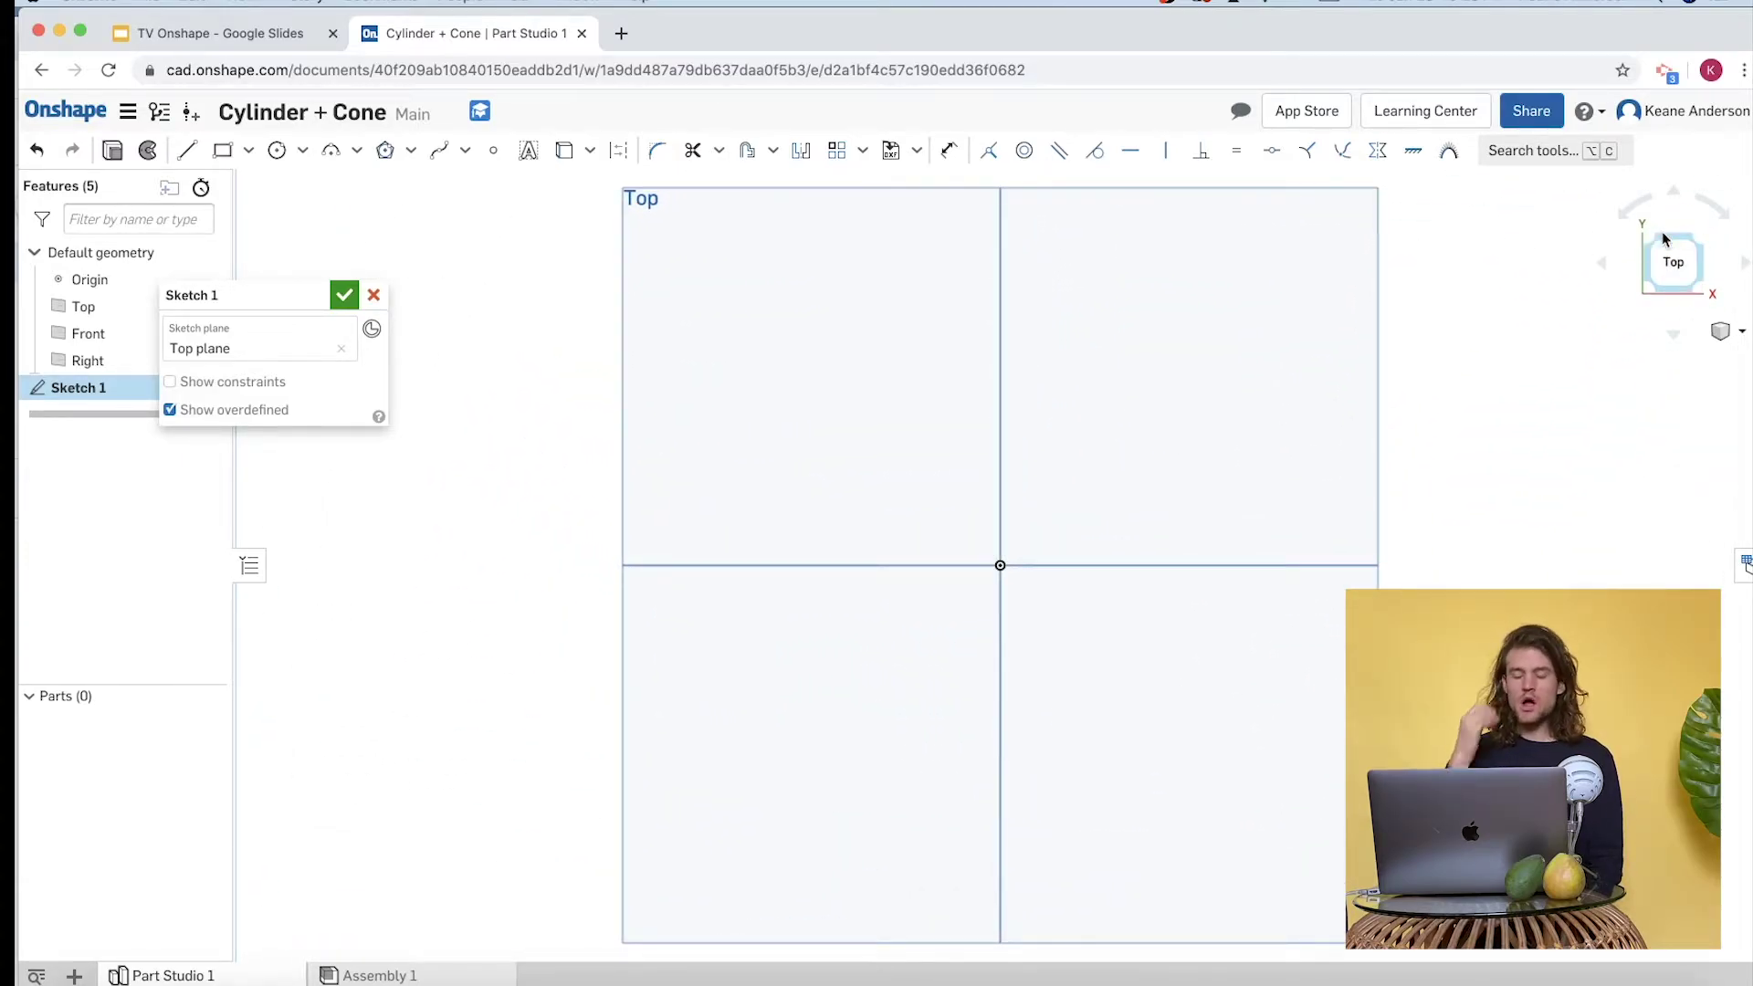
Draw a centre-point circle on the origin with diameter 5.663.
click(280, 151)
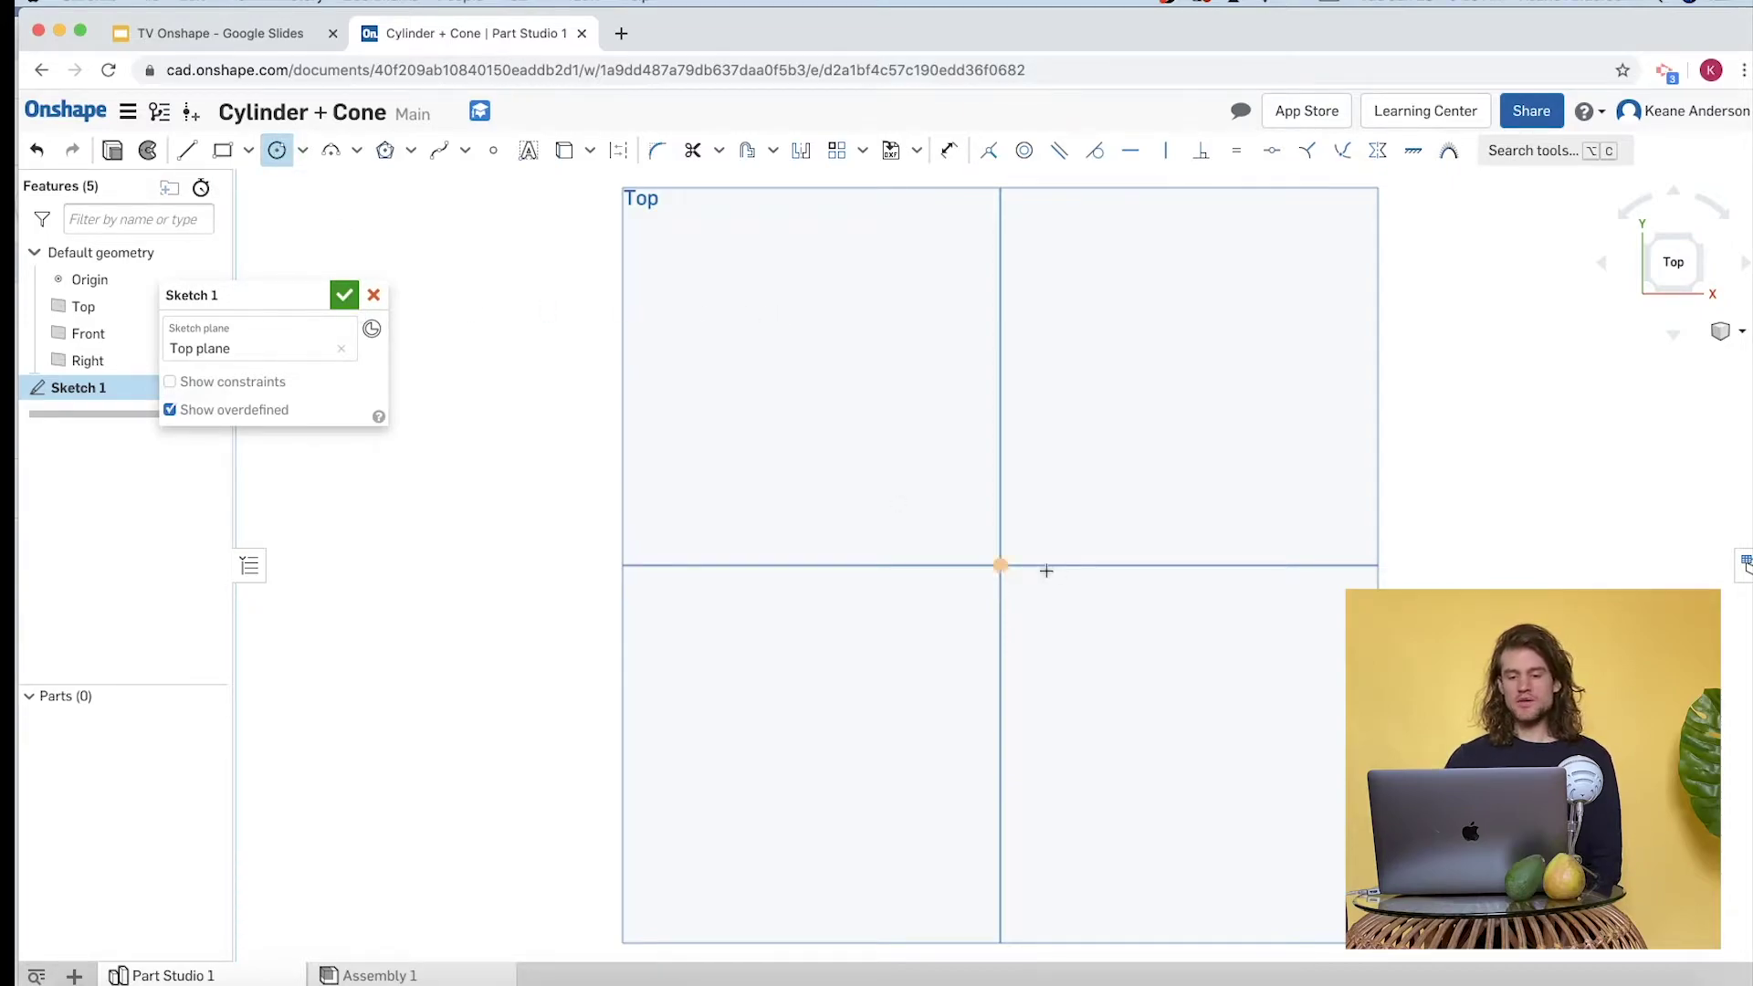
click(1000, 566)
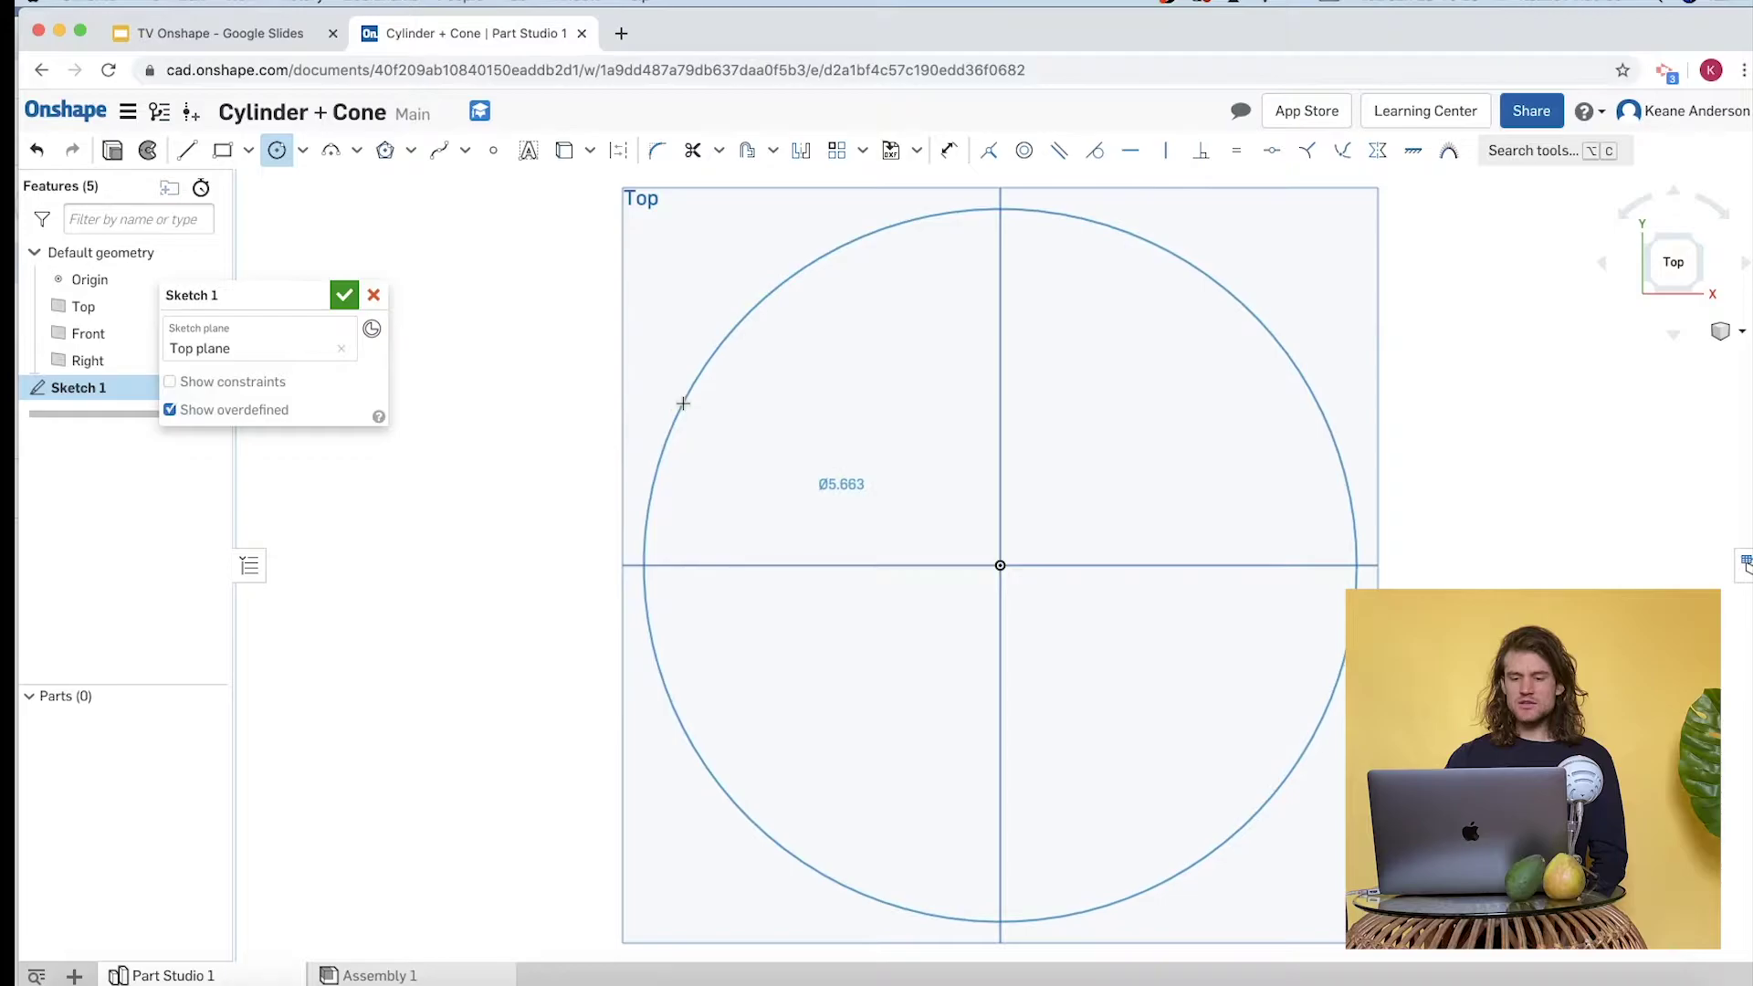
click(683, 403)
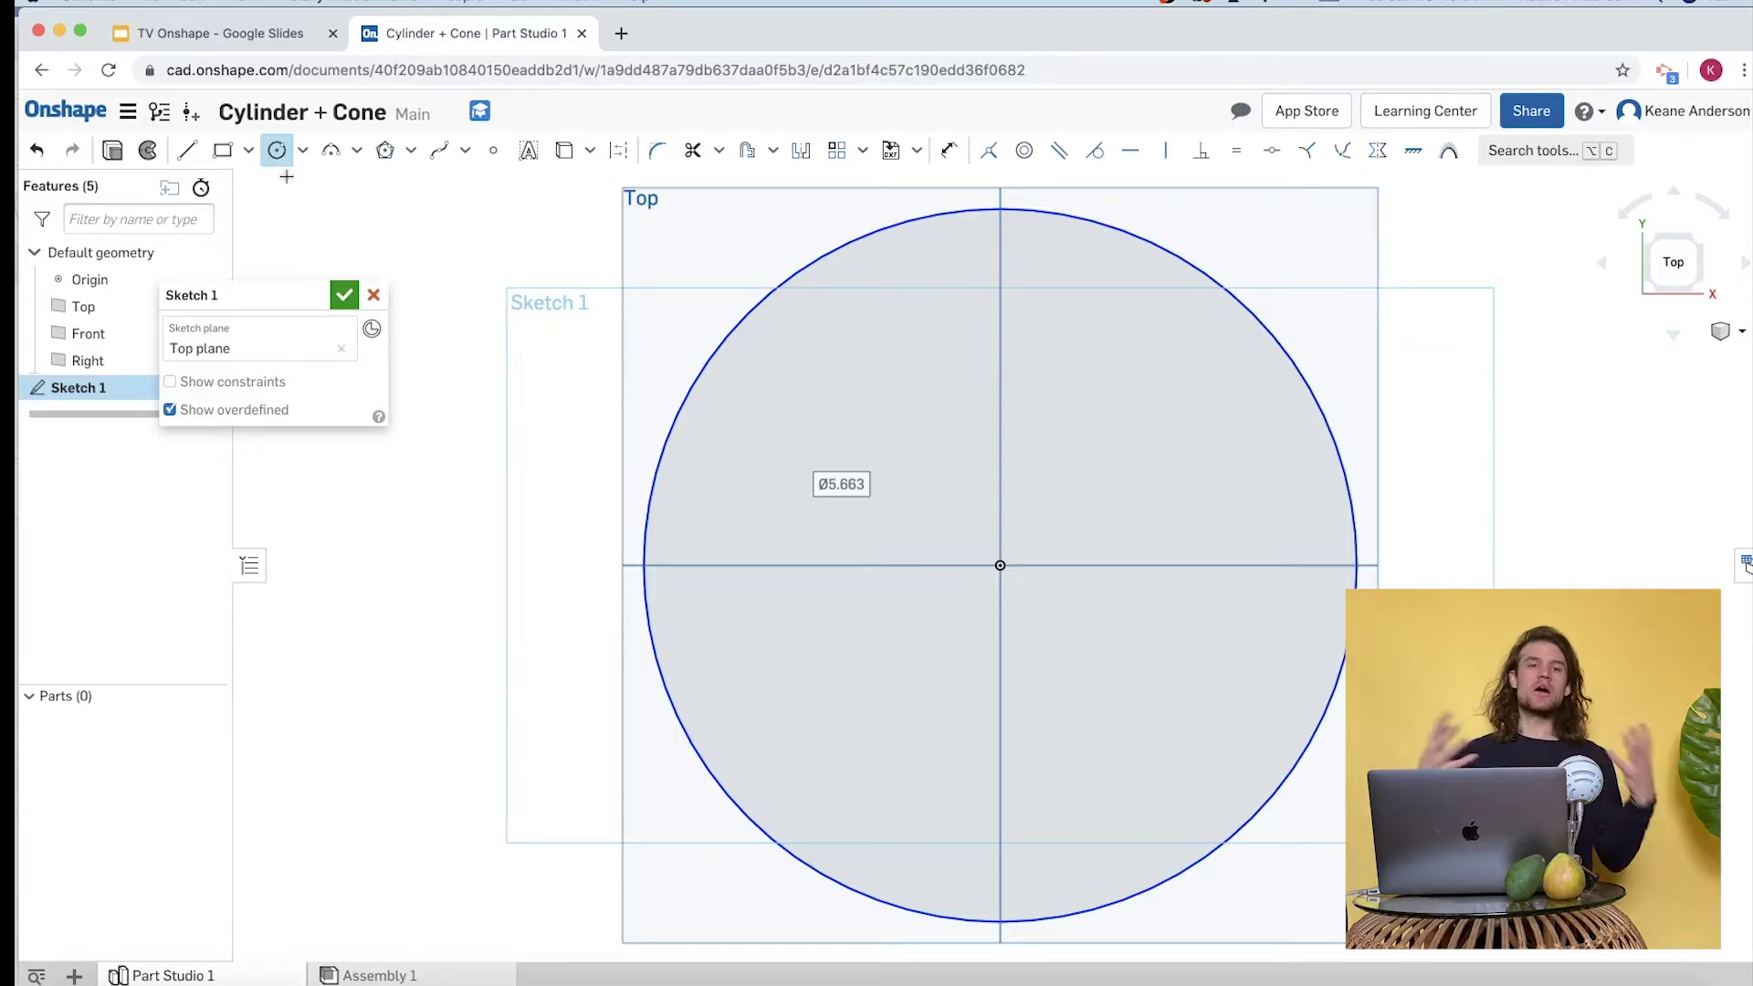
Set the workspace default length unit to Centimeter and reconfirm the workspace units.
click(128, 112)
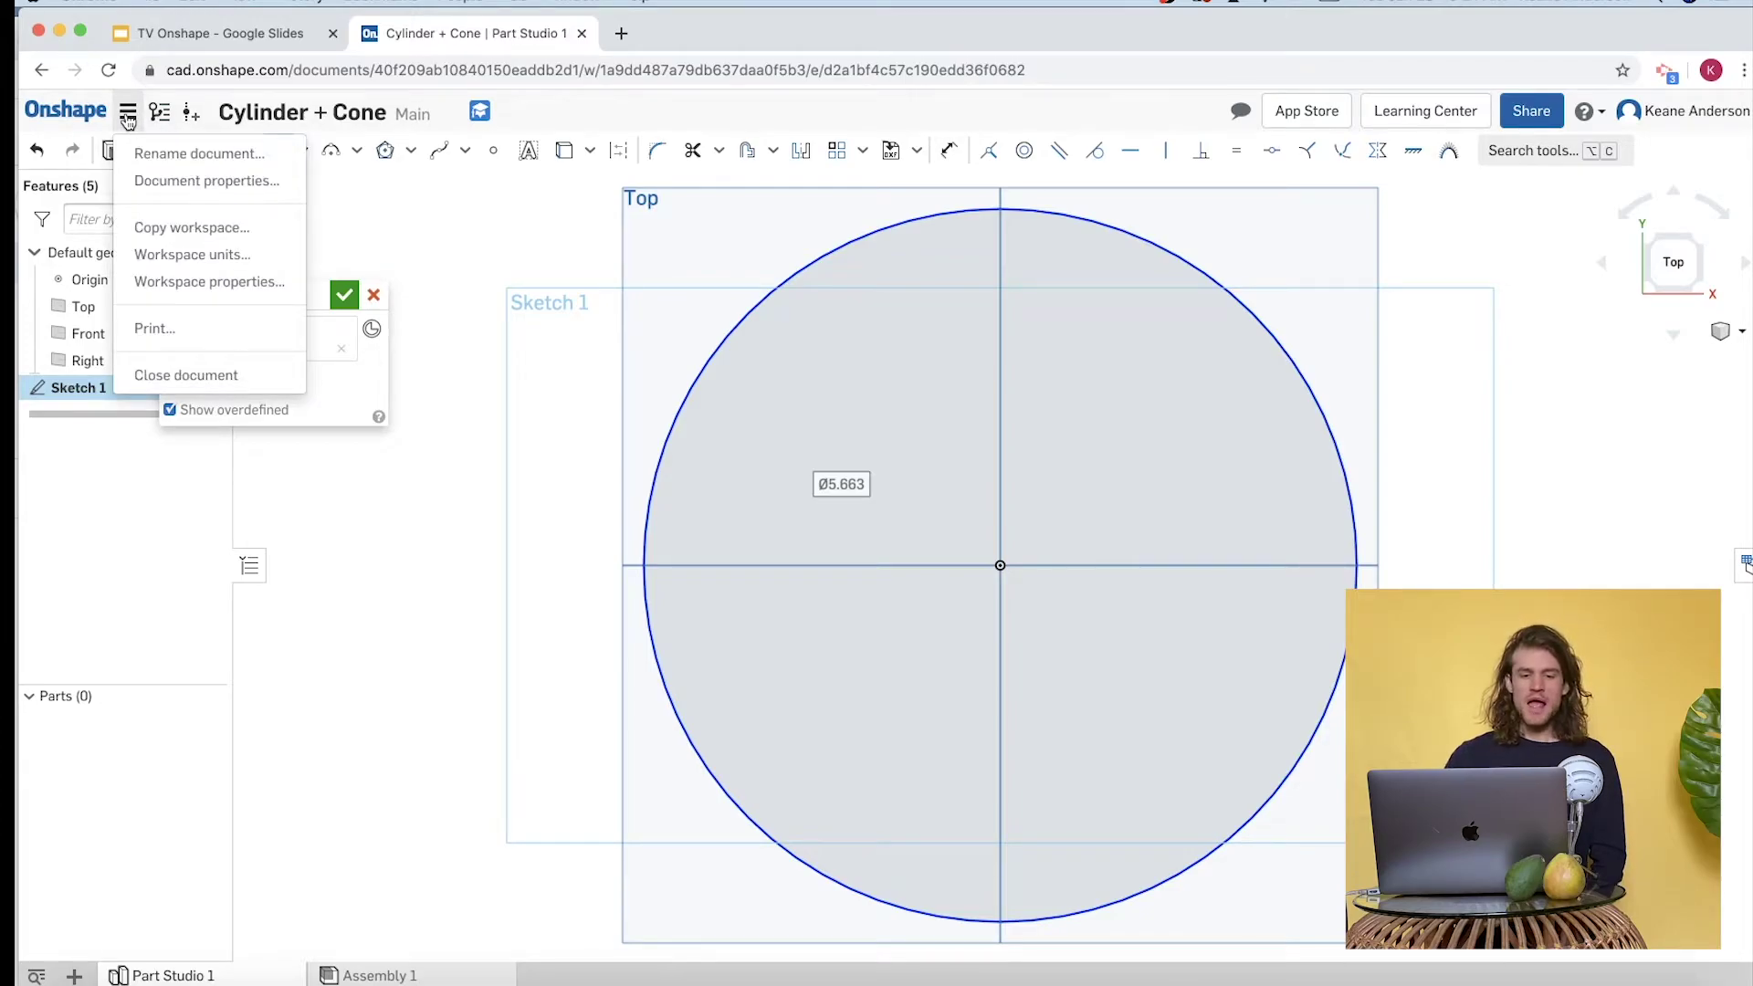
click(168, 256)
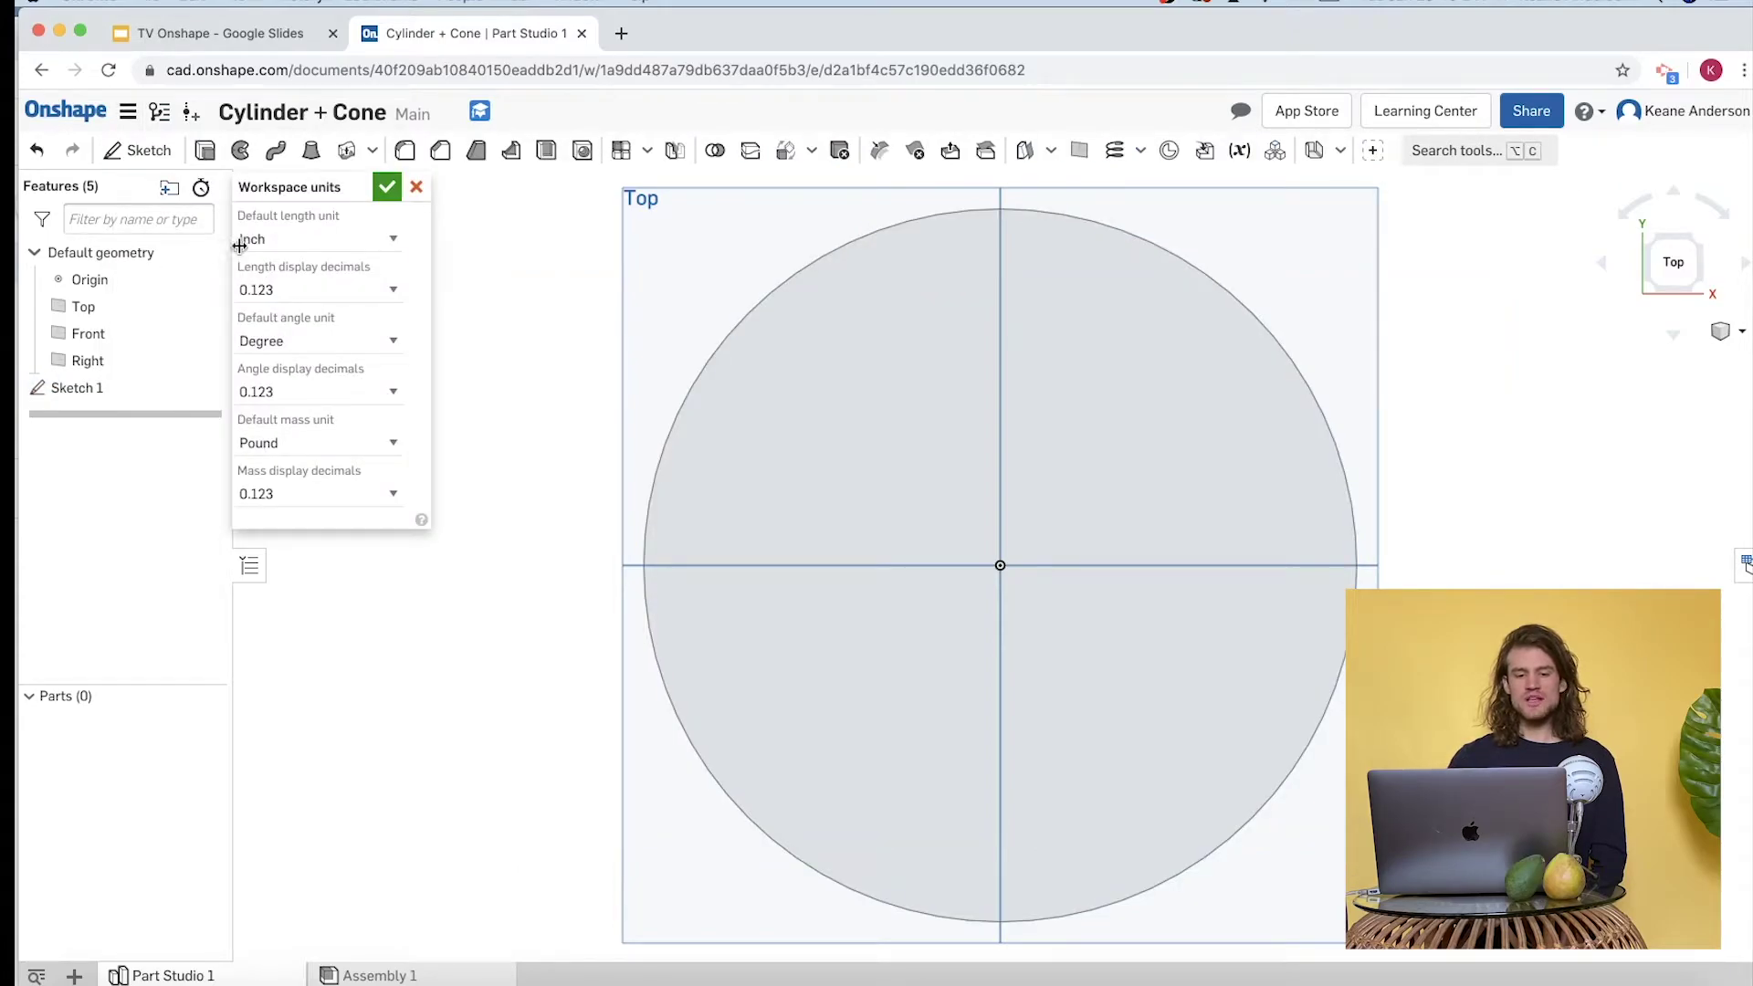
click(388, 243)
click(376, 199)
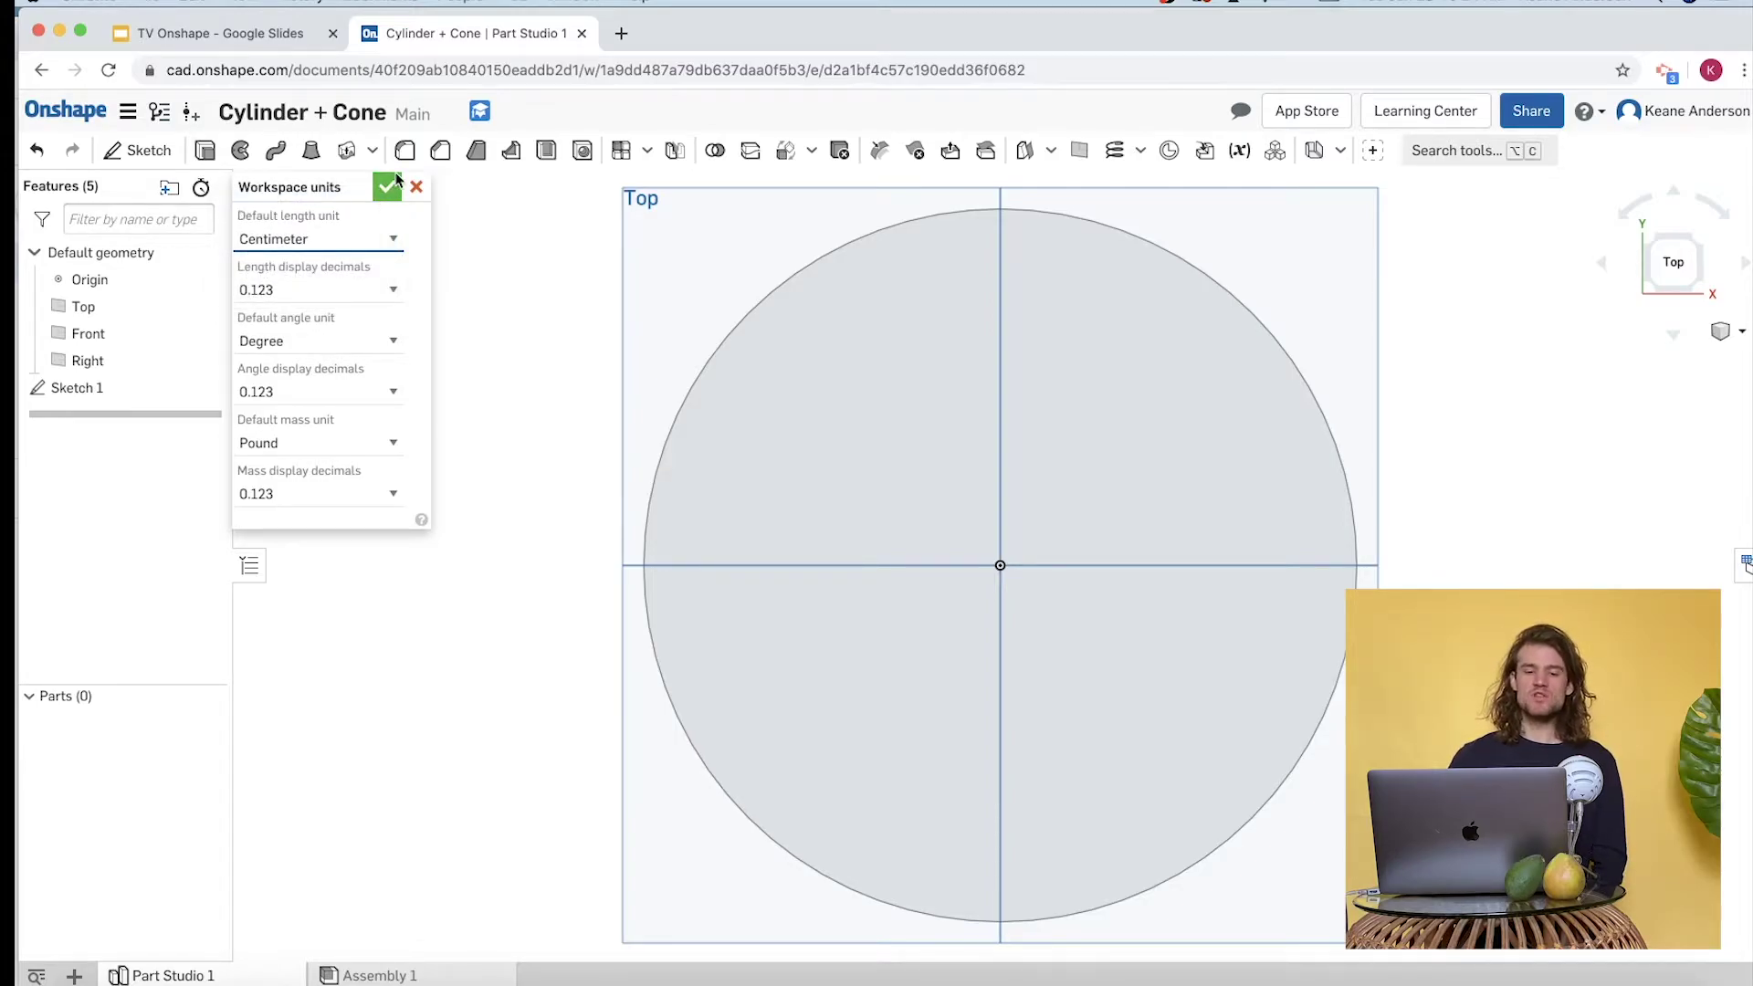
click(384, 188)
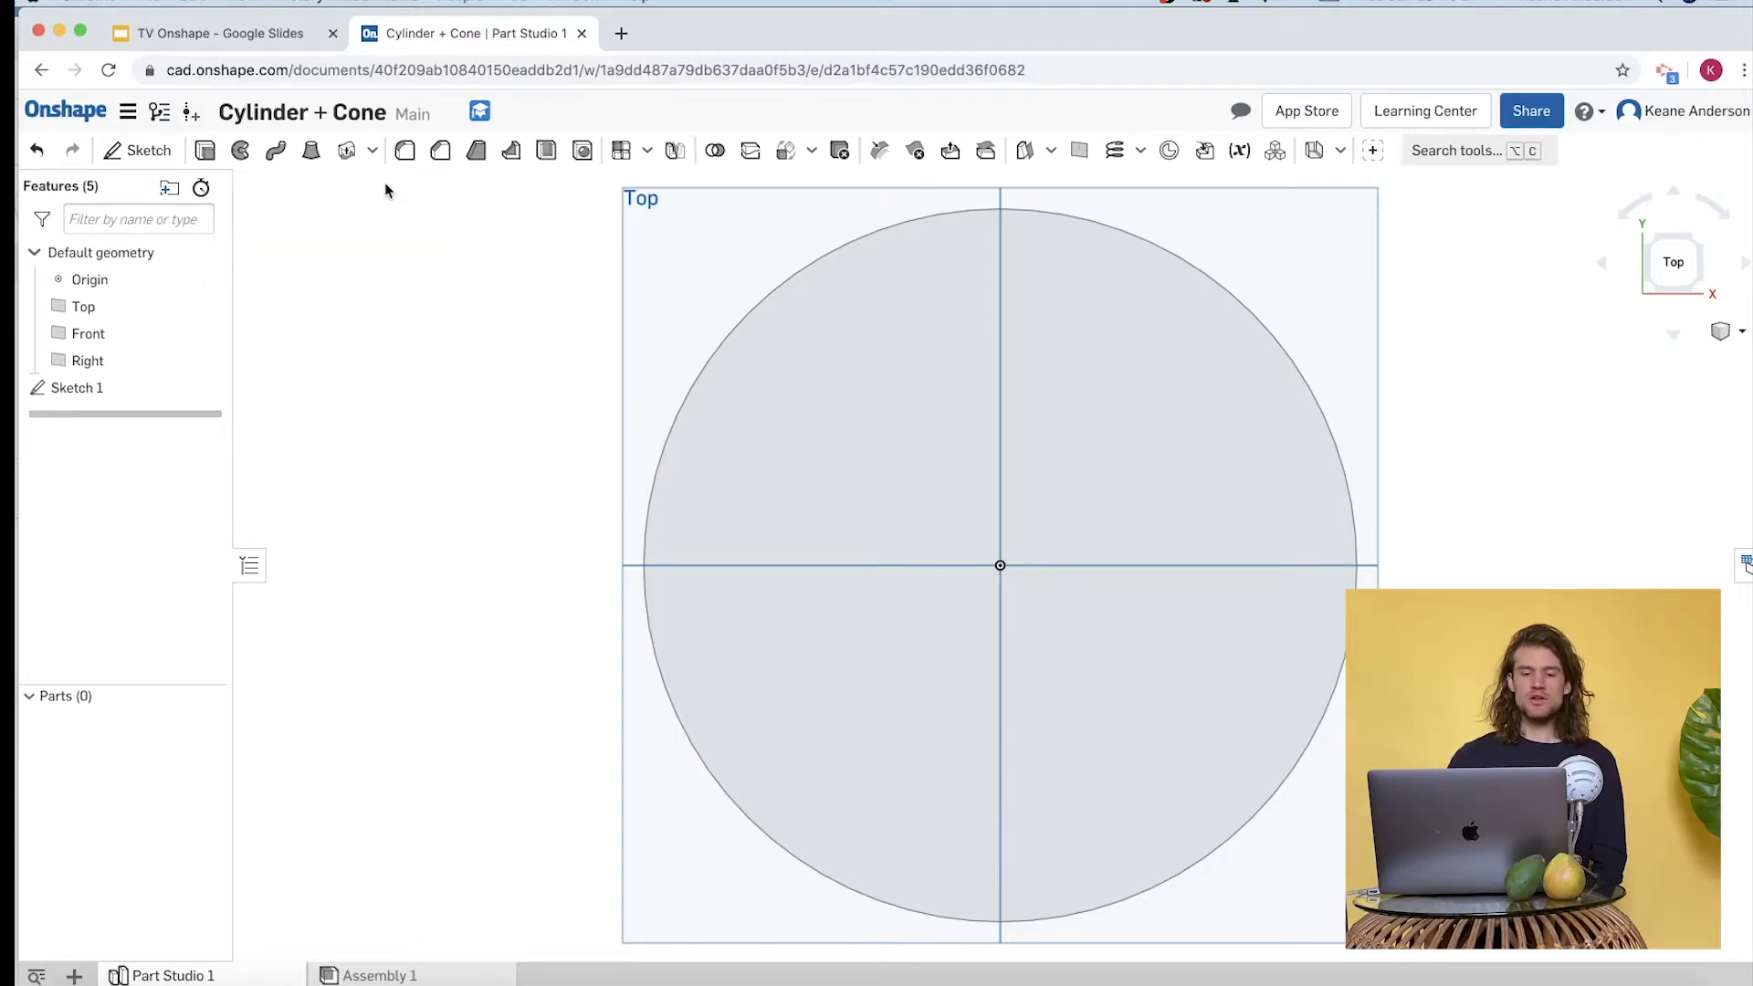
click(127, 115)
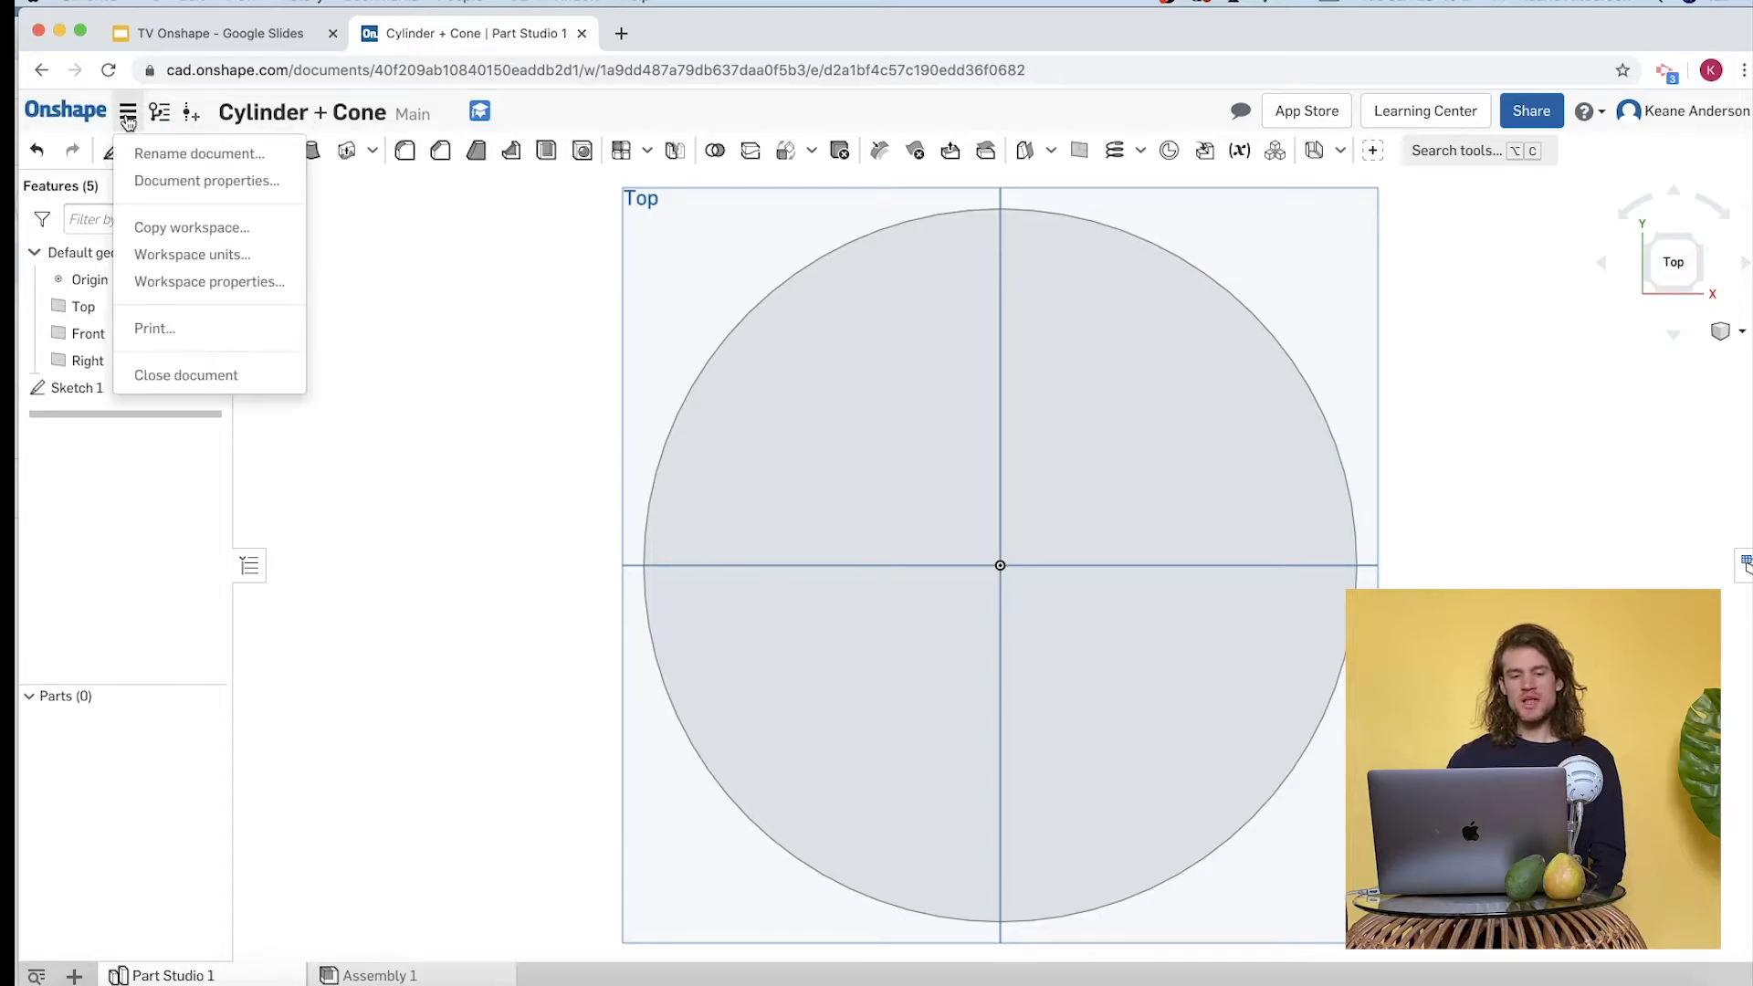
click(169, 259)
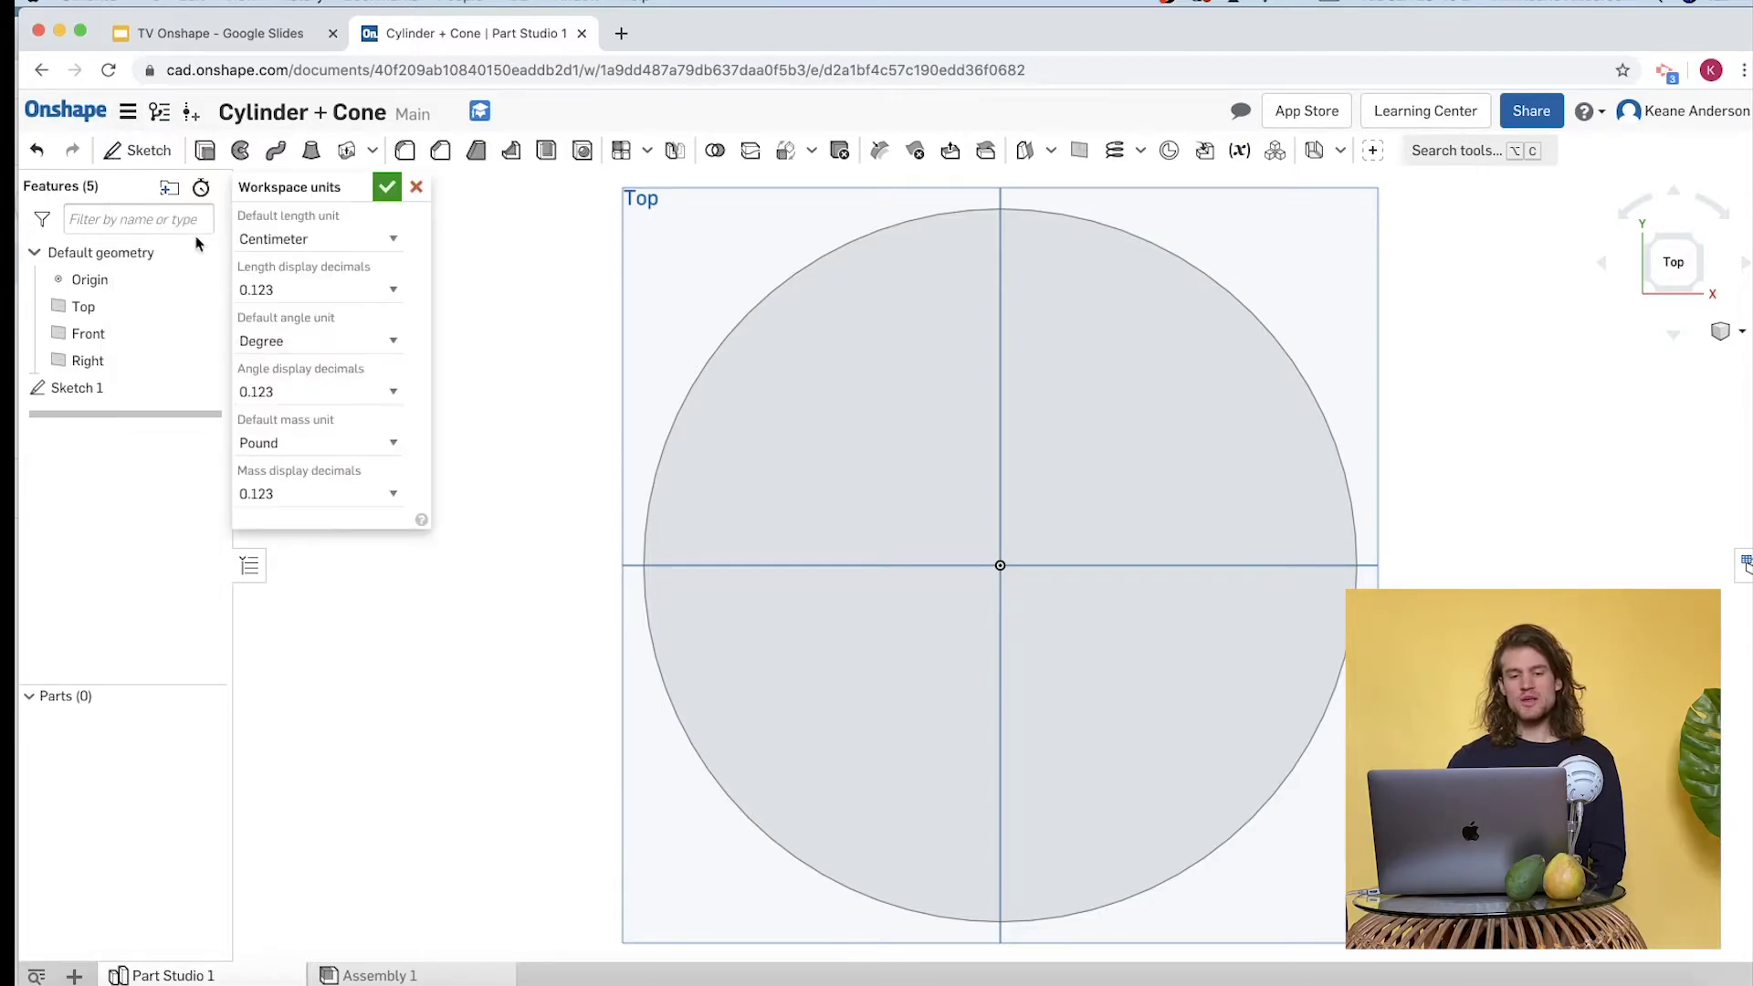
click(384, 188)
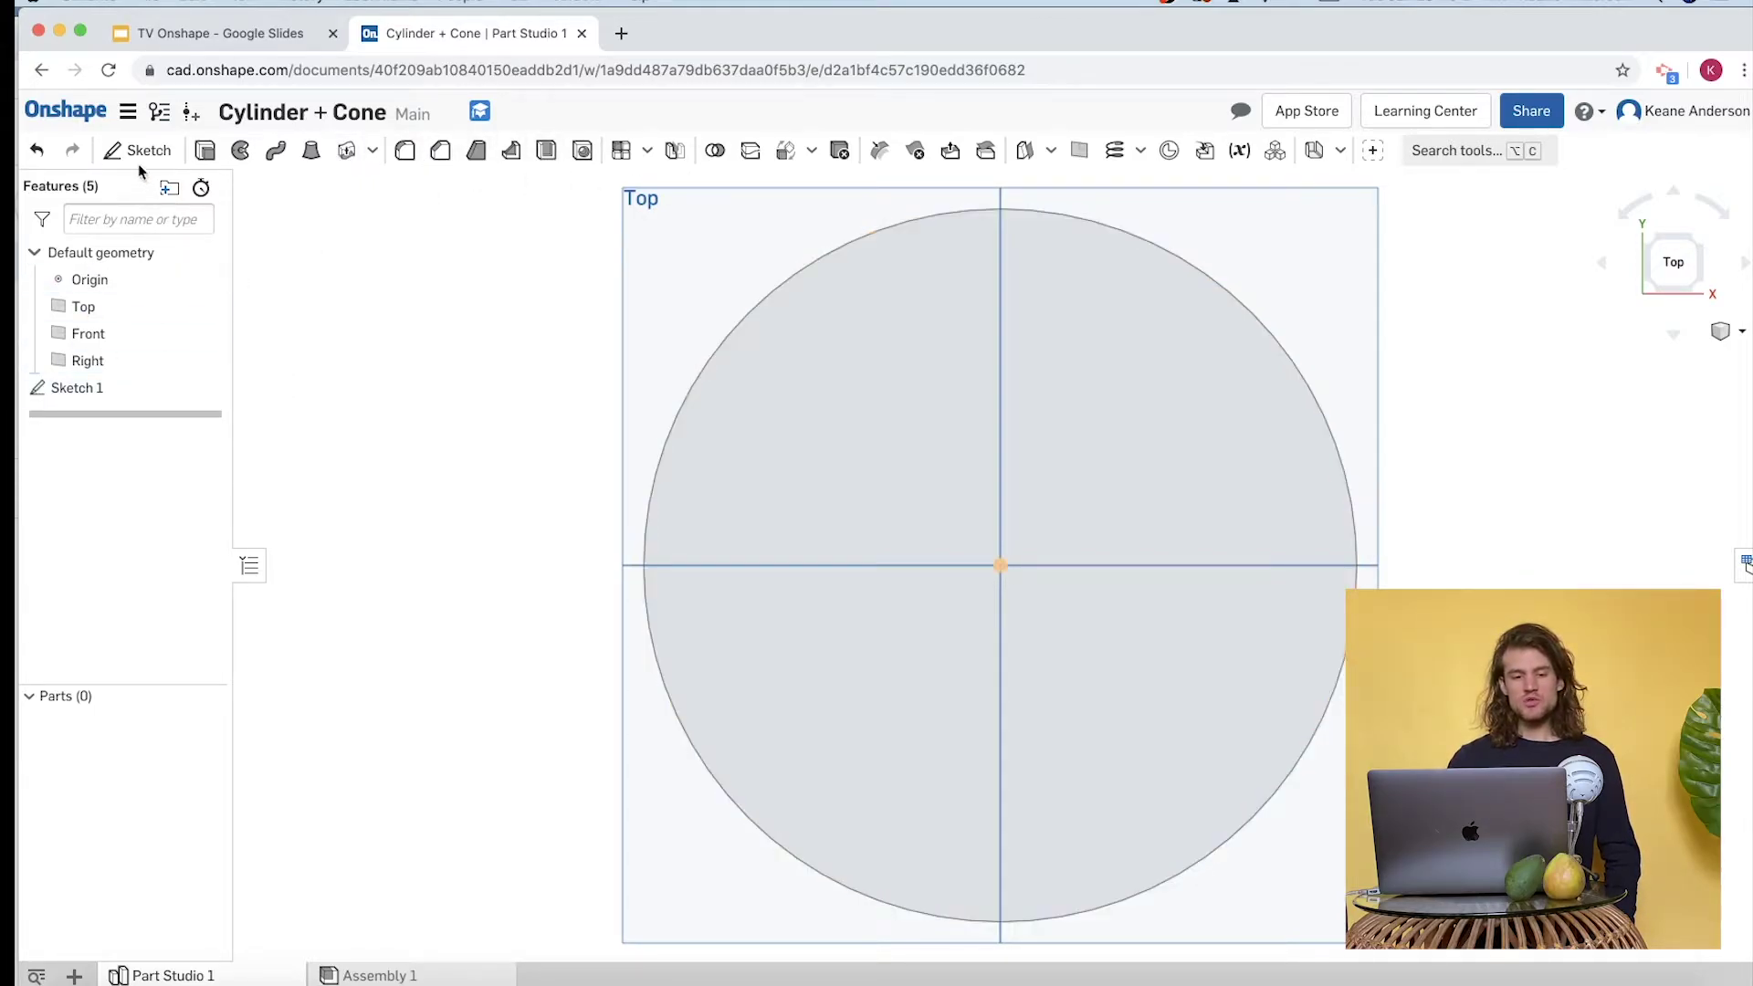
Reopen Sketch 1 and dimension the circle's diameter to 20 cm.
double_click(91, 389)
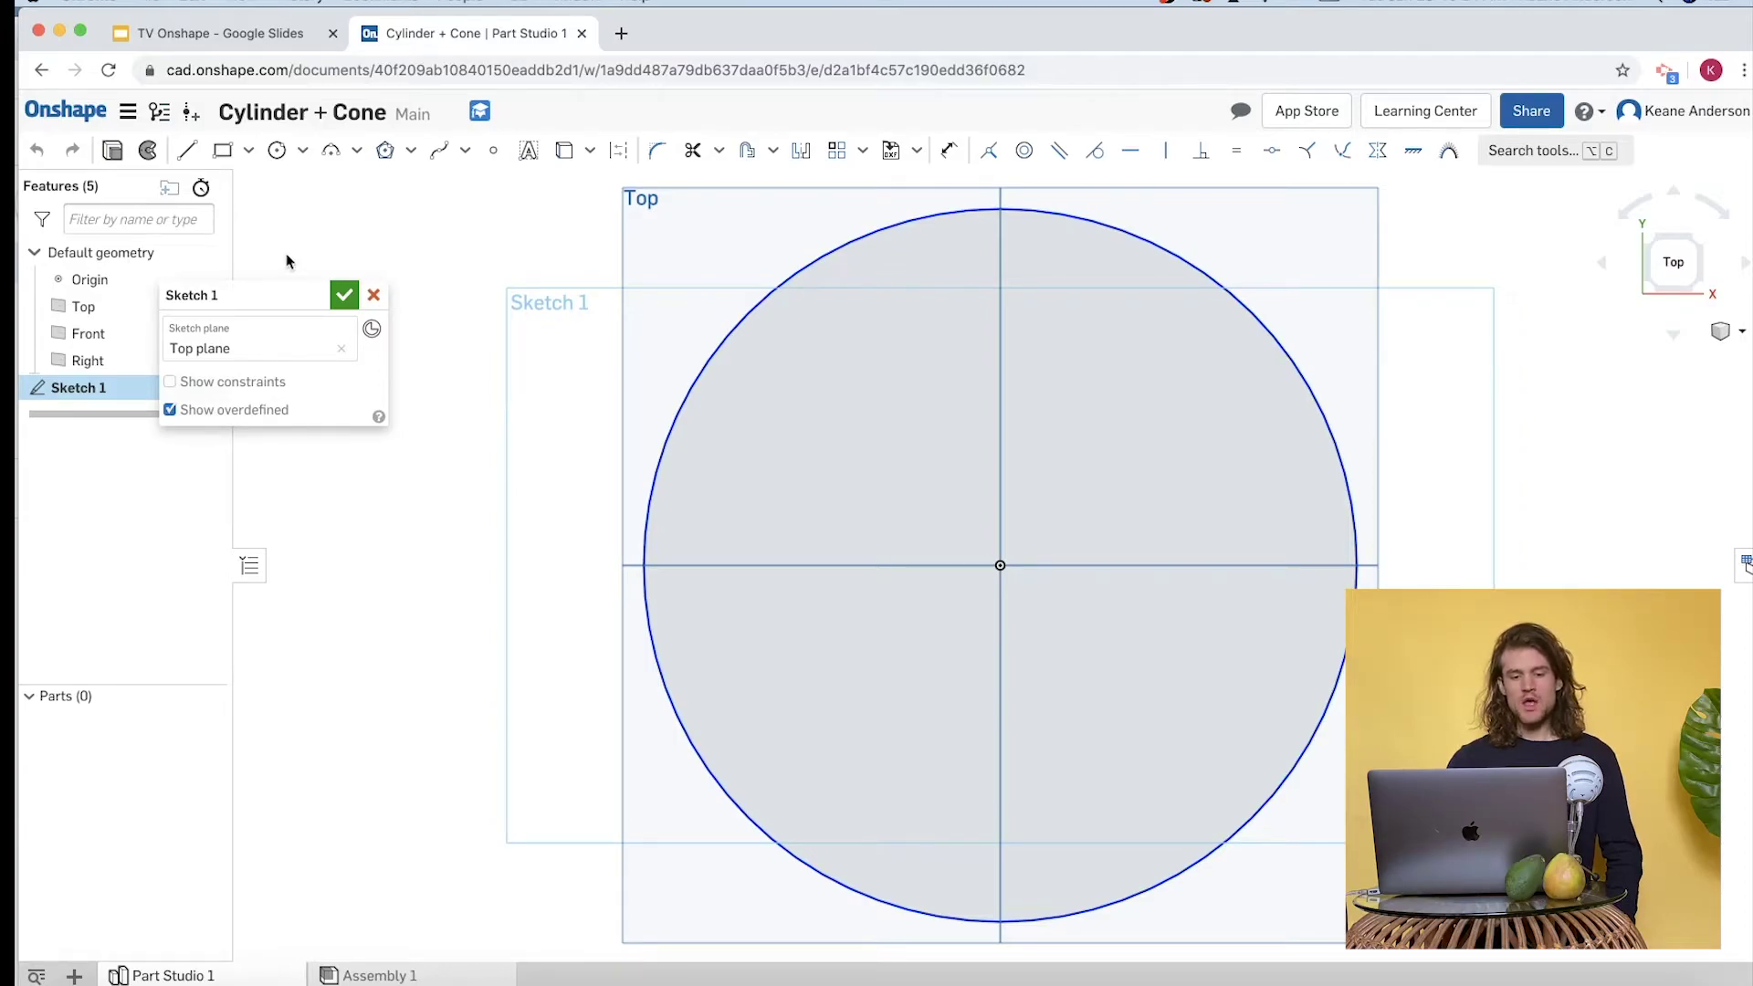
click(949, 157)
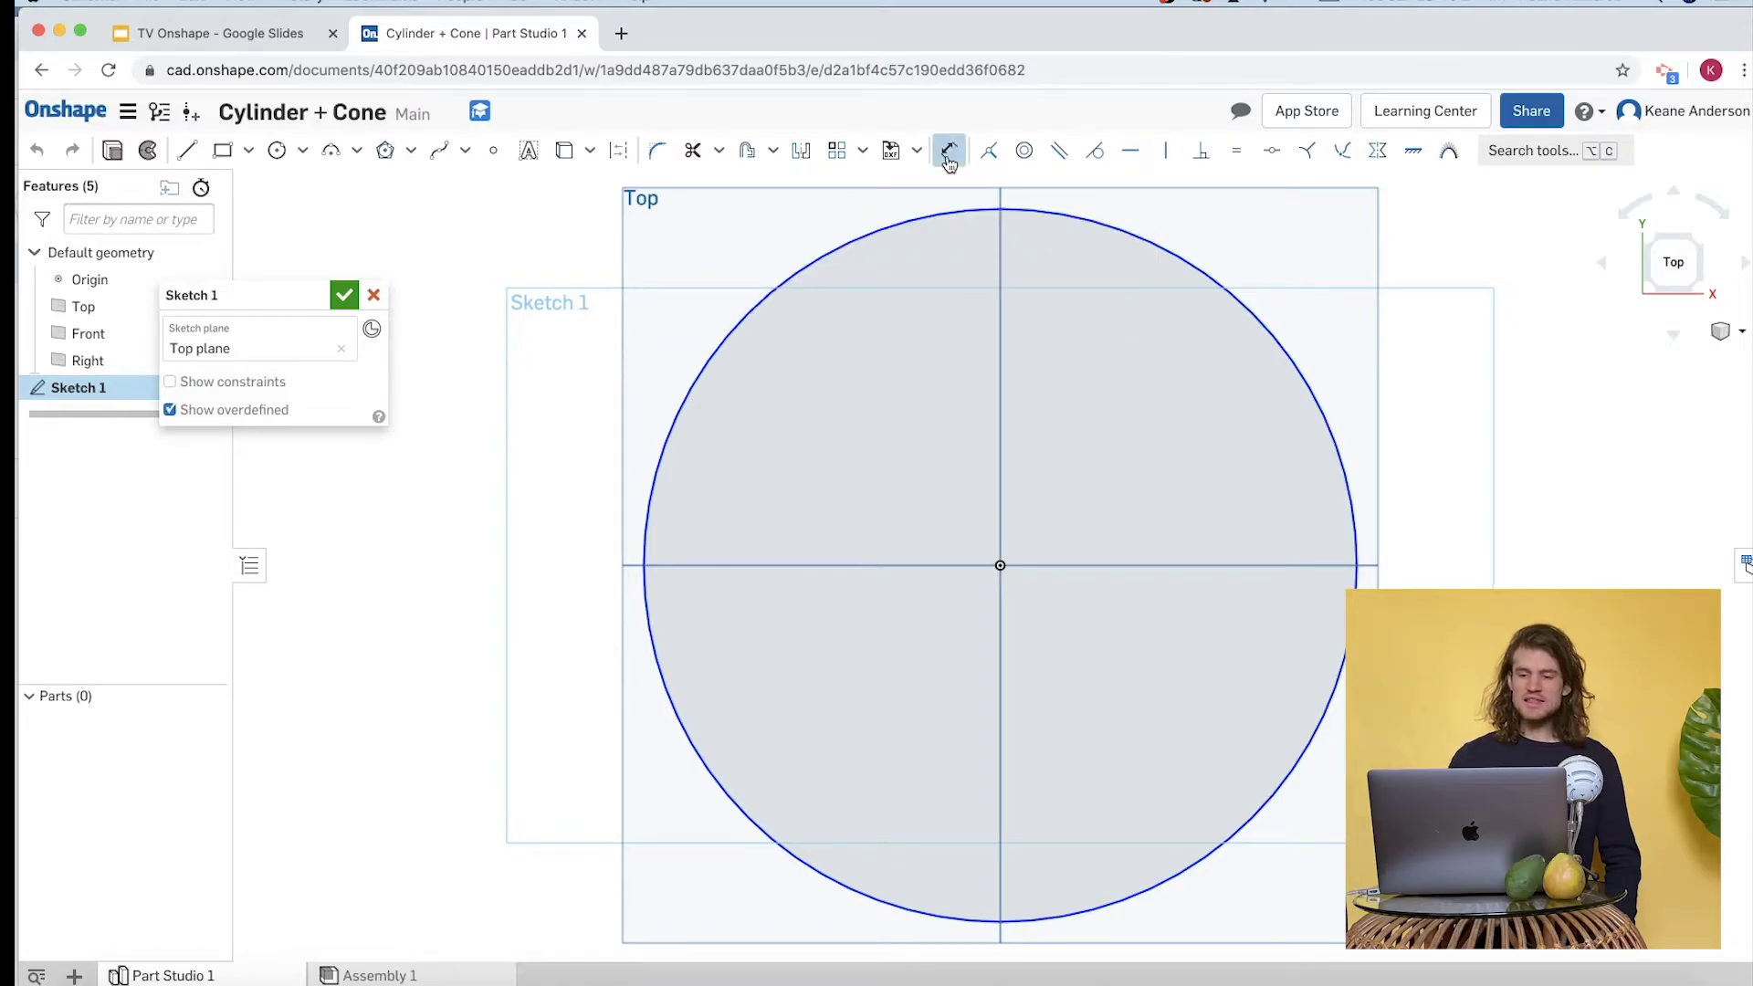
click(1248, 297)
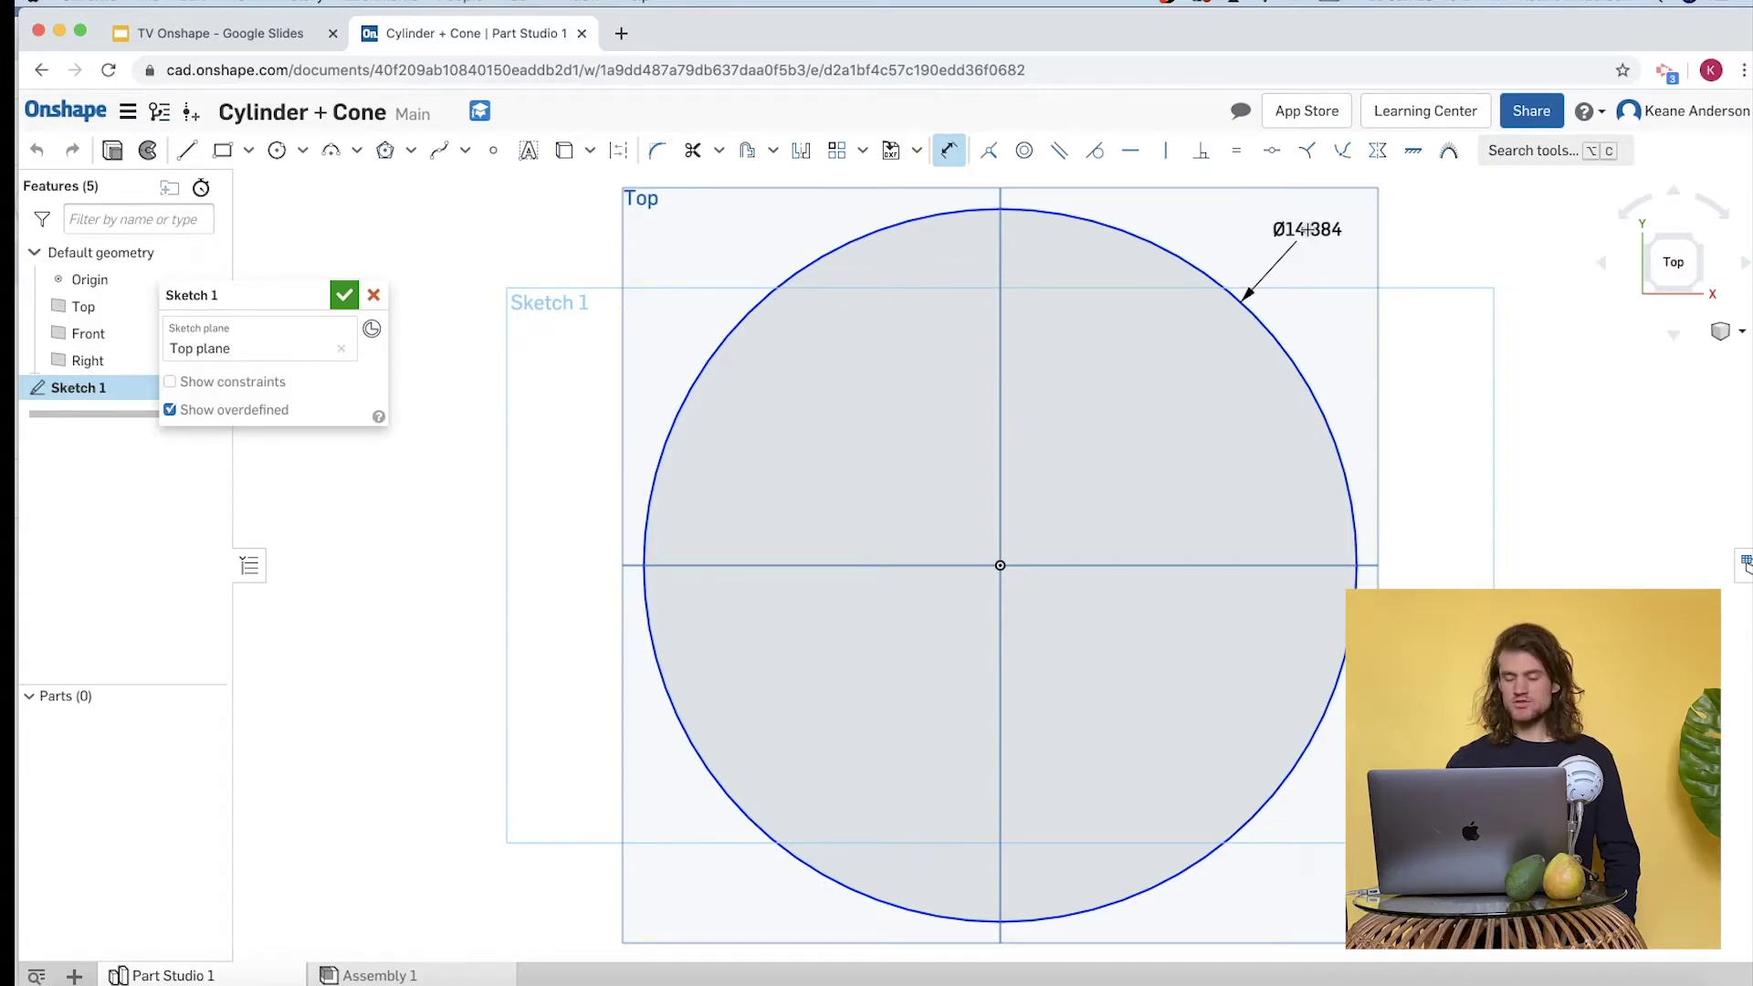
click(1307, 229)
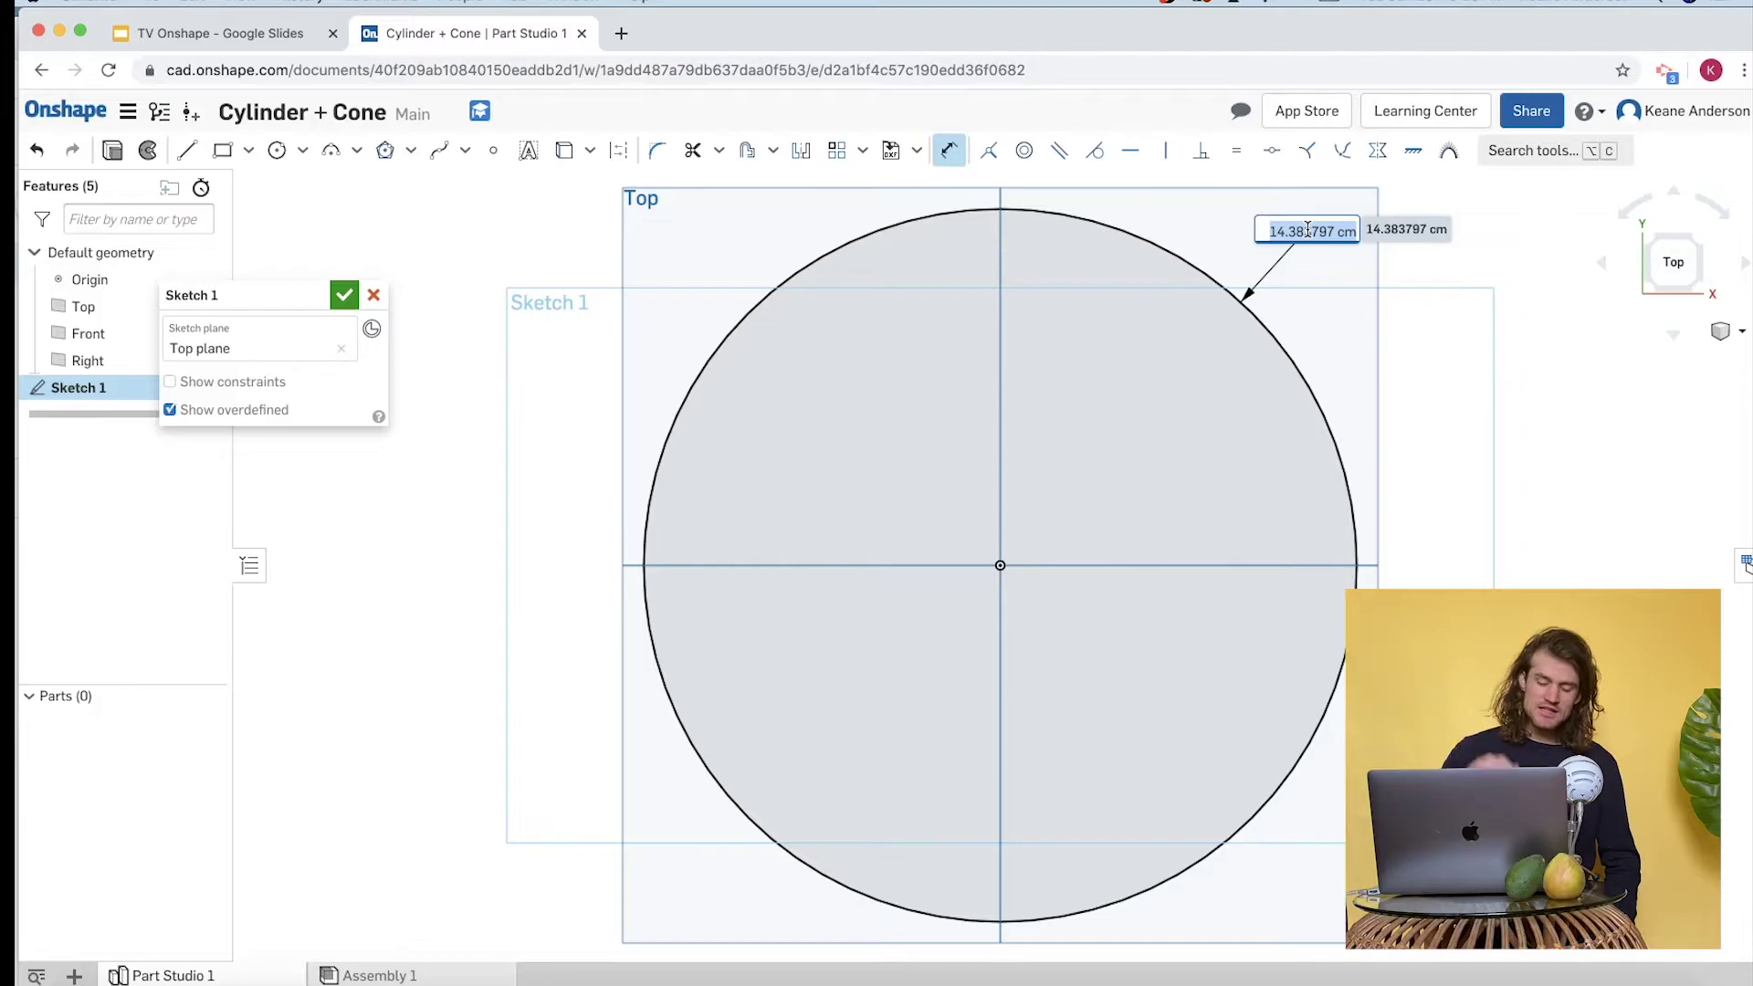
text(20)
key(Return)
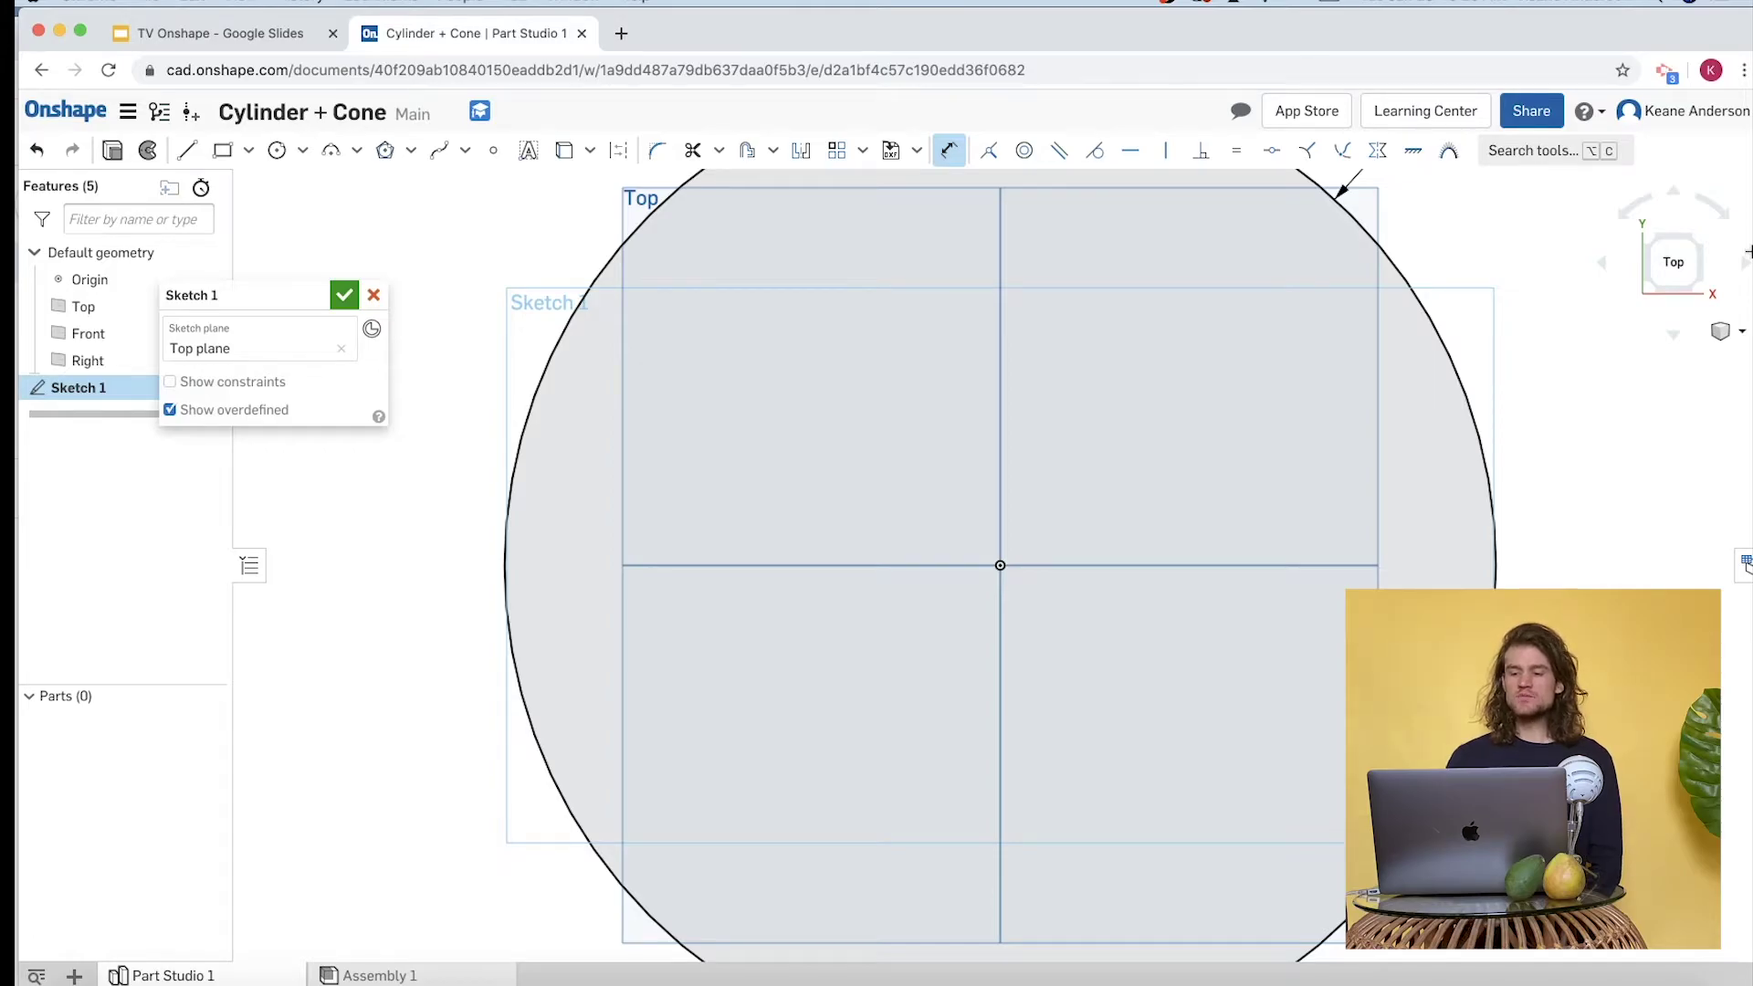
click(1698, 284)
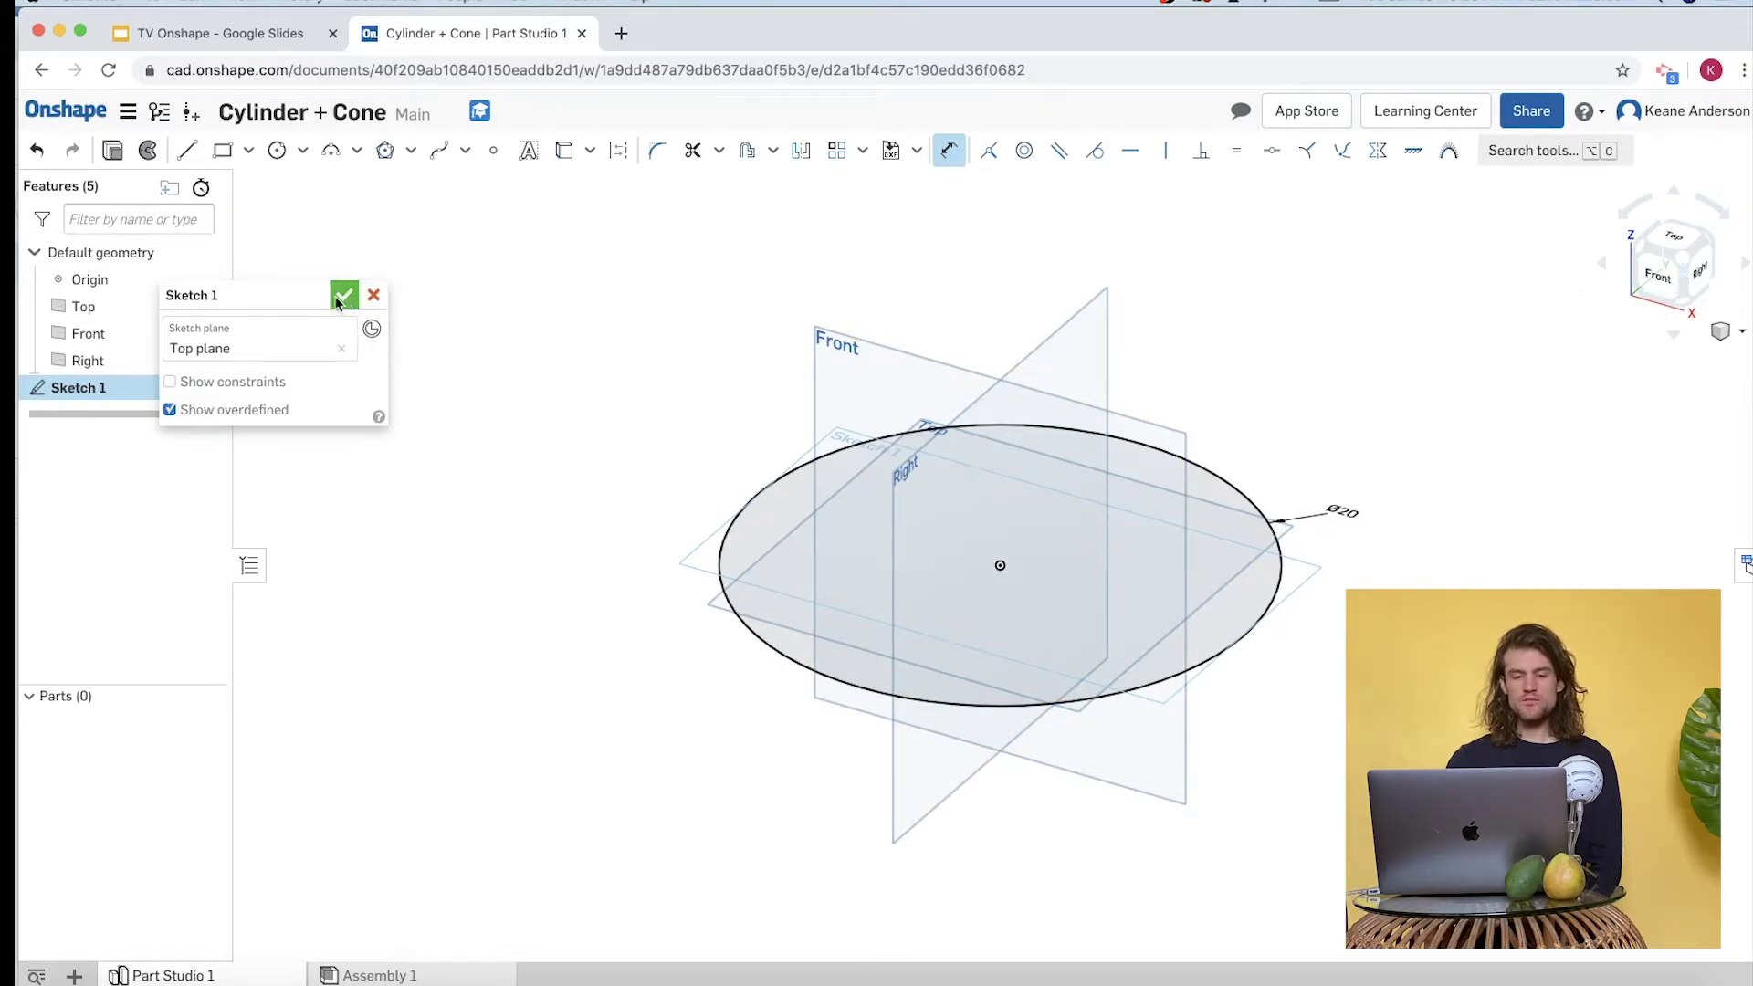
Finish Sketch 1 and start a new Extrude feature.
click(342, 298)
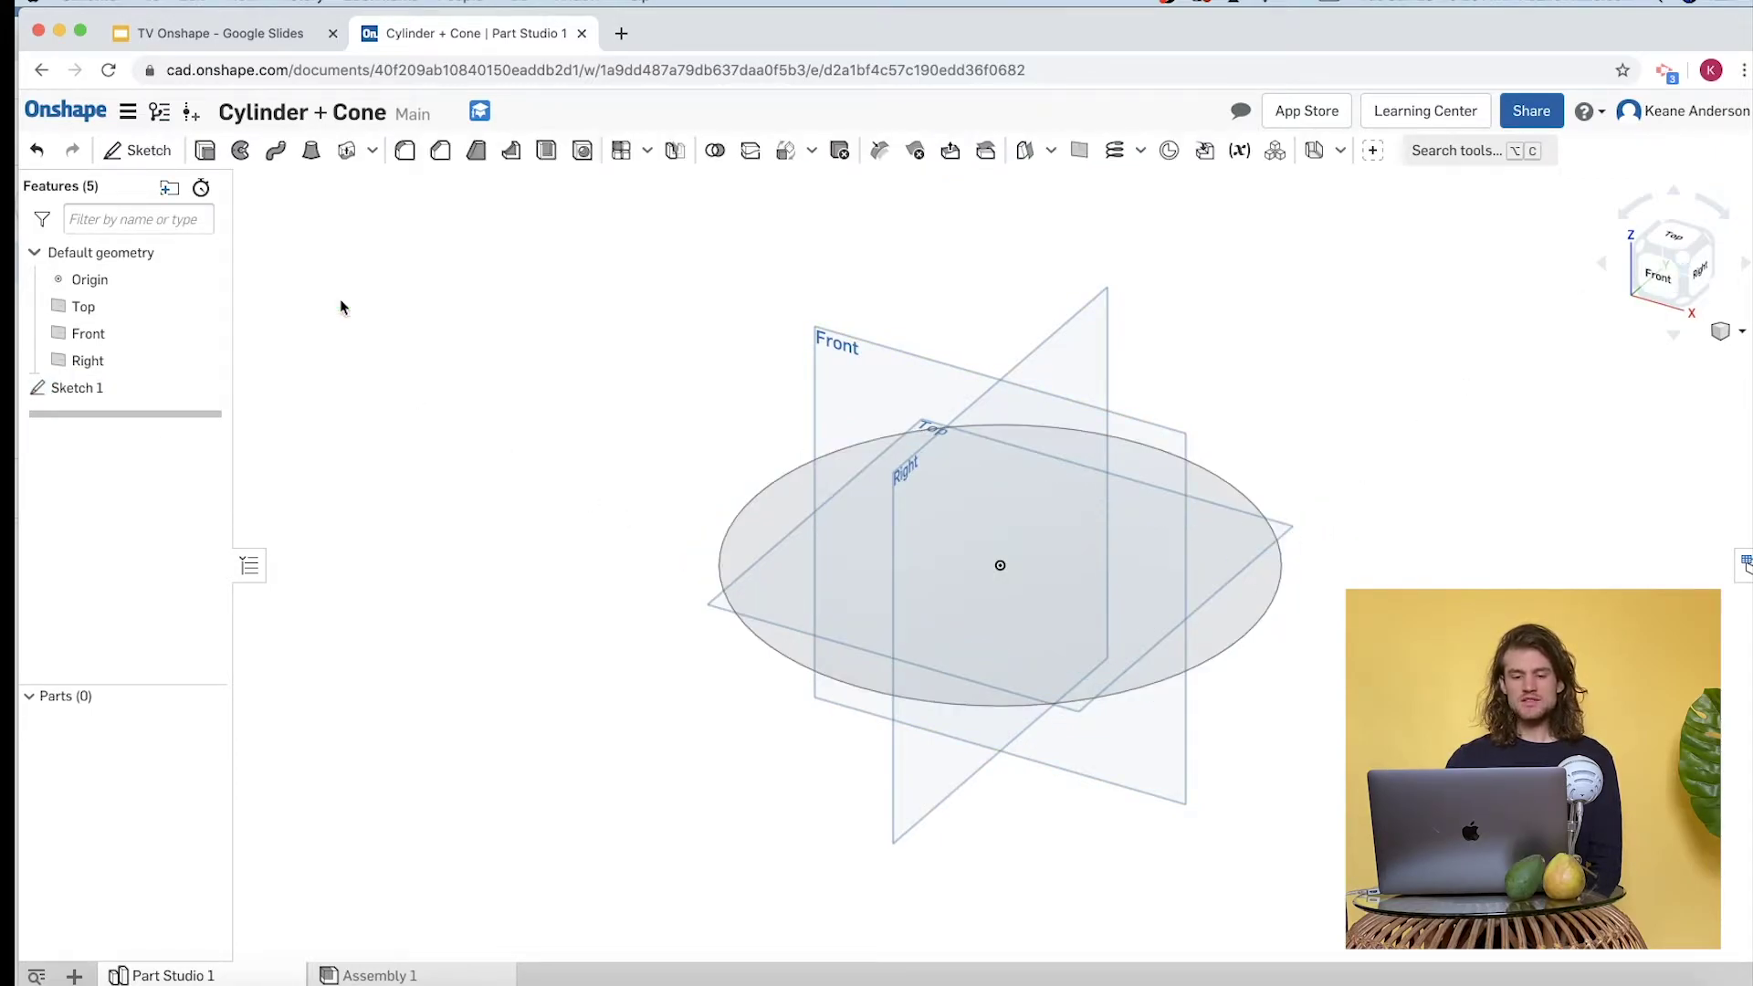
click(201, 154)
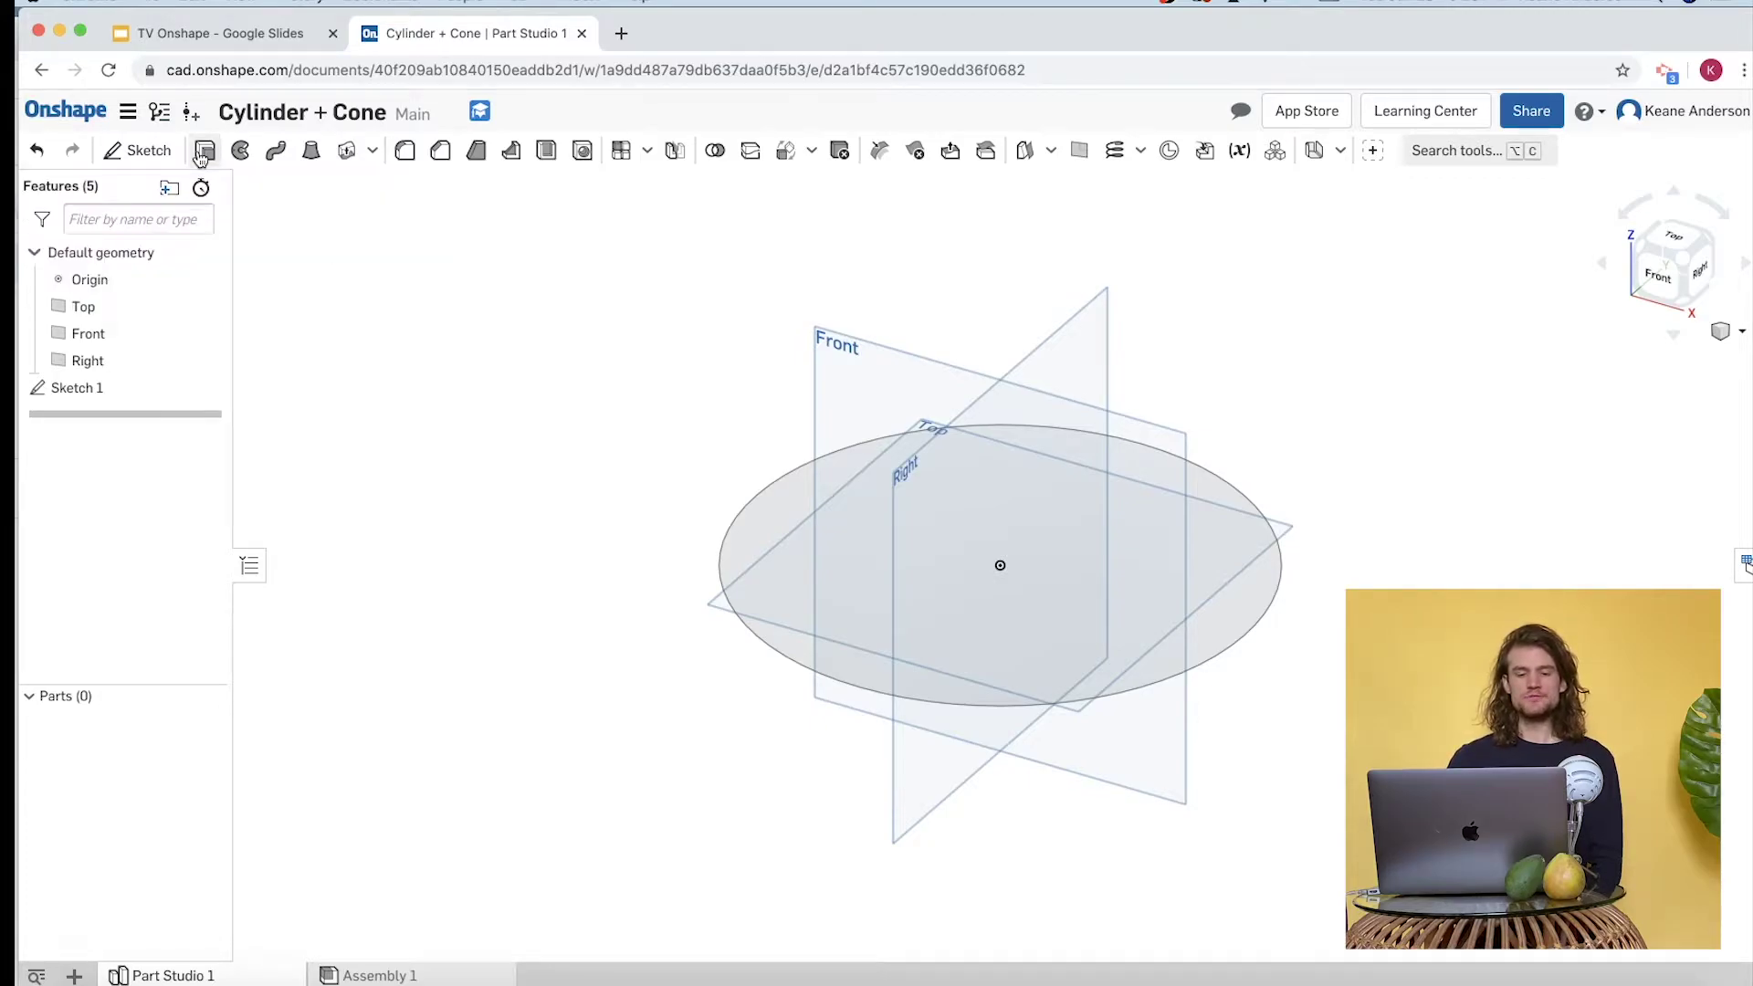
Extrude the sketch circle 20 cm into a solid cylinder, Part 1.
click(1224, 493)
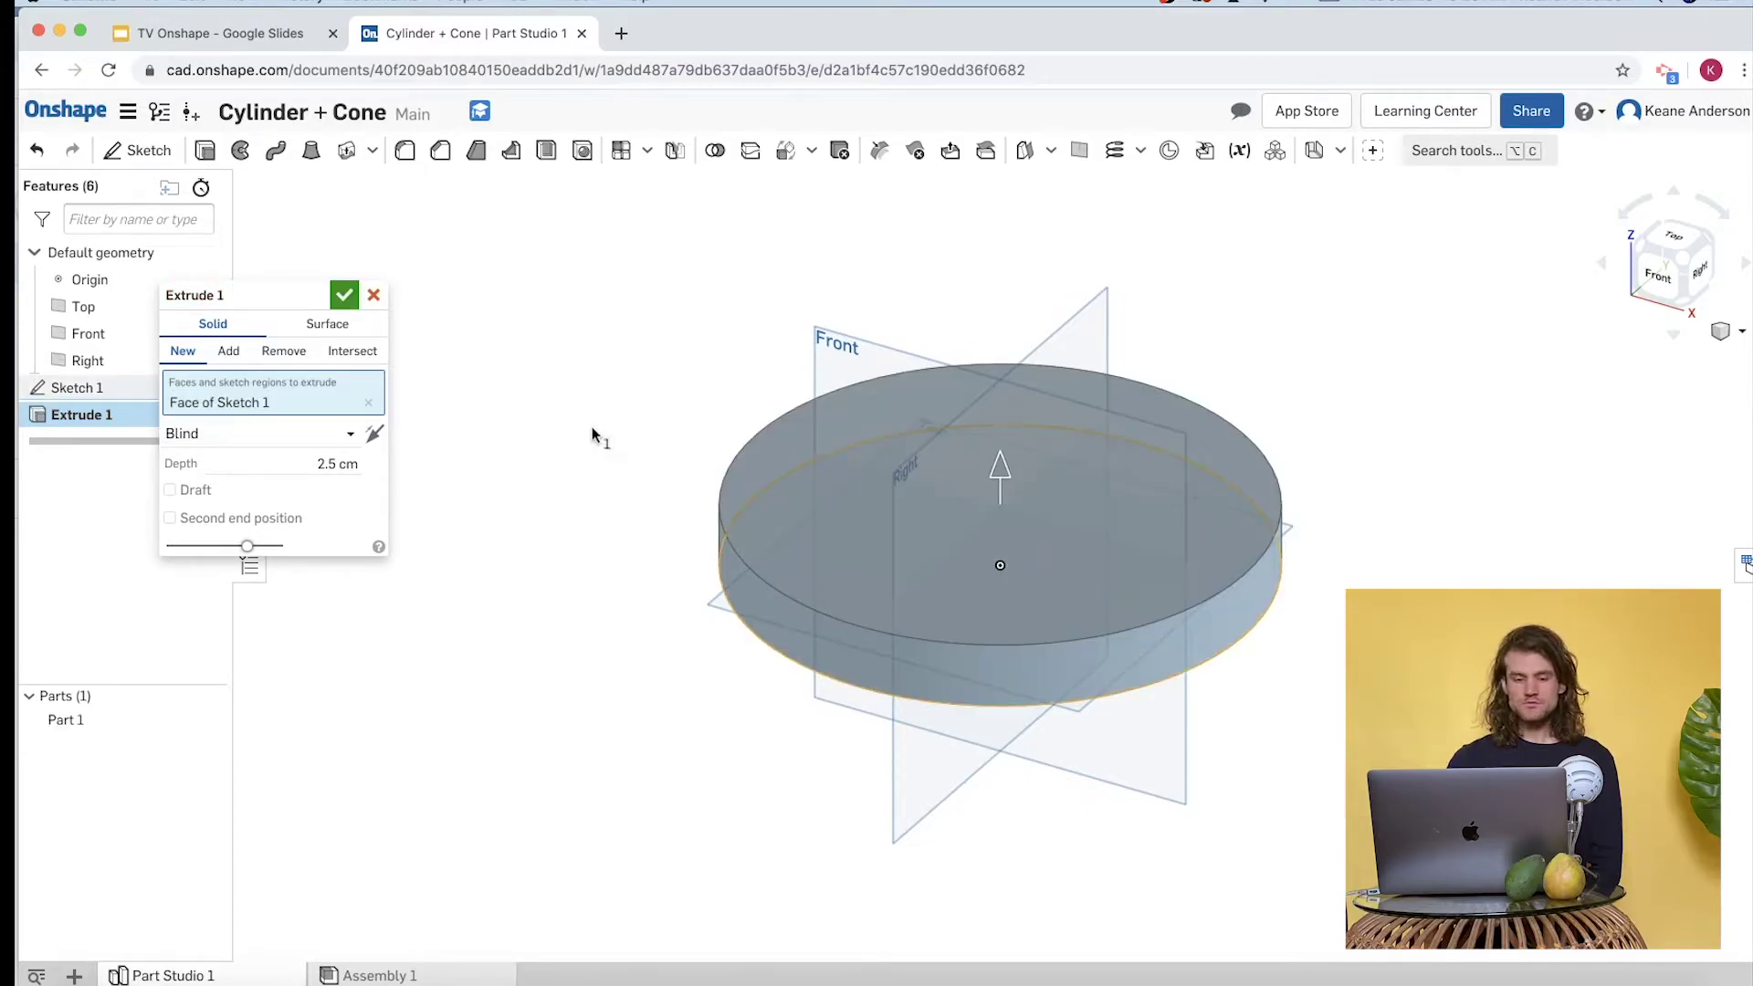
click(326, 466)
text(20)
key(Return)
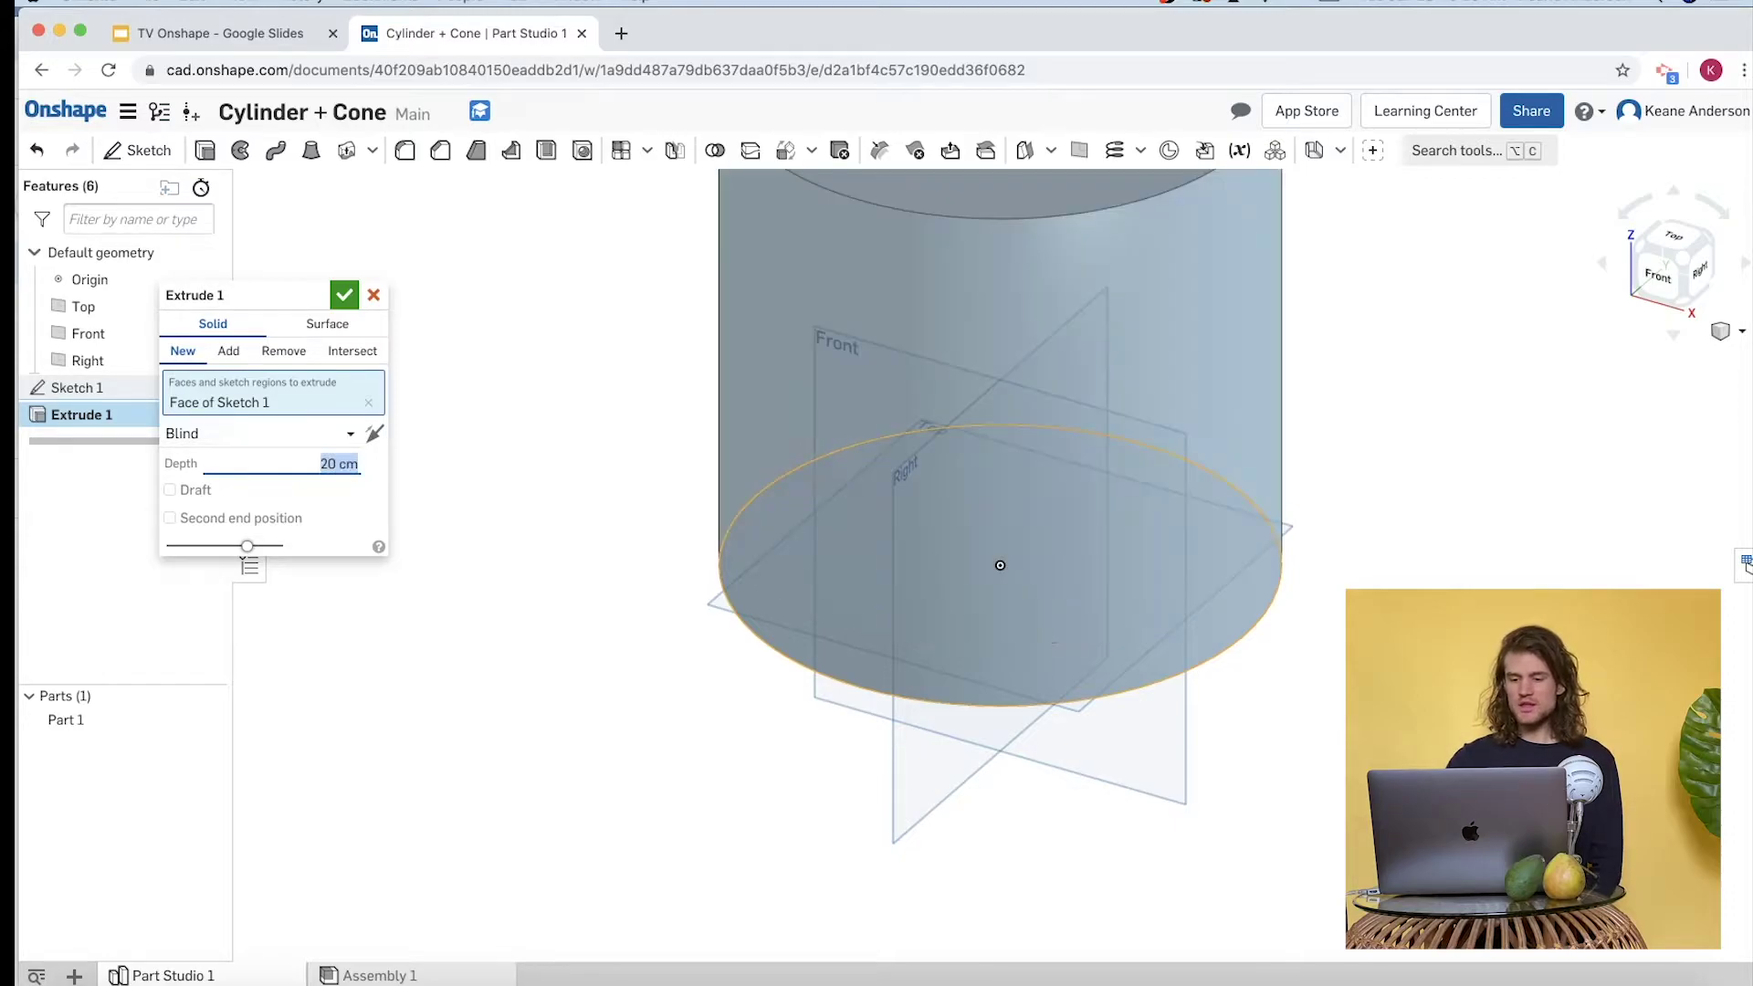
click(344, 296)
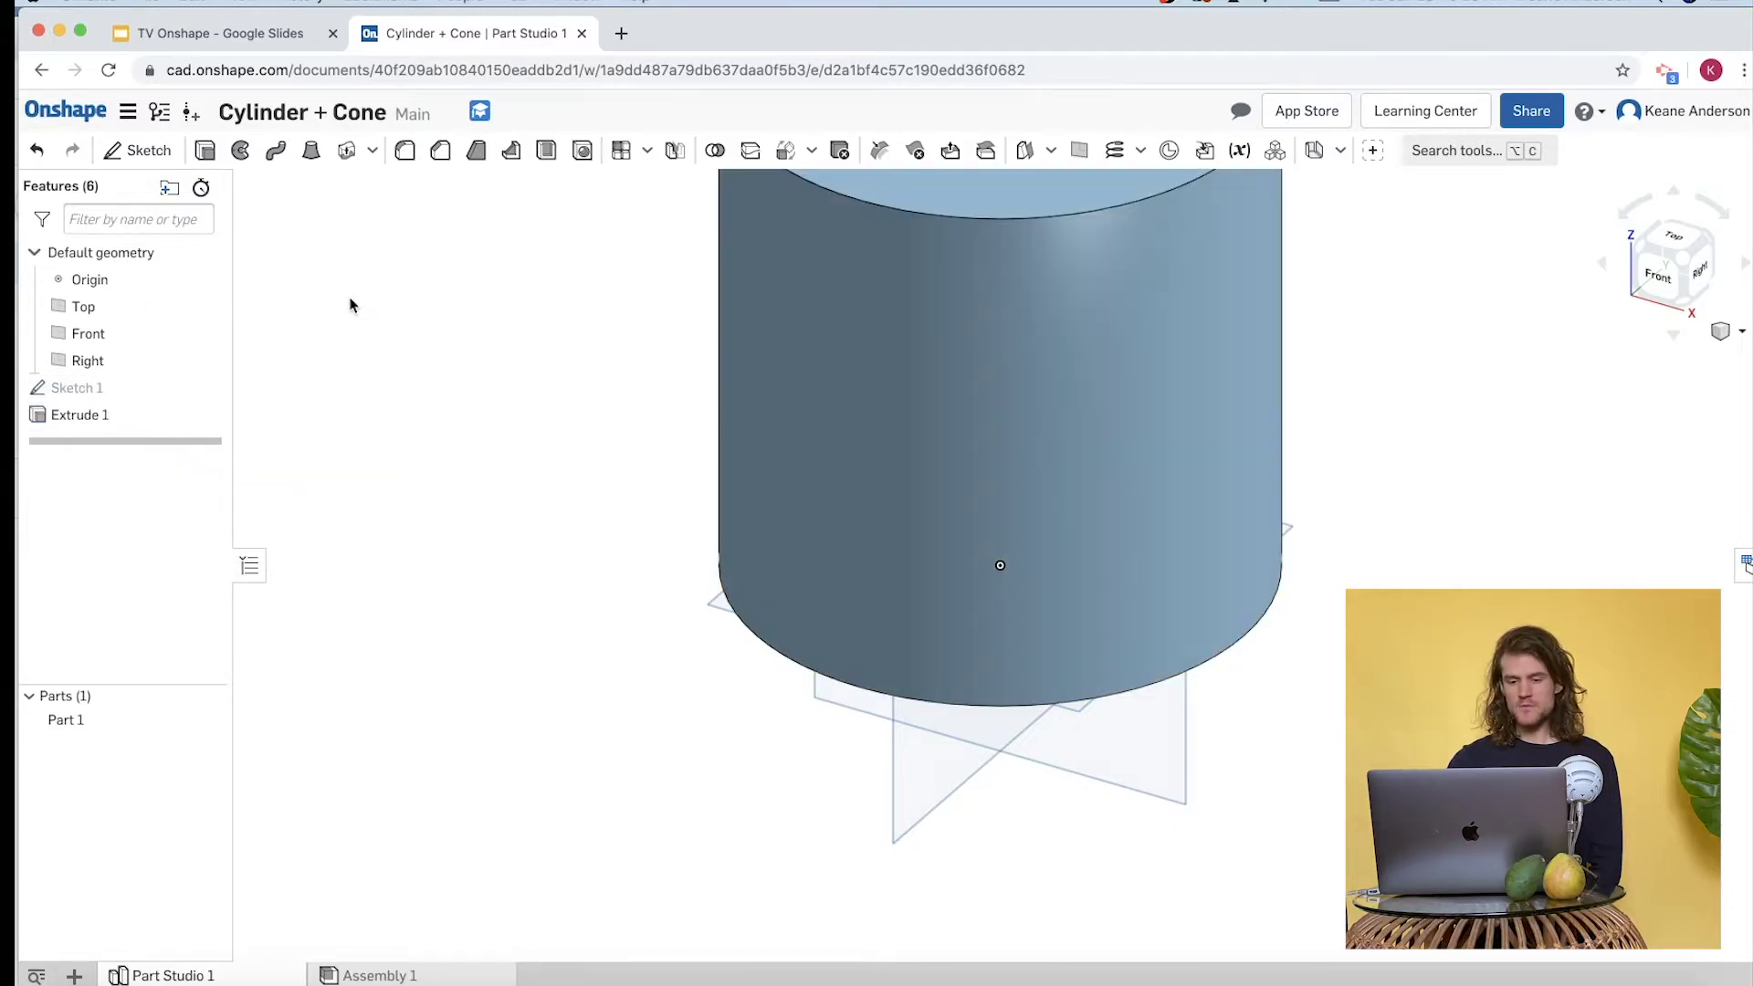
click(1684, 262)
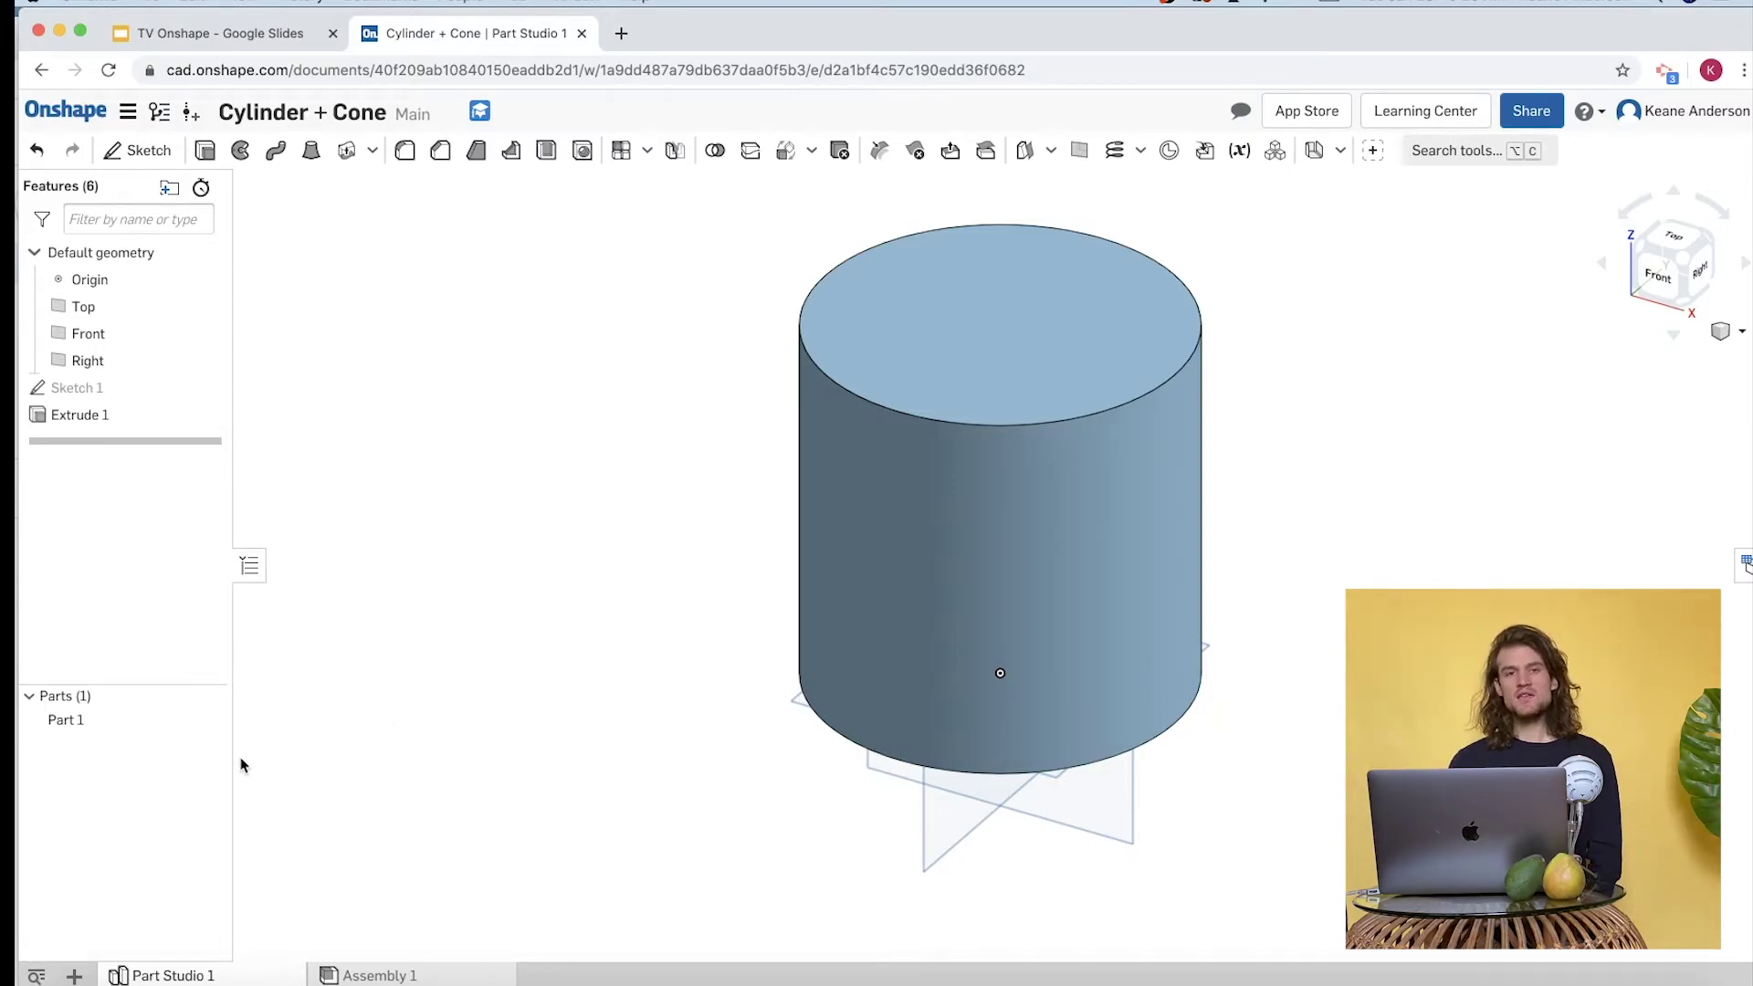
Go full screen and read Part 1's mass properties: volume 6283.185 cm³.
click(79, 721)
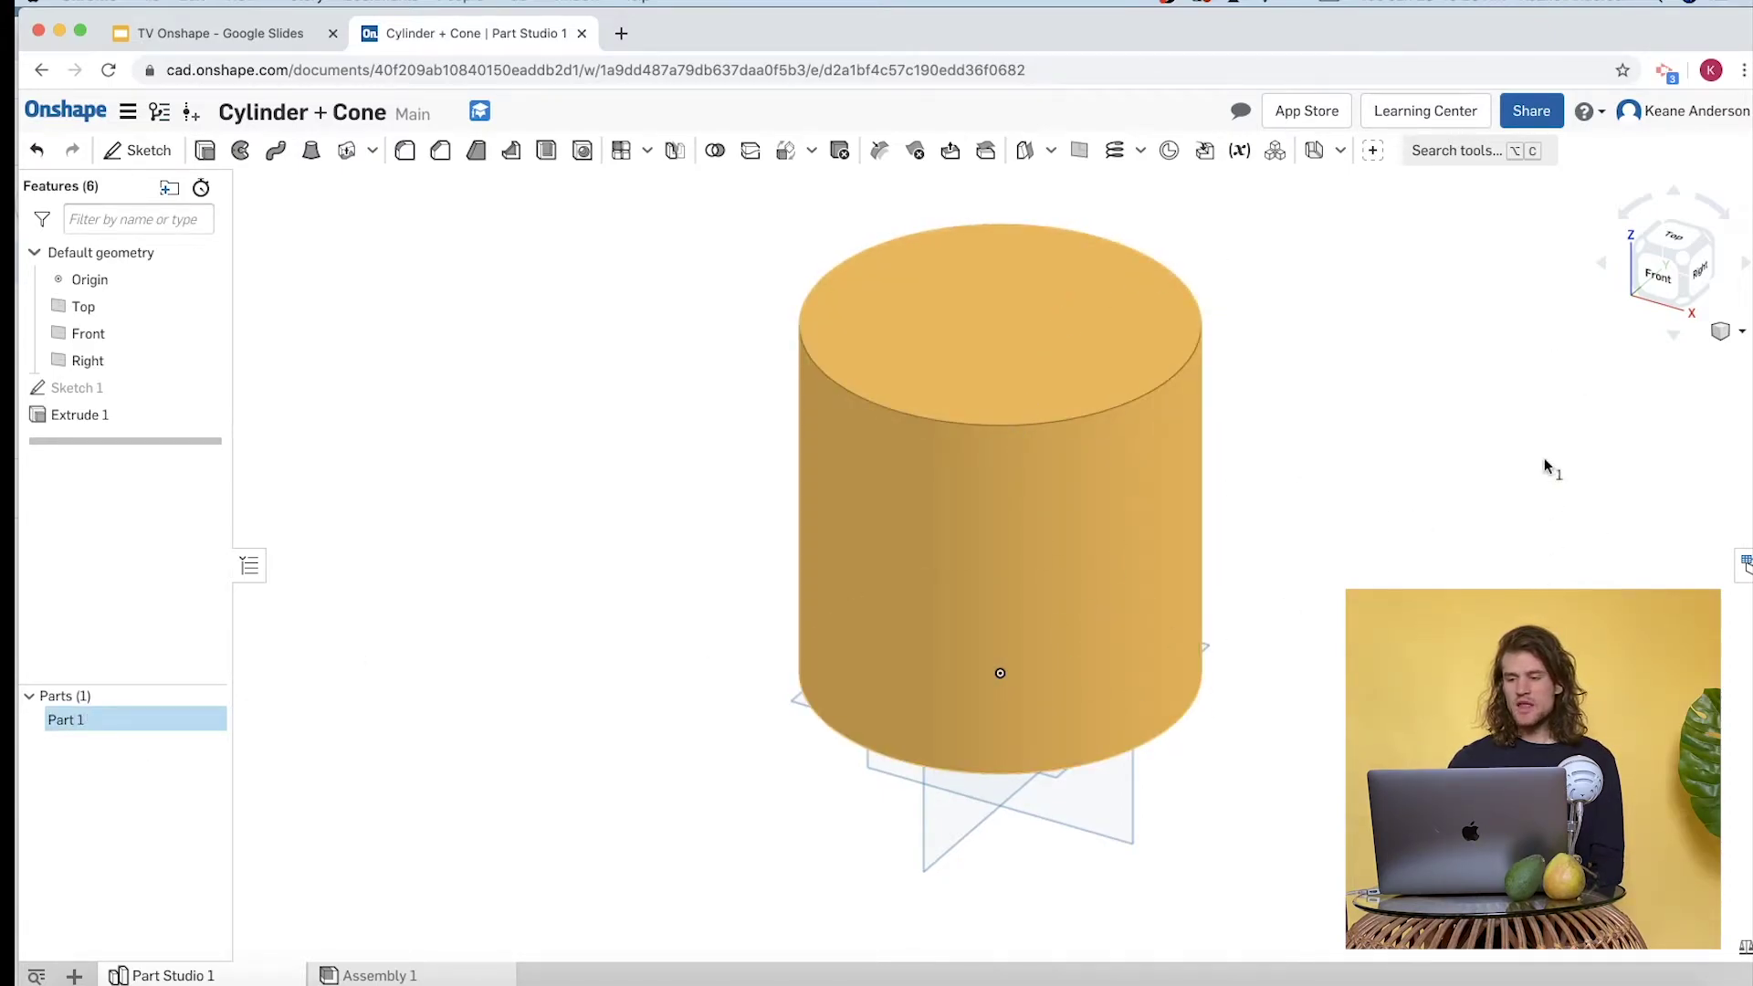
click(85, 34)
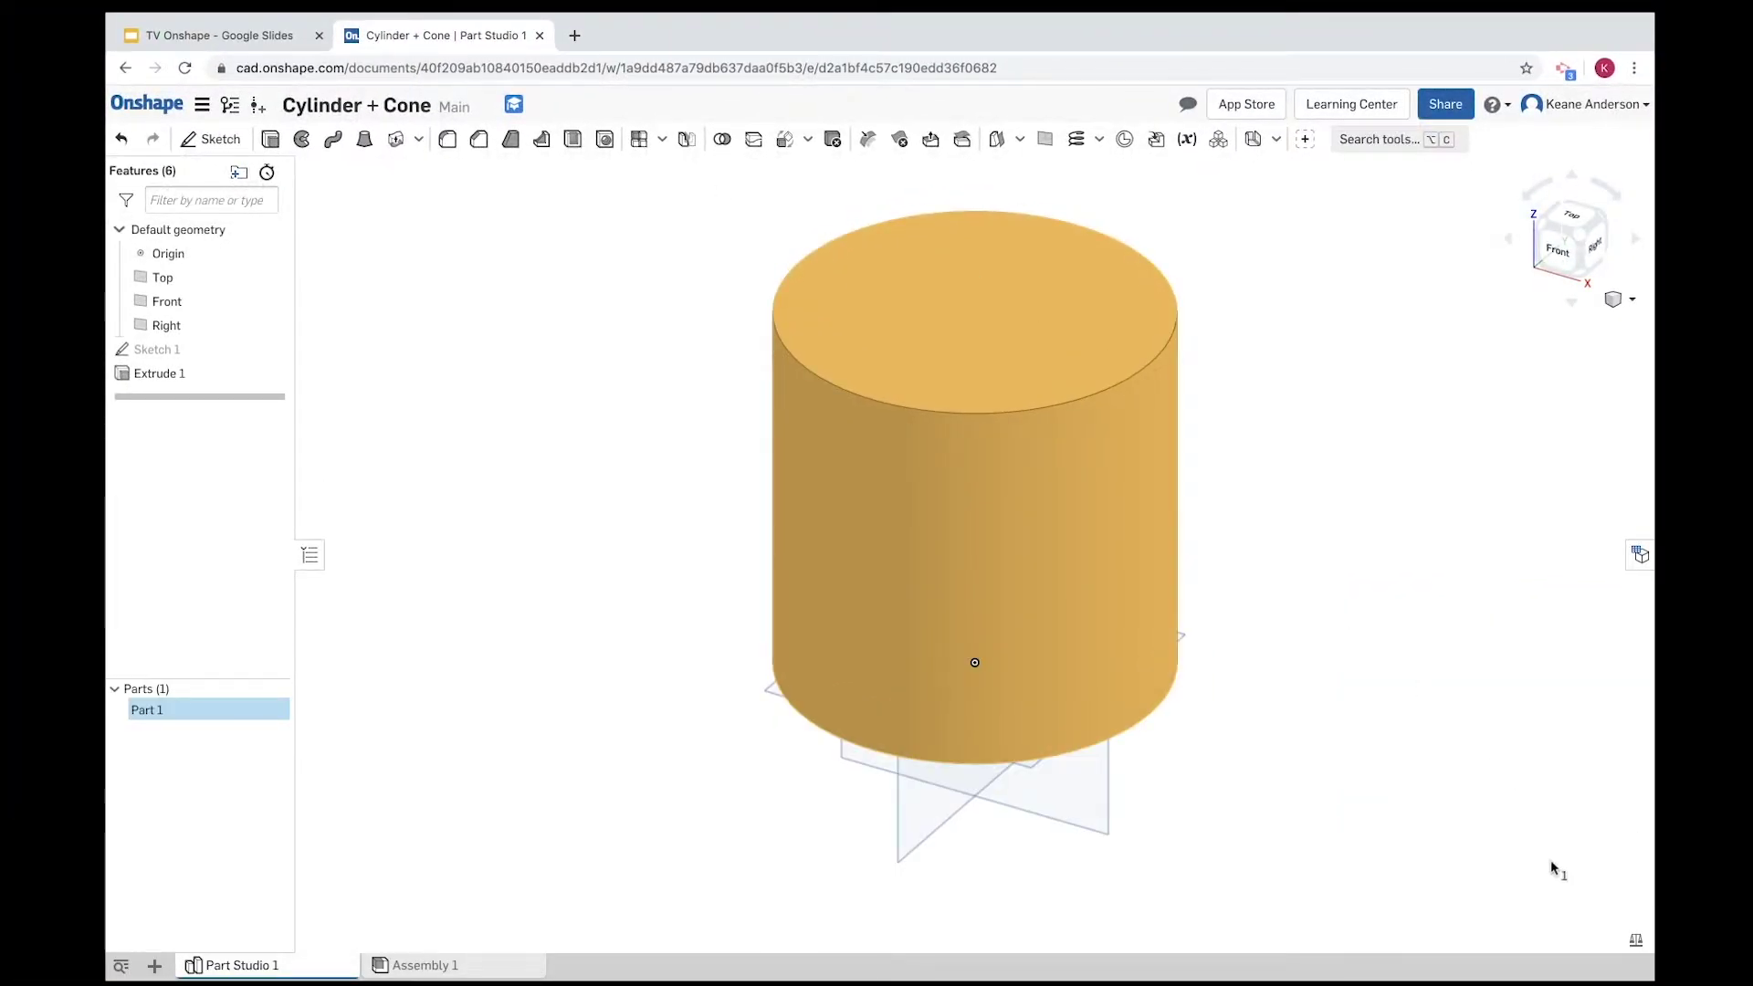
click(1637, 944)
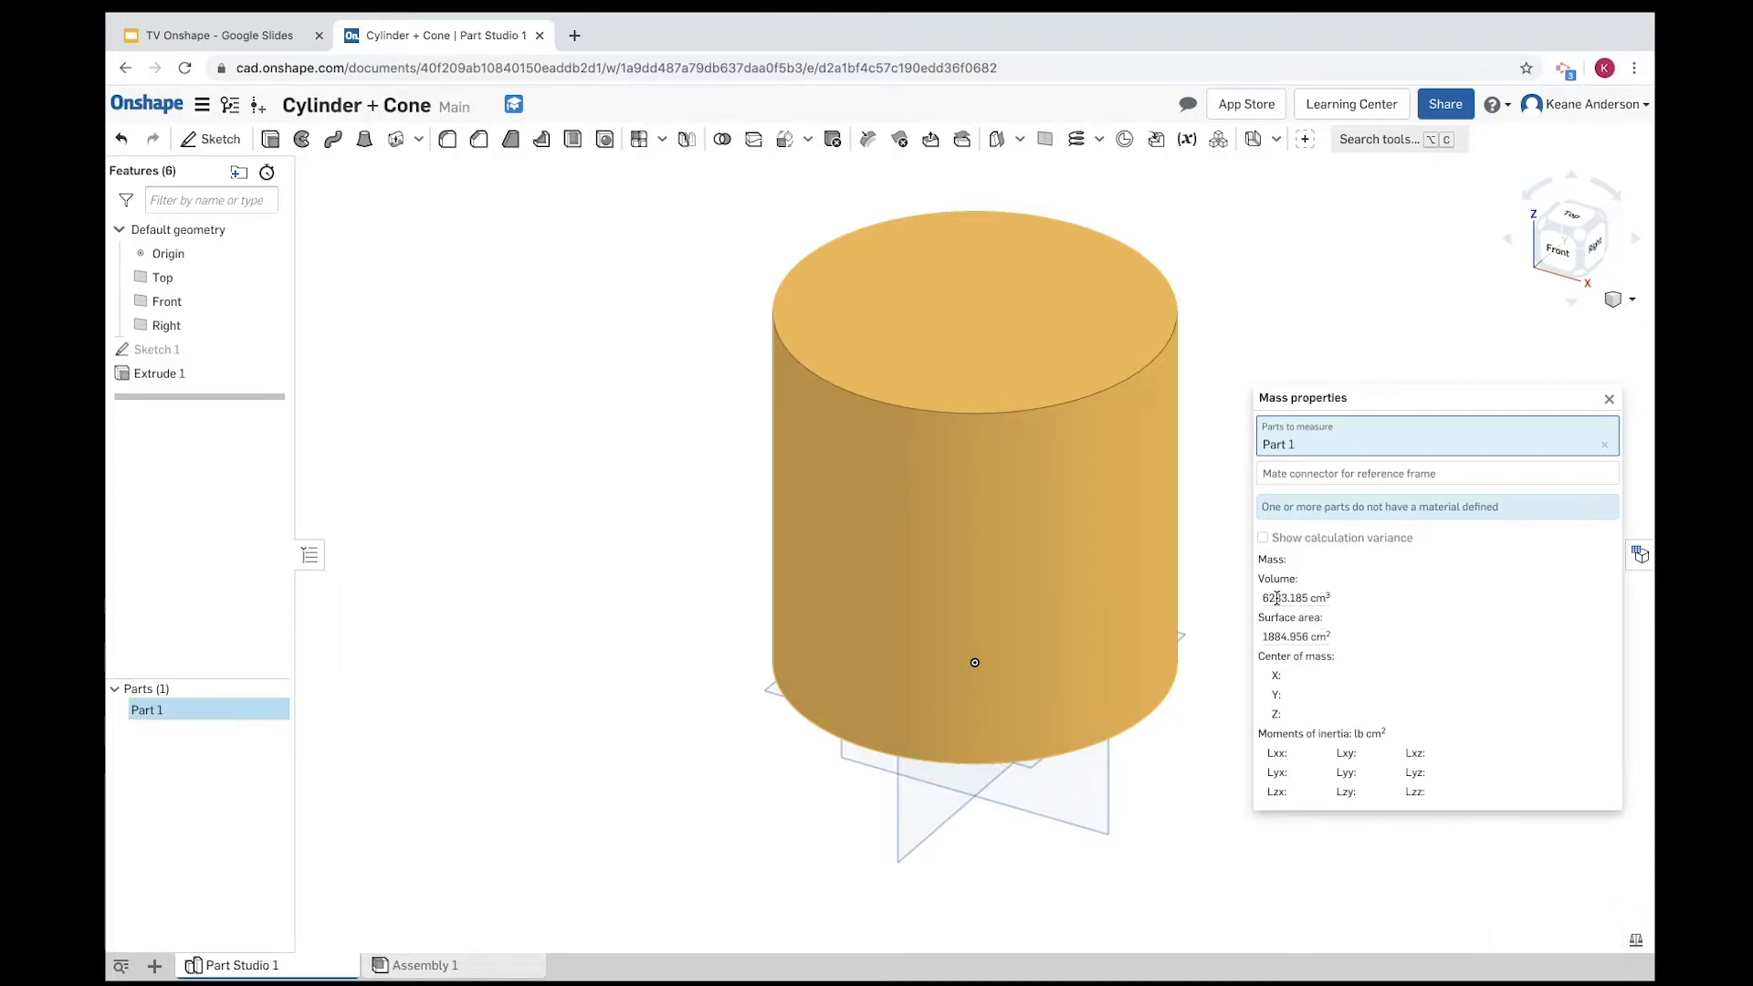
mouse_move(1273, 599)
click(1608, 401)
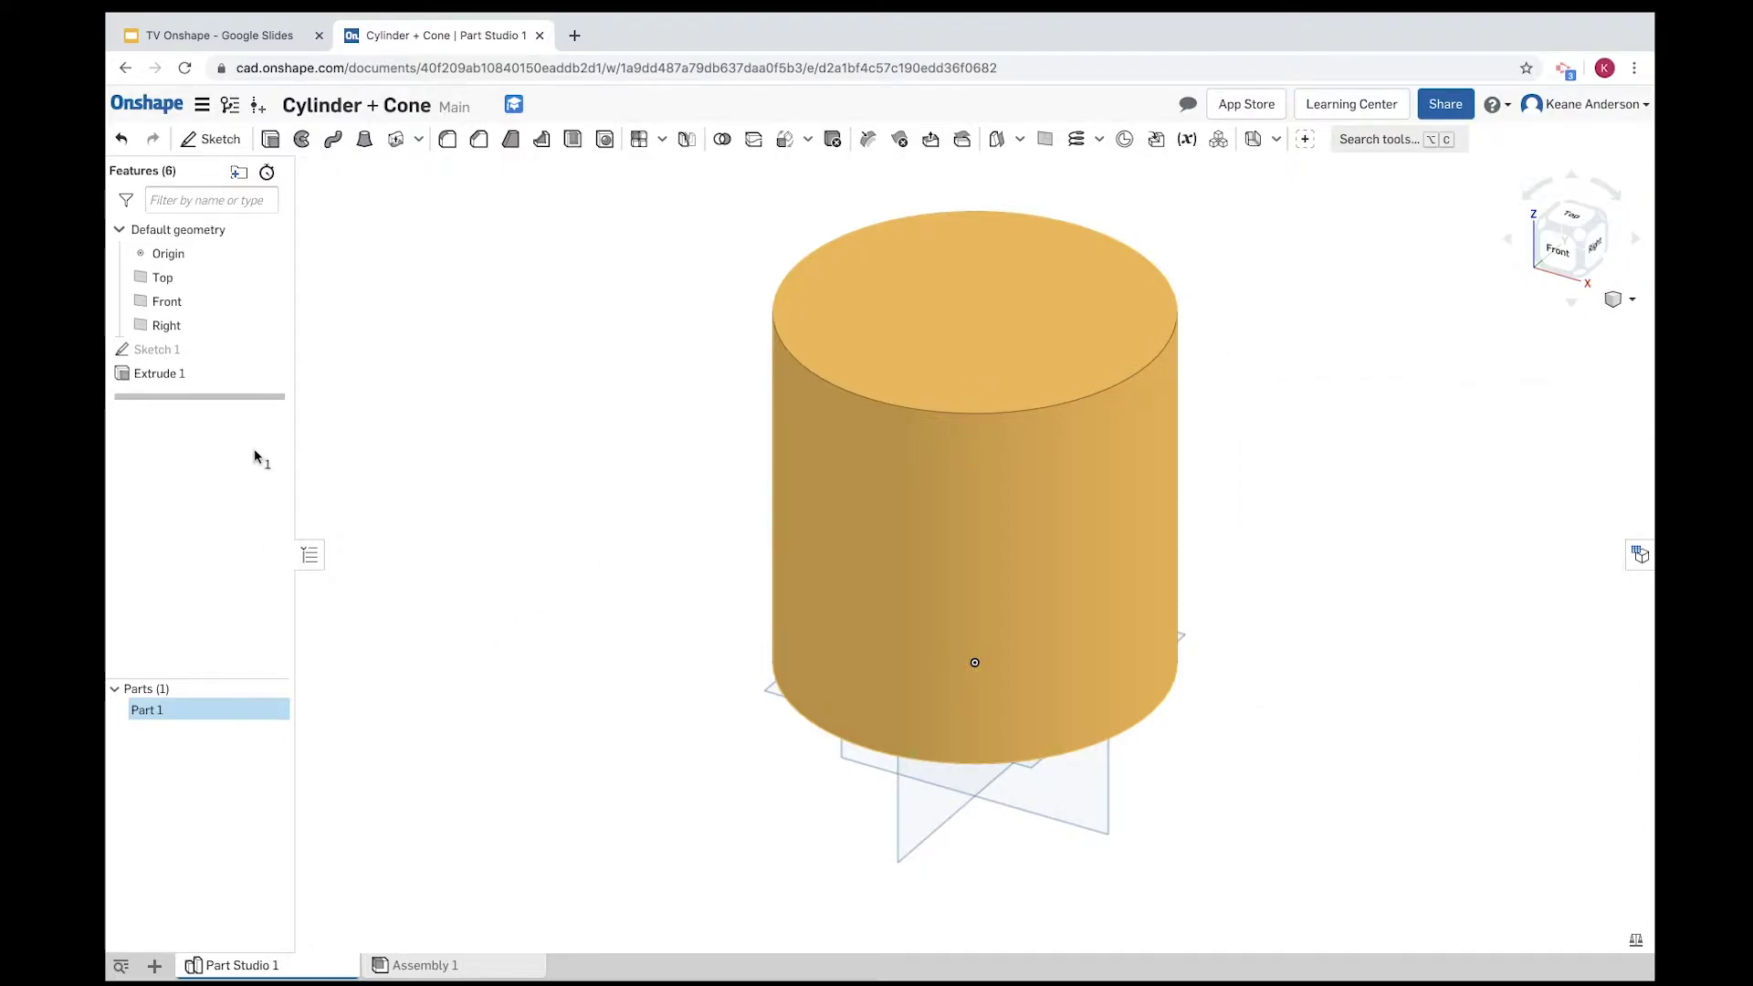
Change the cylinder's base circle diameter to 24 cm and check Part 1's mass properties.
double_click(183, 352)
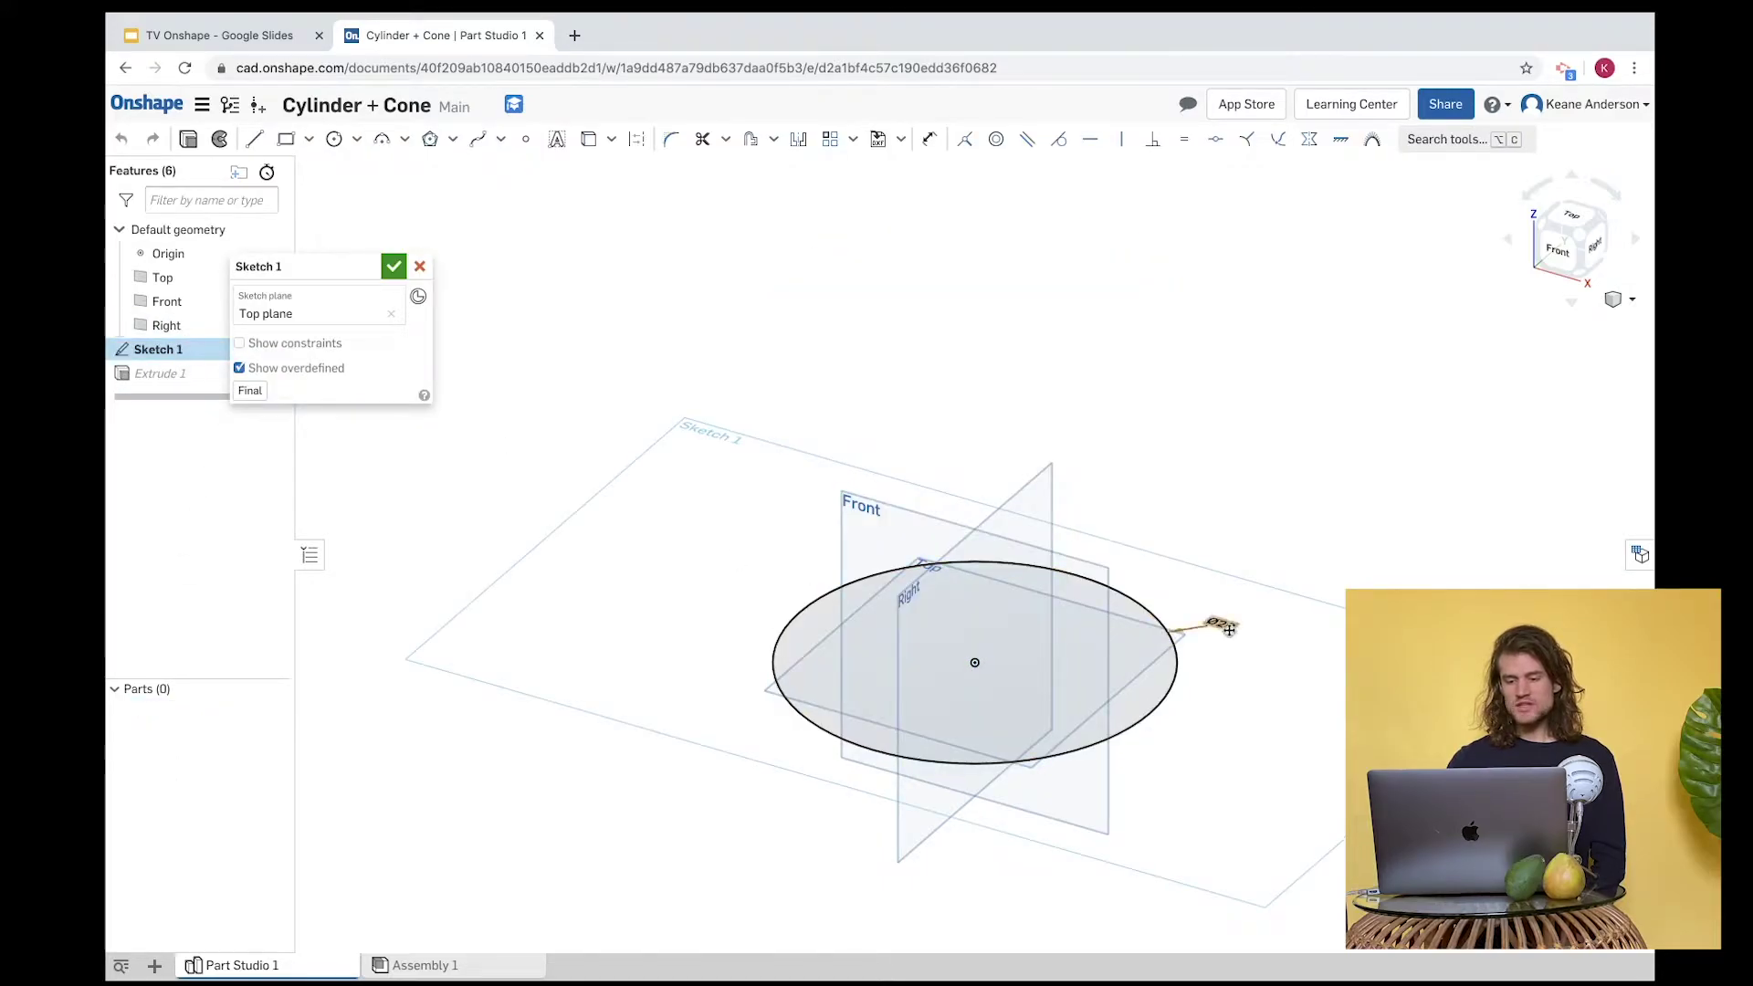
double_click(1224, 625)
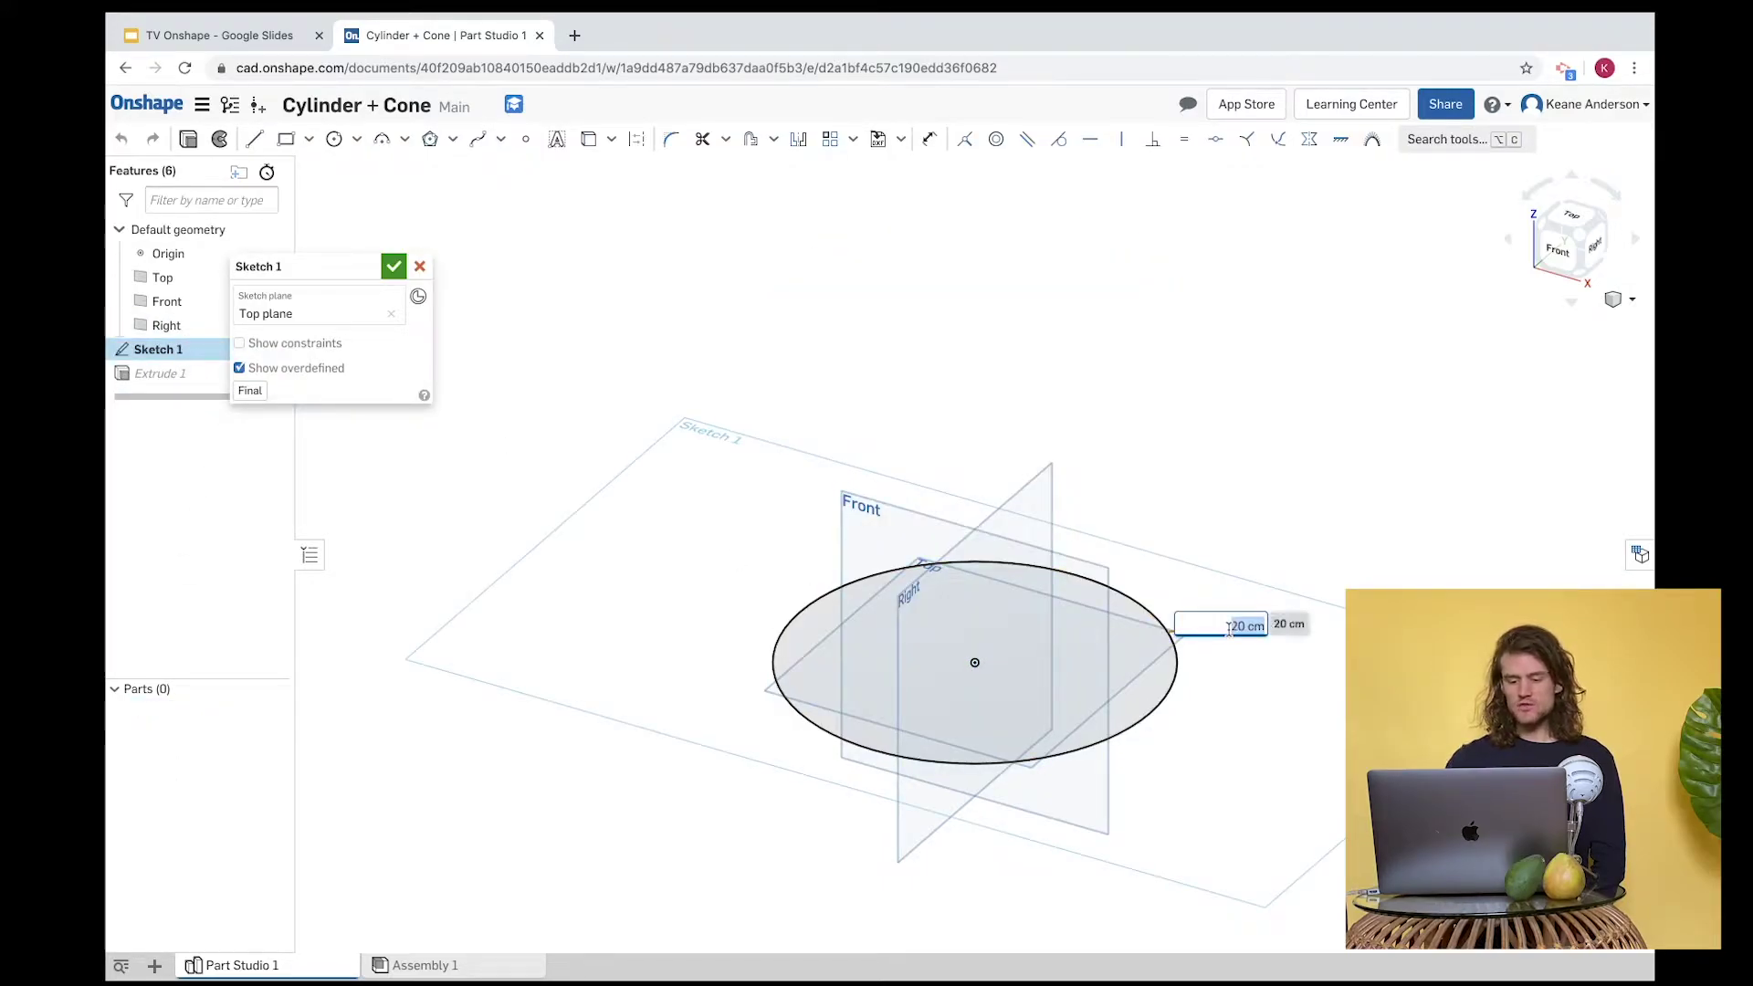
text(24)
key(Return)
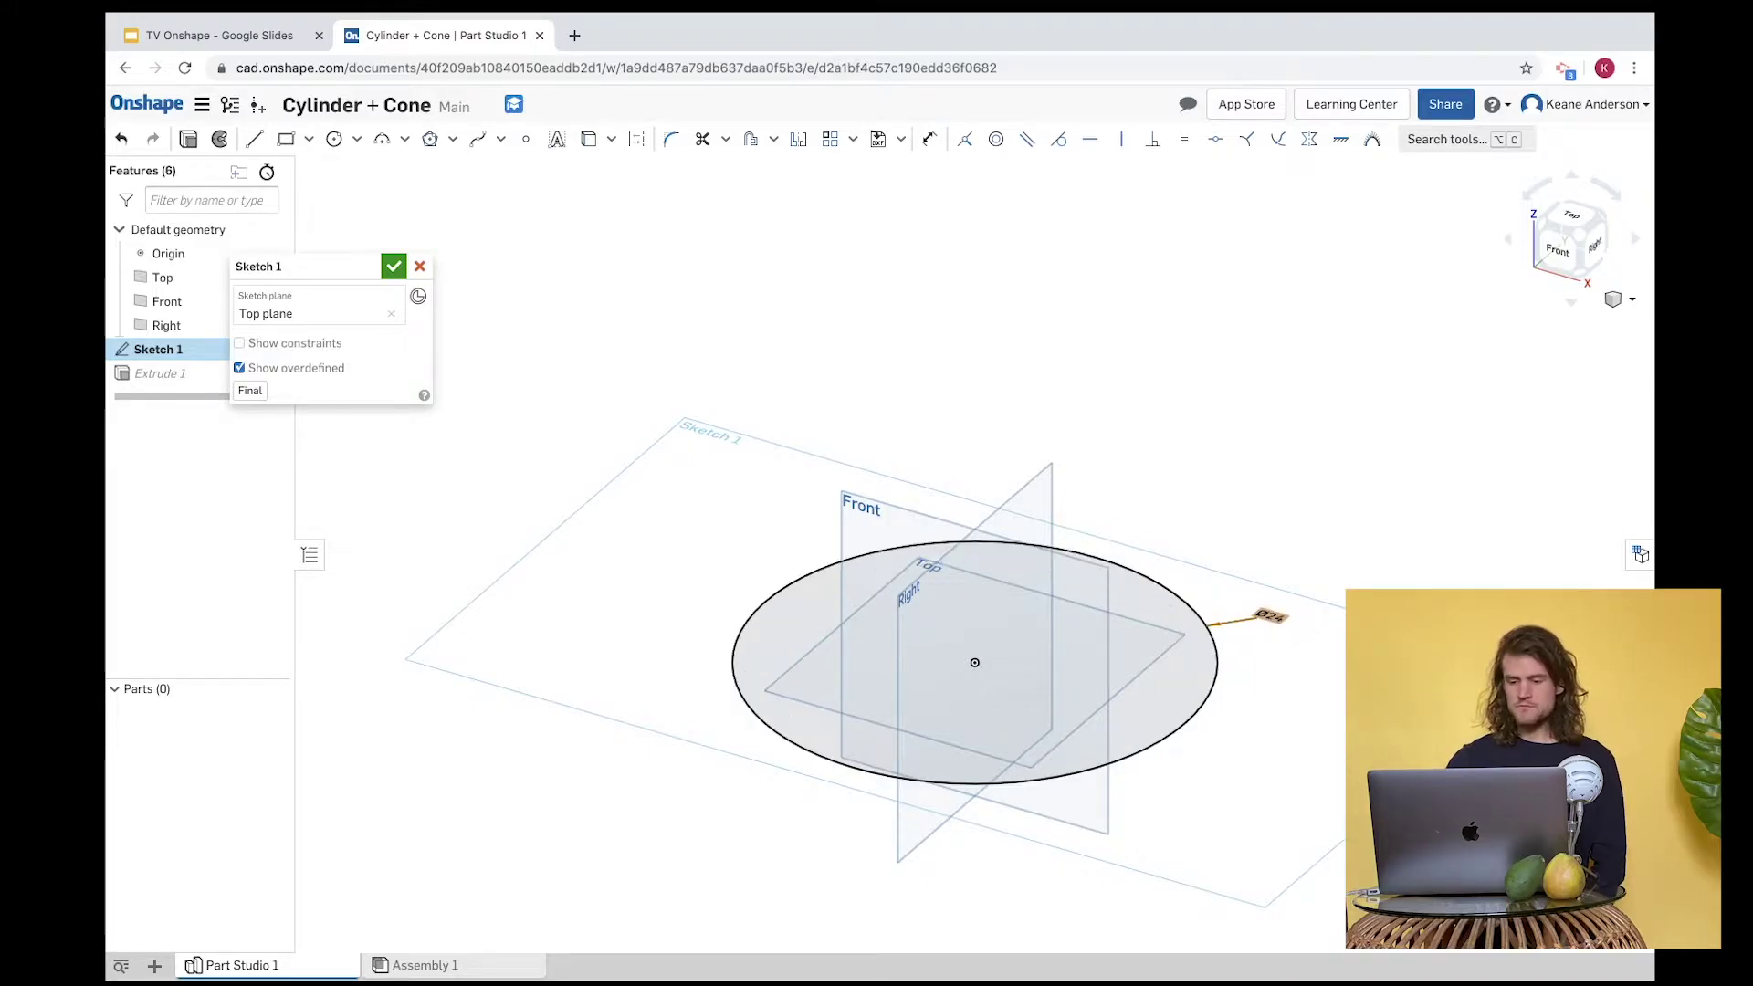
click(394, 266)
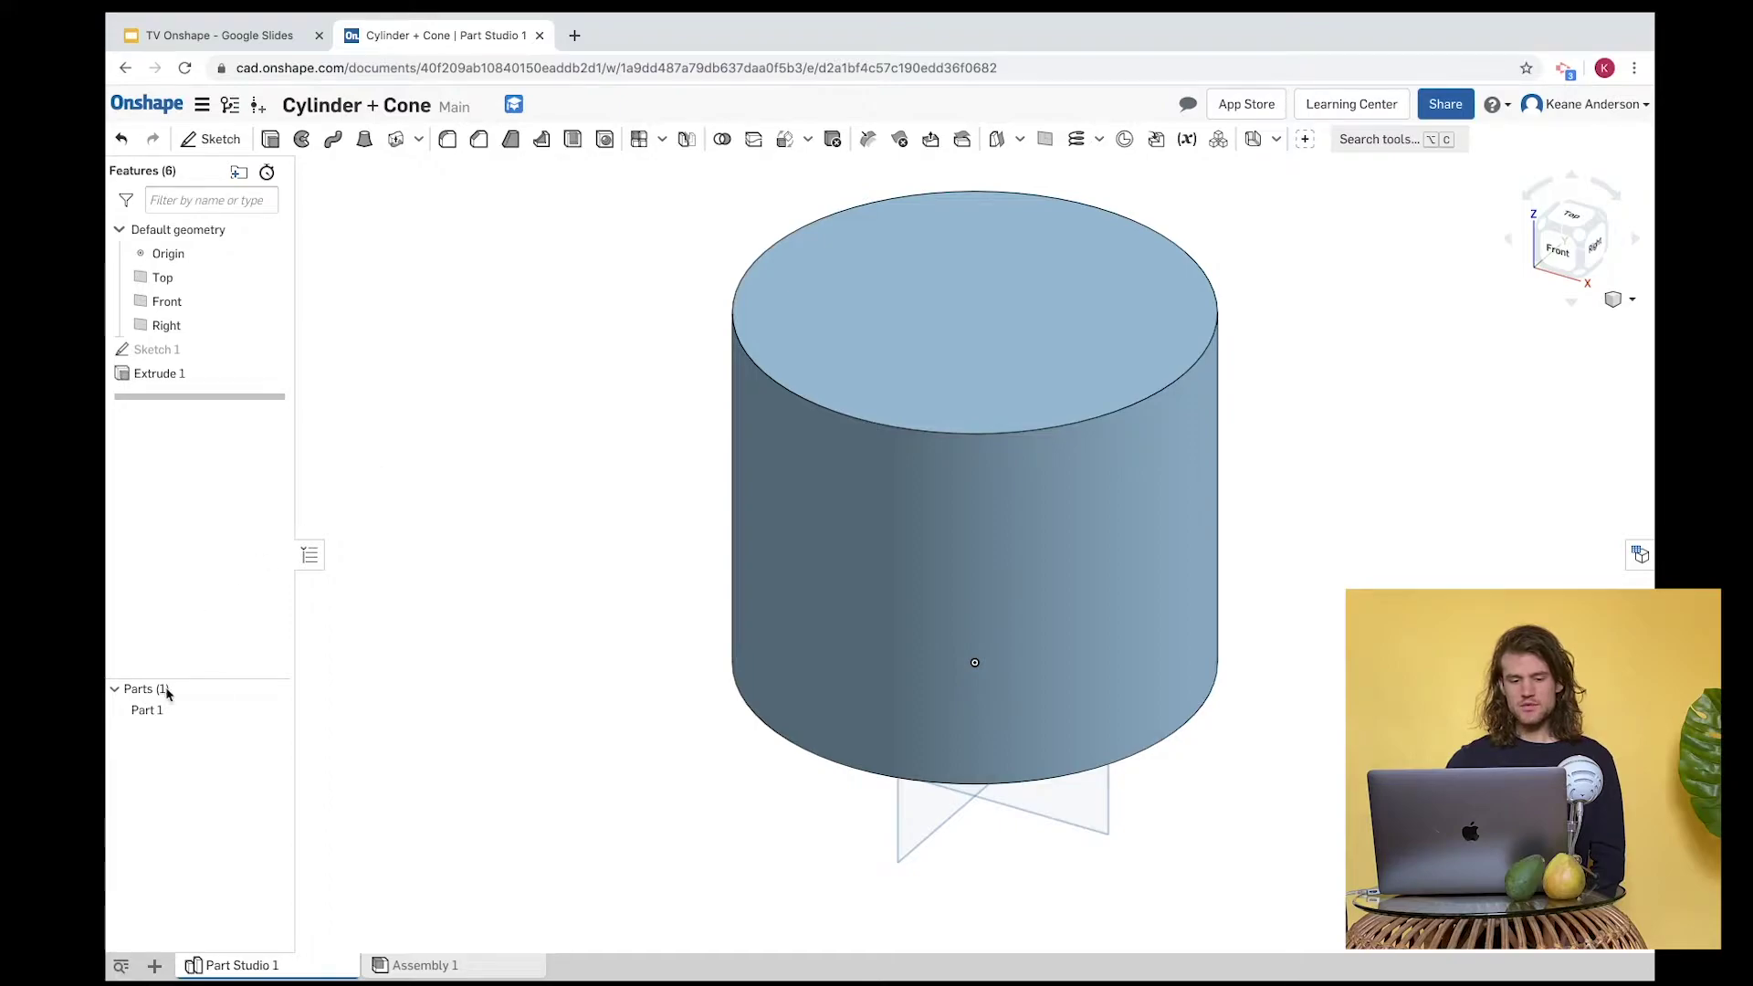
click(148, 710)
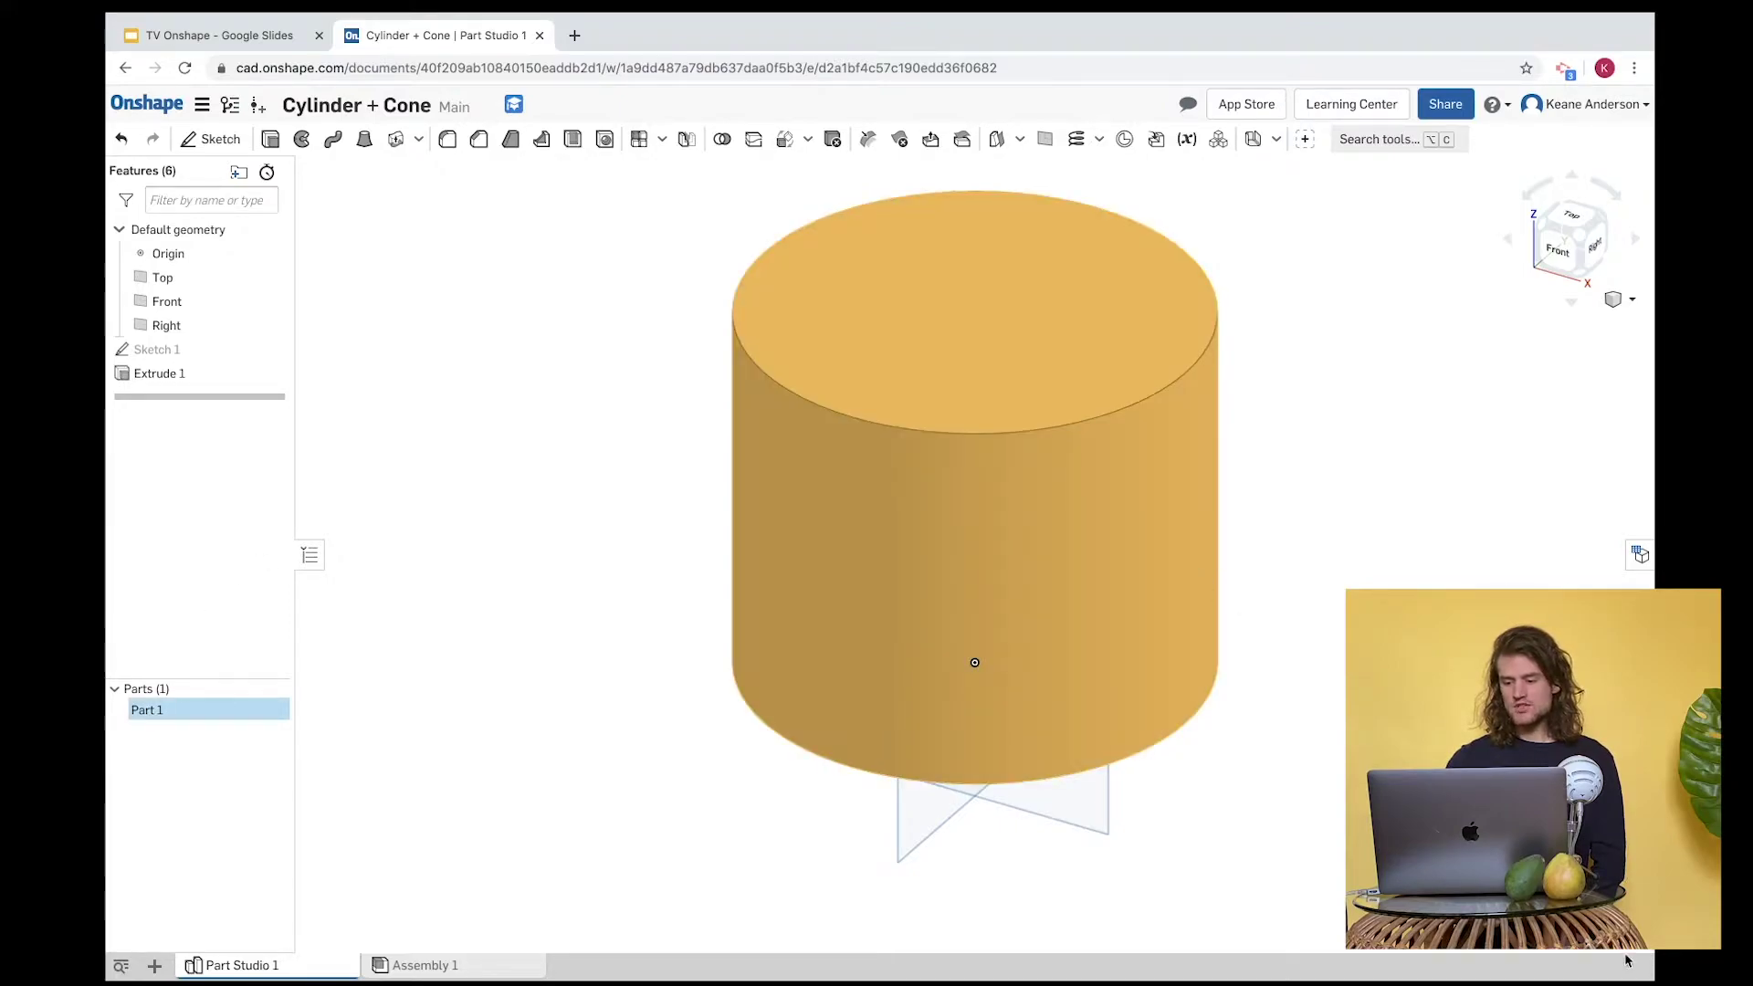
key(shift+m)
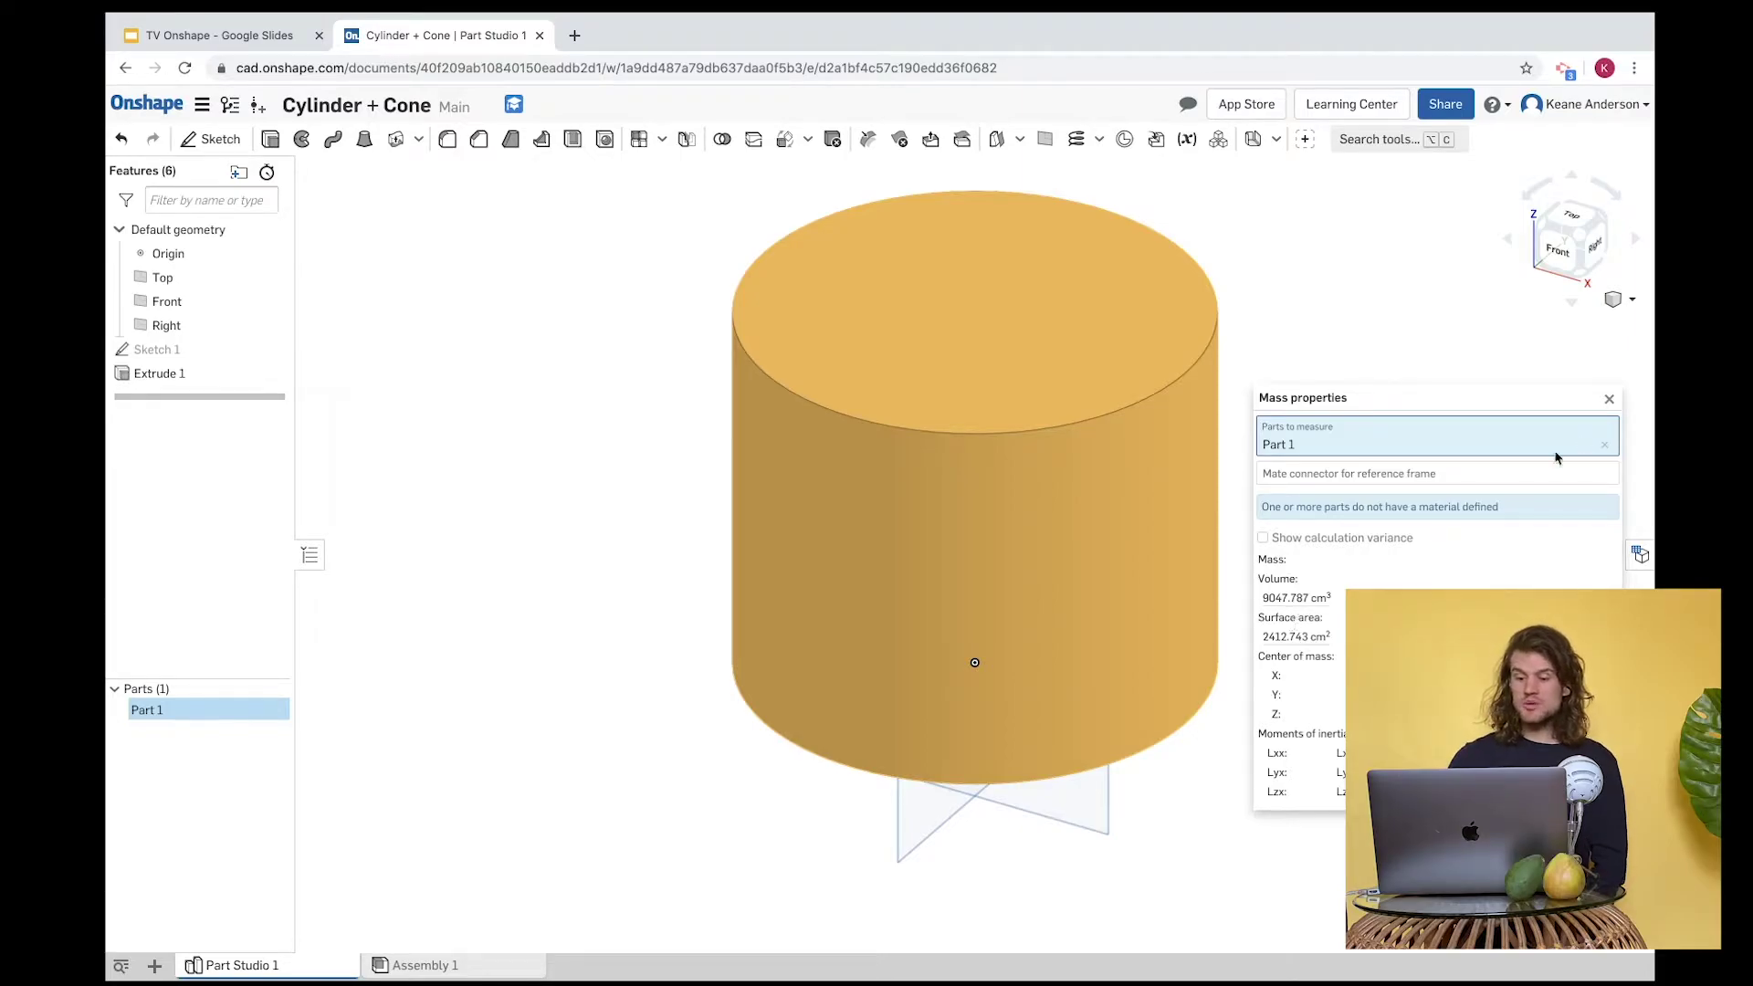
click(1610, 400)
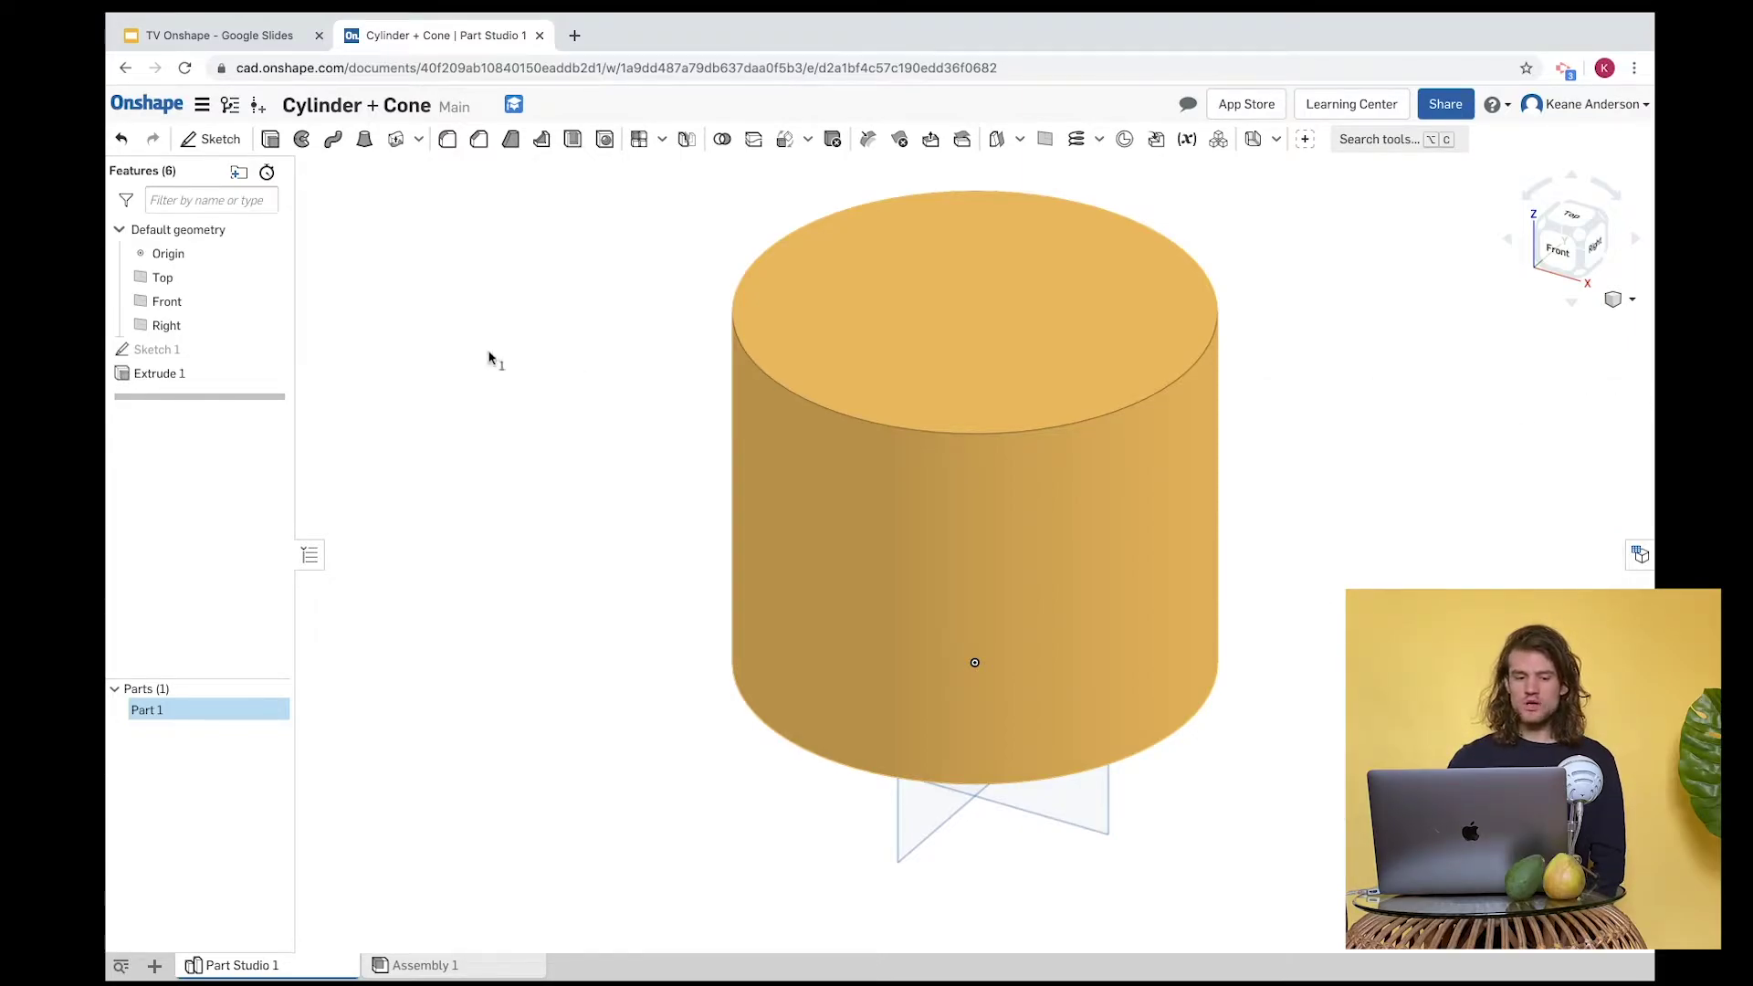
Reduce the diameter to 23 cm and recheck the volume, now 8309.513 cm³.
double_click(179, 352)
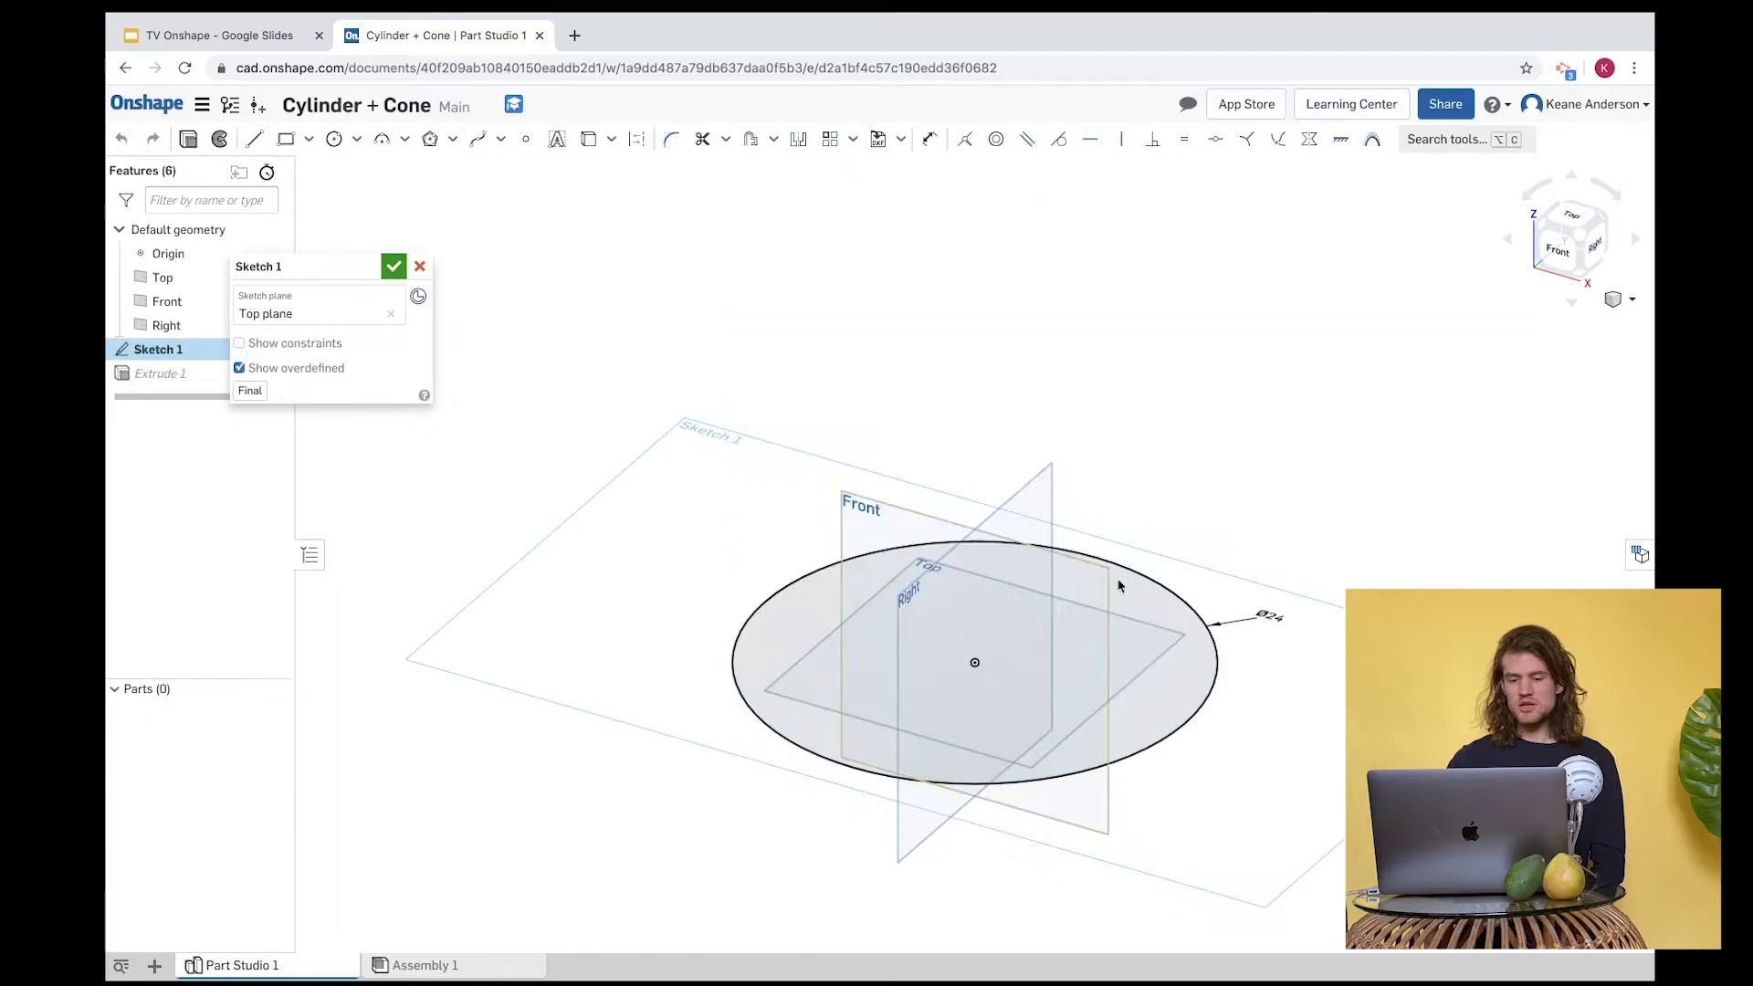
double_click(1278, 624)
text(23)
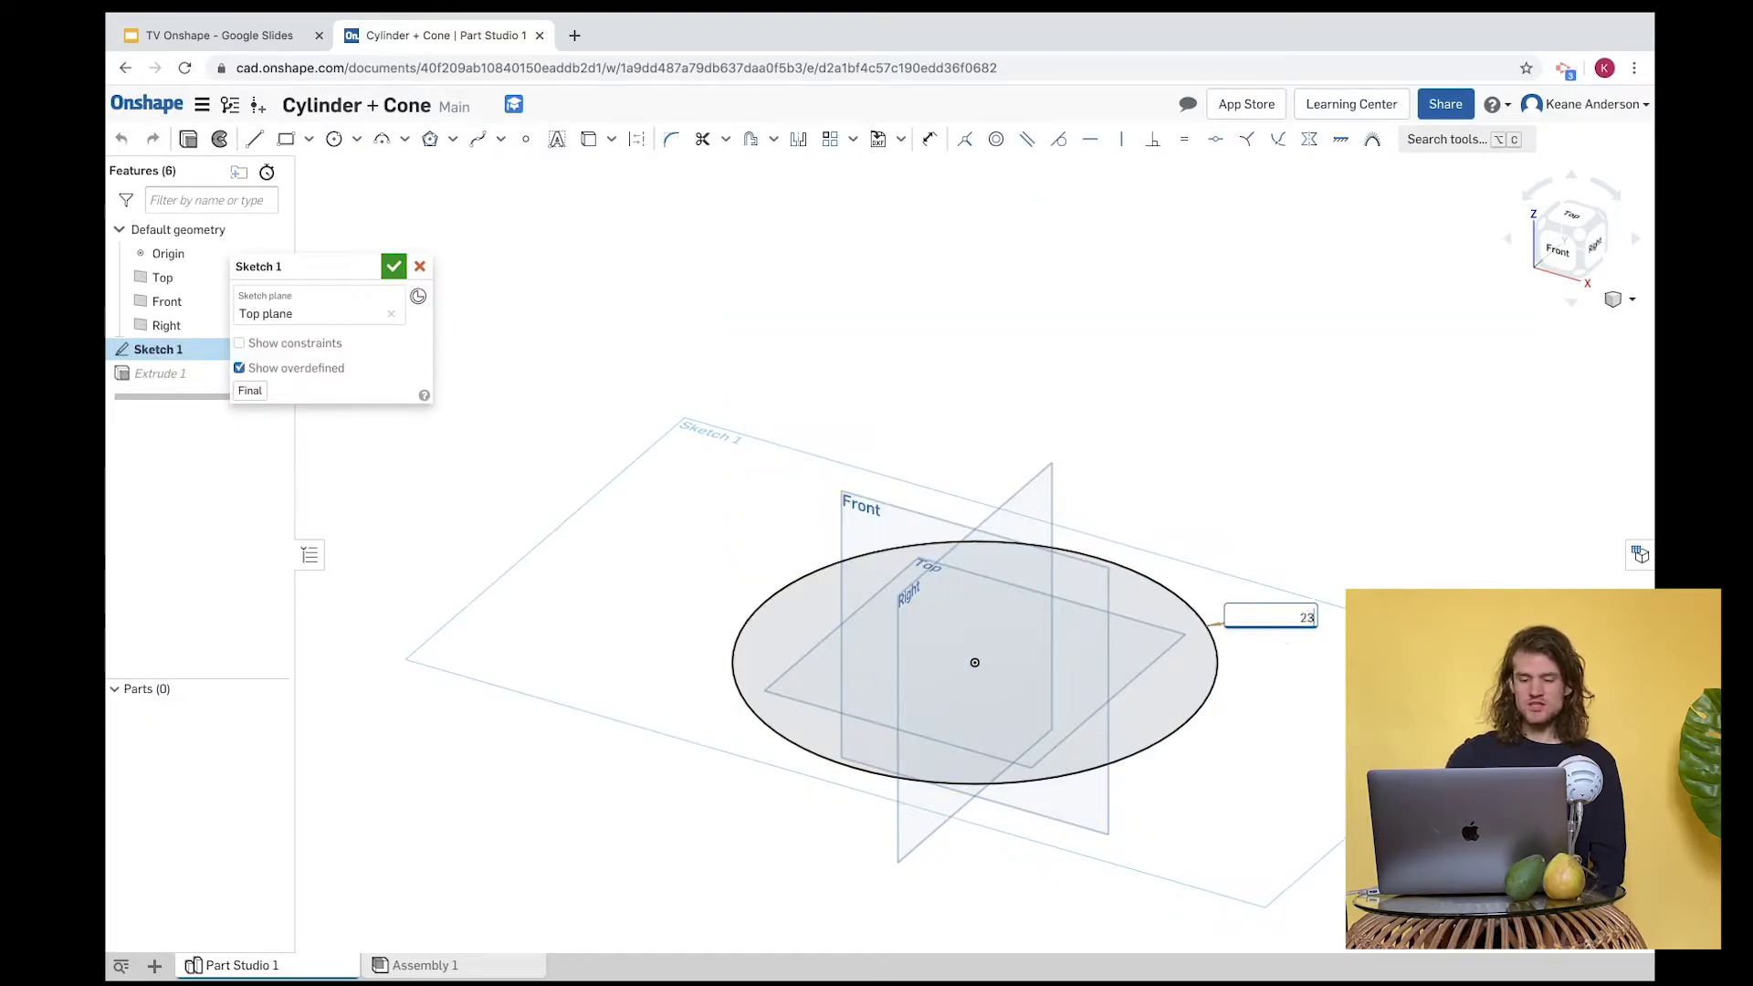
key(Return)
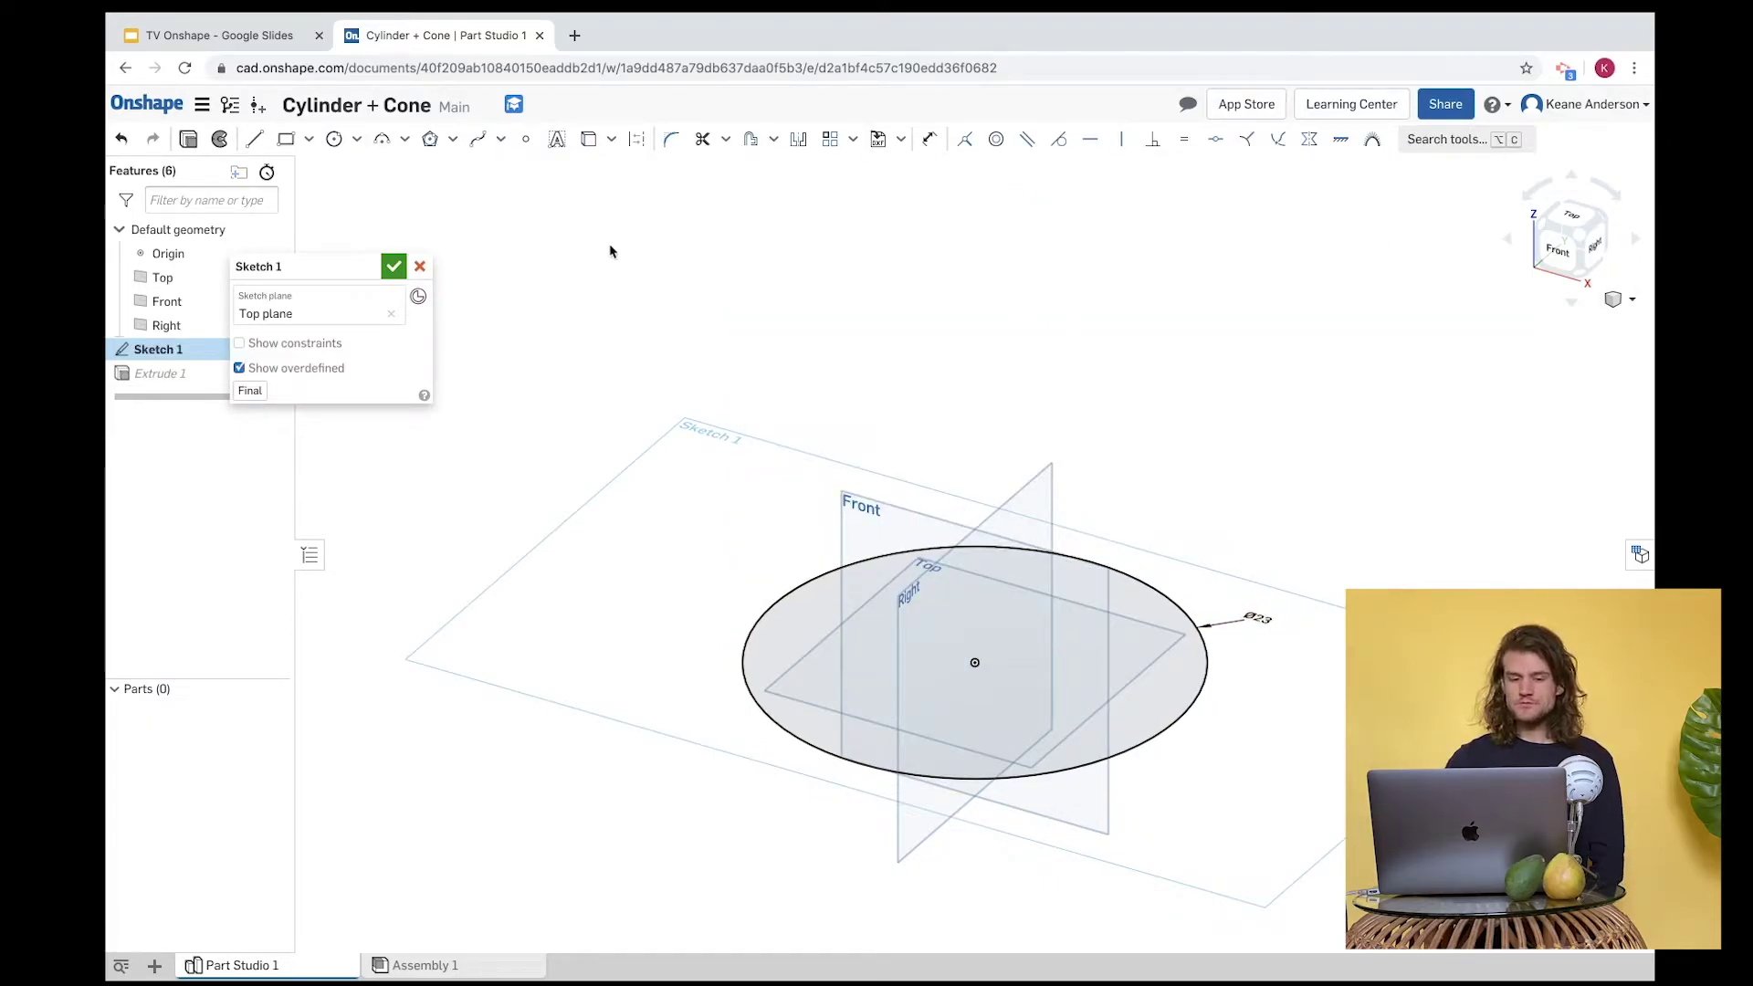
click(394, 266)
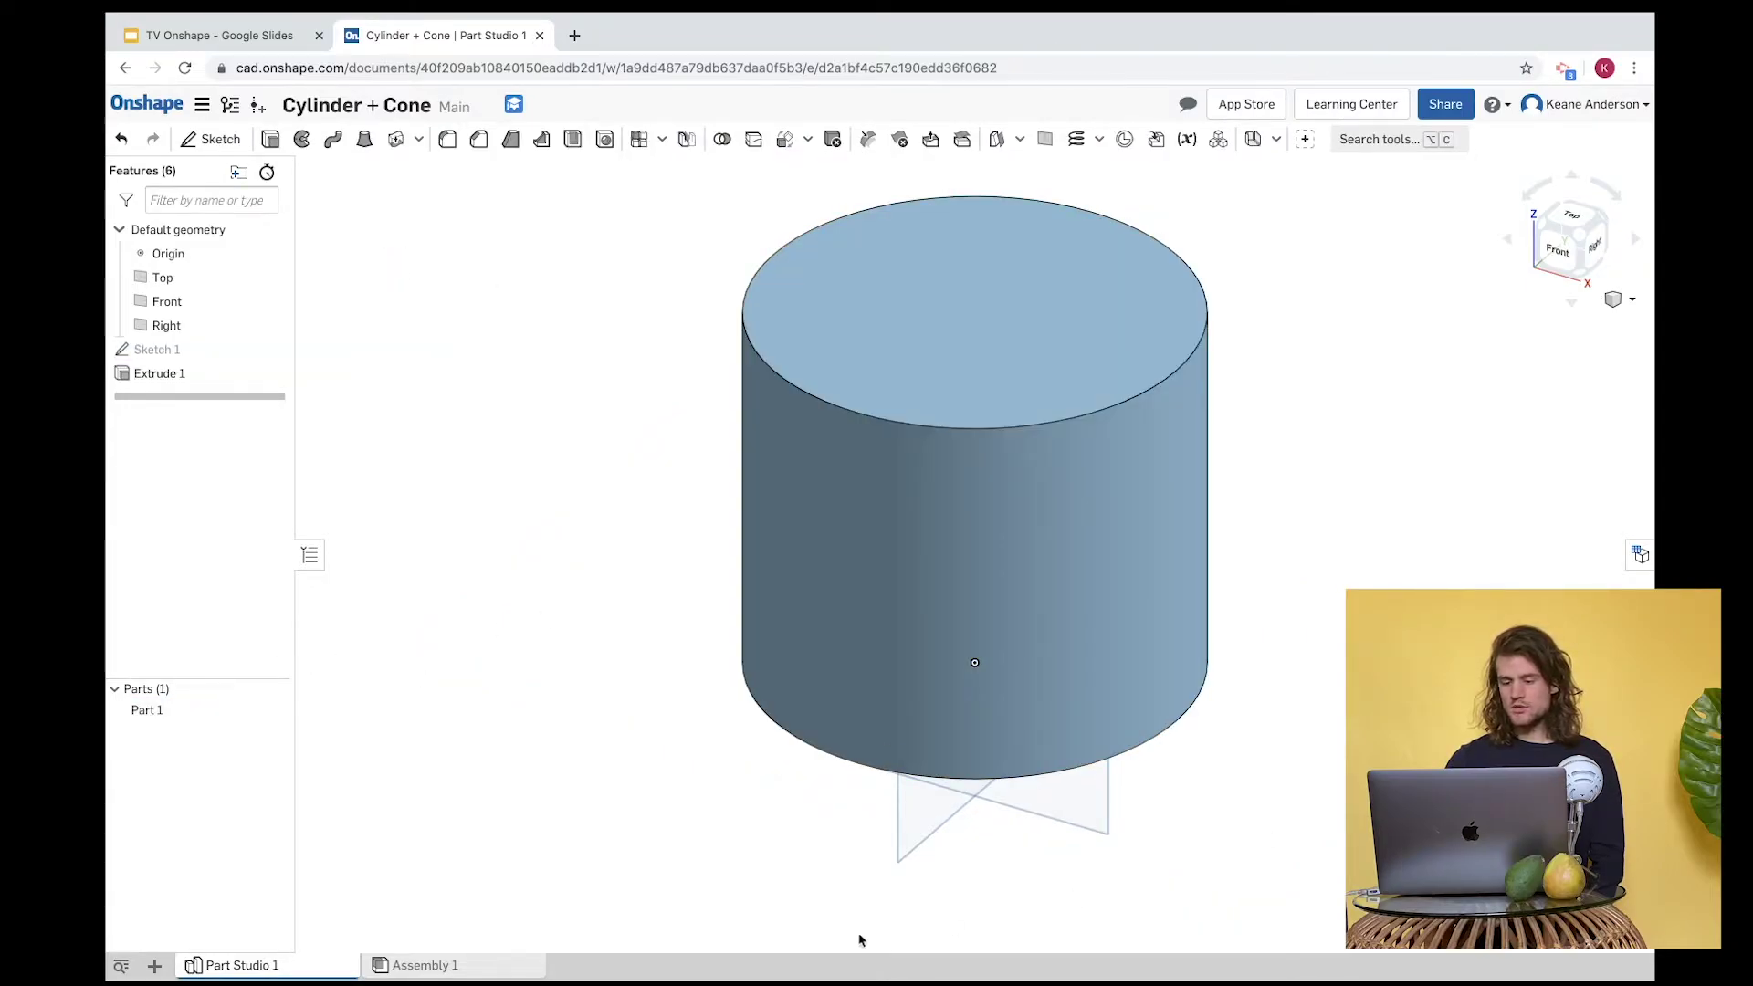
click(204, 712)
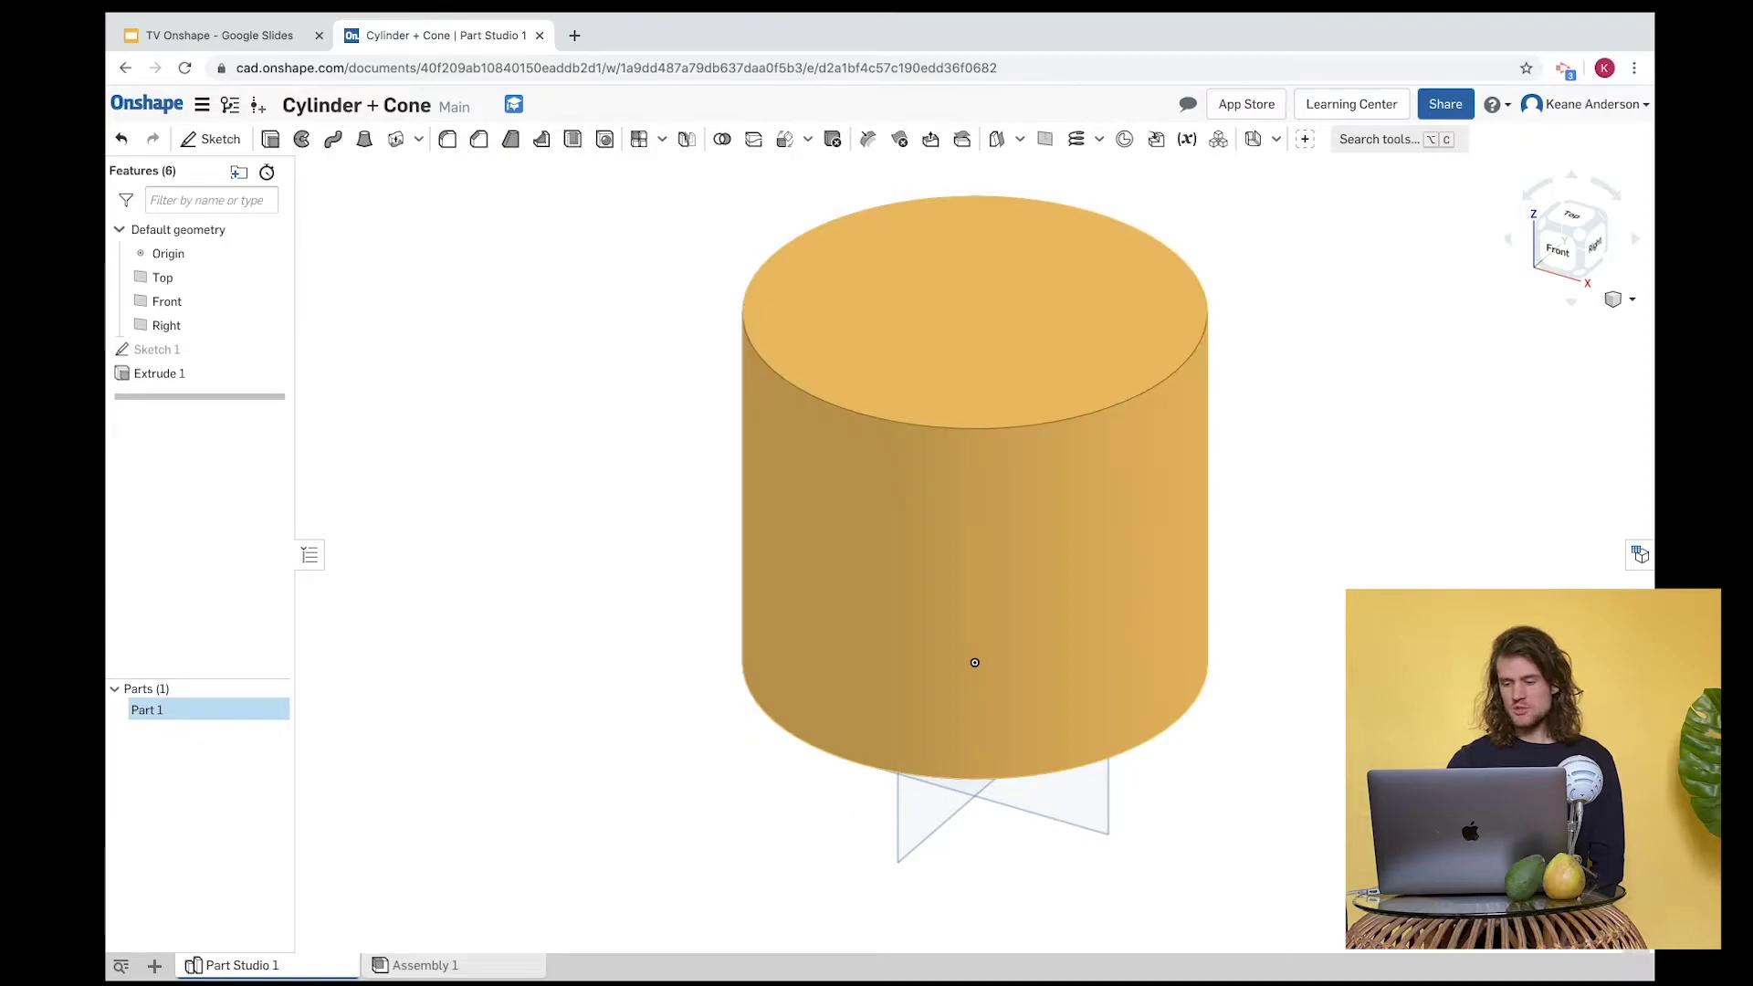
click(1636, 940)
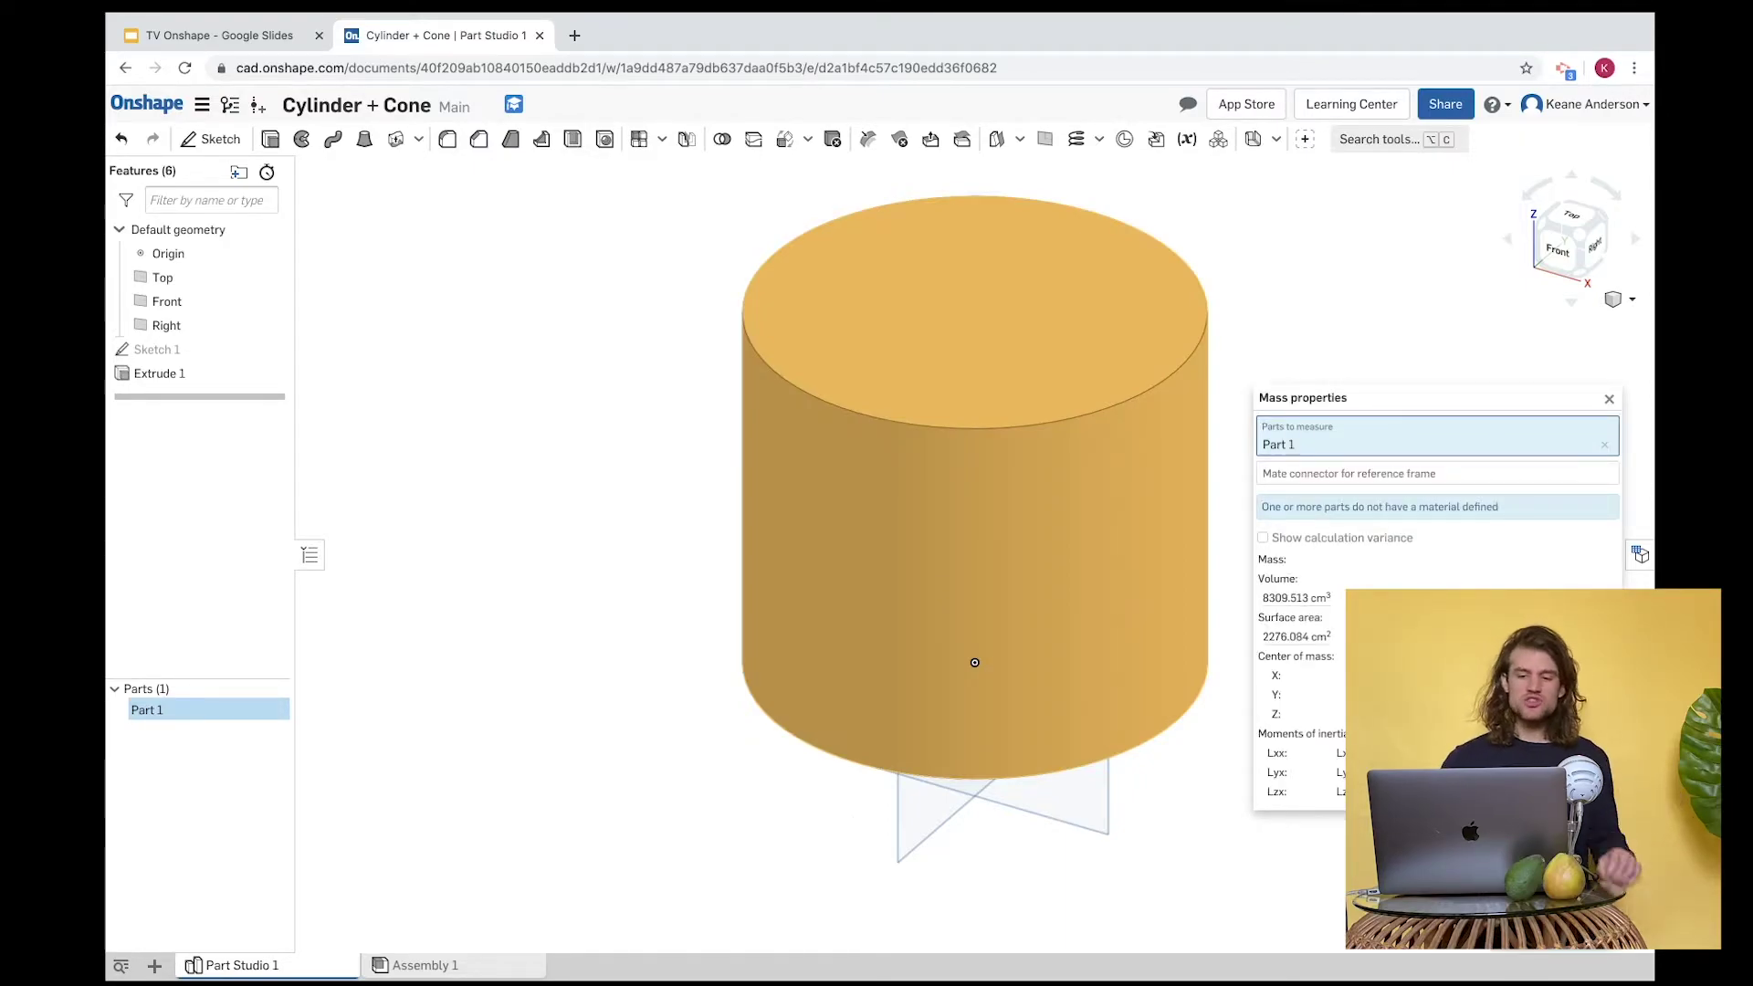
click(1608, 399)
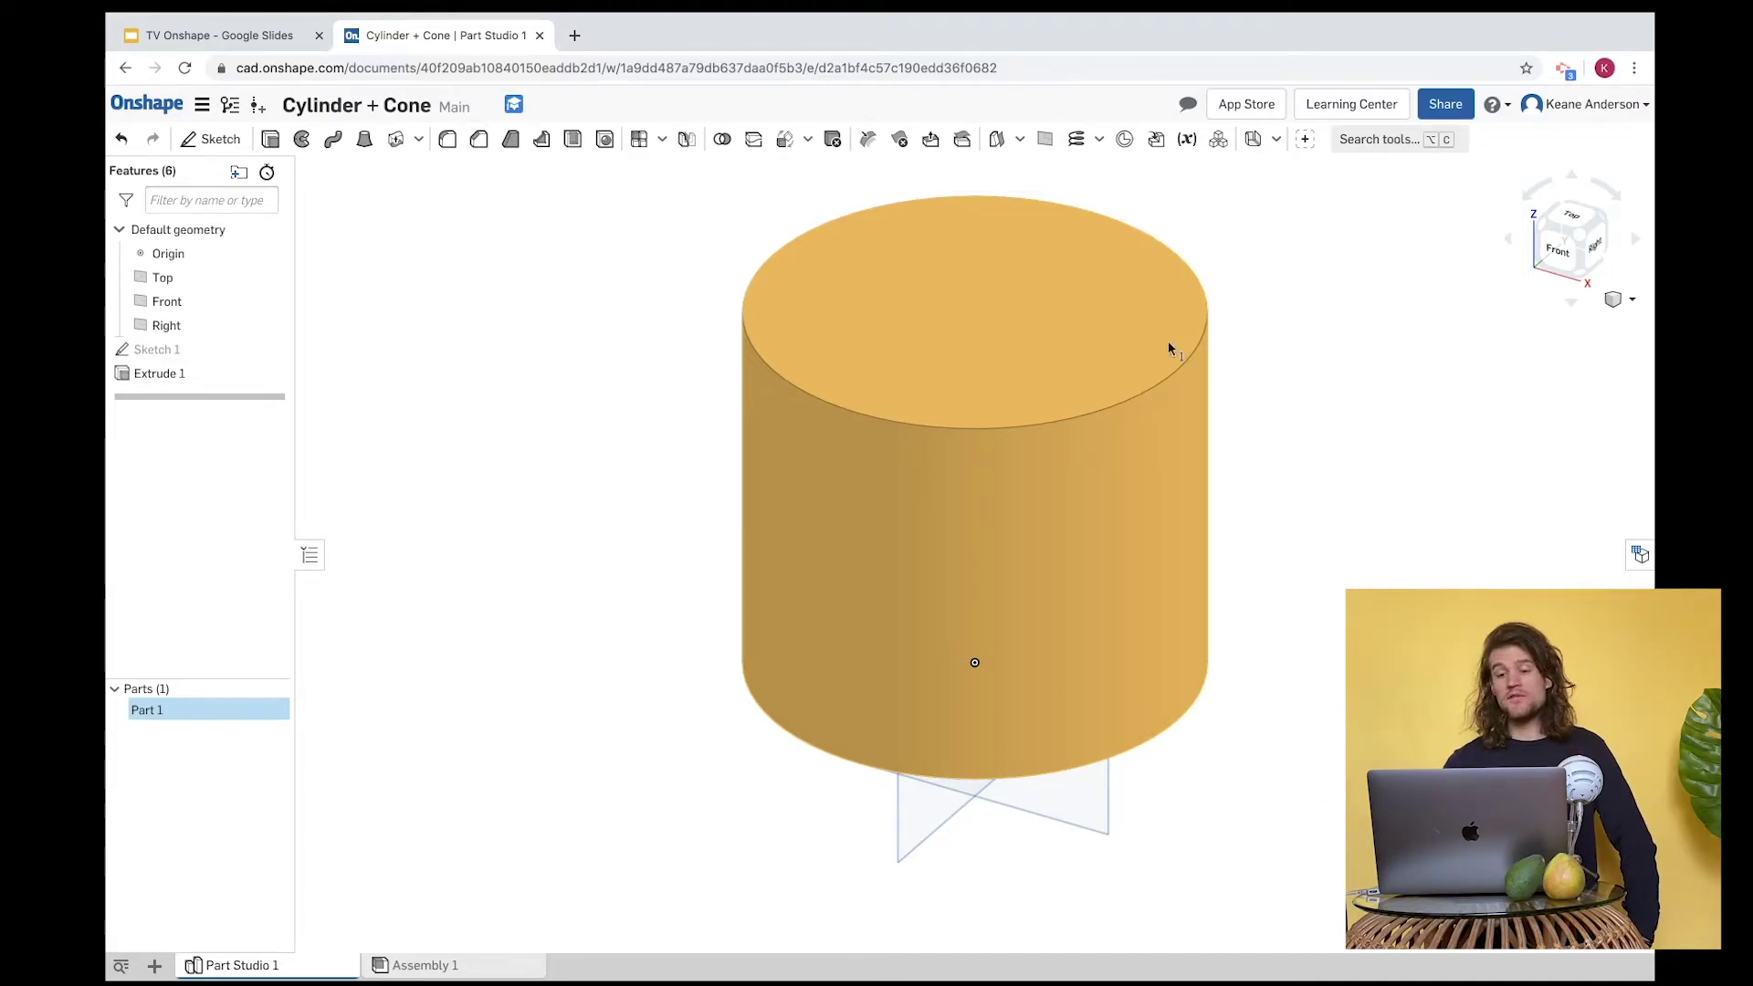
Resize the cylinder's base circle to 22.8 cm and read its volume, 8165.628 cm³.
double_click(162, 350)
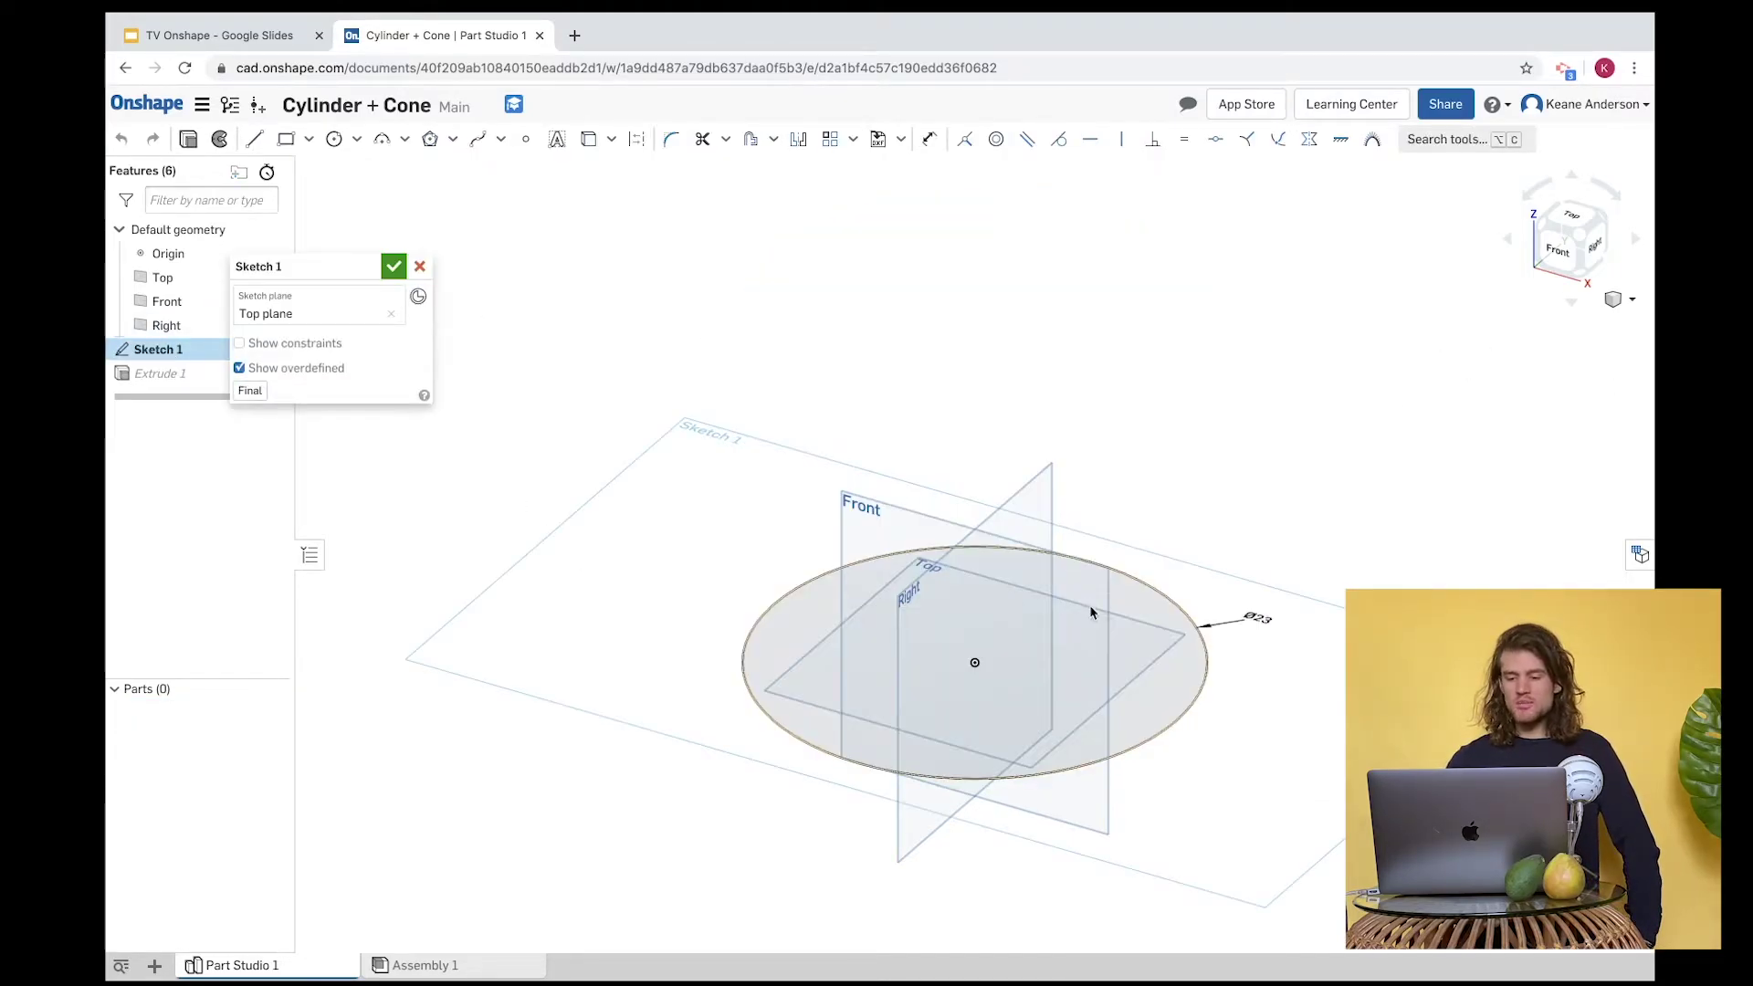
double_click(1260, 616)
text(22.8)
key(Return)
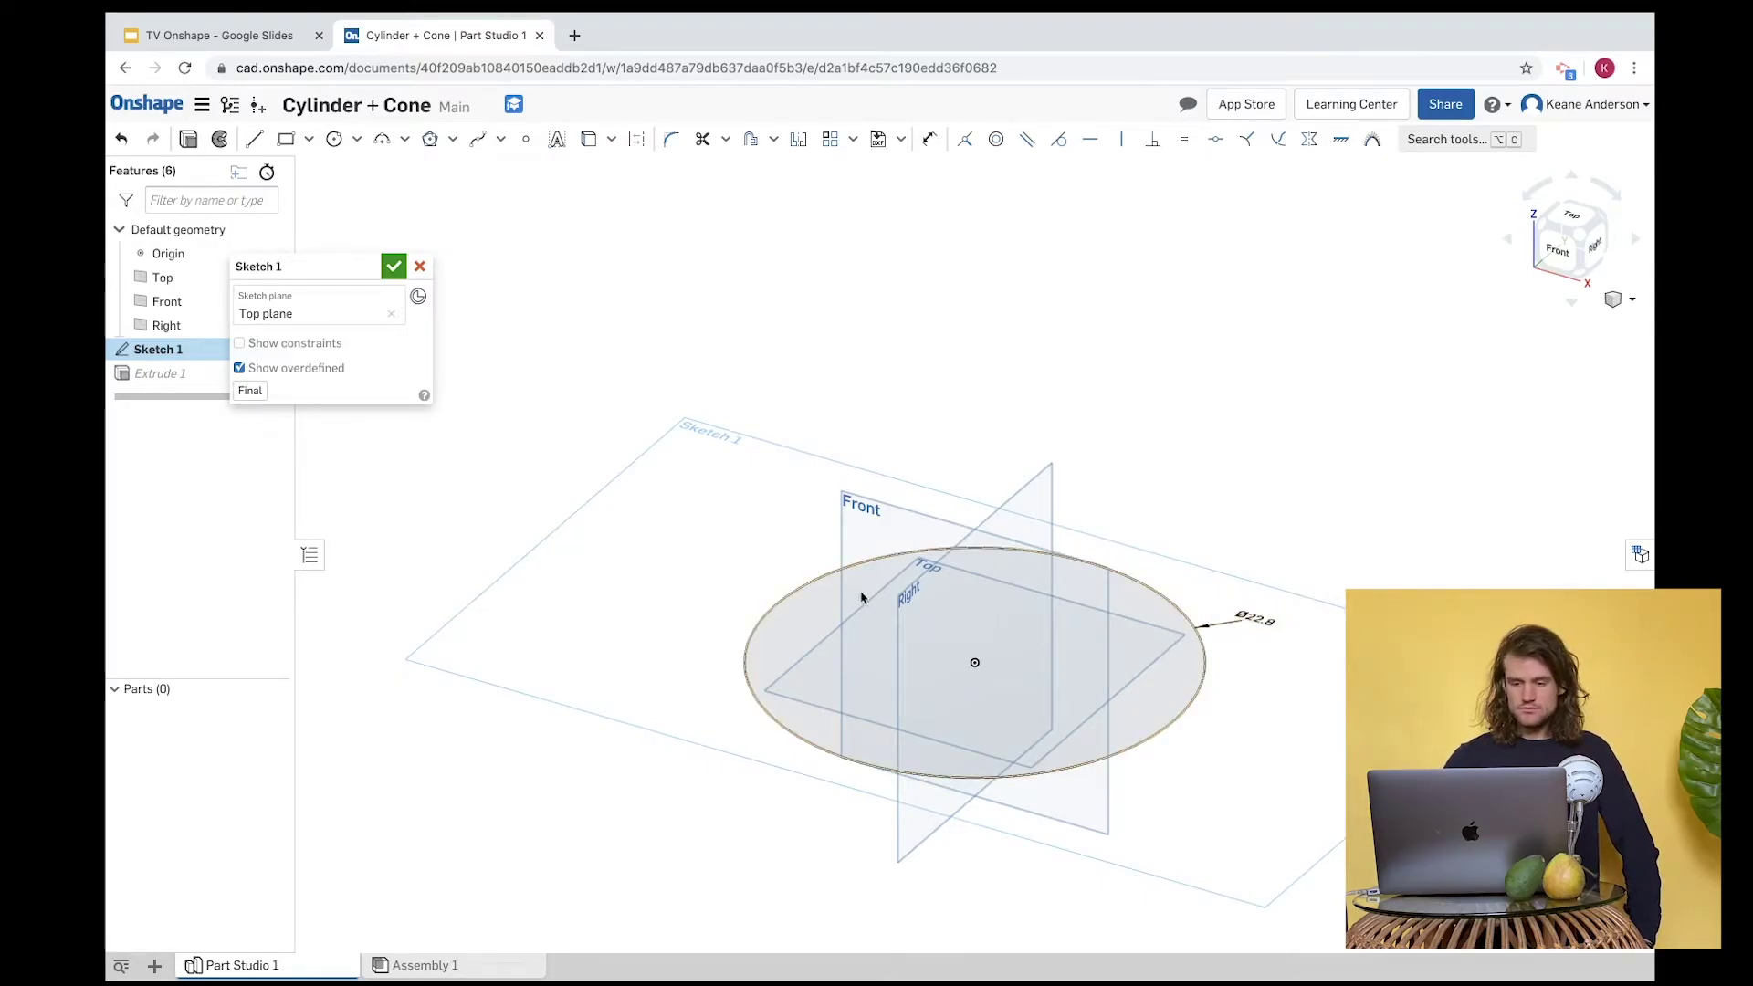
click(394, 266)
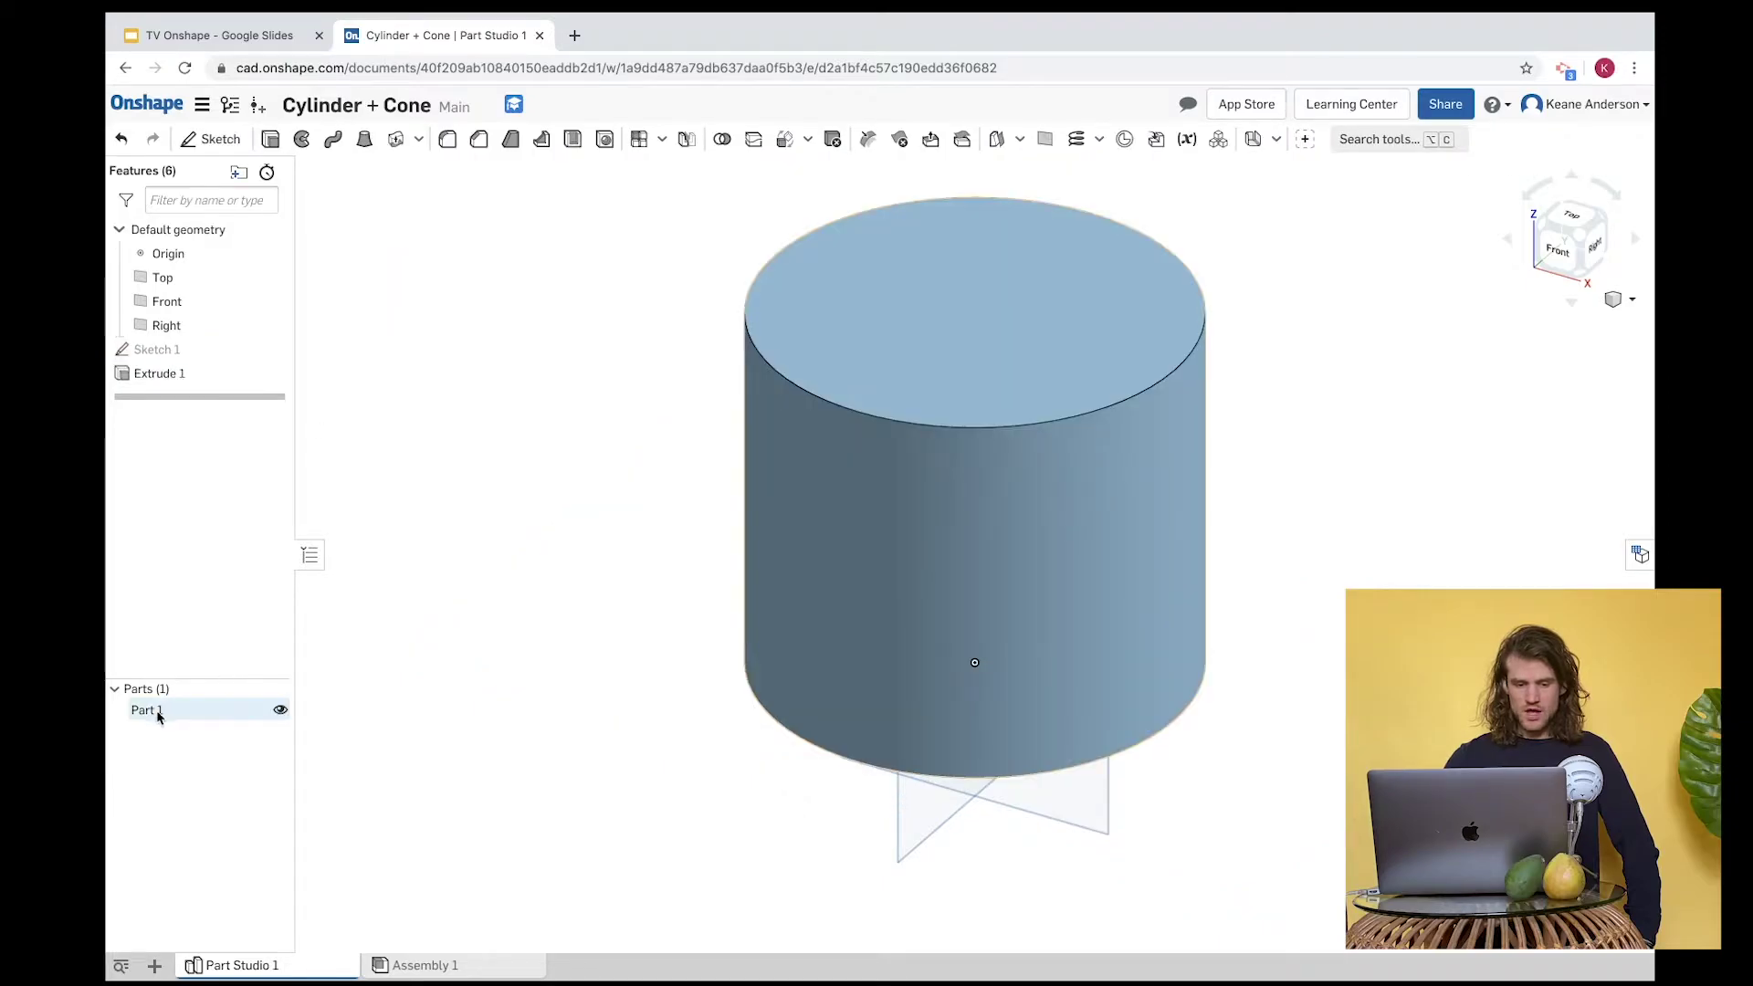
click(230, 709)
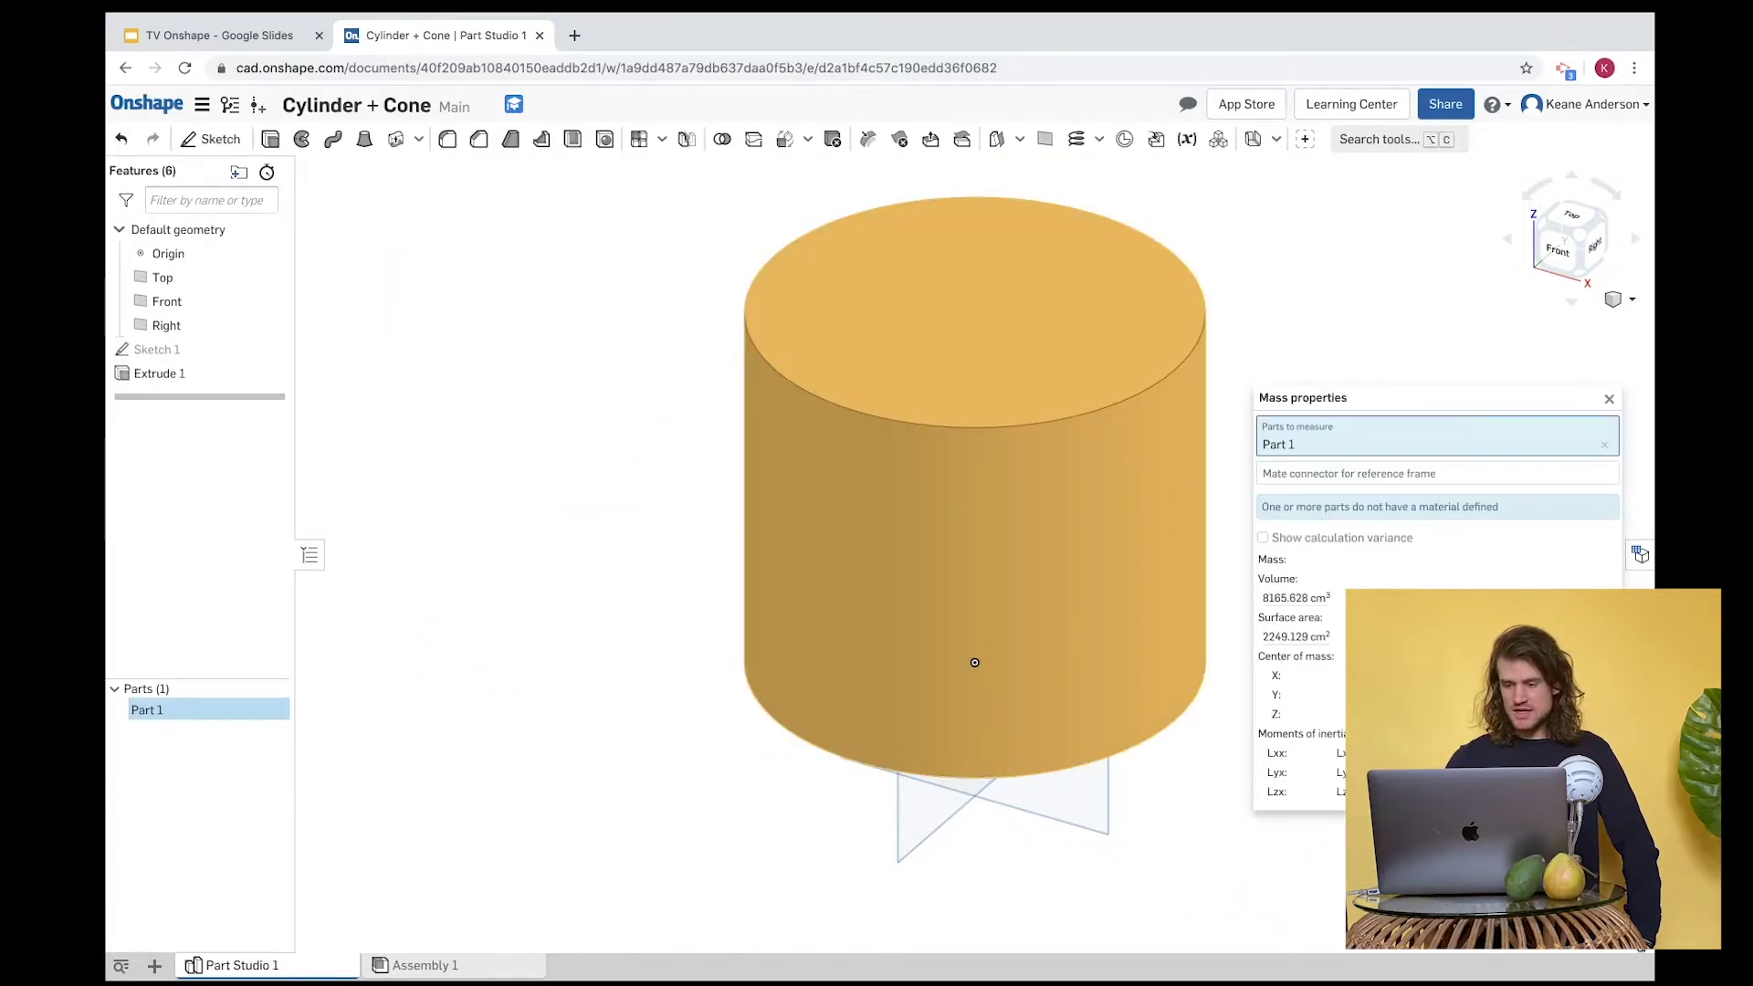
mouse_move(1267, 602)
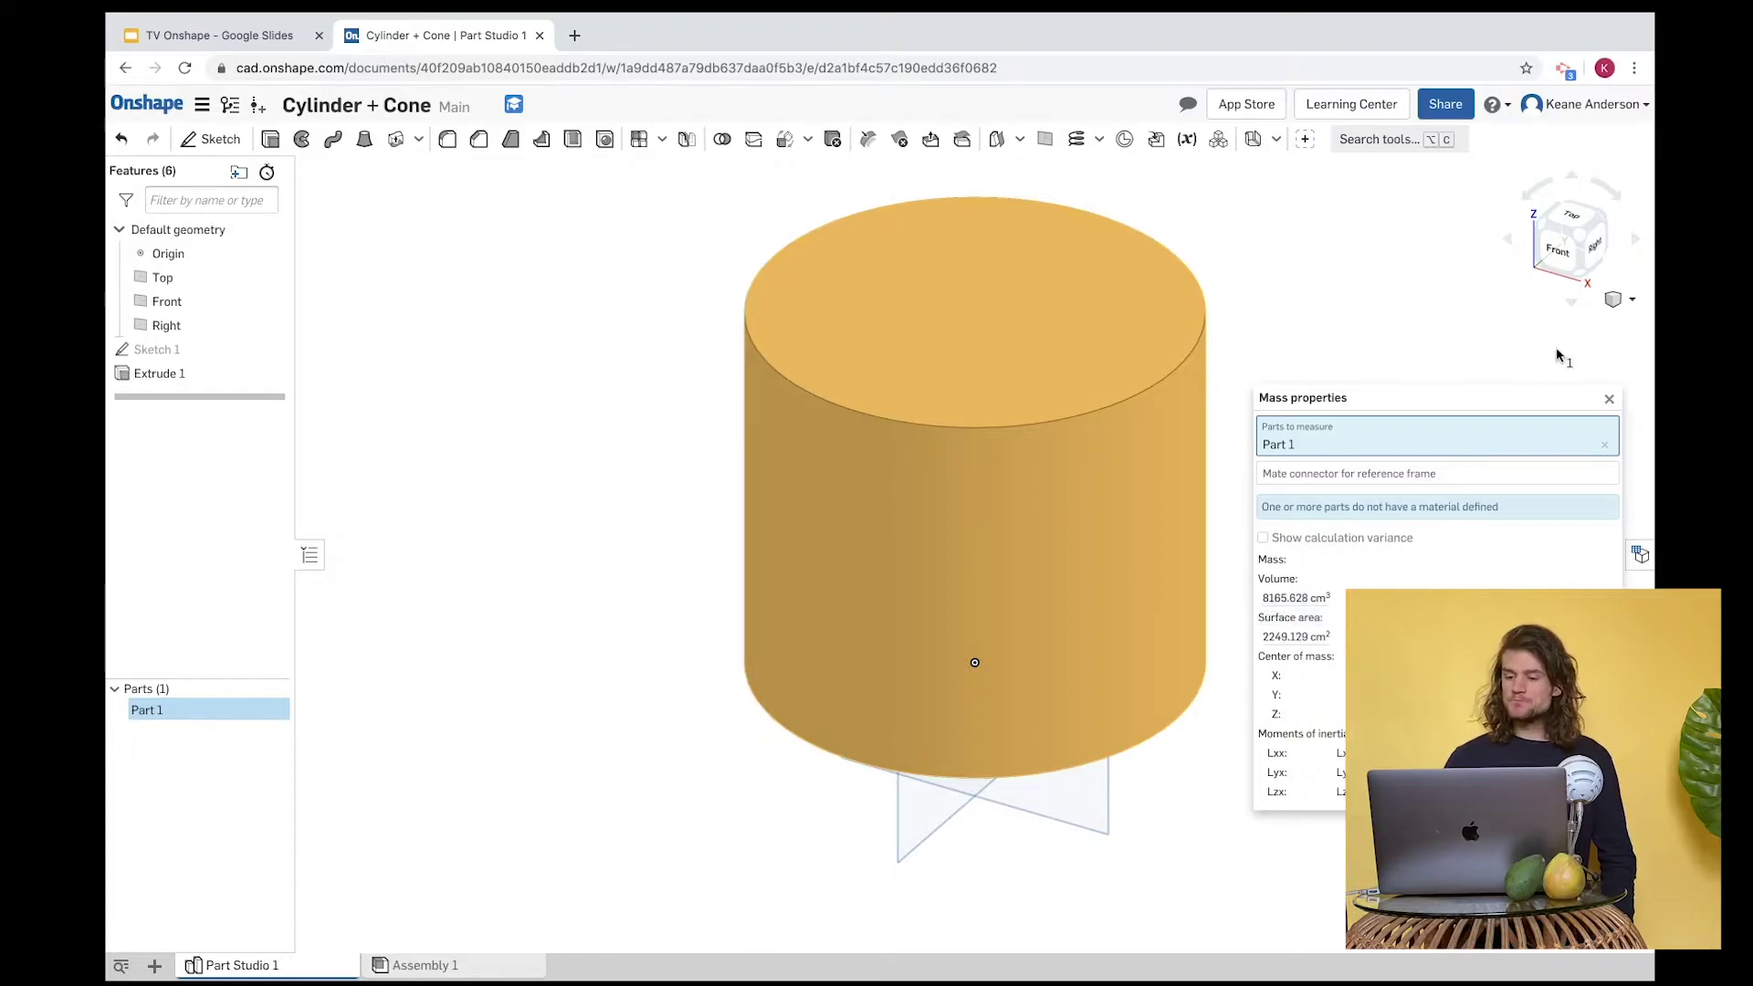
click(1608, 402)
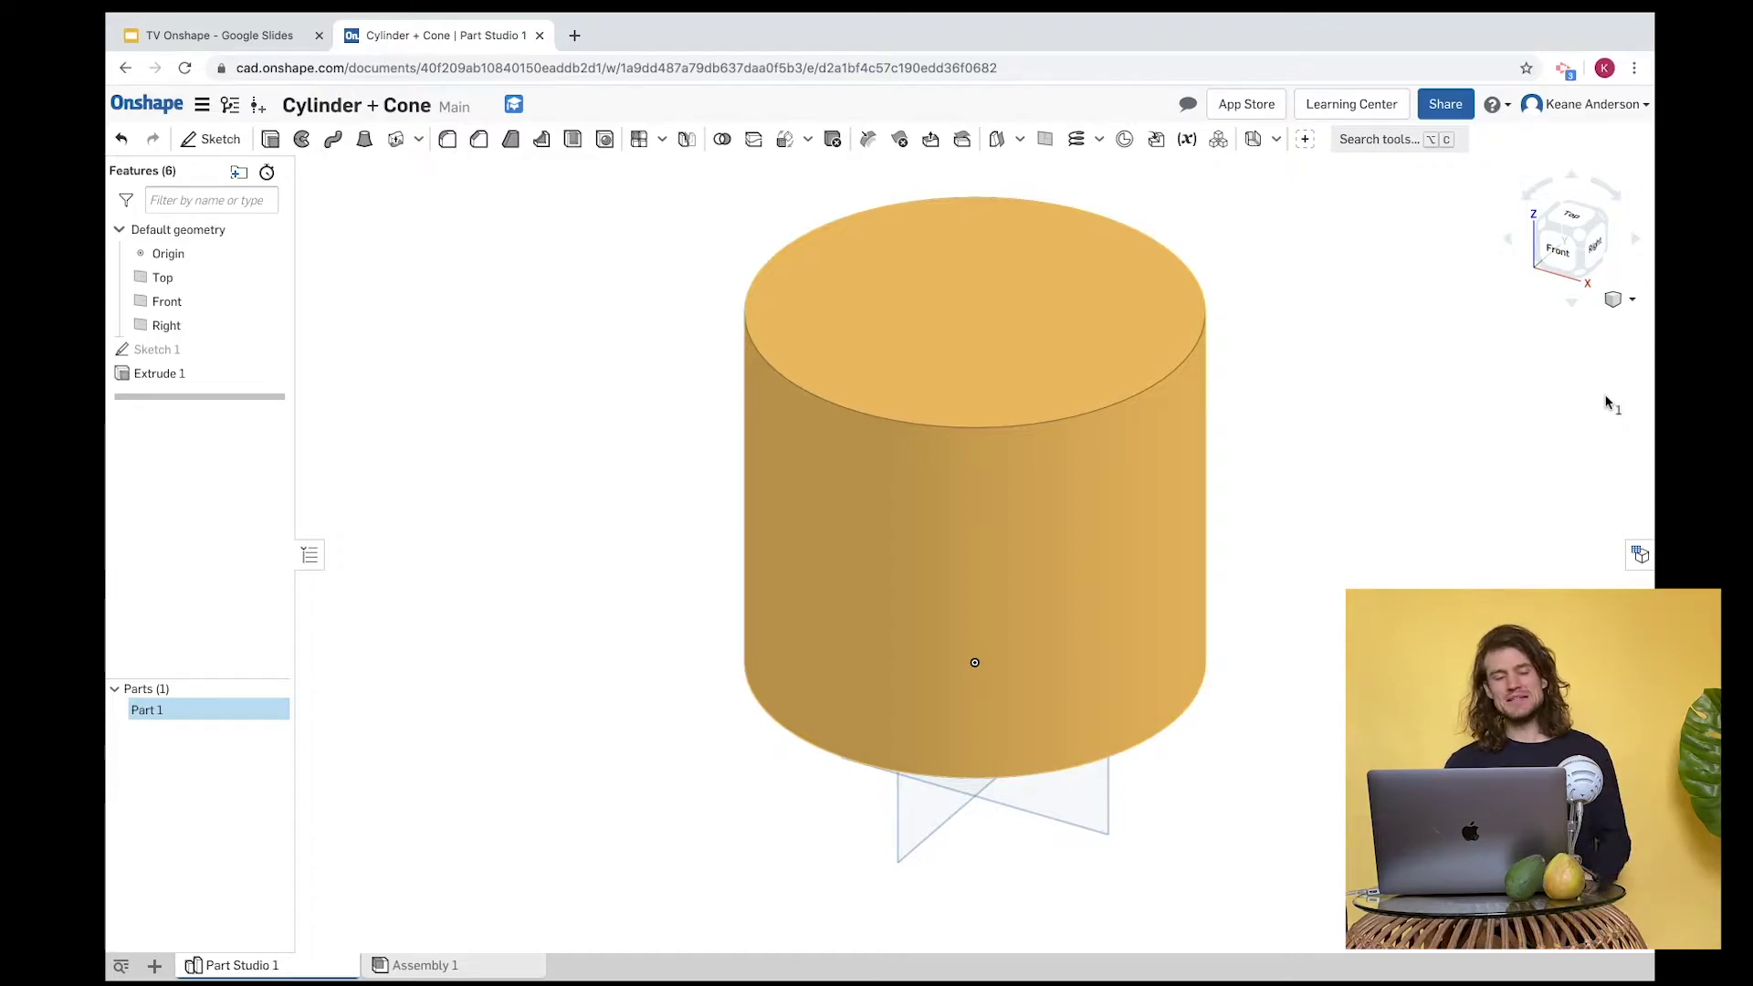
click(132, 107)
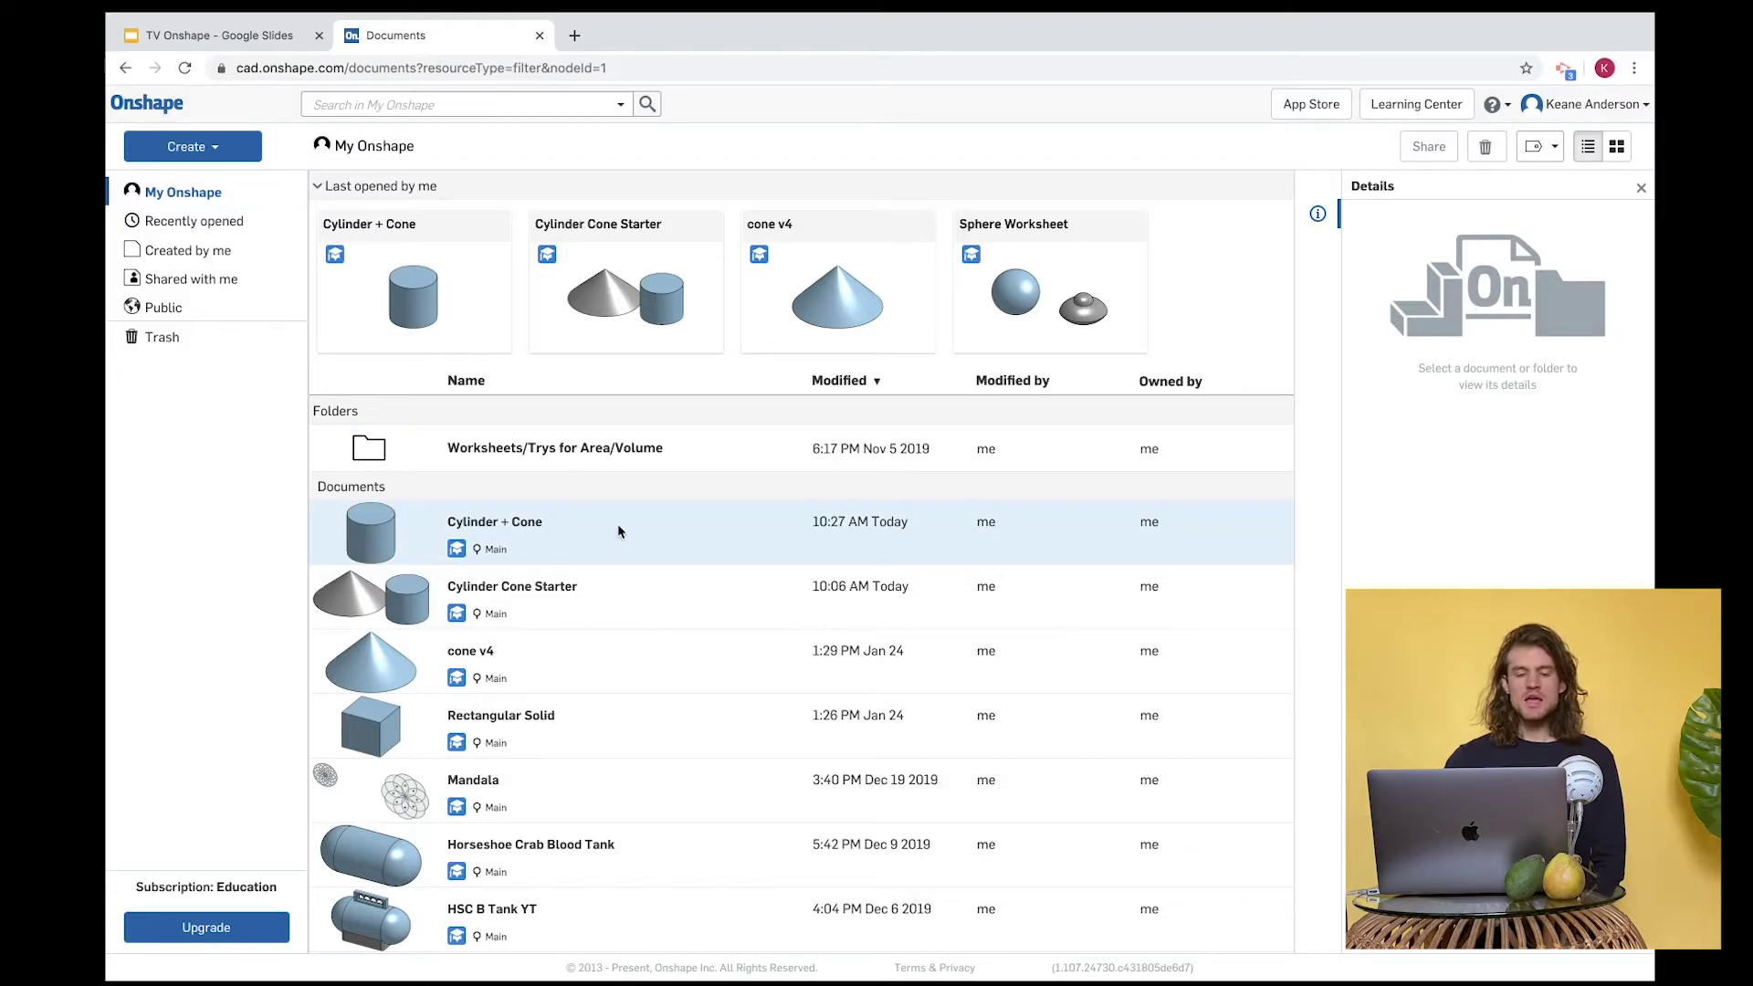
click(193, 147)
click(196, 150)
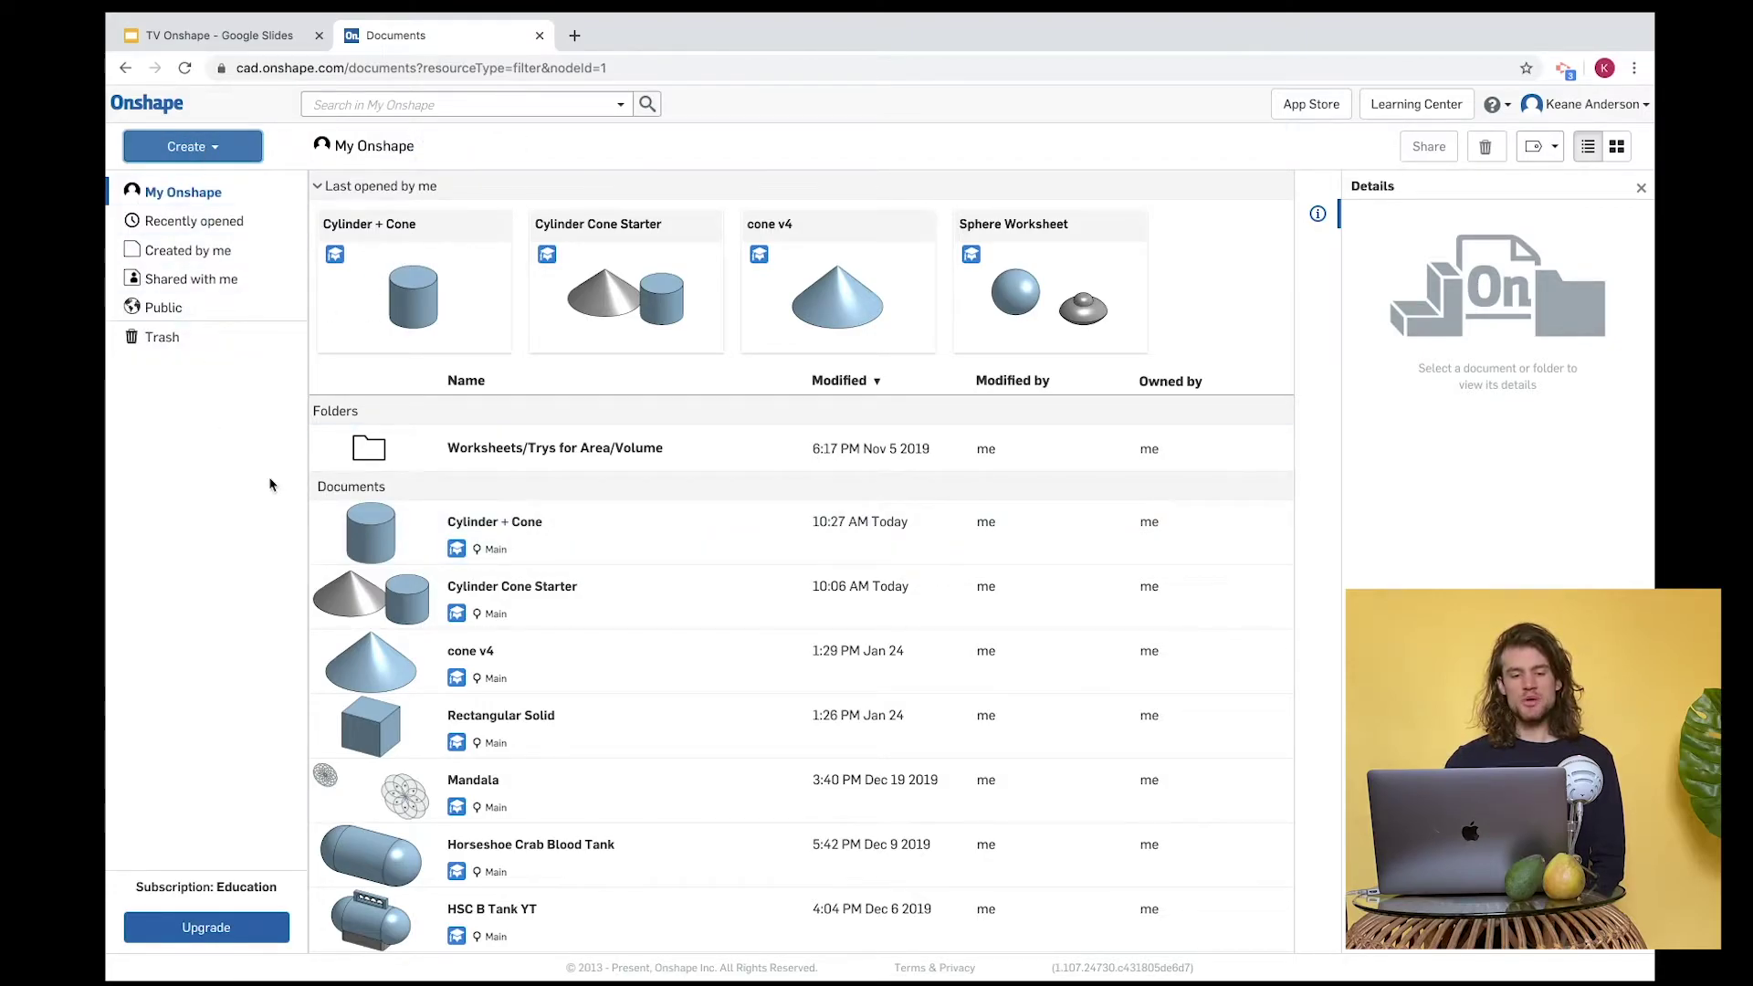
click(437, 270)
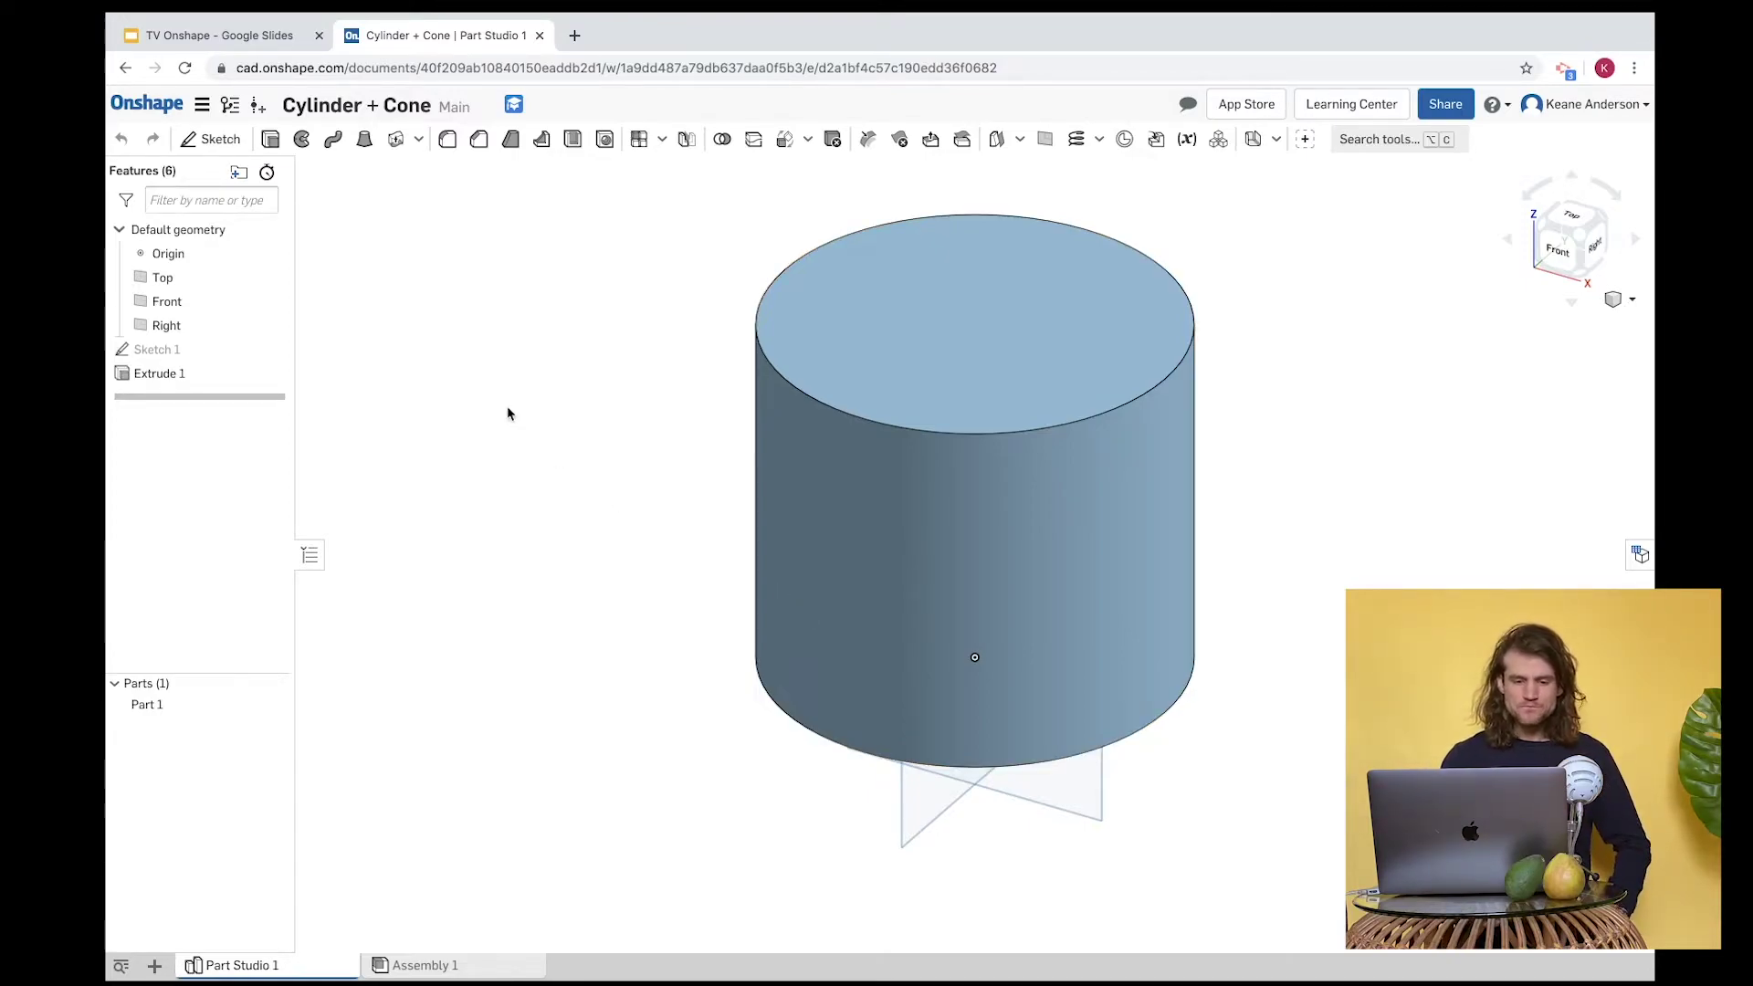
Create a Front-plane sketch named 'cone' and reopen it for editing.
click(227, 148)
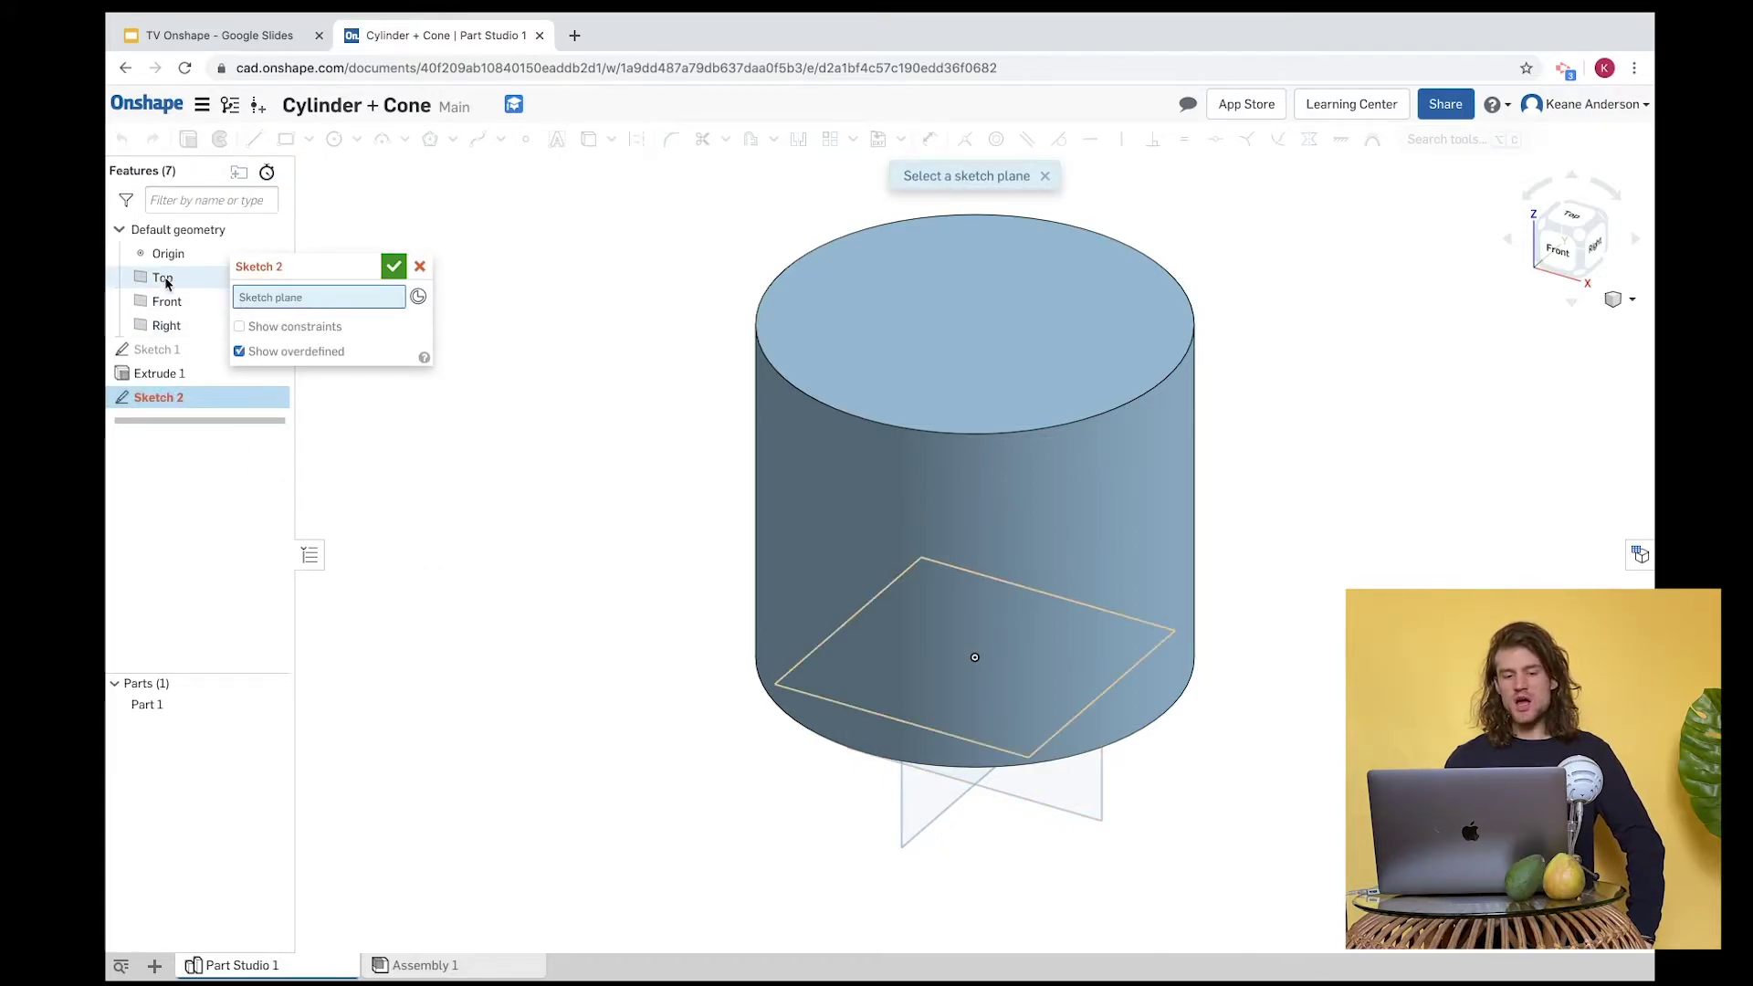
click(167, 302)
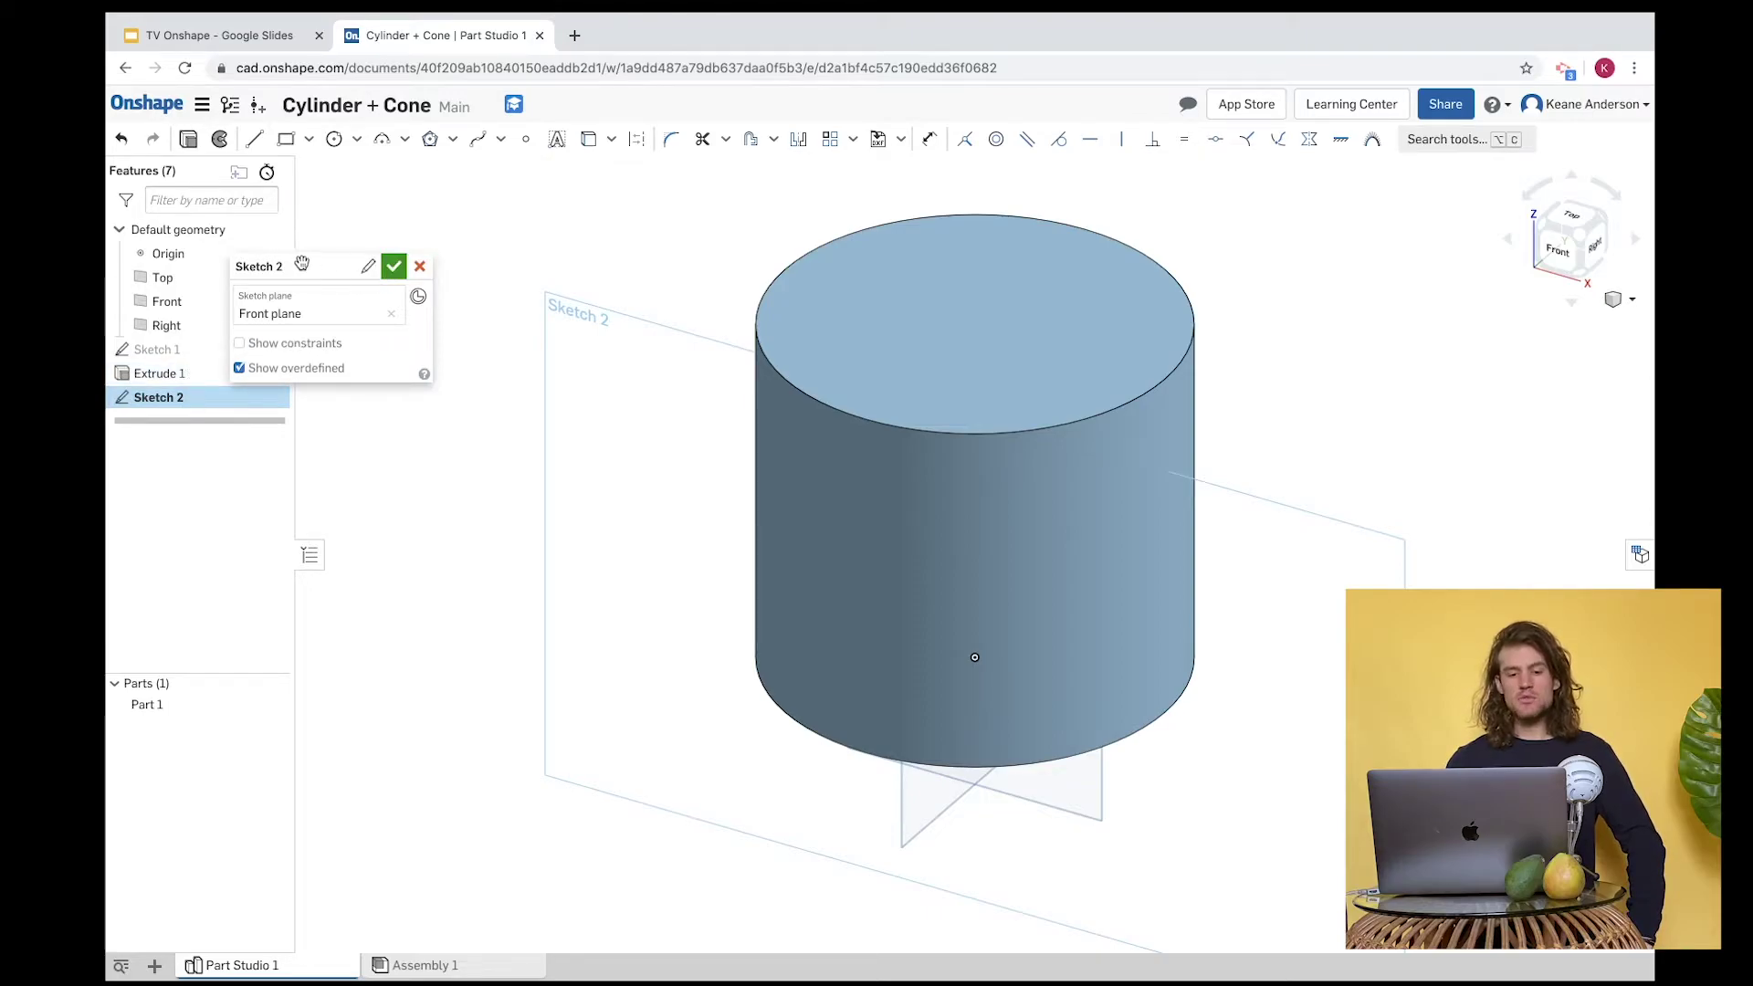
click(369, 269)
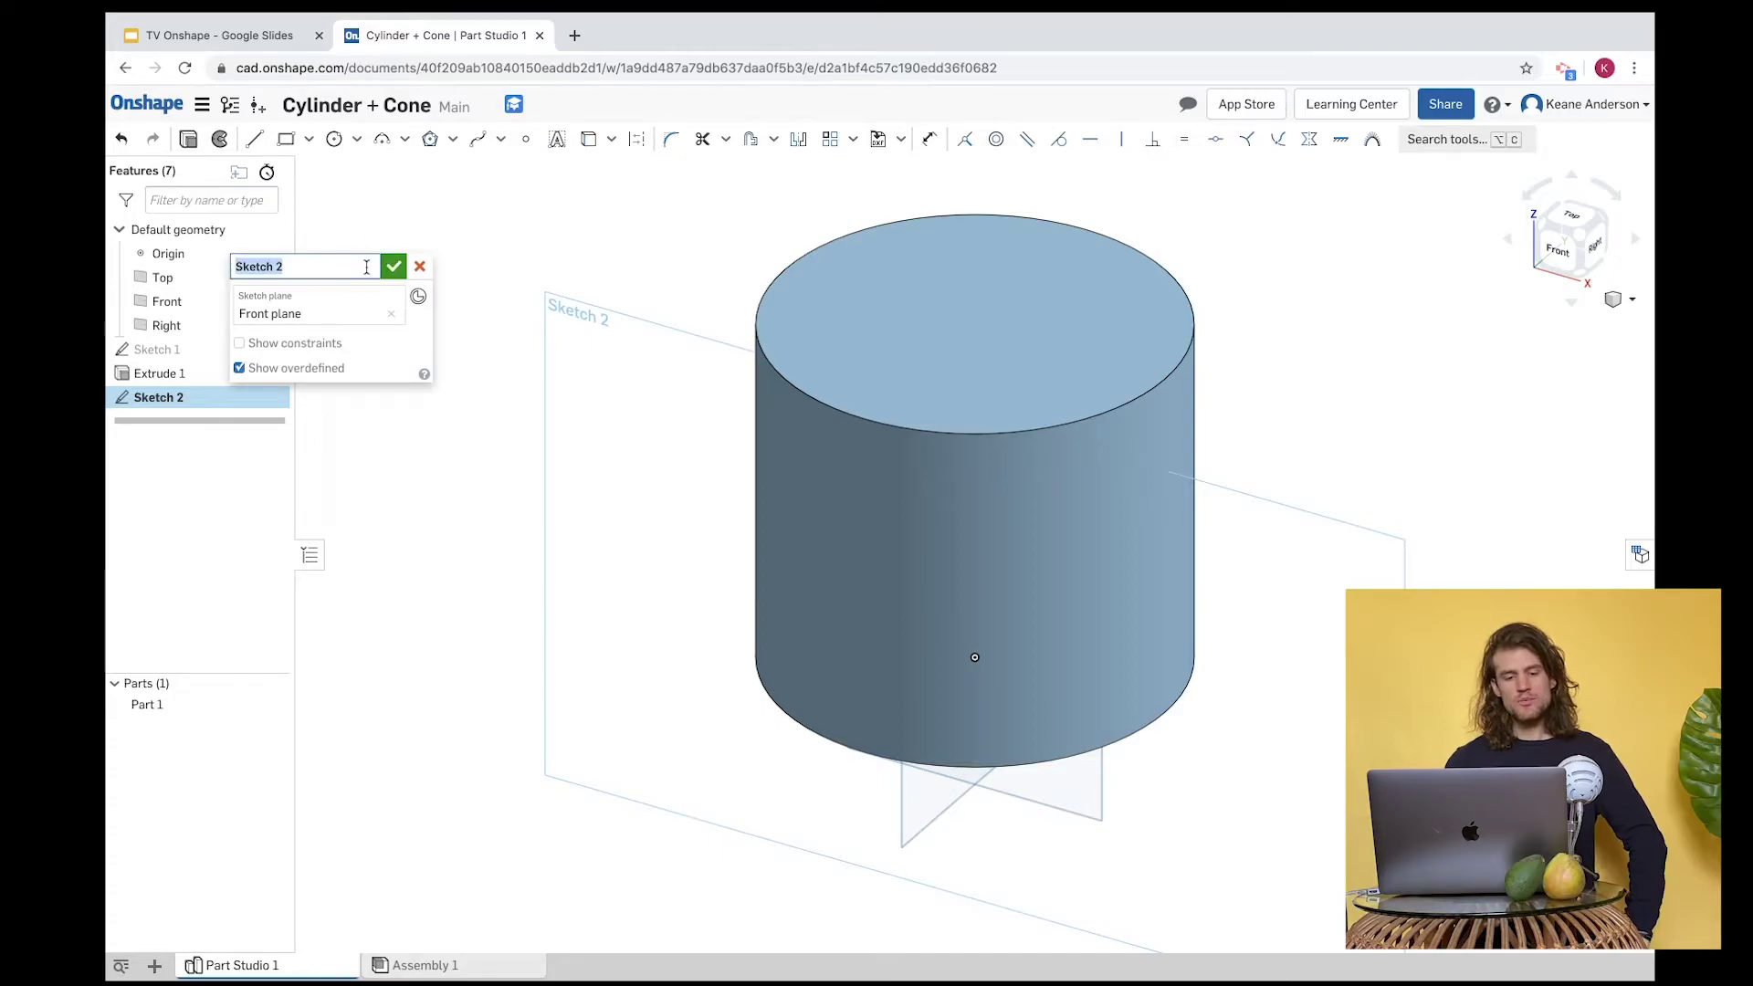
text(conew)
key(BackSpace)
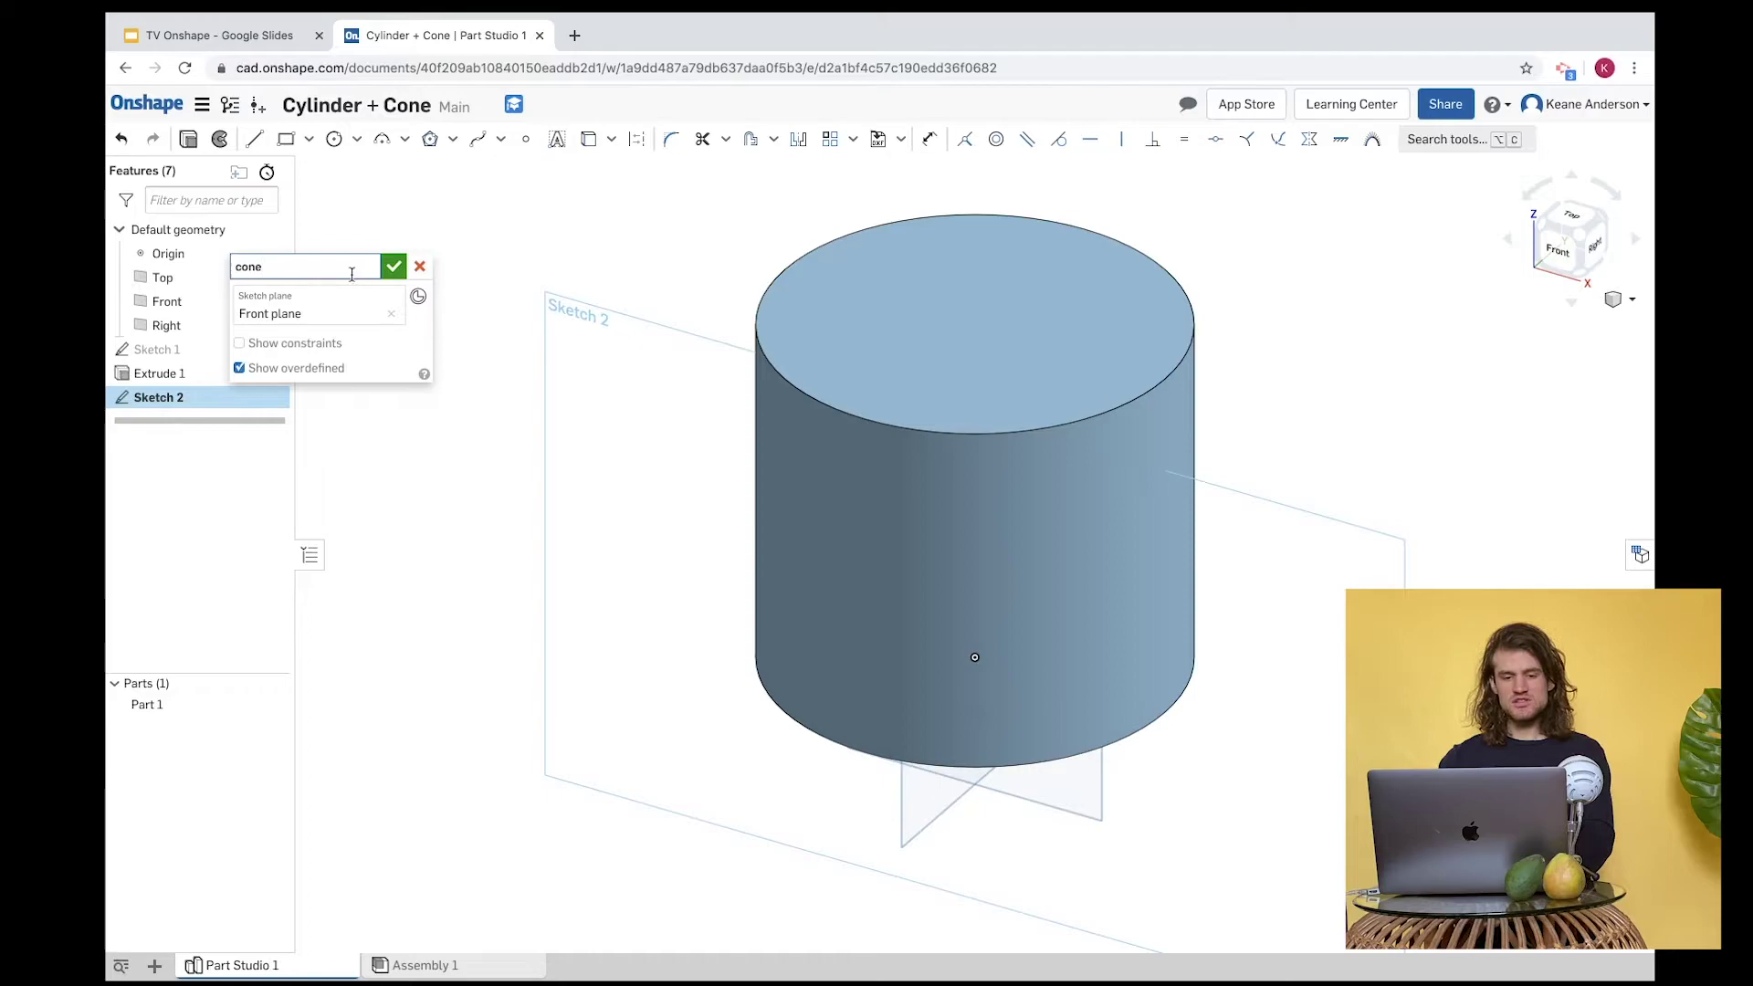
click(394, 265)
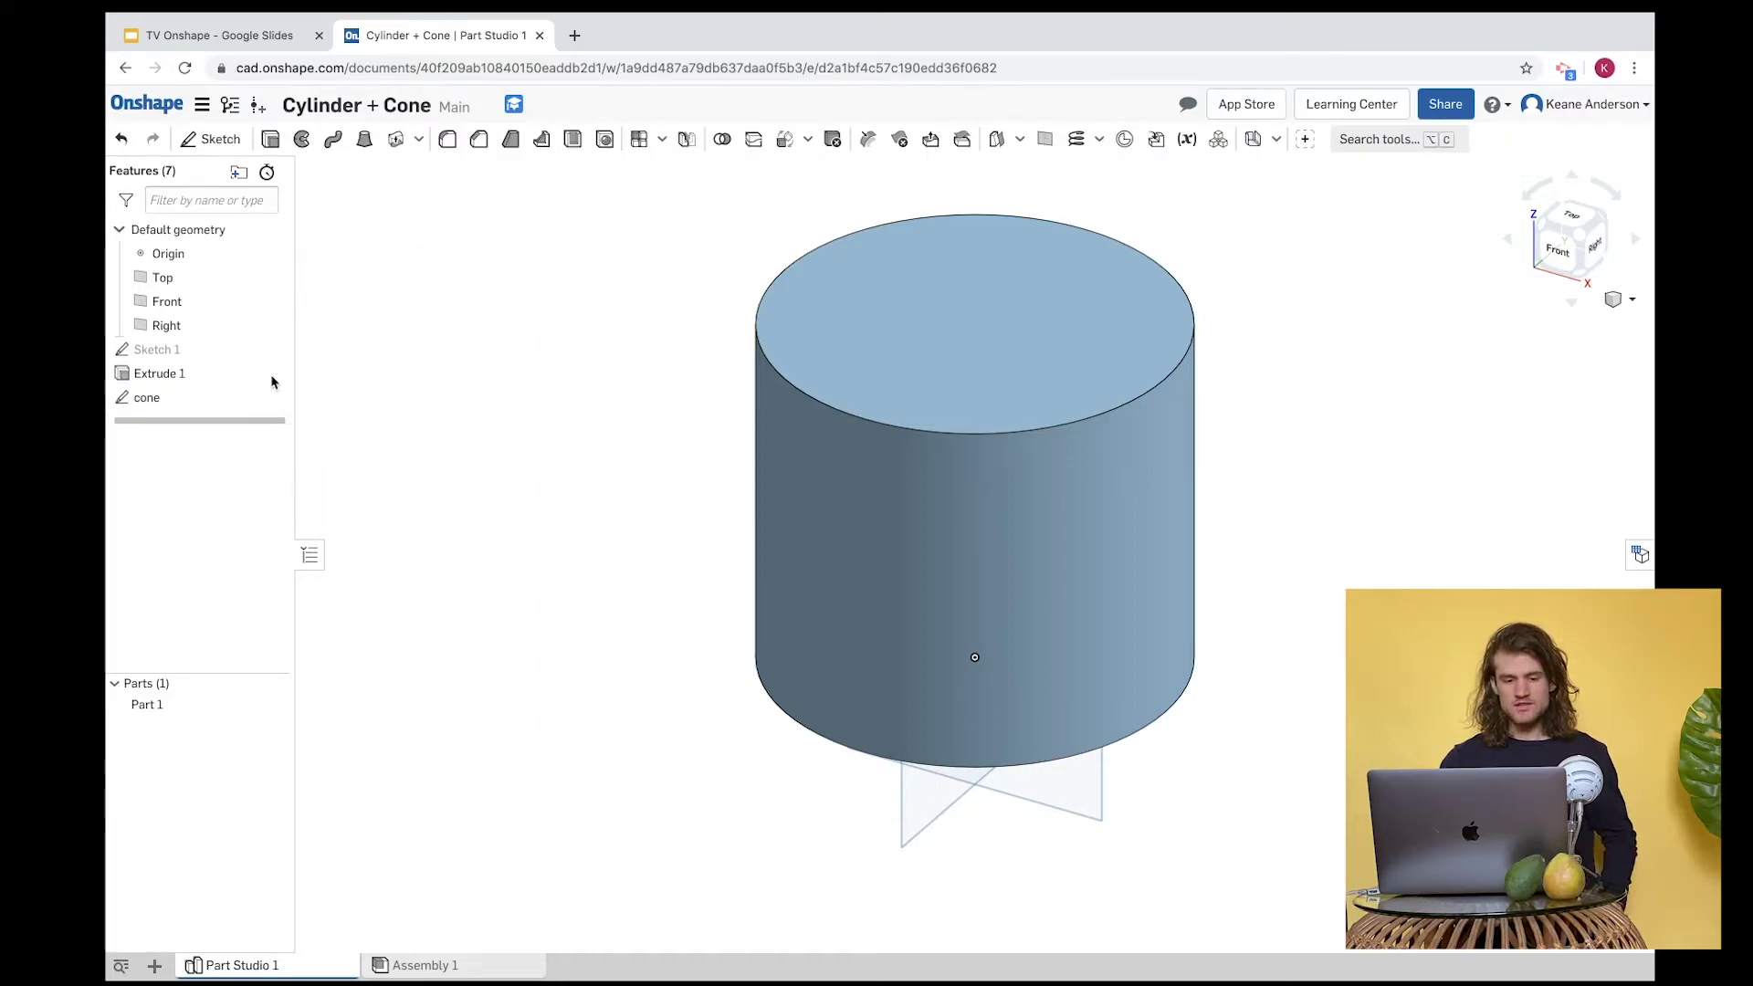
double_click(143, 405)
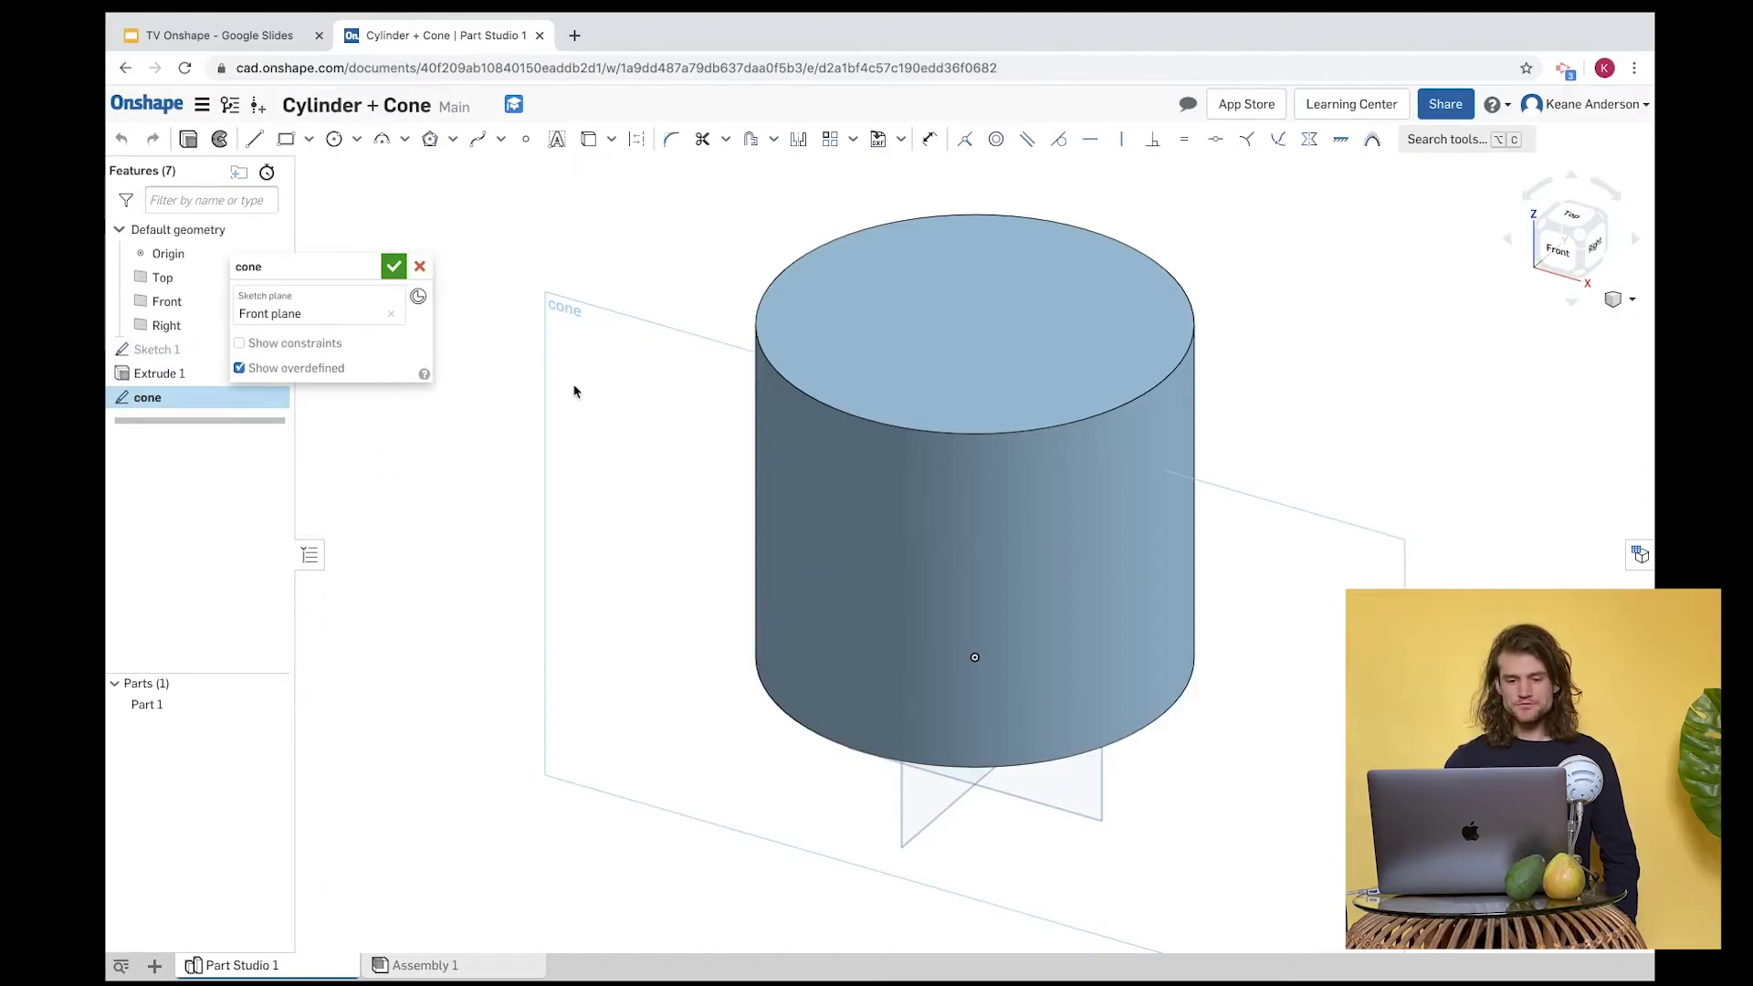
click(1560, 250)
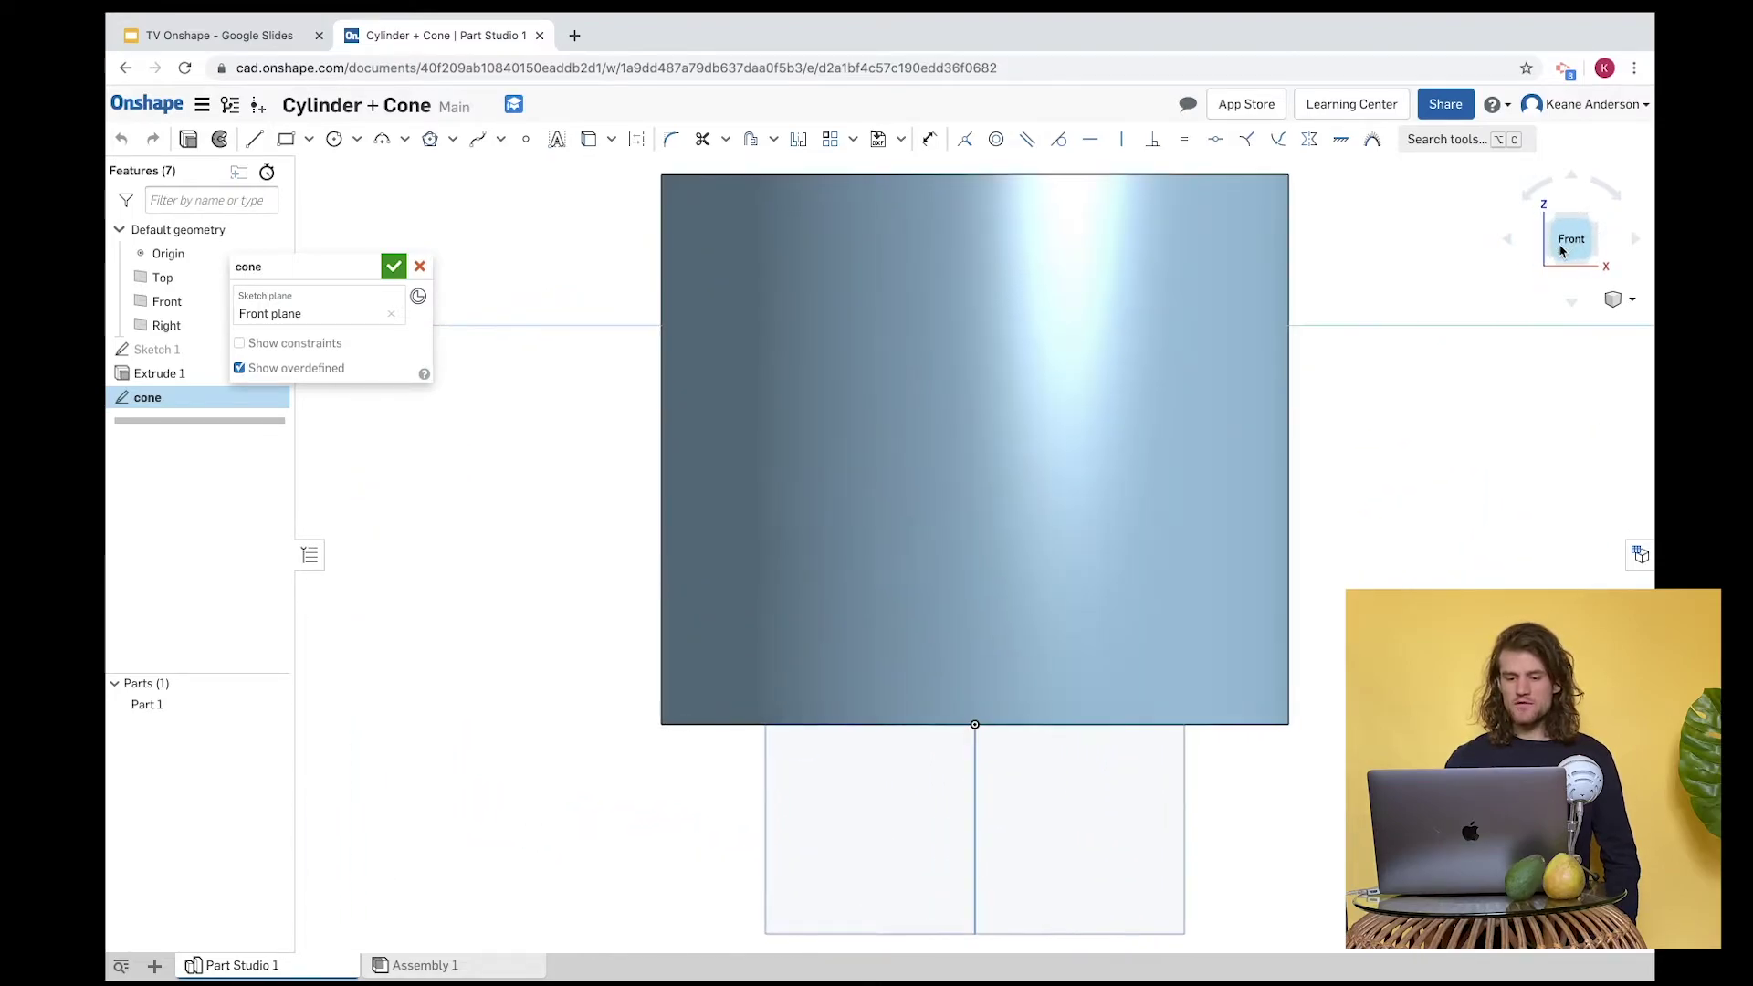
scroll(967, 725, down, 5)
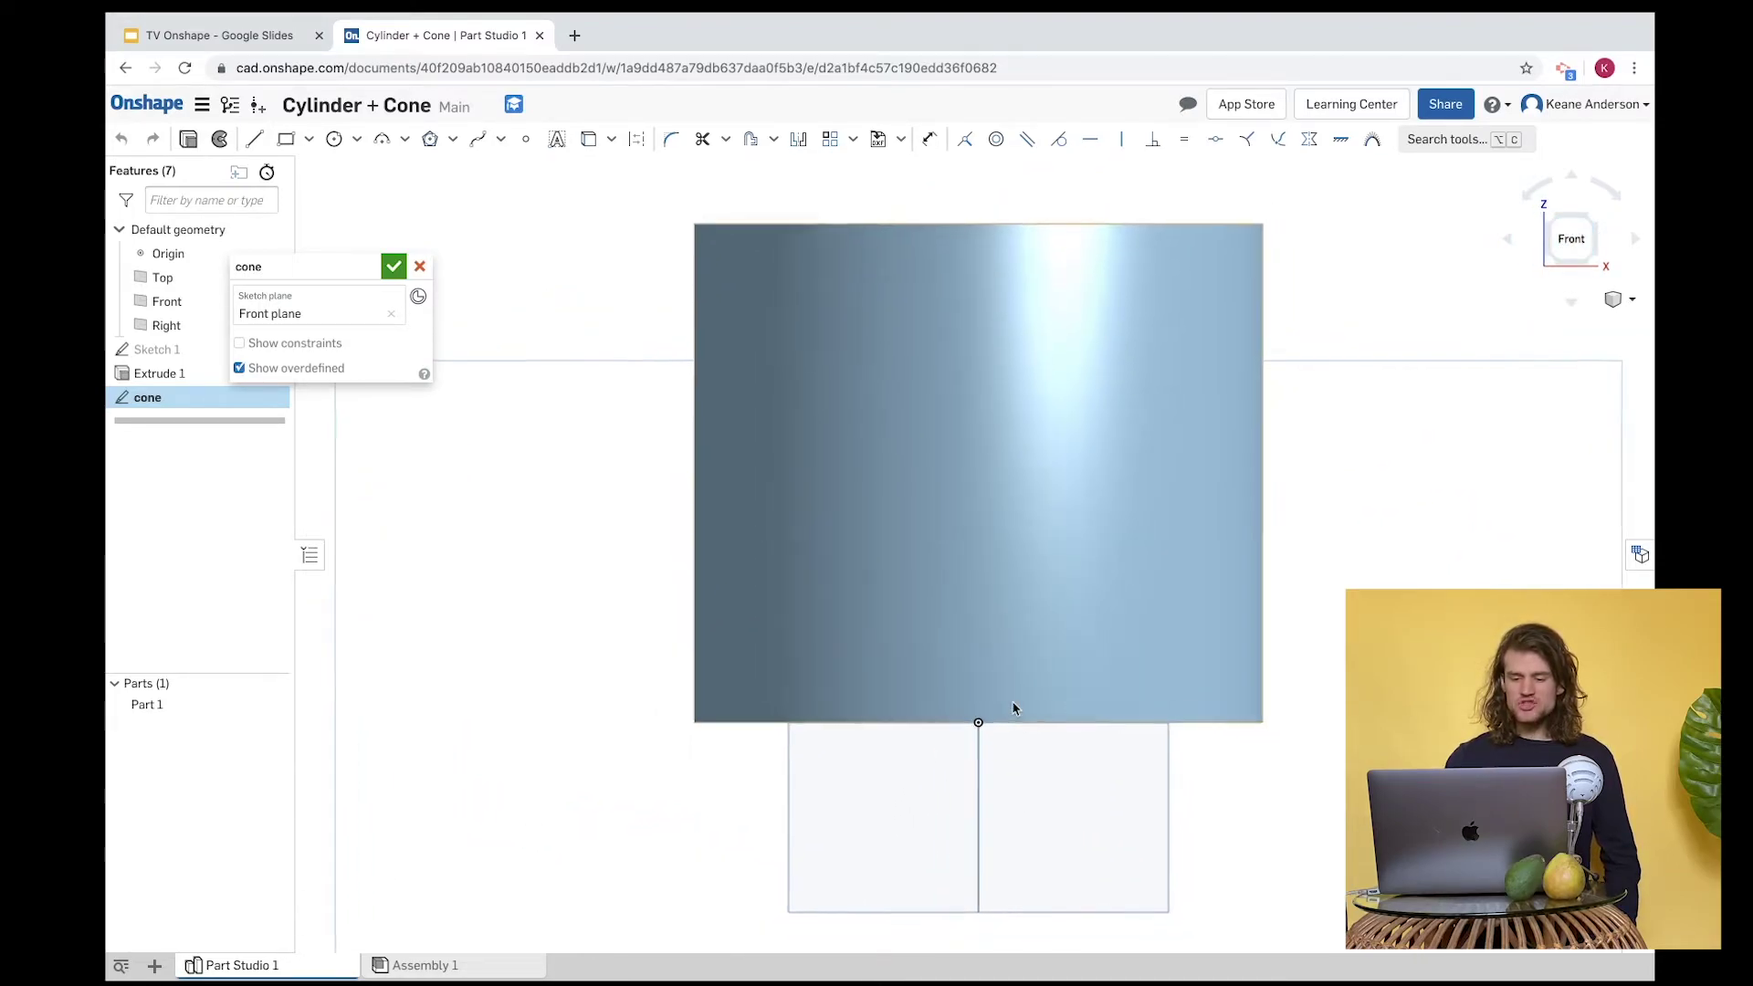
scroll(1013, 708, down, 1)
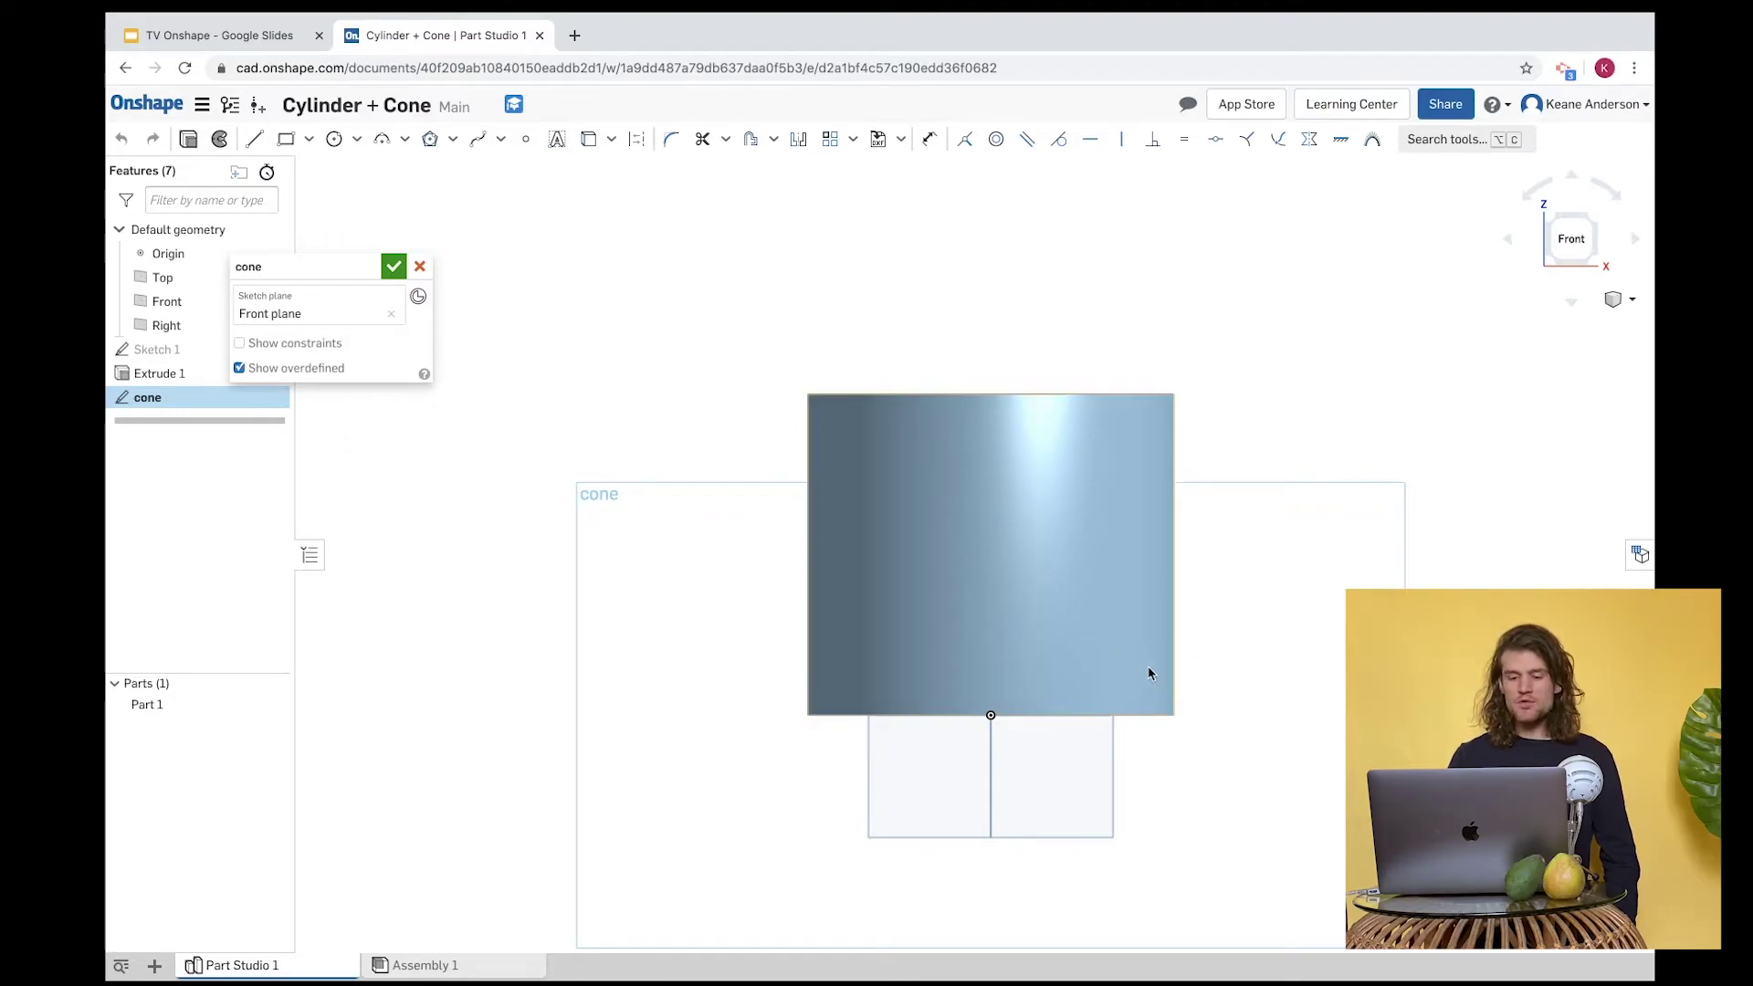
scroll(1404, 273, up, 5)
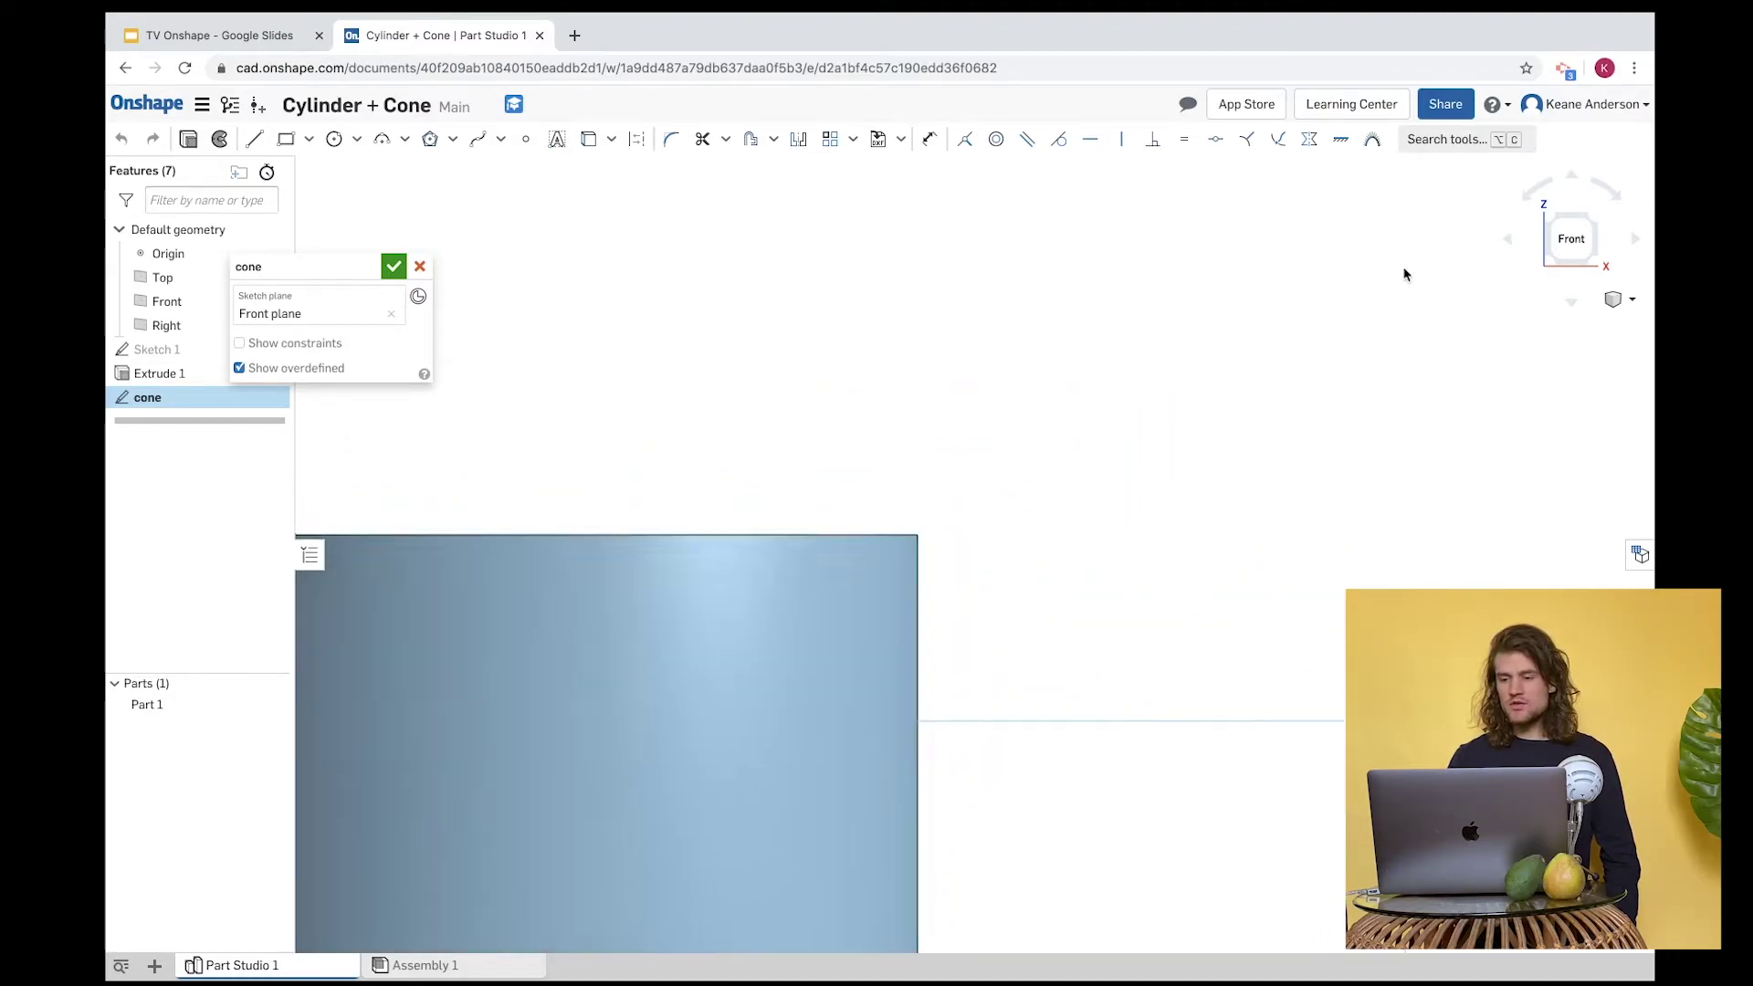
scroll(1404, 274, down, 5)
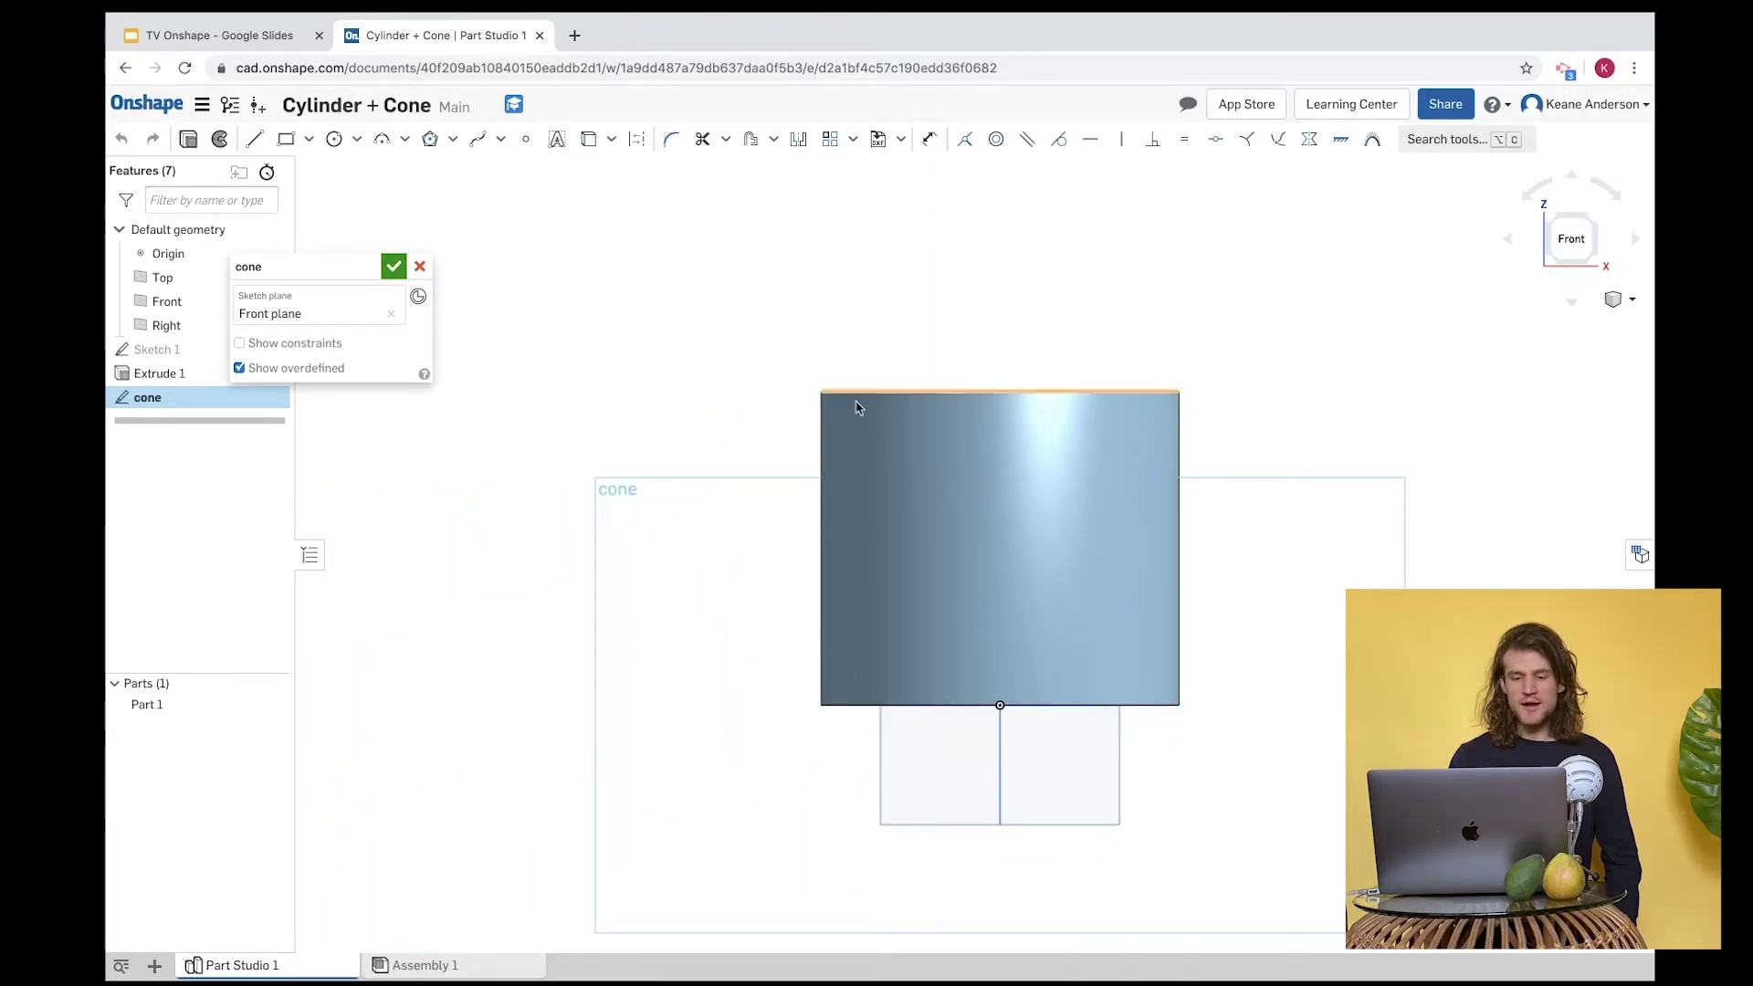
scroll(474, 514, up, 4)
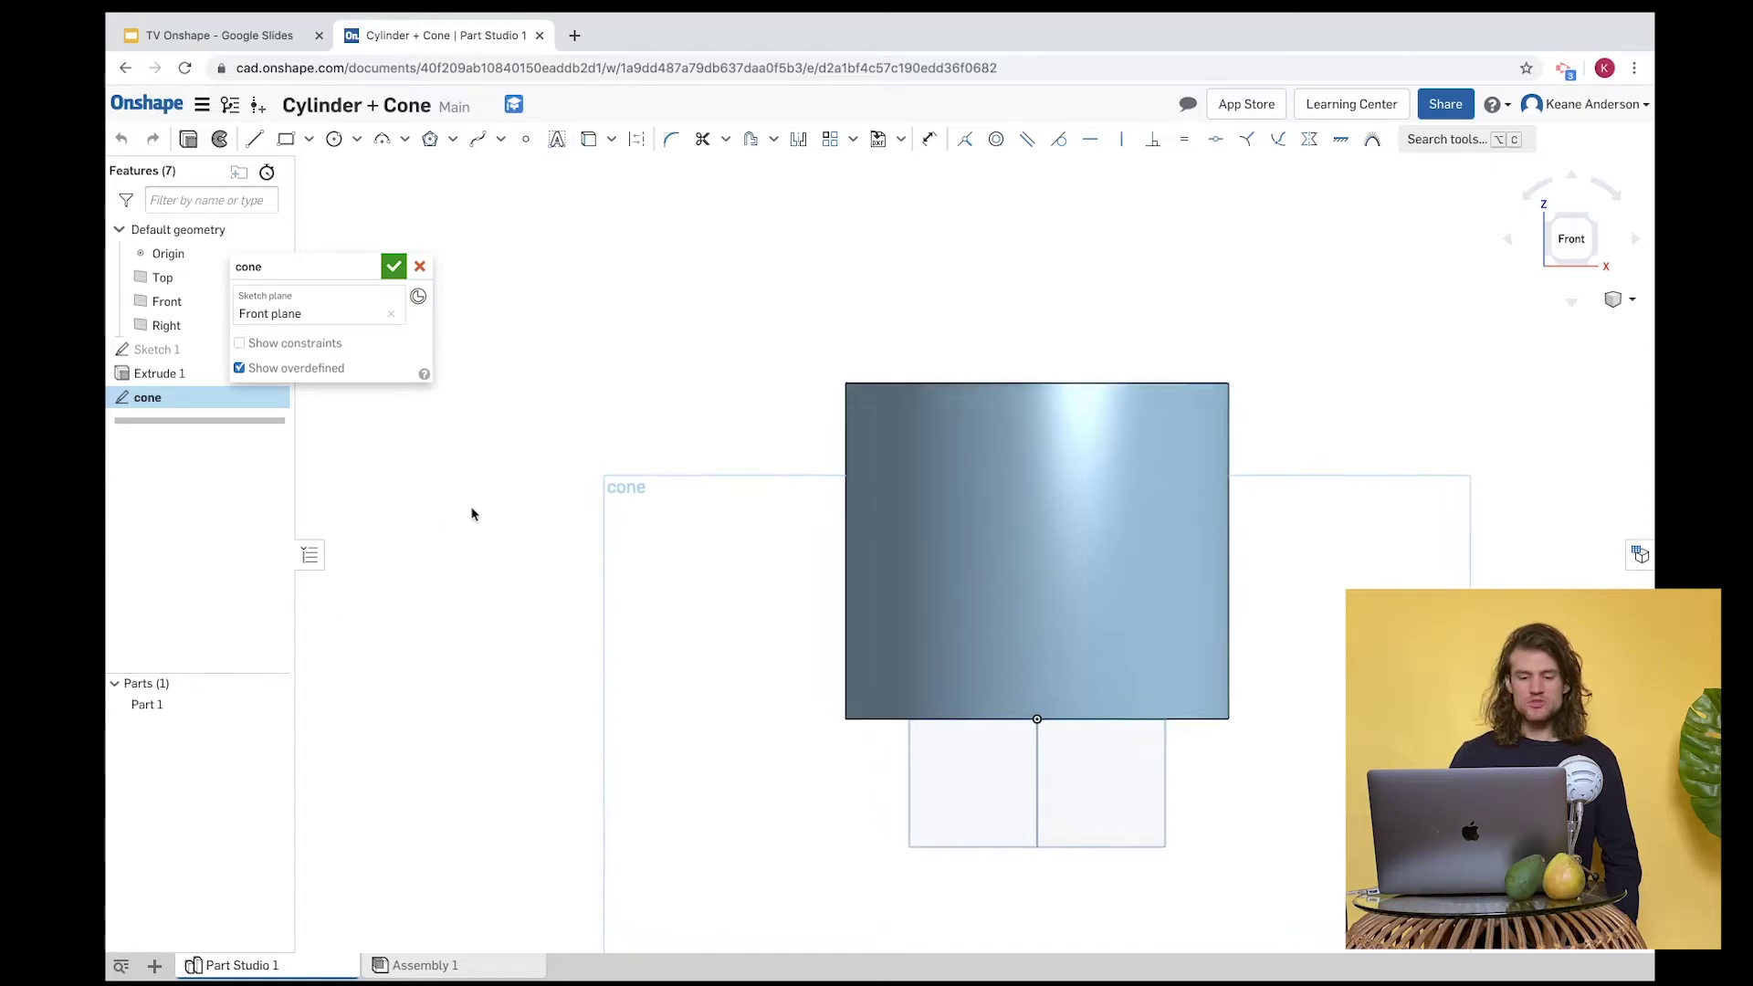
scroll(505, 568, up, 2)
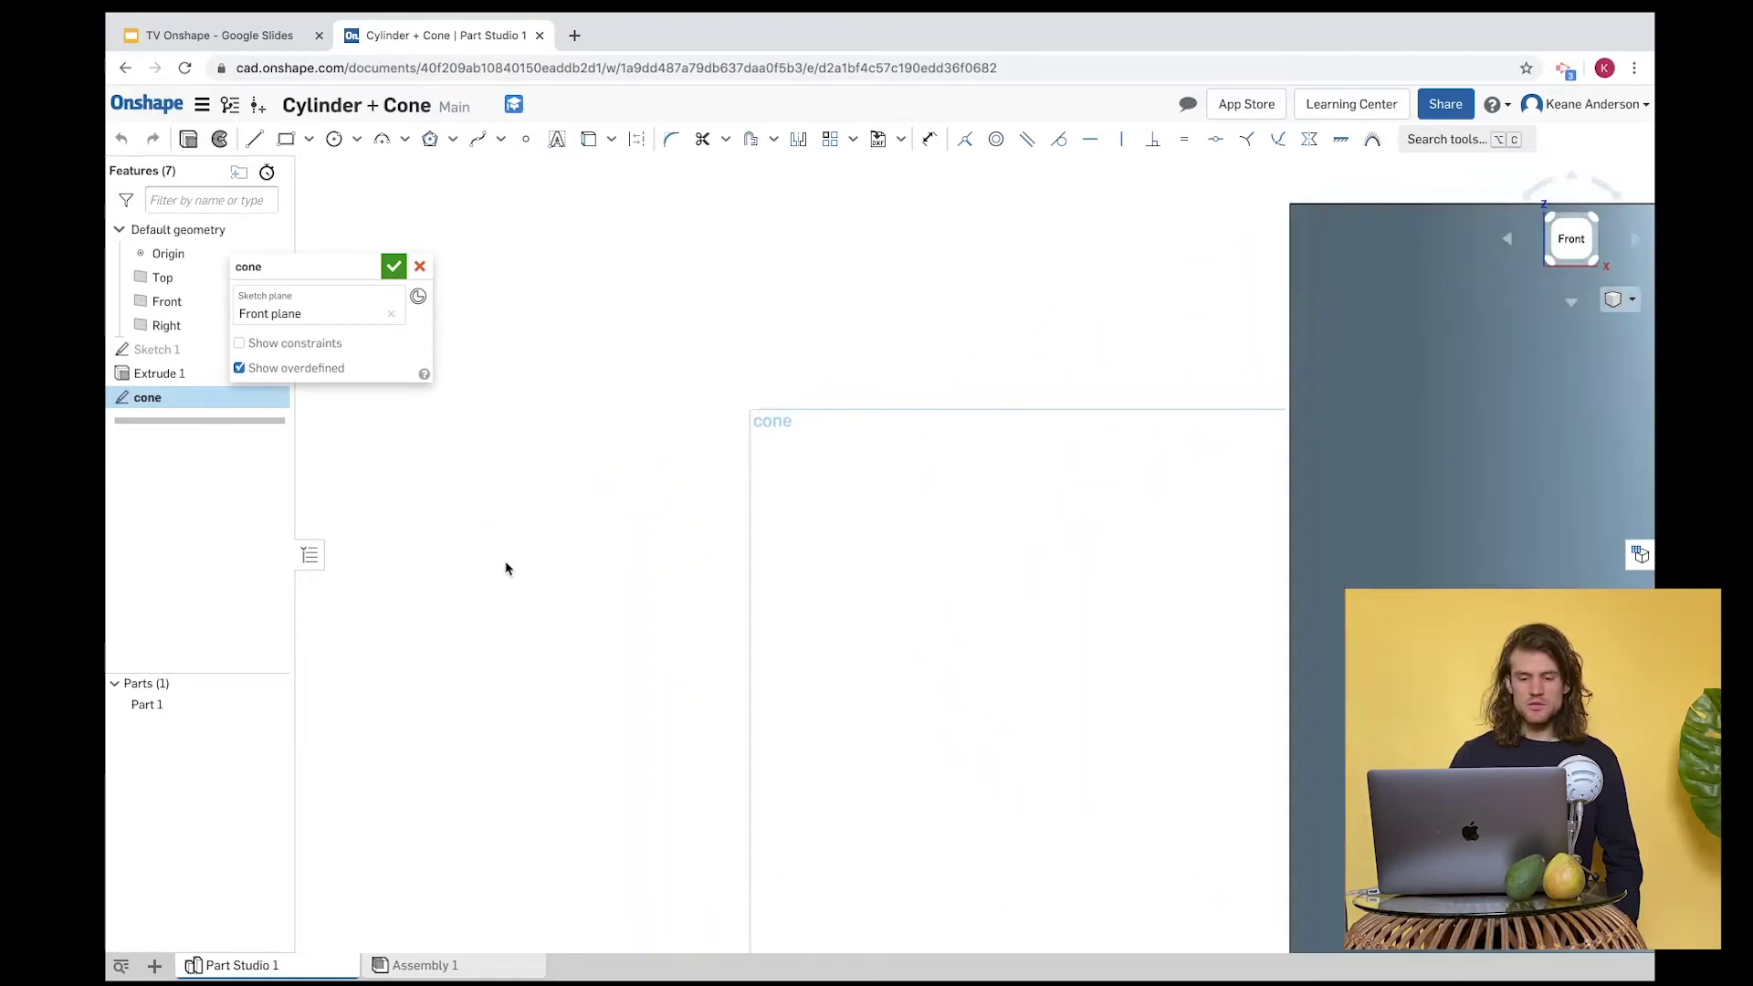
scroll(505, 568, down, 6)
scroll(875, 728, up, 5)
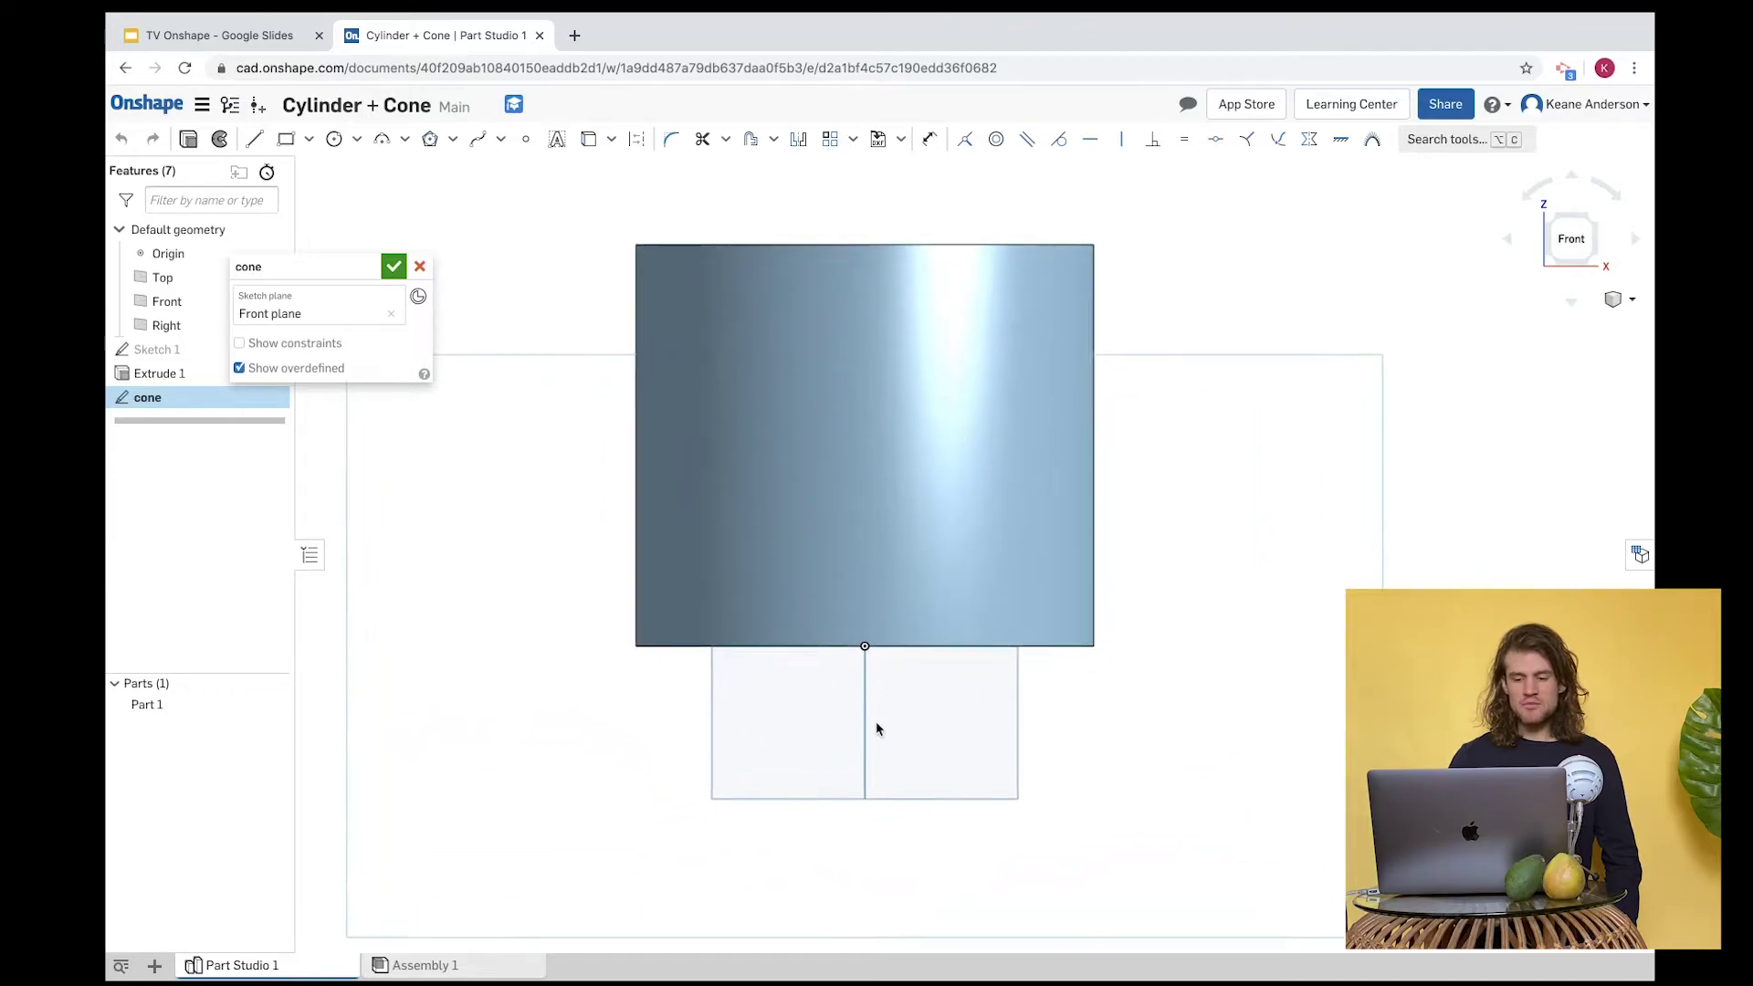
scroll(874, 728, down, 3)
scroll(875, 728, down, 4)
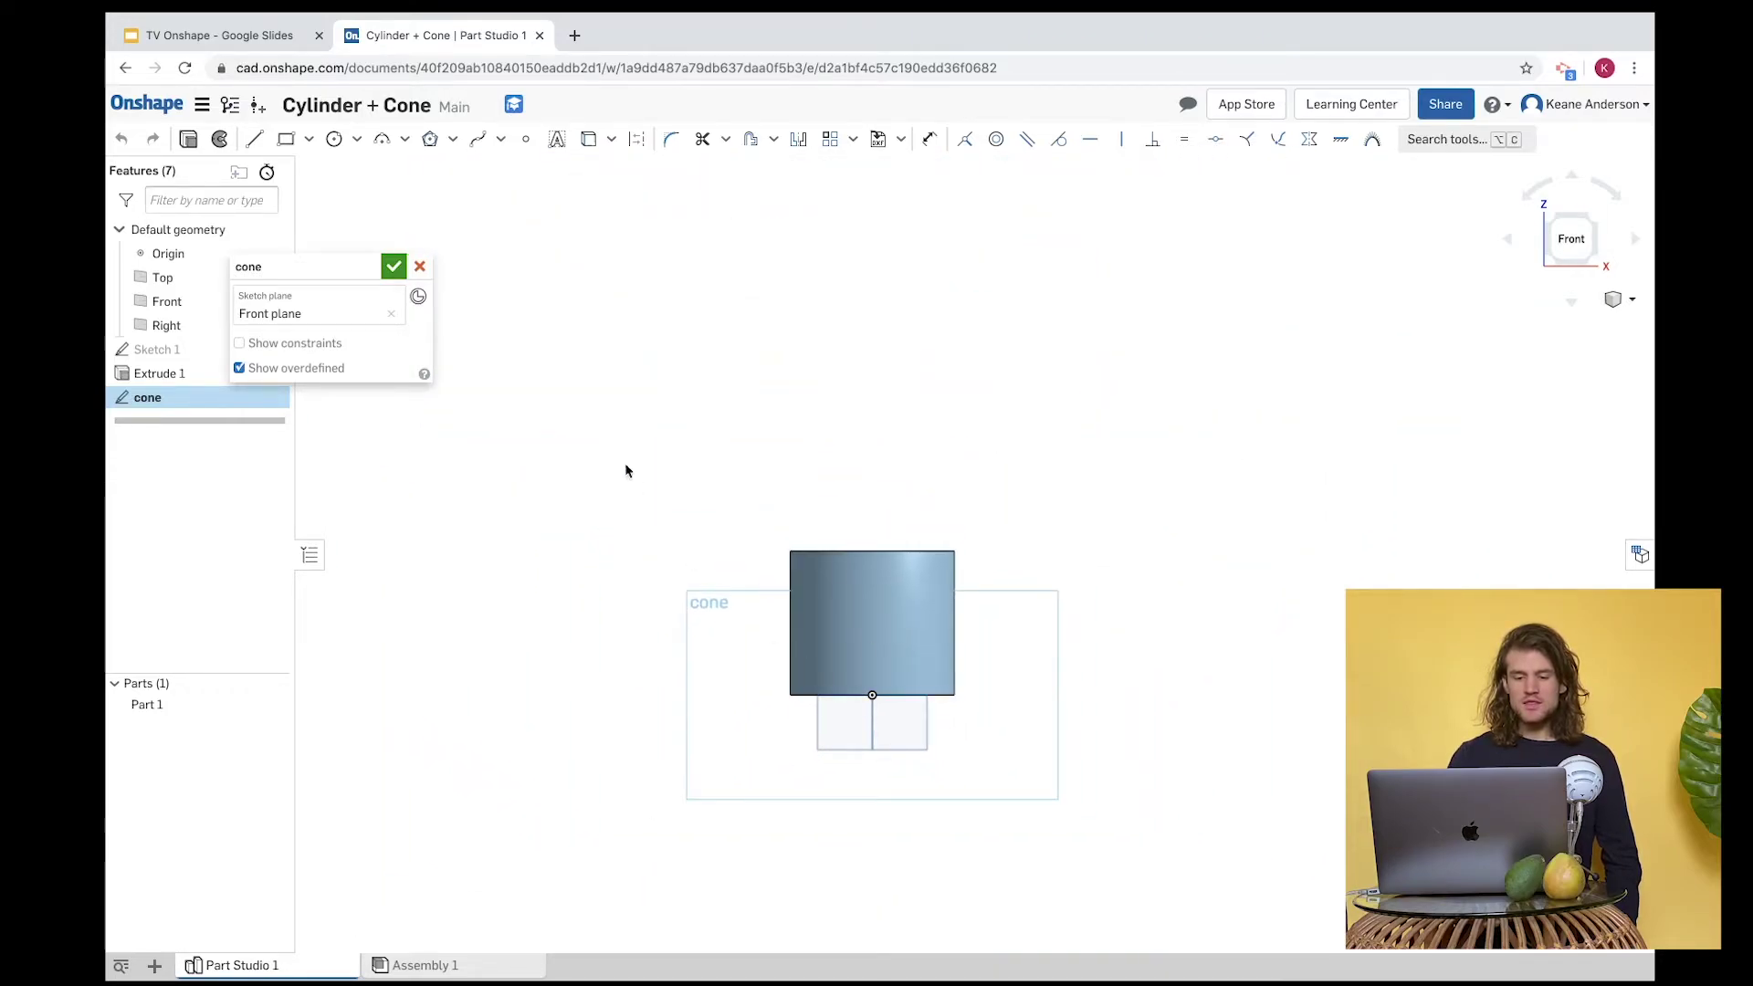
scroll(605, 448, up, 10)
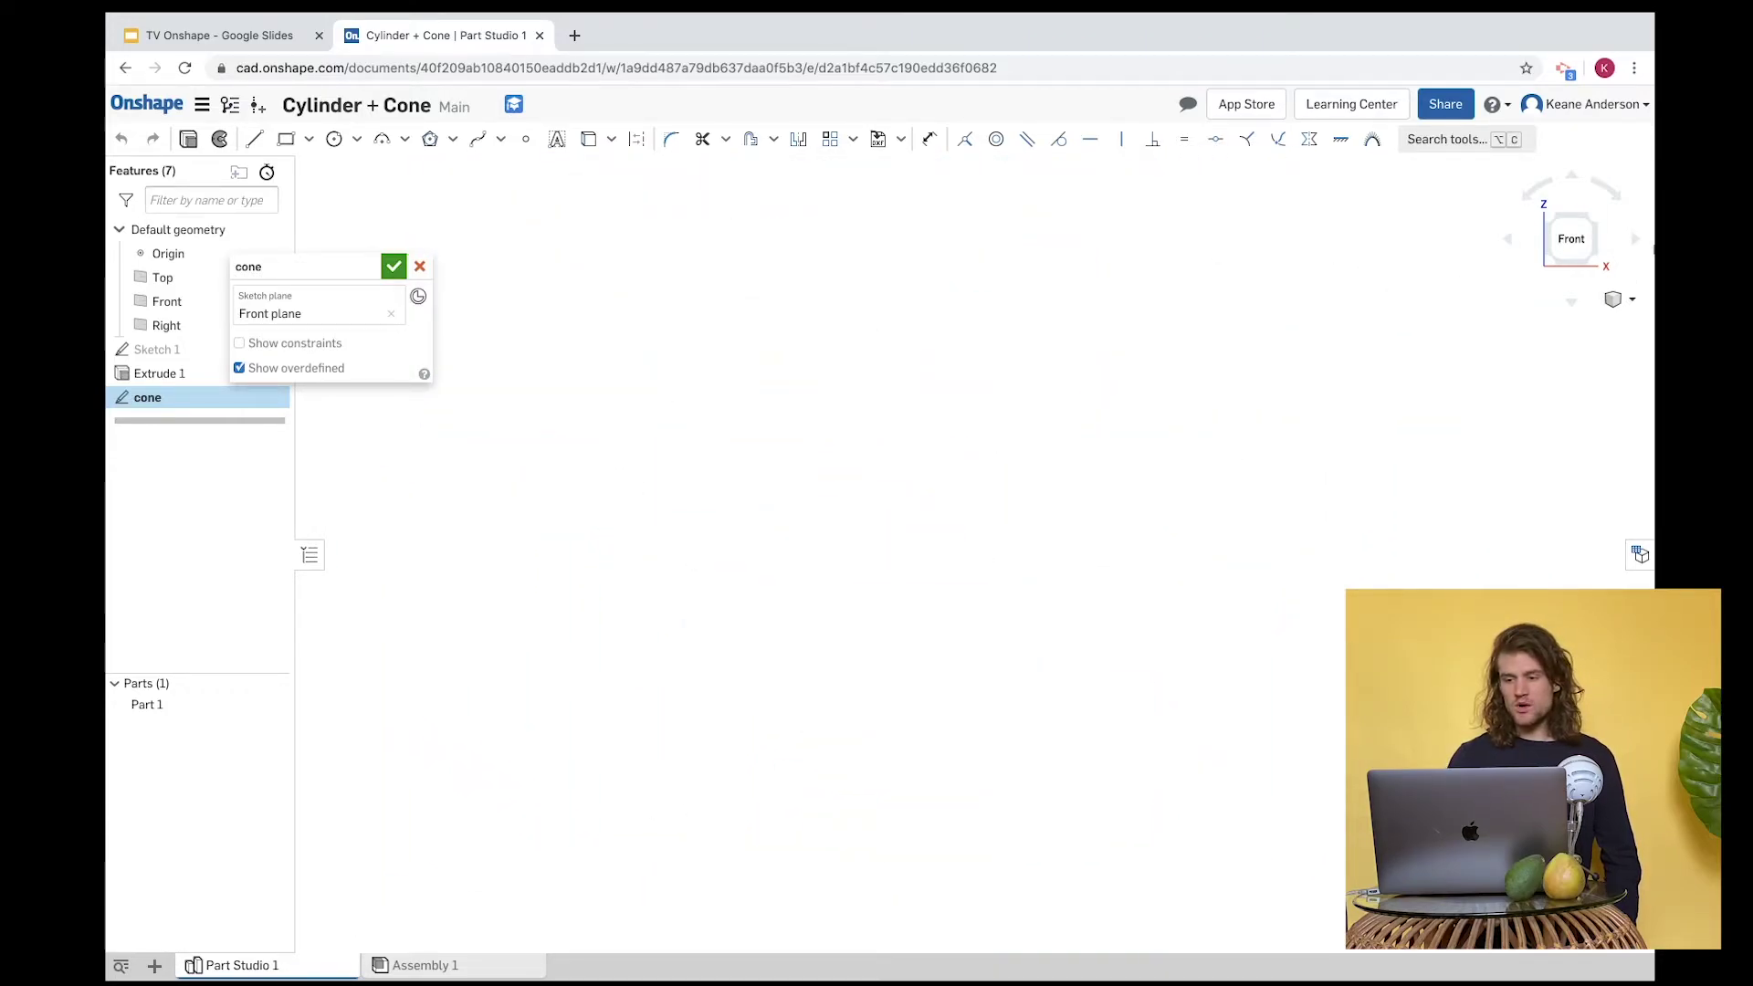
click(1599, 224)
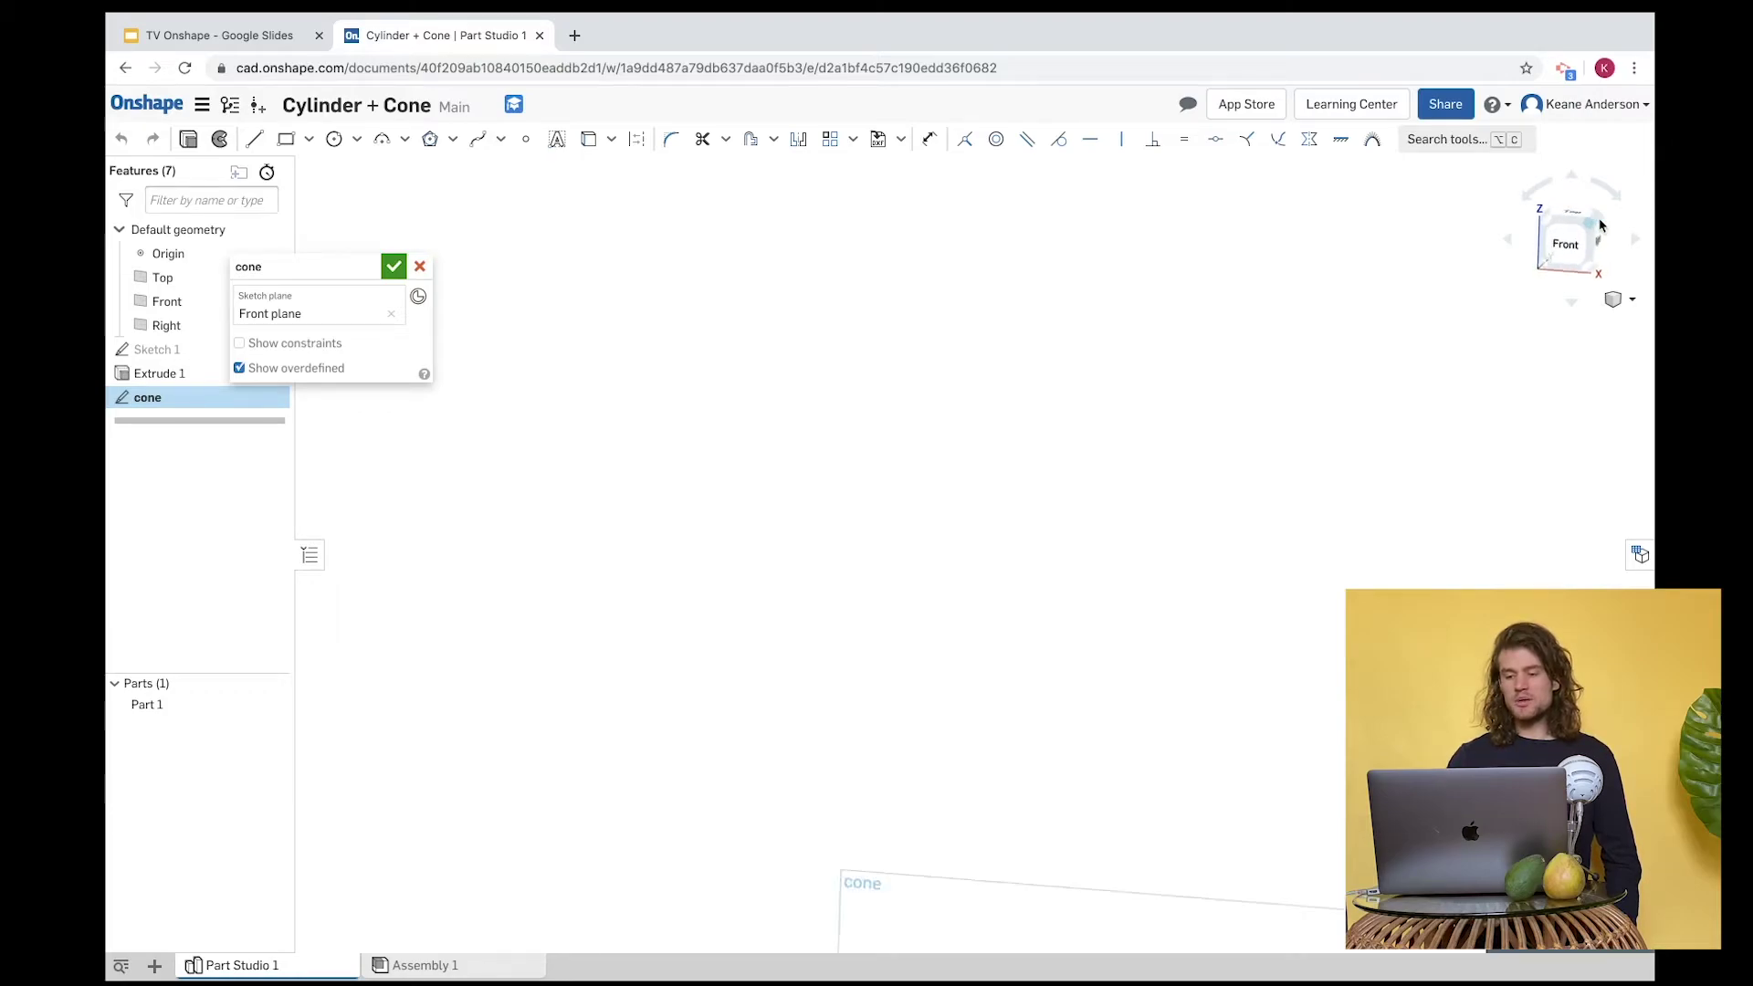
click(1559, 251)
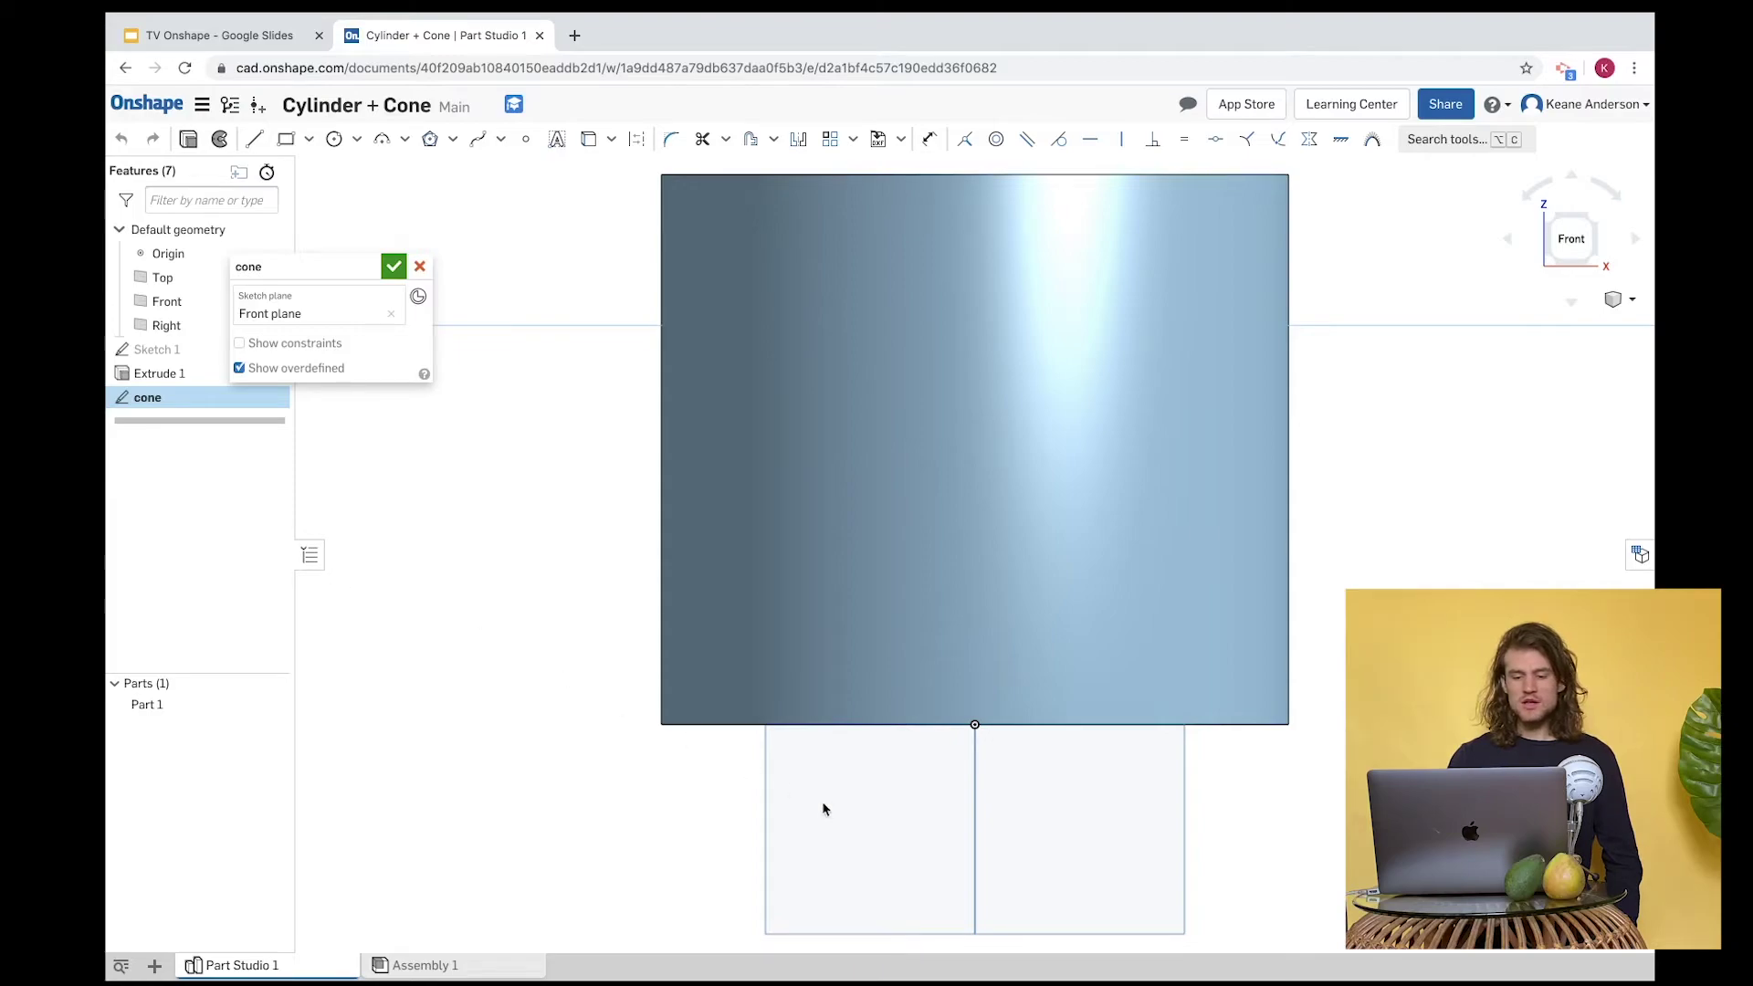
scroll(824, 809, down, 5)
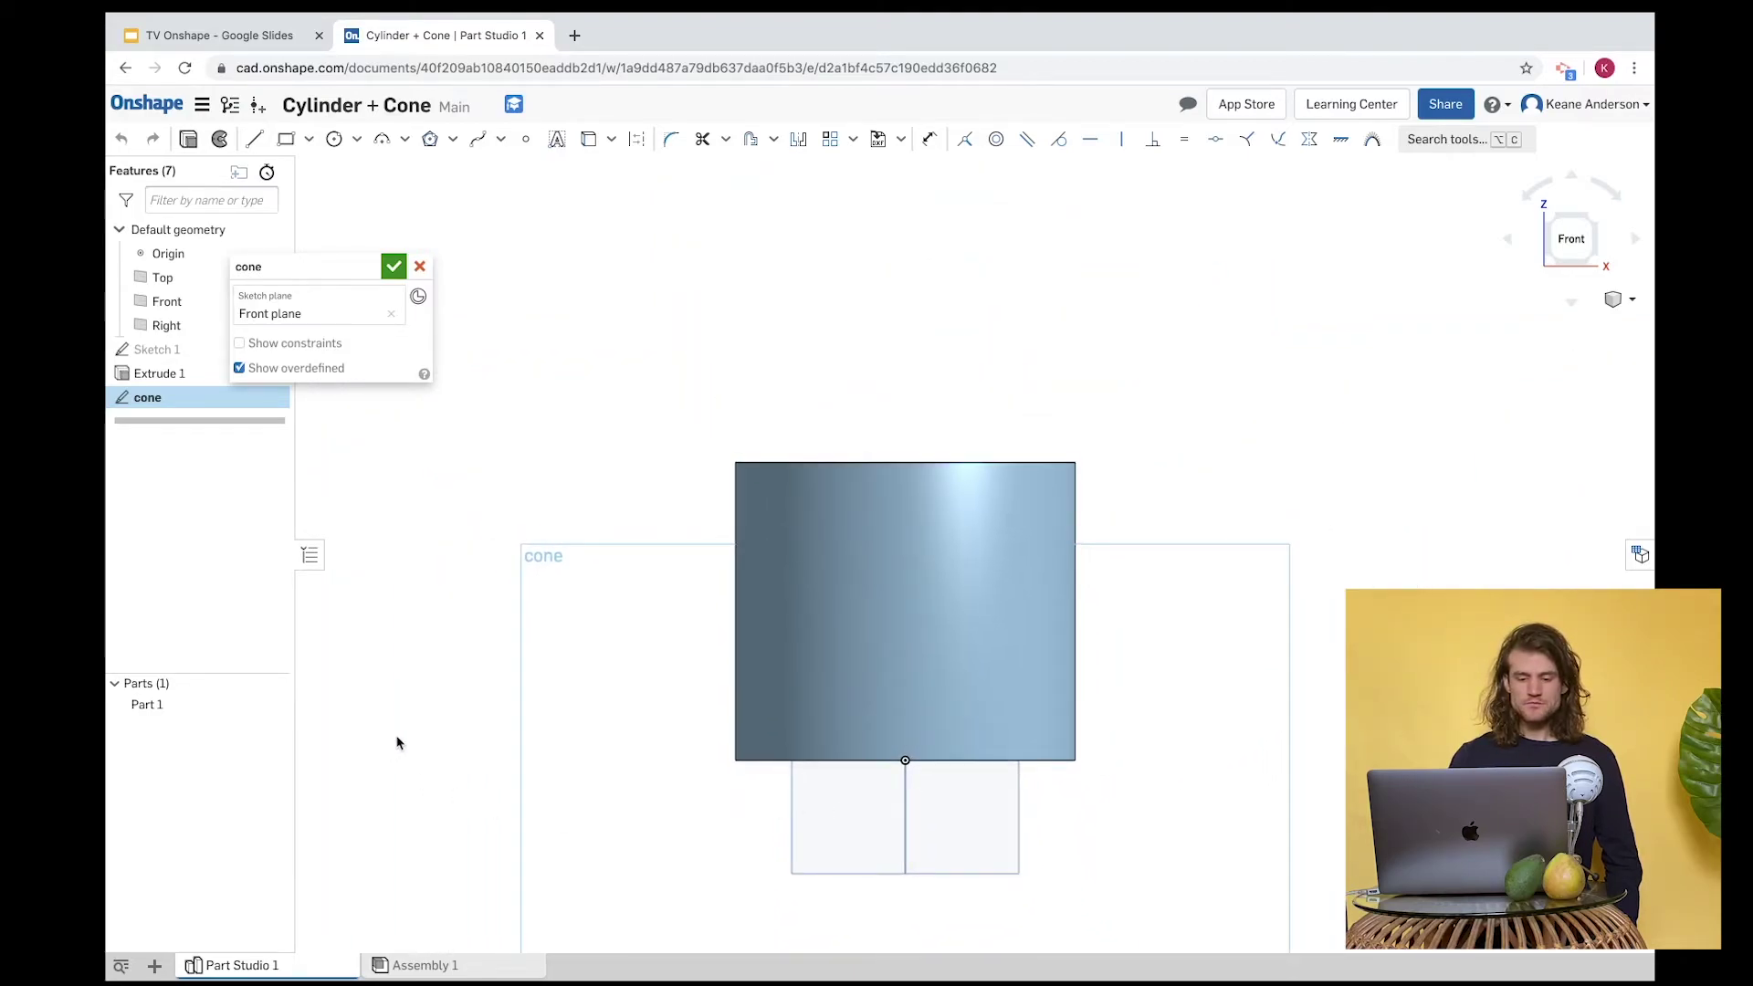
scroll(397, 742, up, 3)
scroll(402, 737, down, 1)
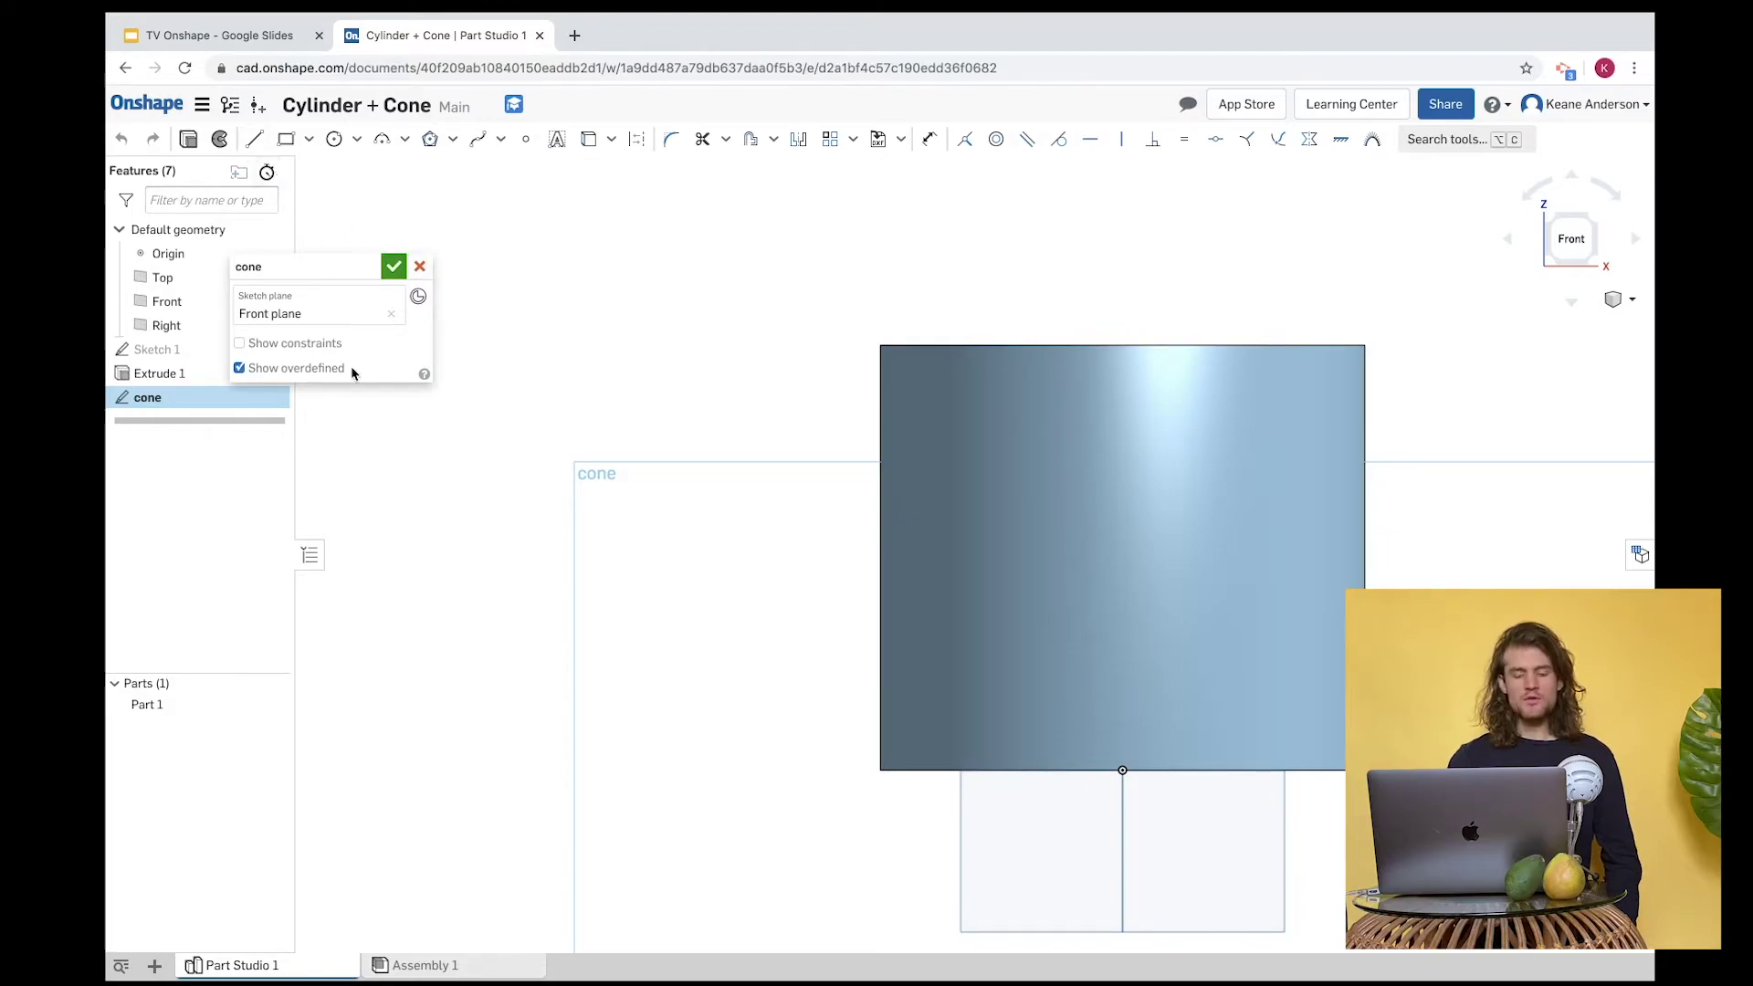
Draw a horizontal base line about 19 long to the left of the cylinder.
click(257, 139)
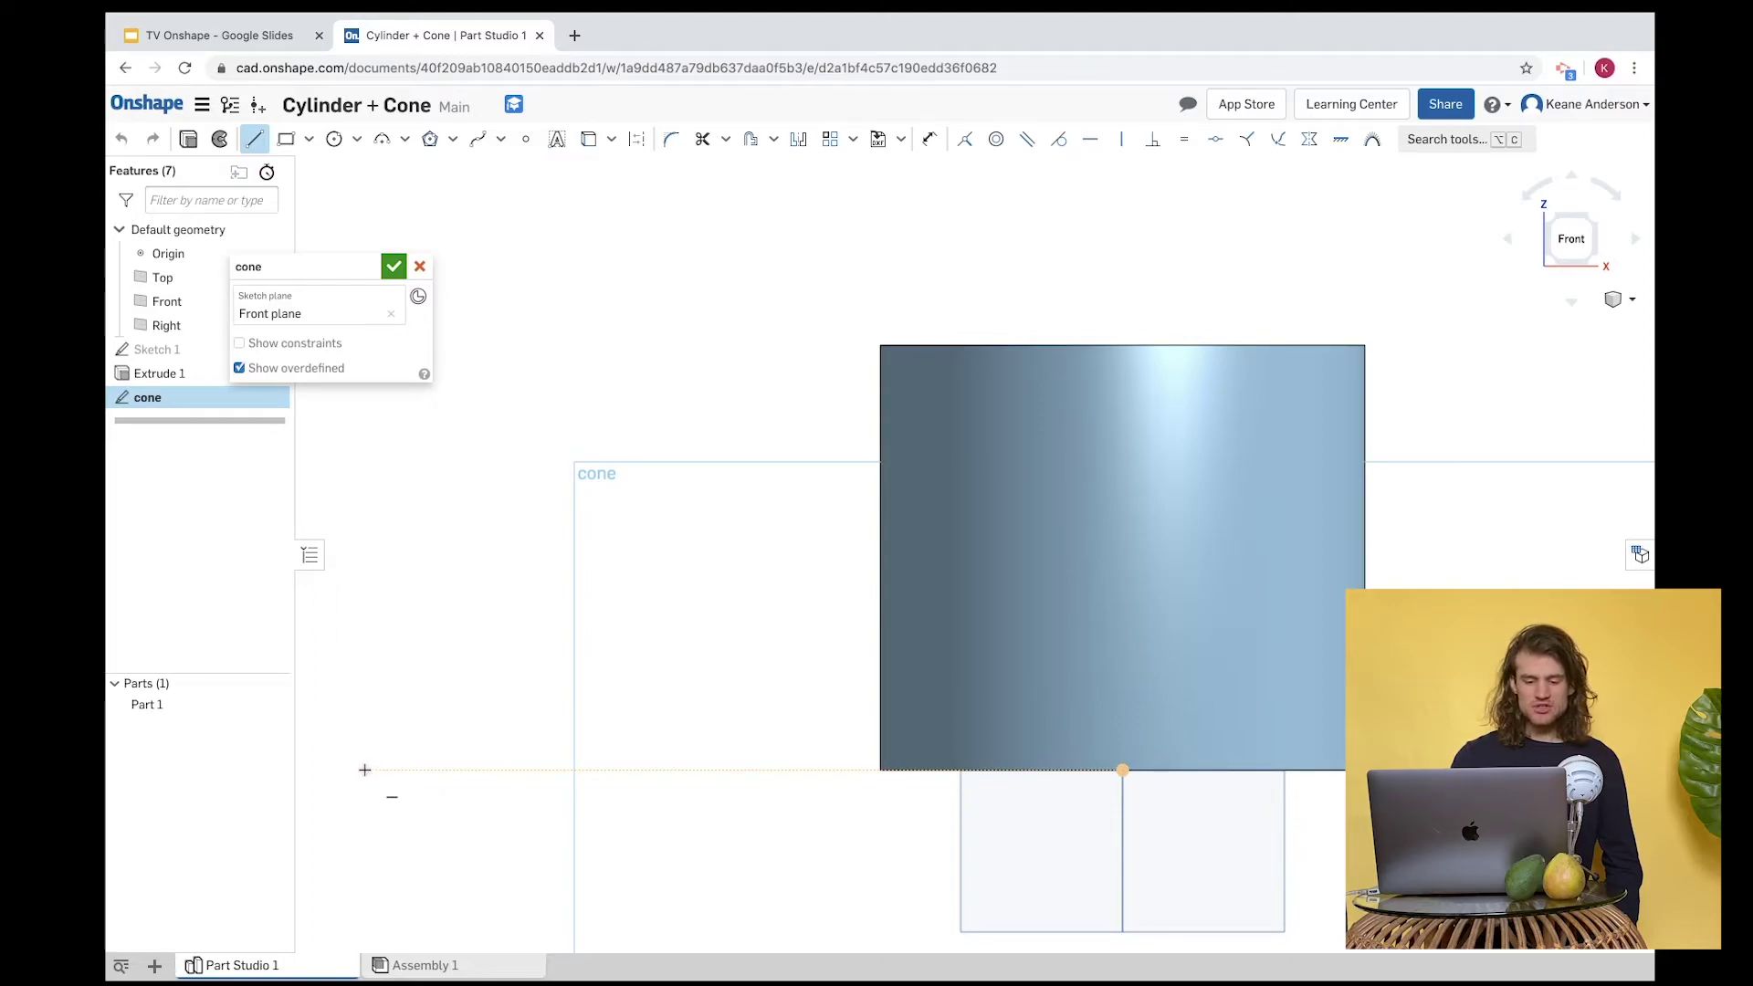
click(364, 769)
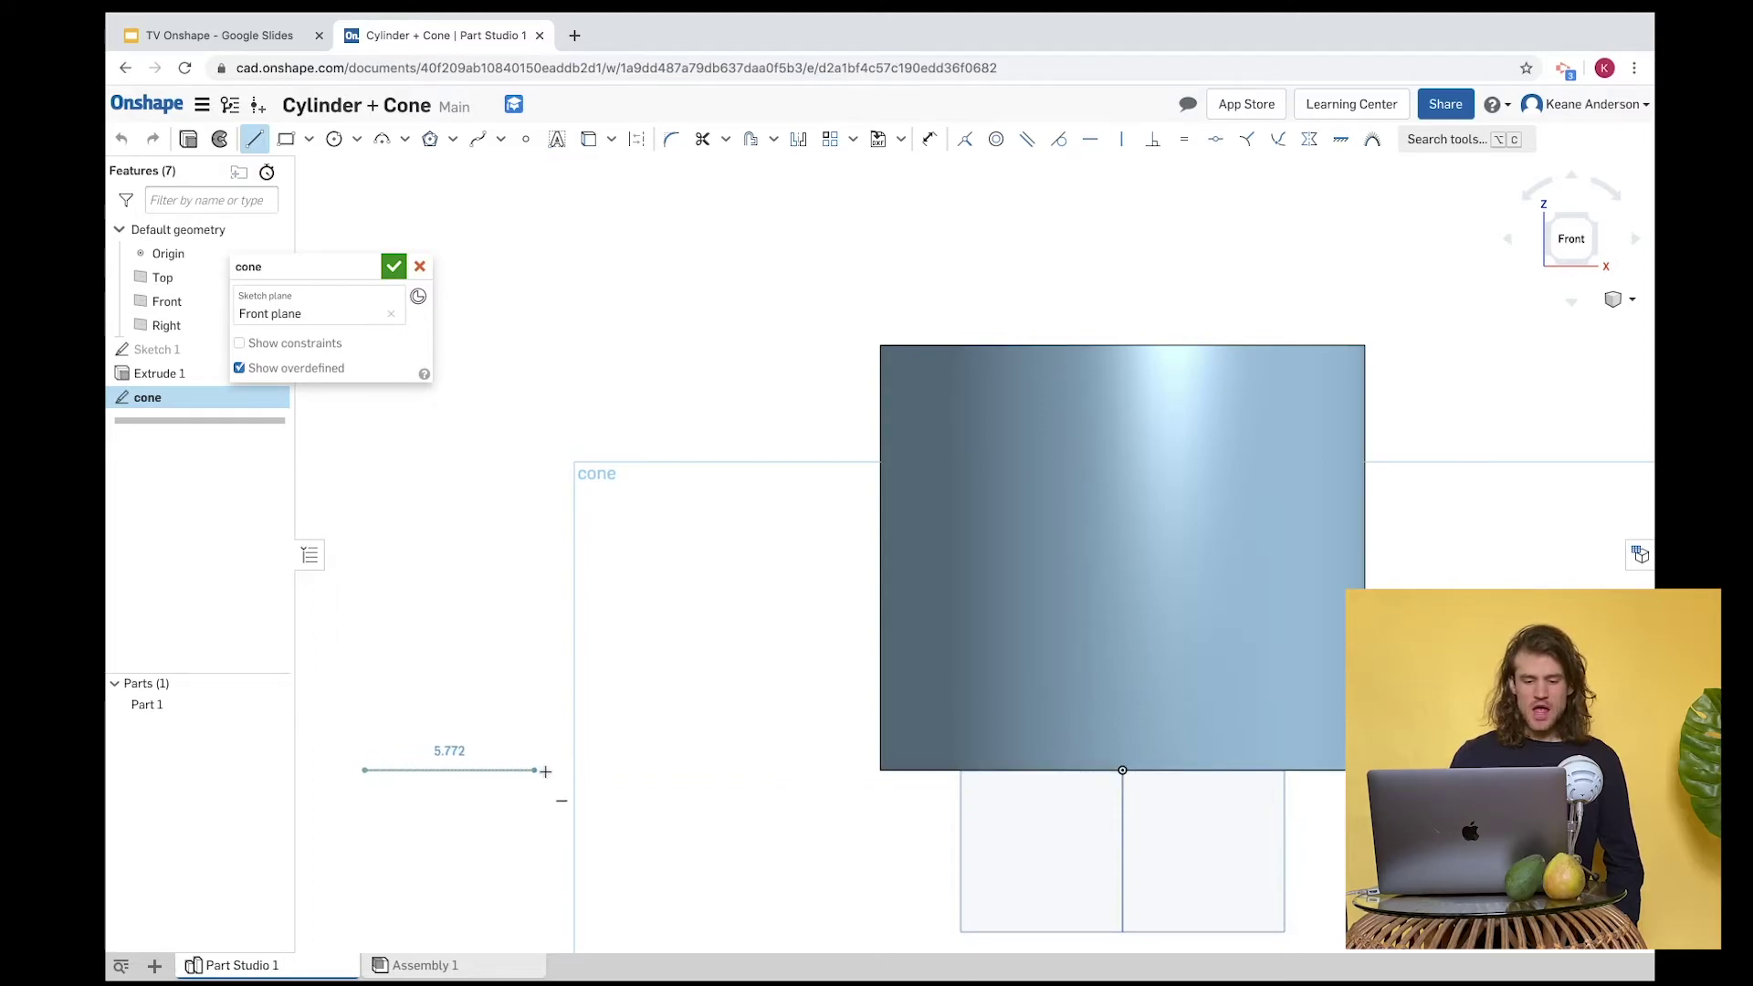
click(769, 770)
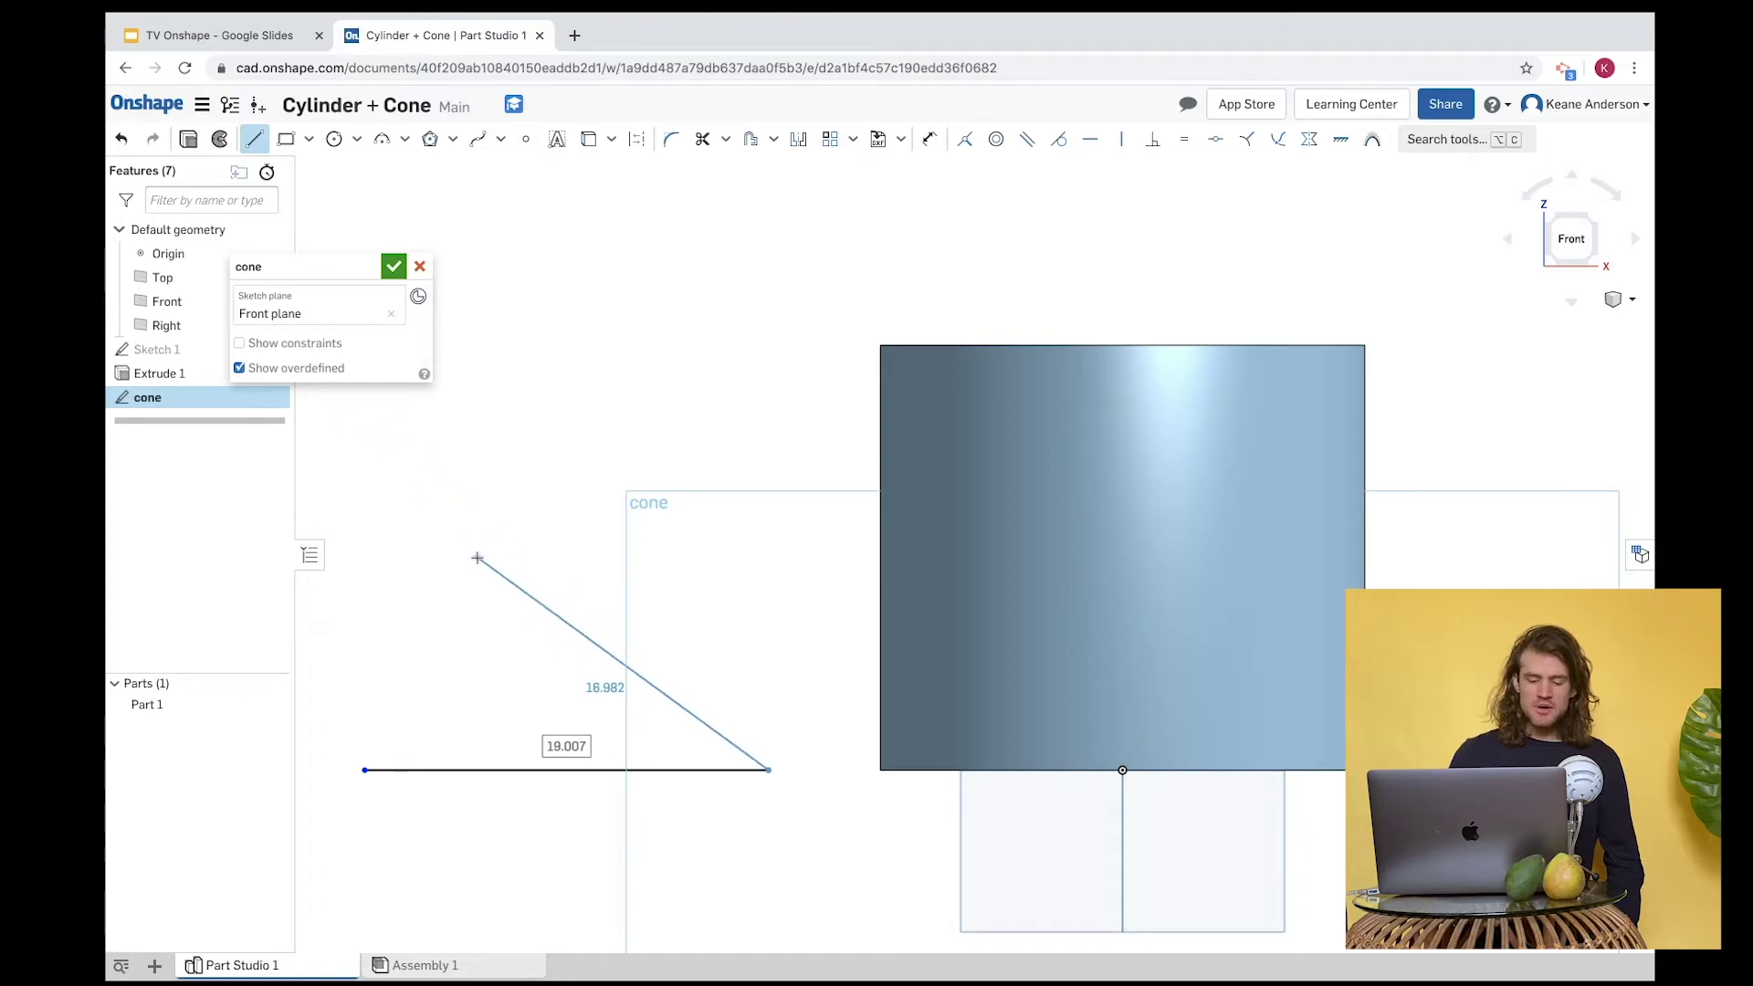
key(Escape)
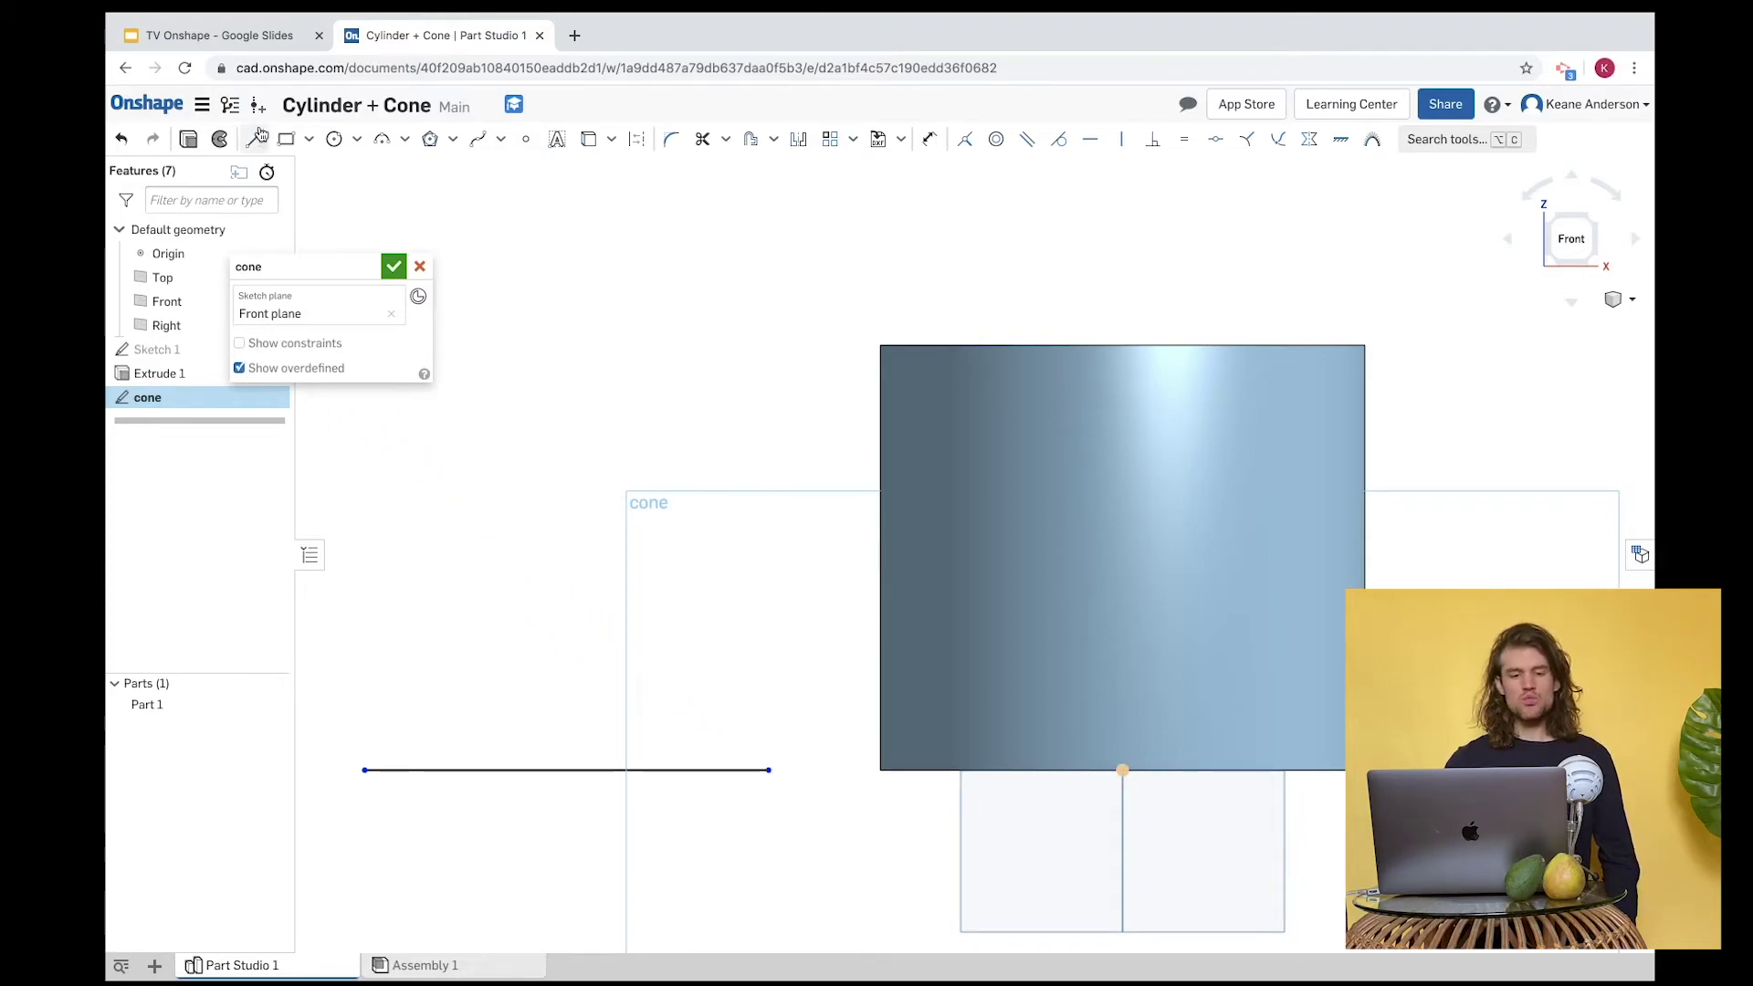
Add a vertical side and a sloping edge to close the triangle, then finish the sketch.
click(254, 138)
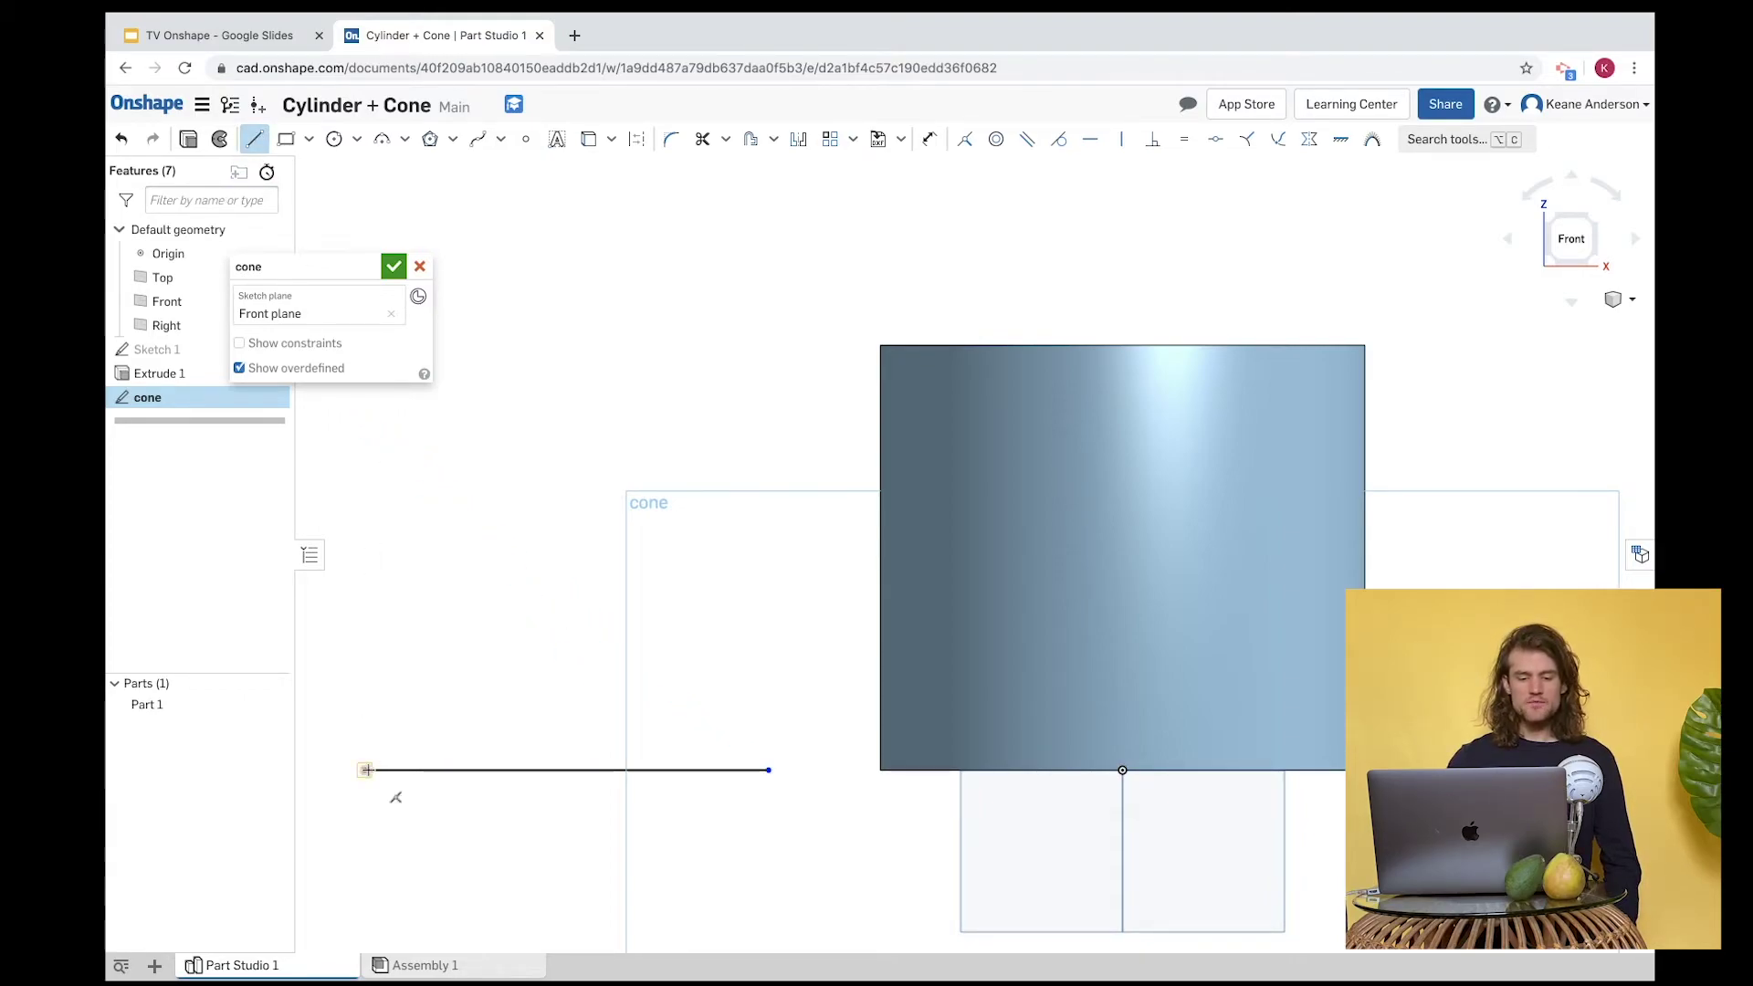
click(364, 769)
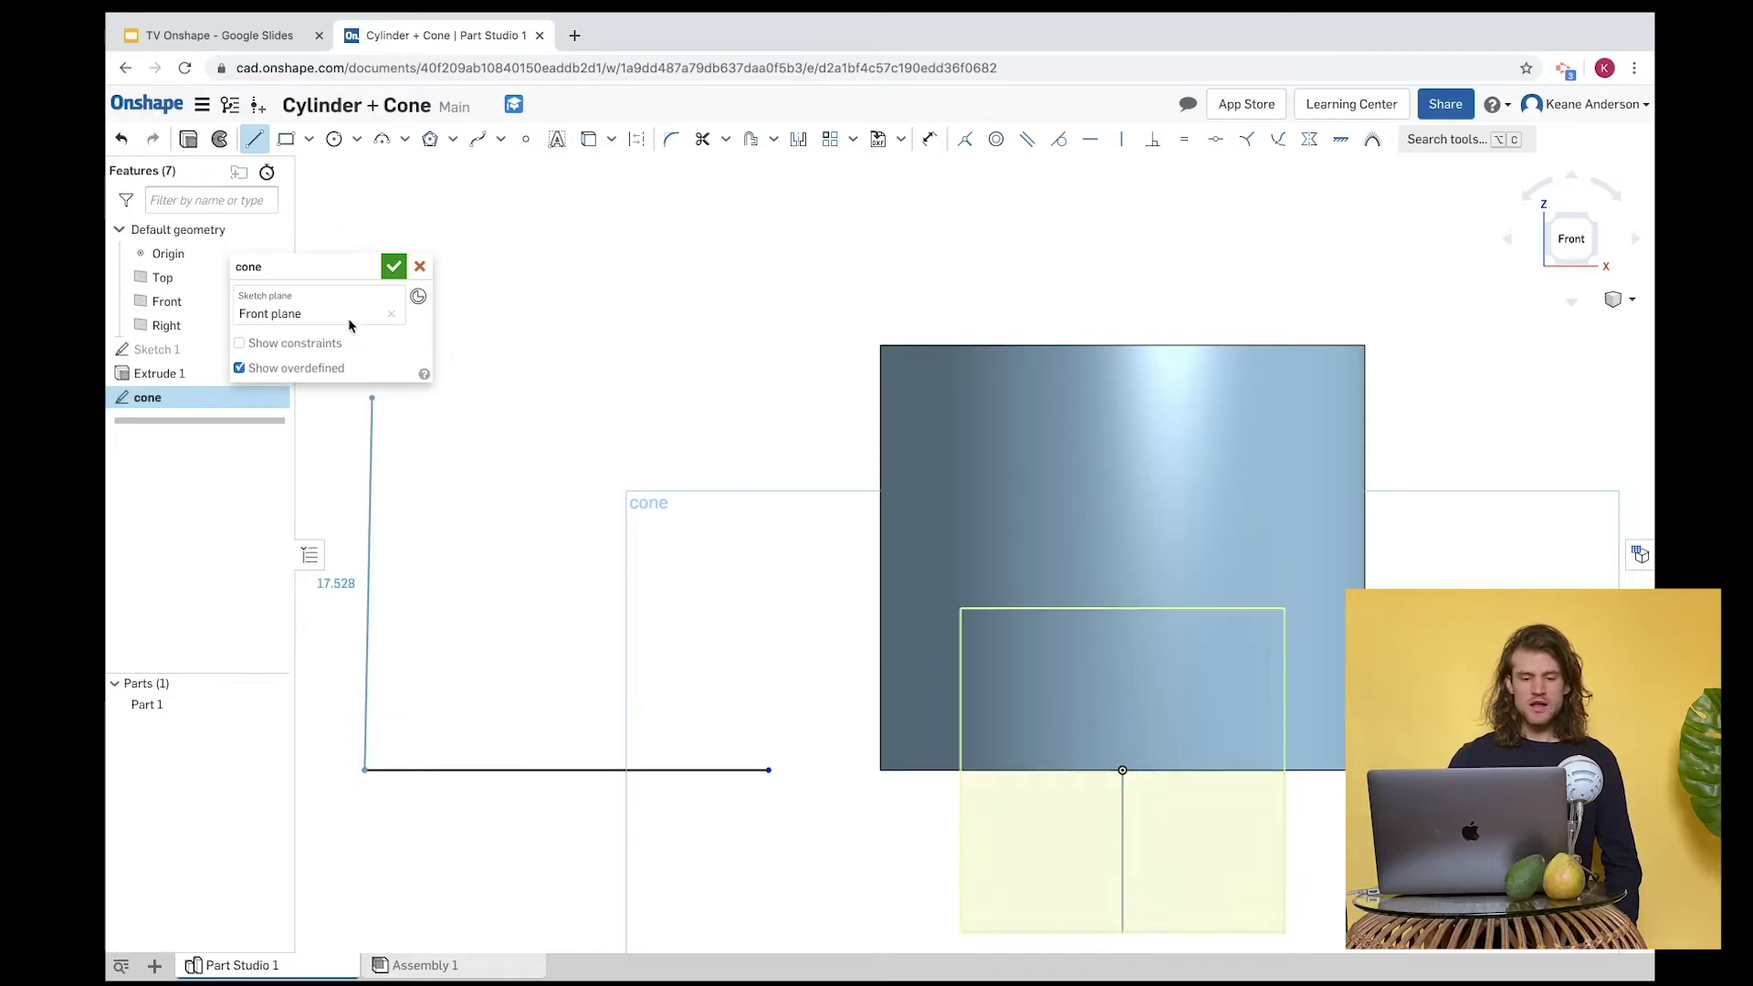
drag(329, 275, 204, 530)
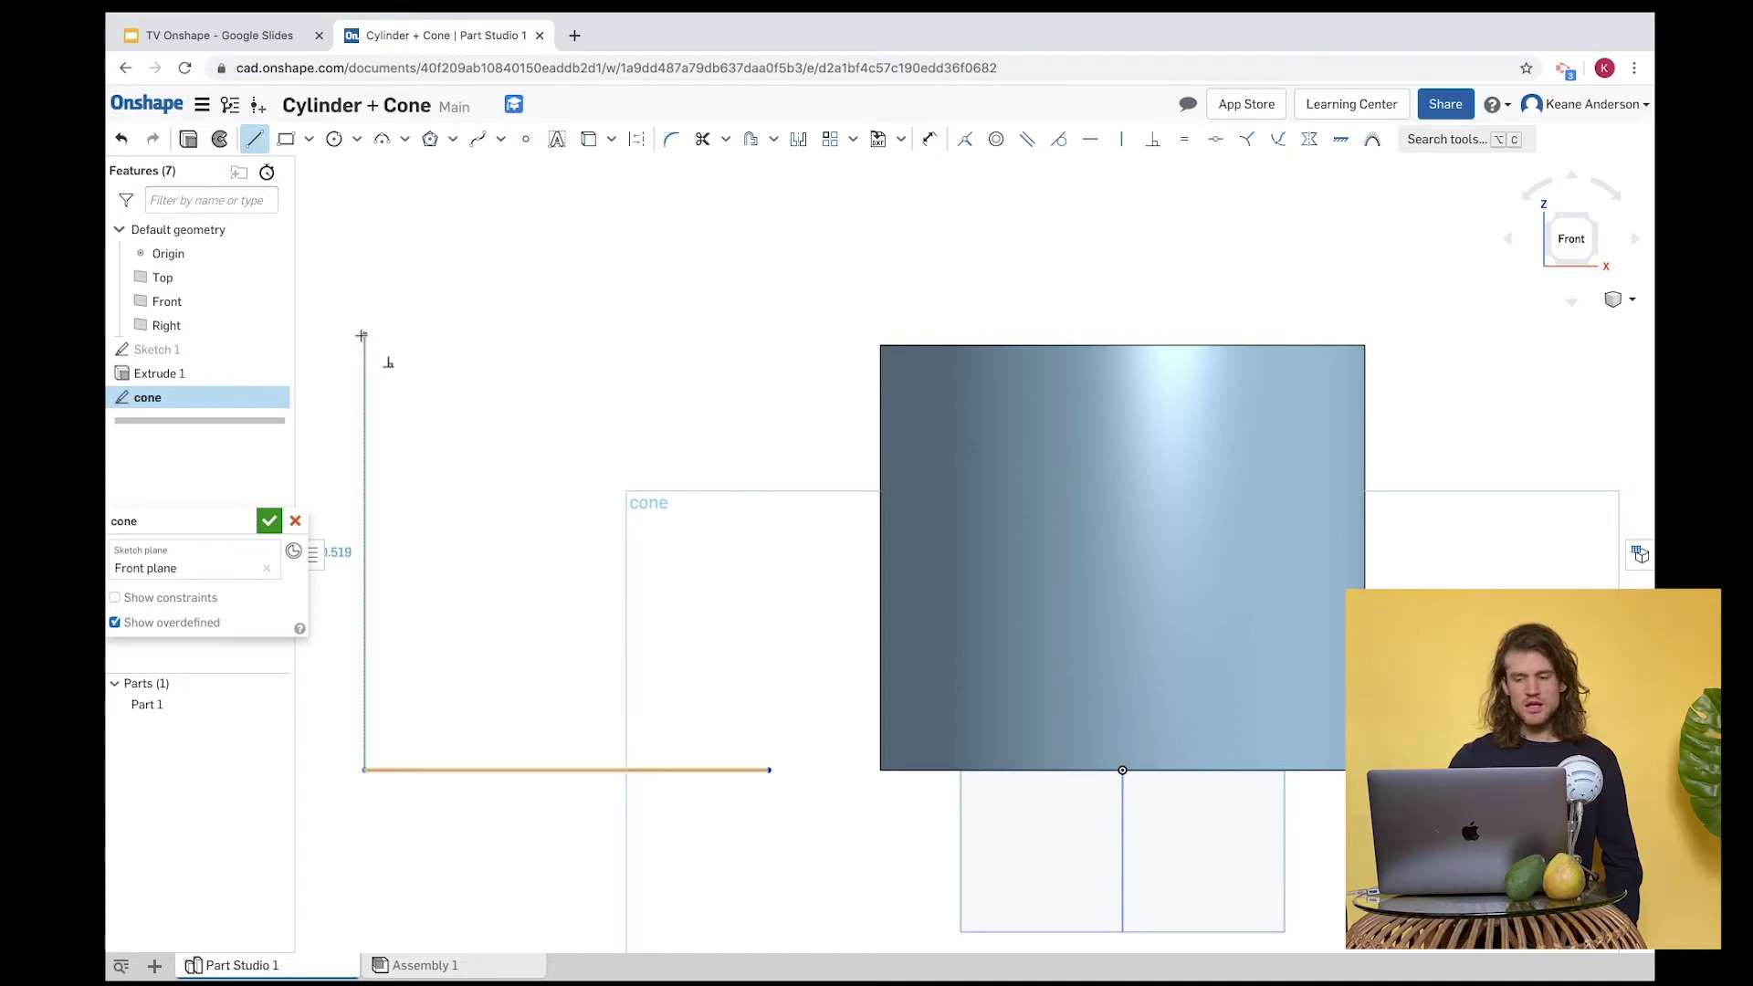
click(363, 335)
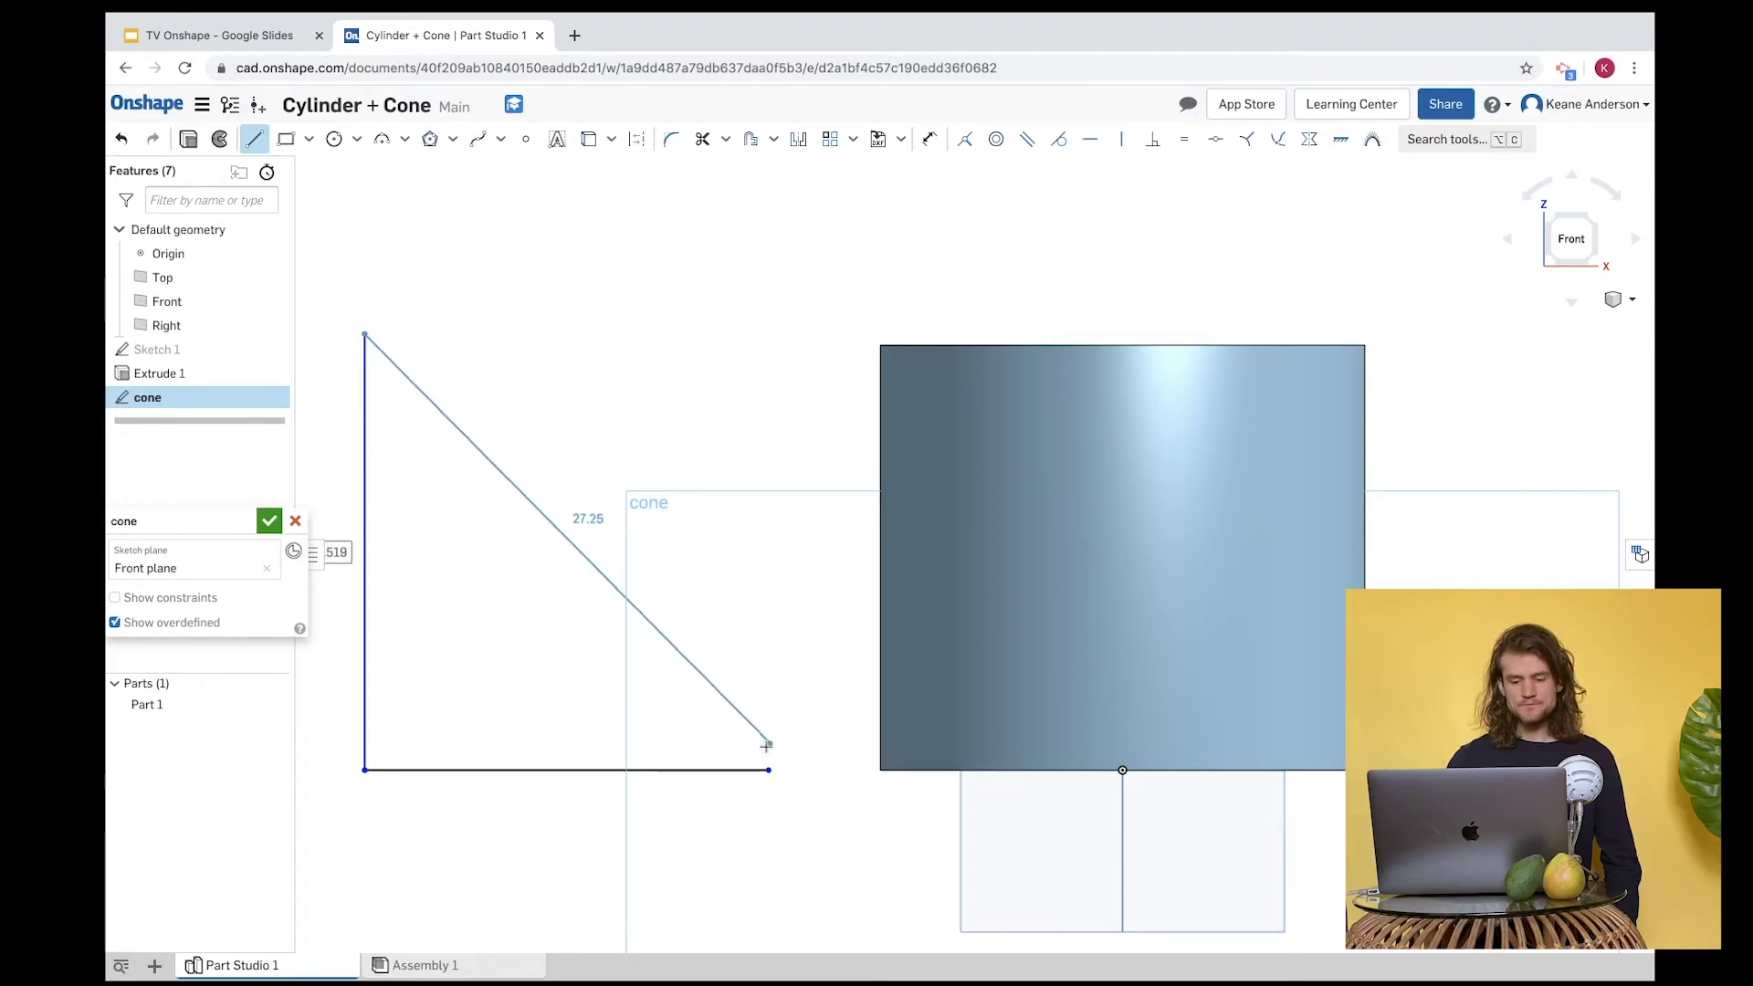
click(800, 793)
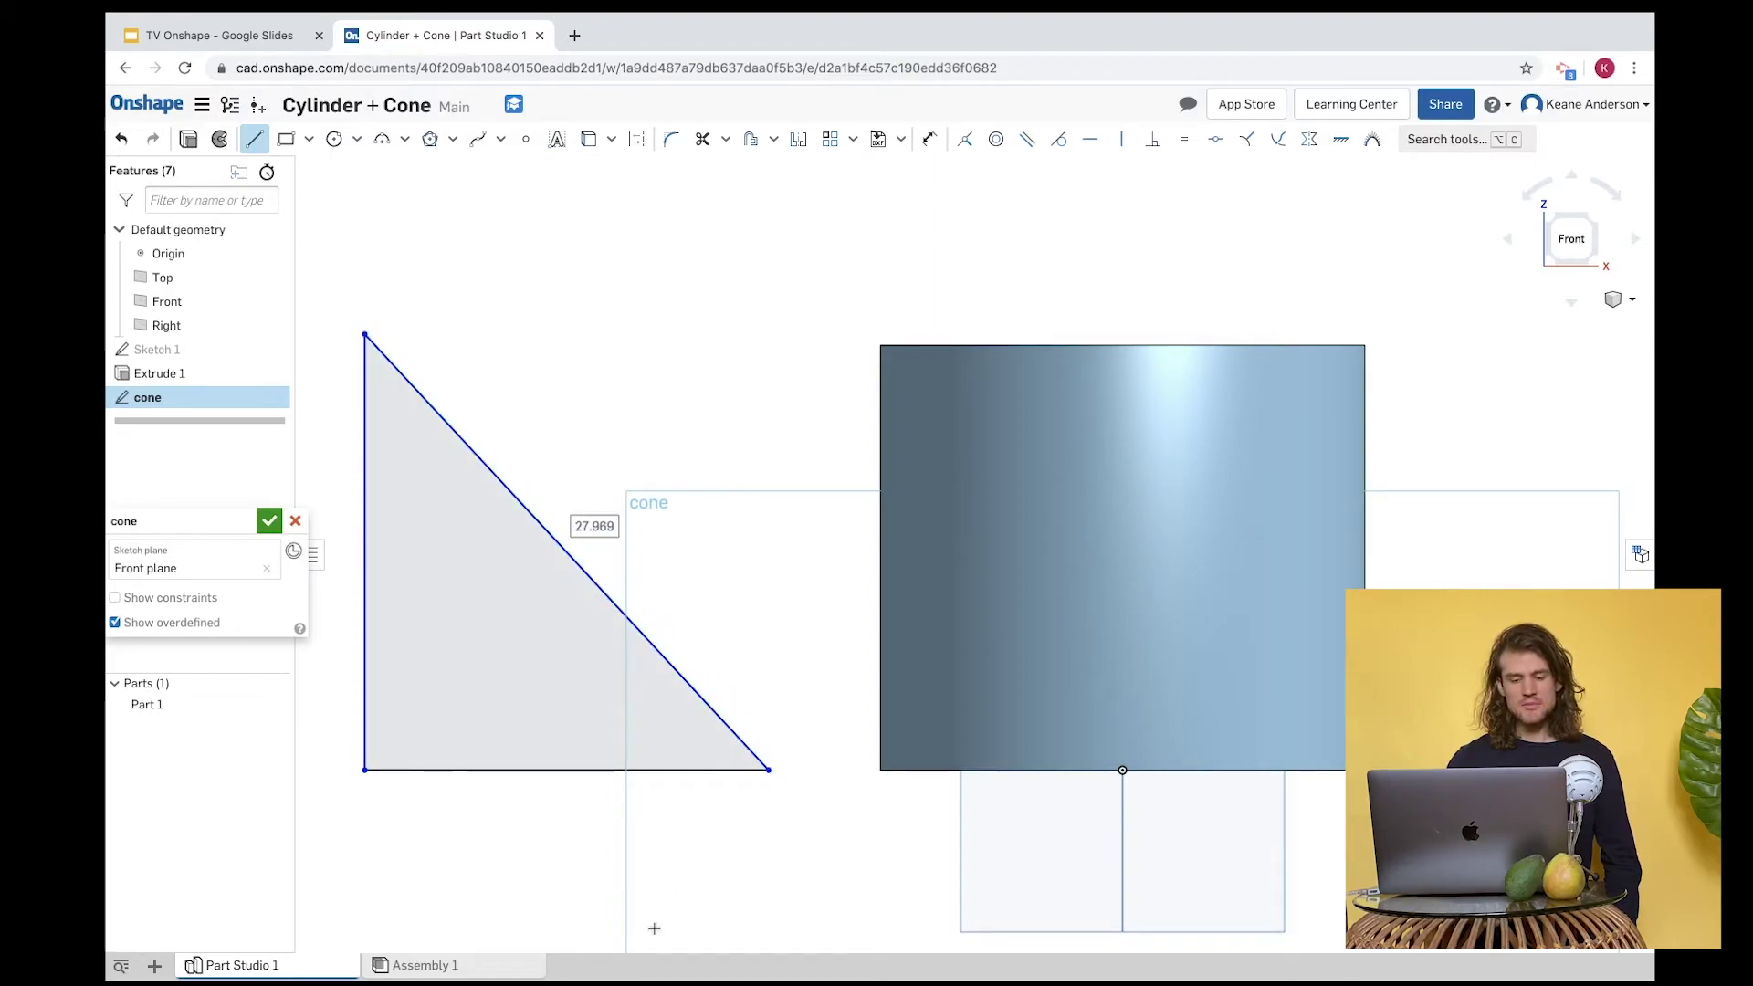
mouse_move(174, 520)
mouse_down()
mouse_move(342, 382)
mouse_move(636, 188)
mouse_move(306, 240)
mouse_move(259, 209)
mouse_move(184, 248)
mouse_up()
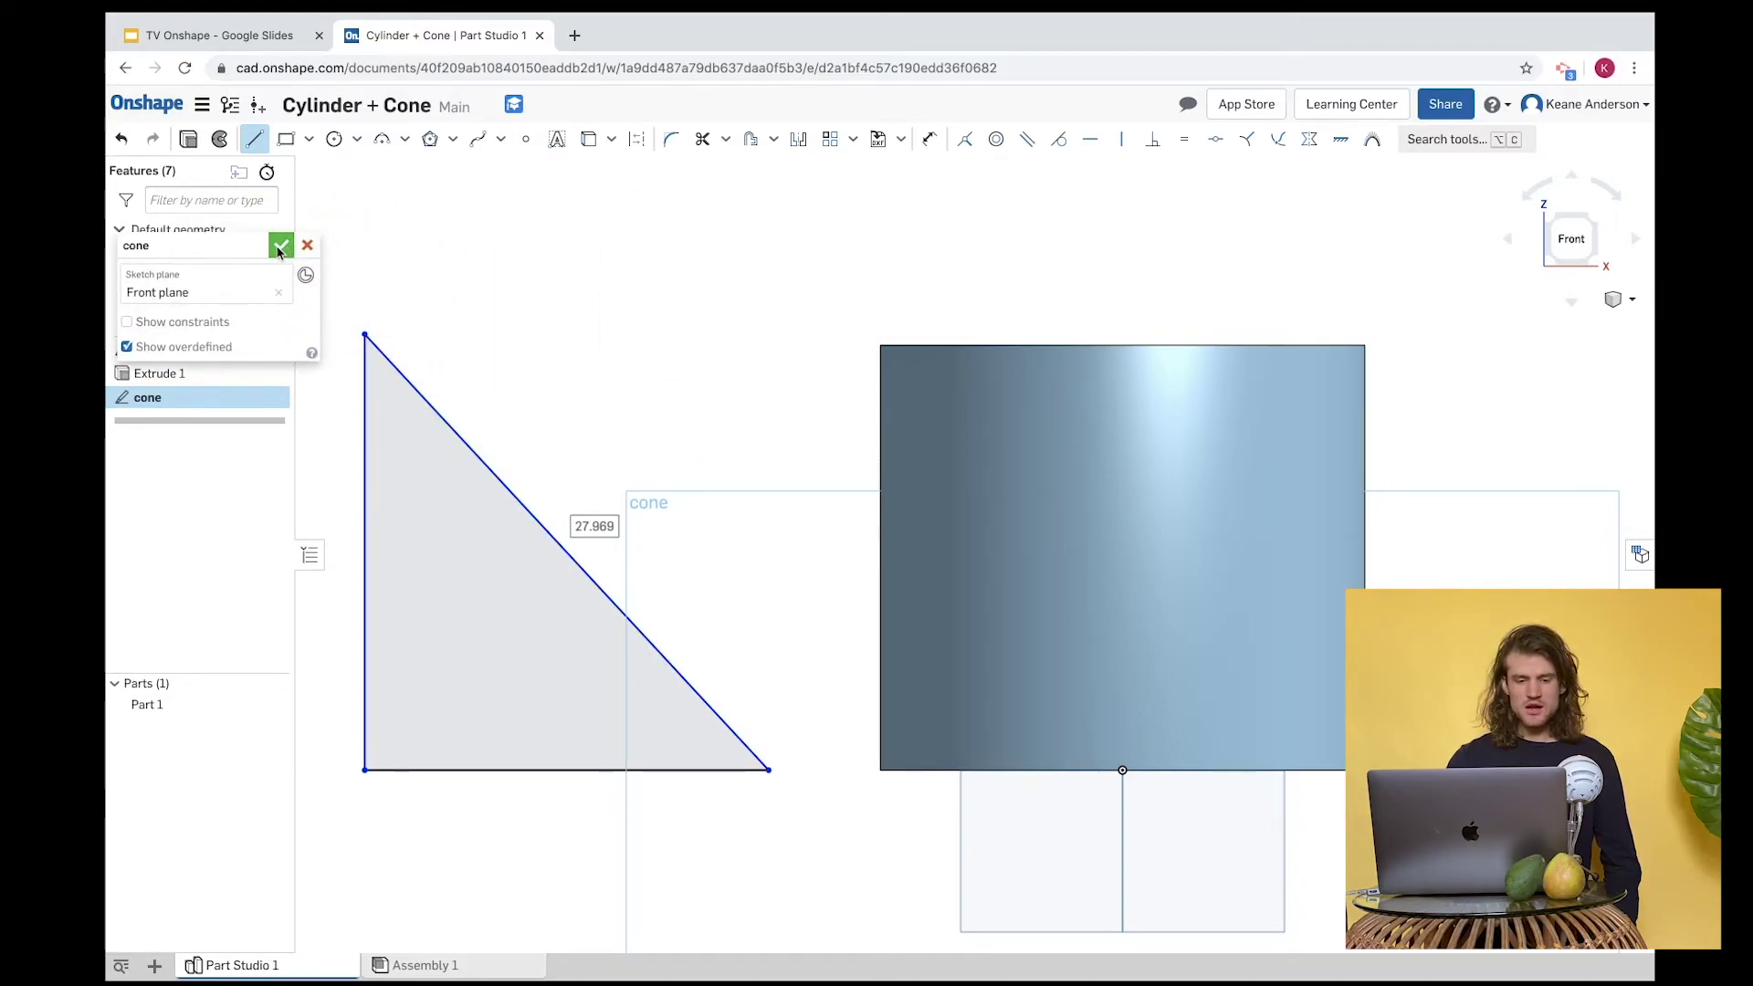
click(281, 245)
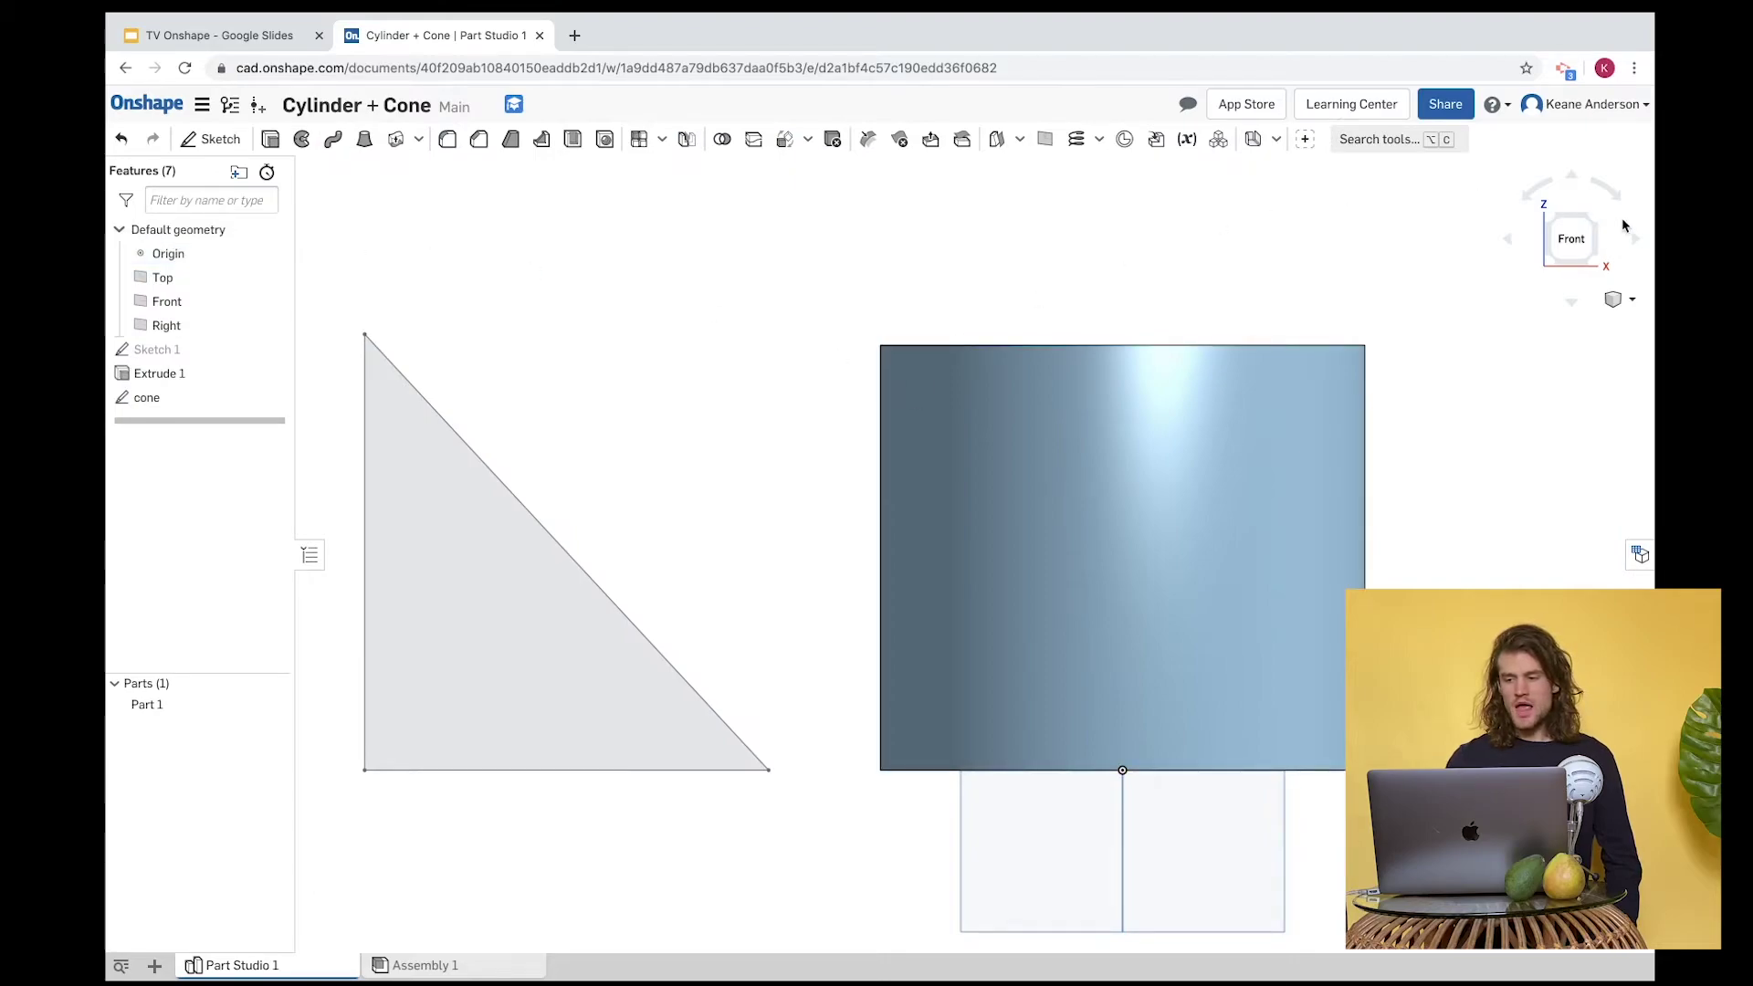
Switch to an isometric view and start a Revolve feature.
click(1594, 222)
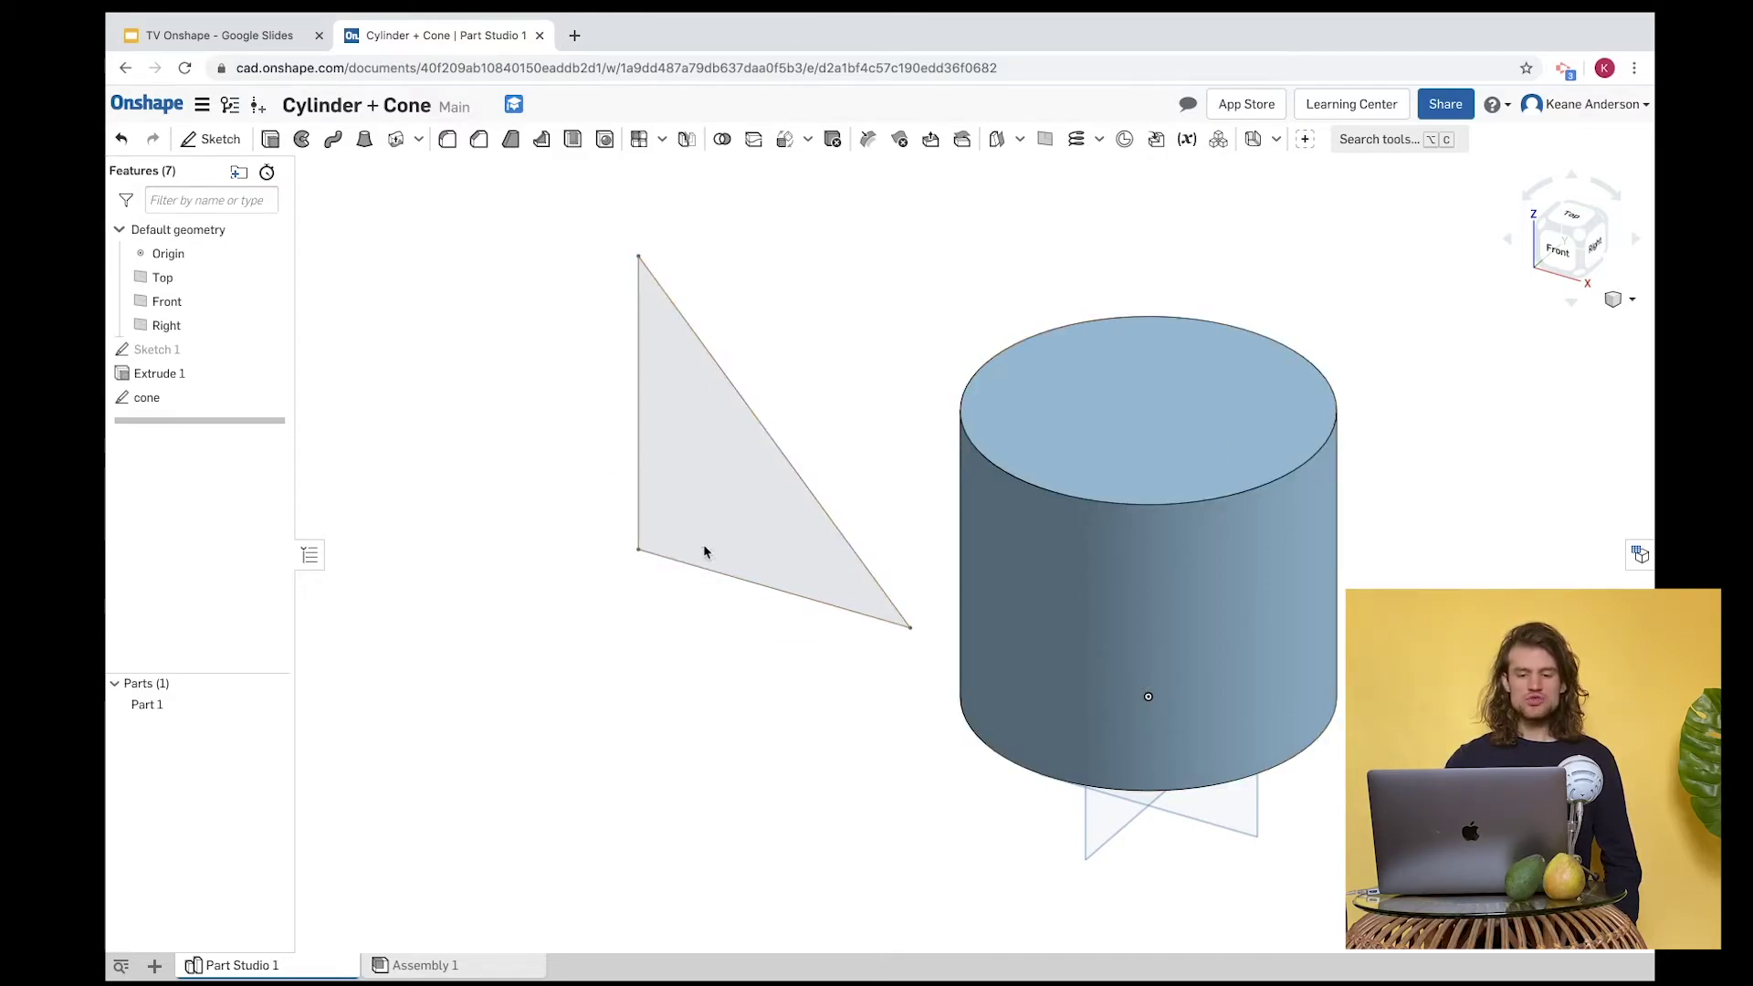
click(301, 140)
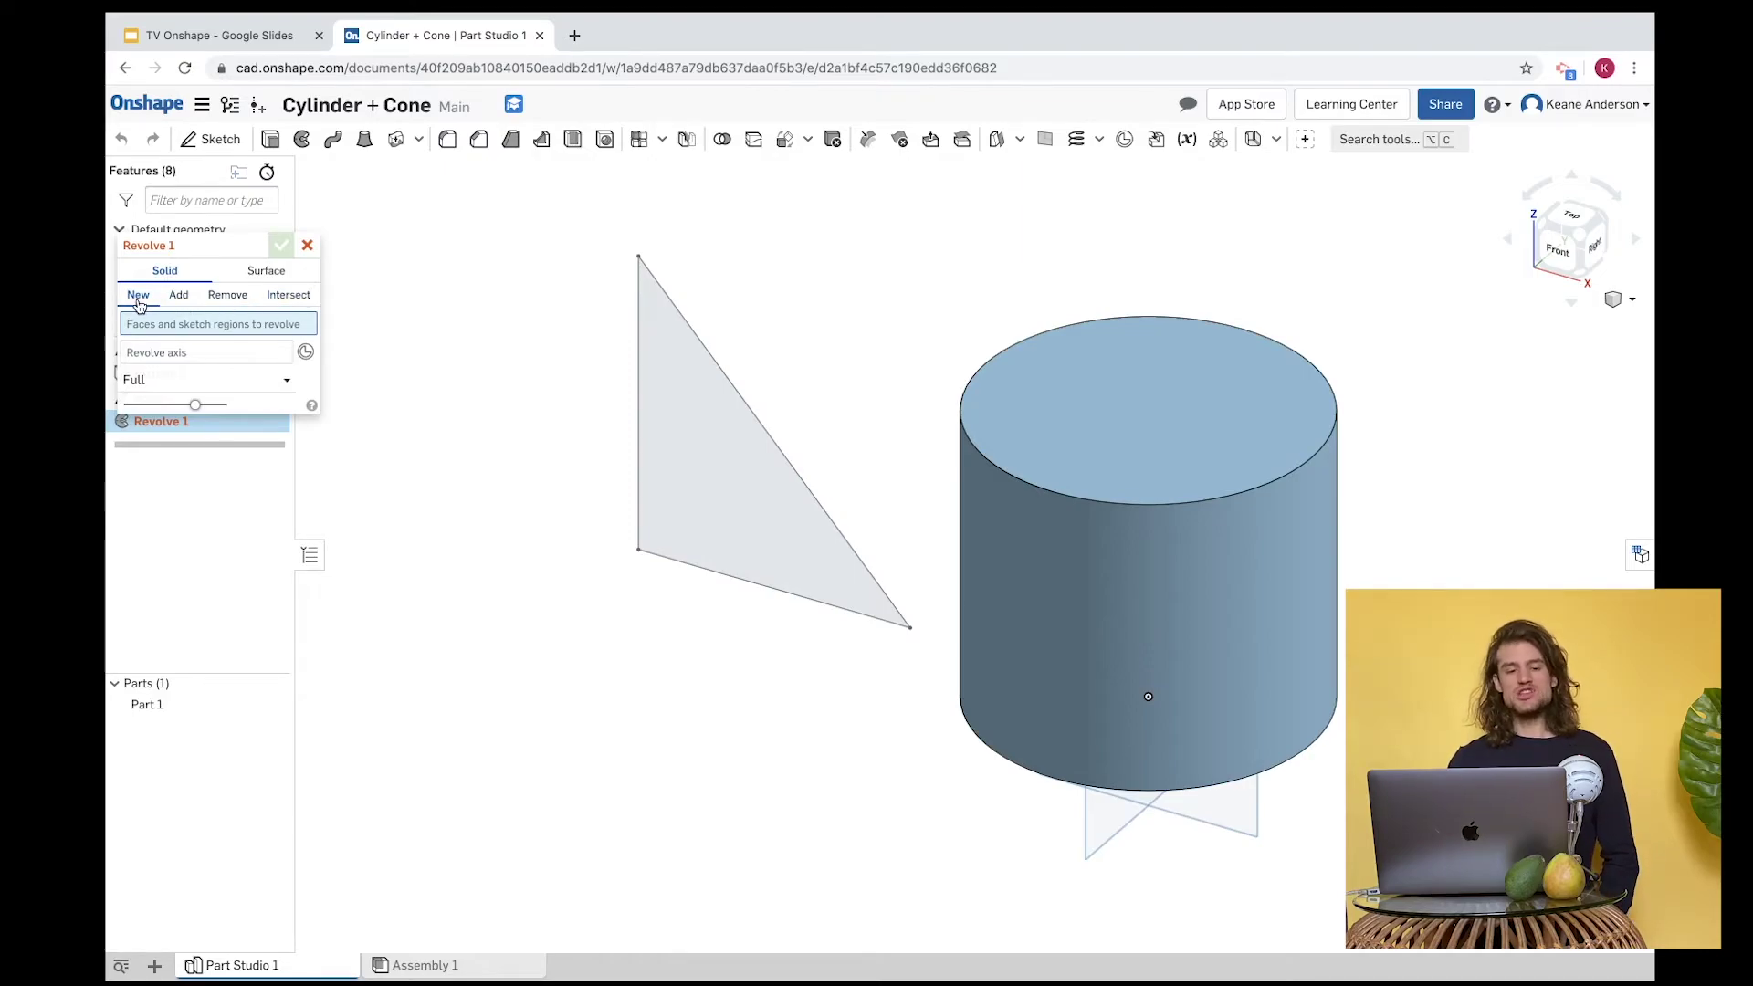
Select the triangle as the revolve region and its vertical edge as the axis.
click(760, 431)
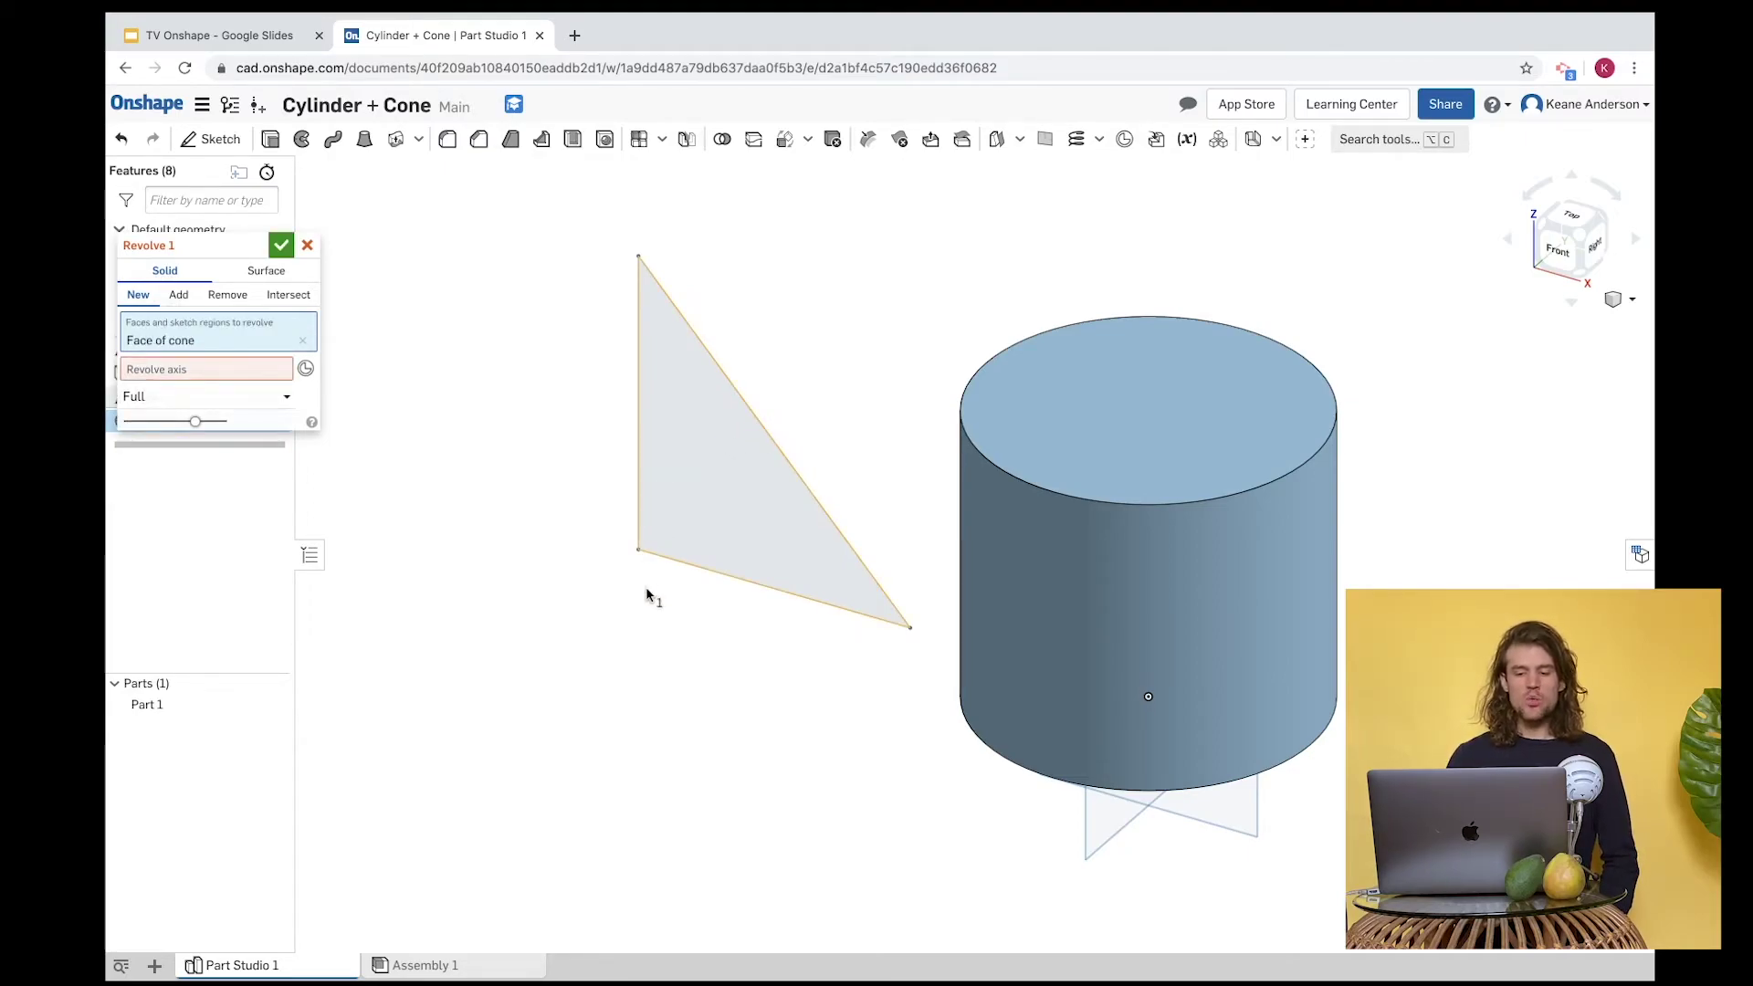
click(248, 373)
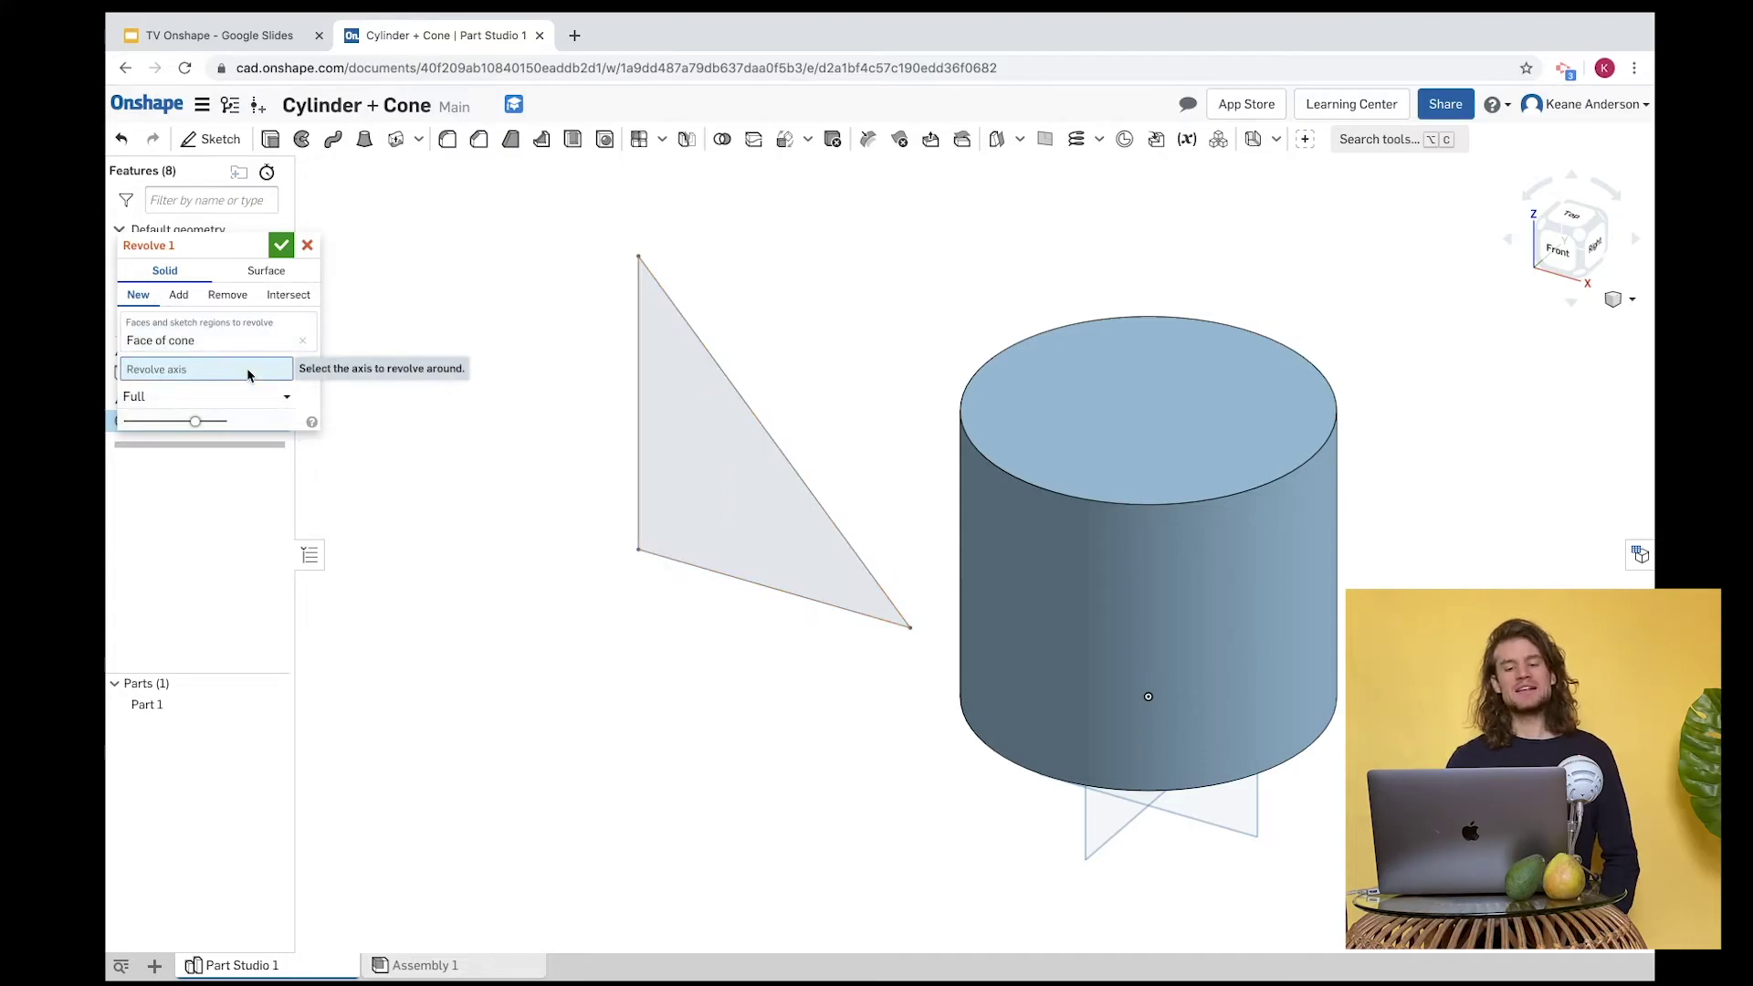
click(637, 419)
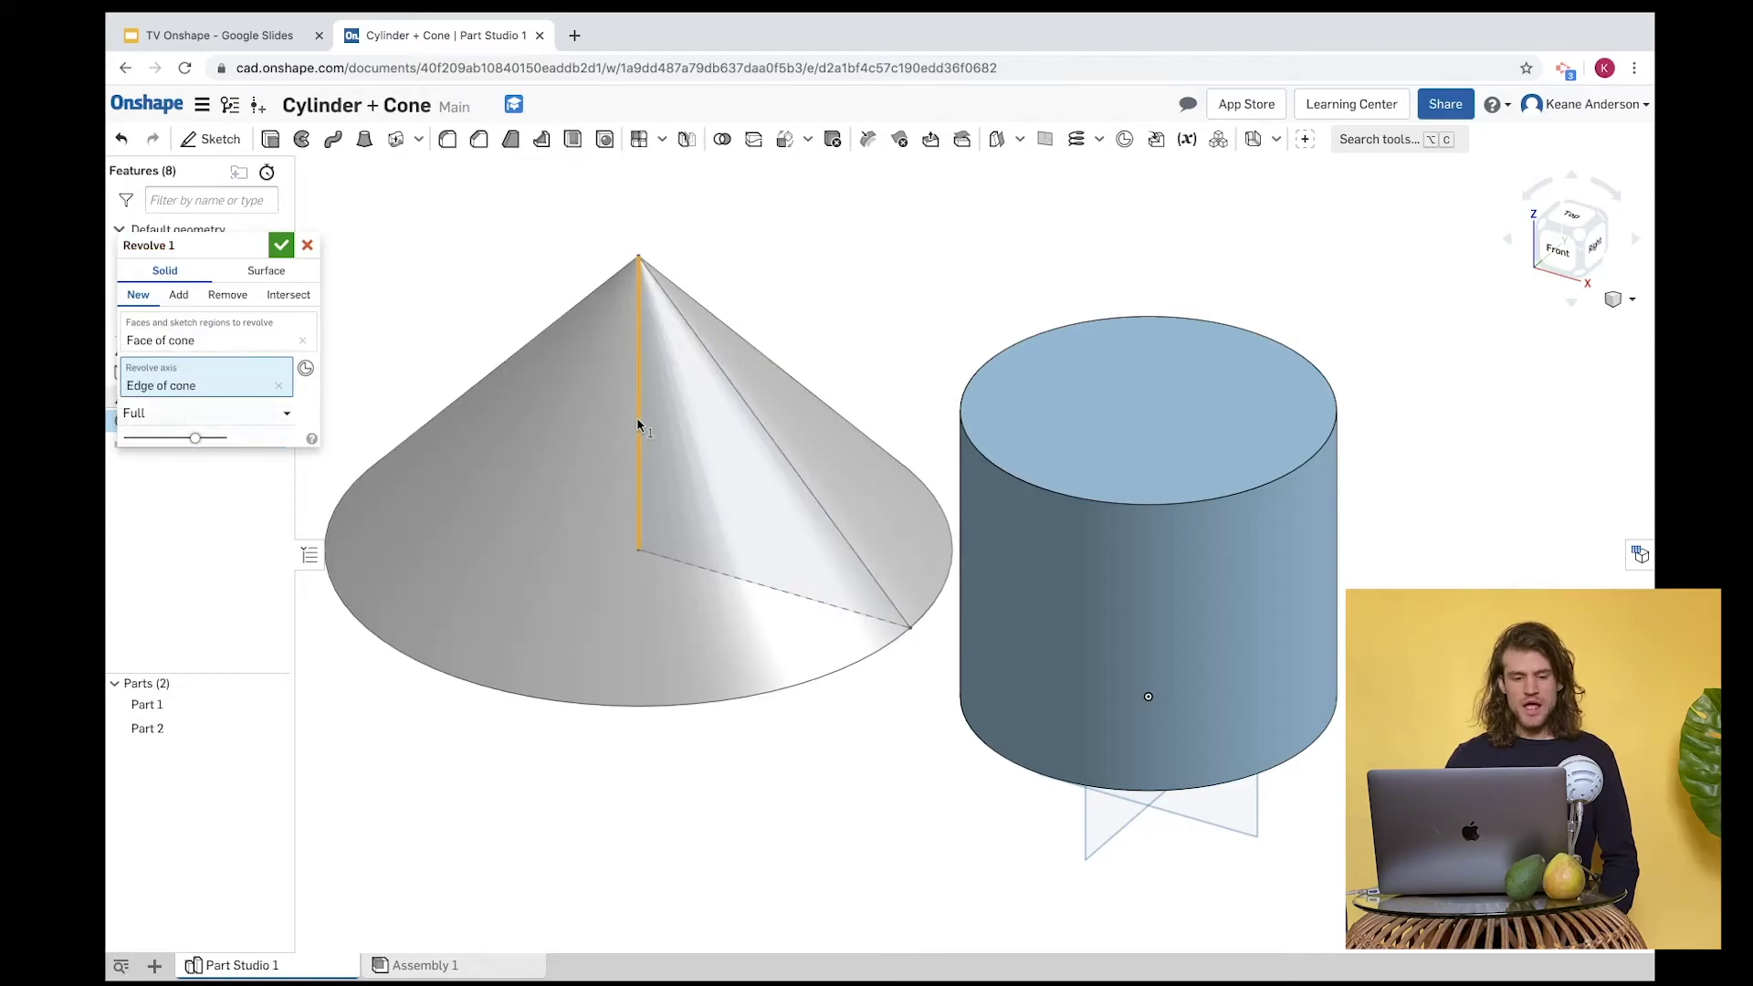
Try a 105° one-direction revolve, then switch back to Full and confirm the cone.
click(286, 413)
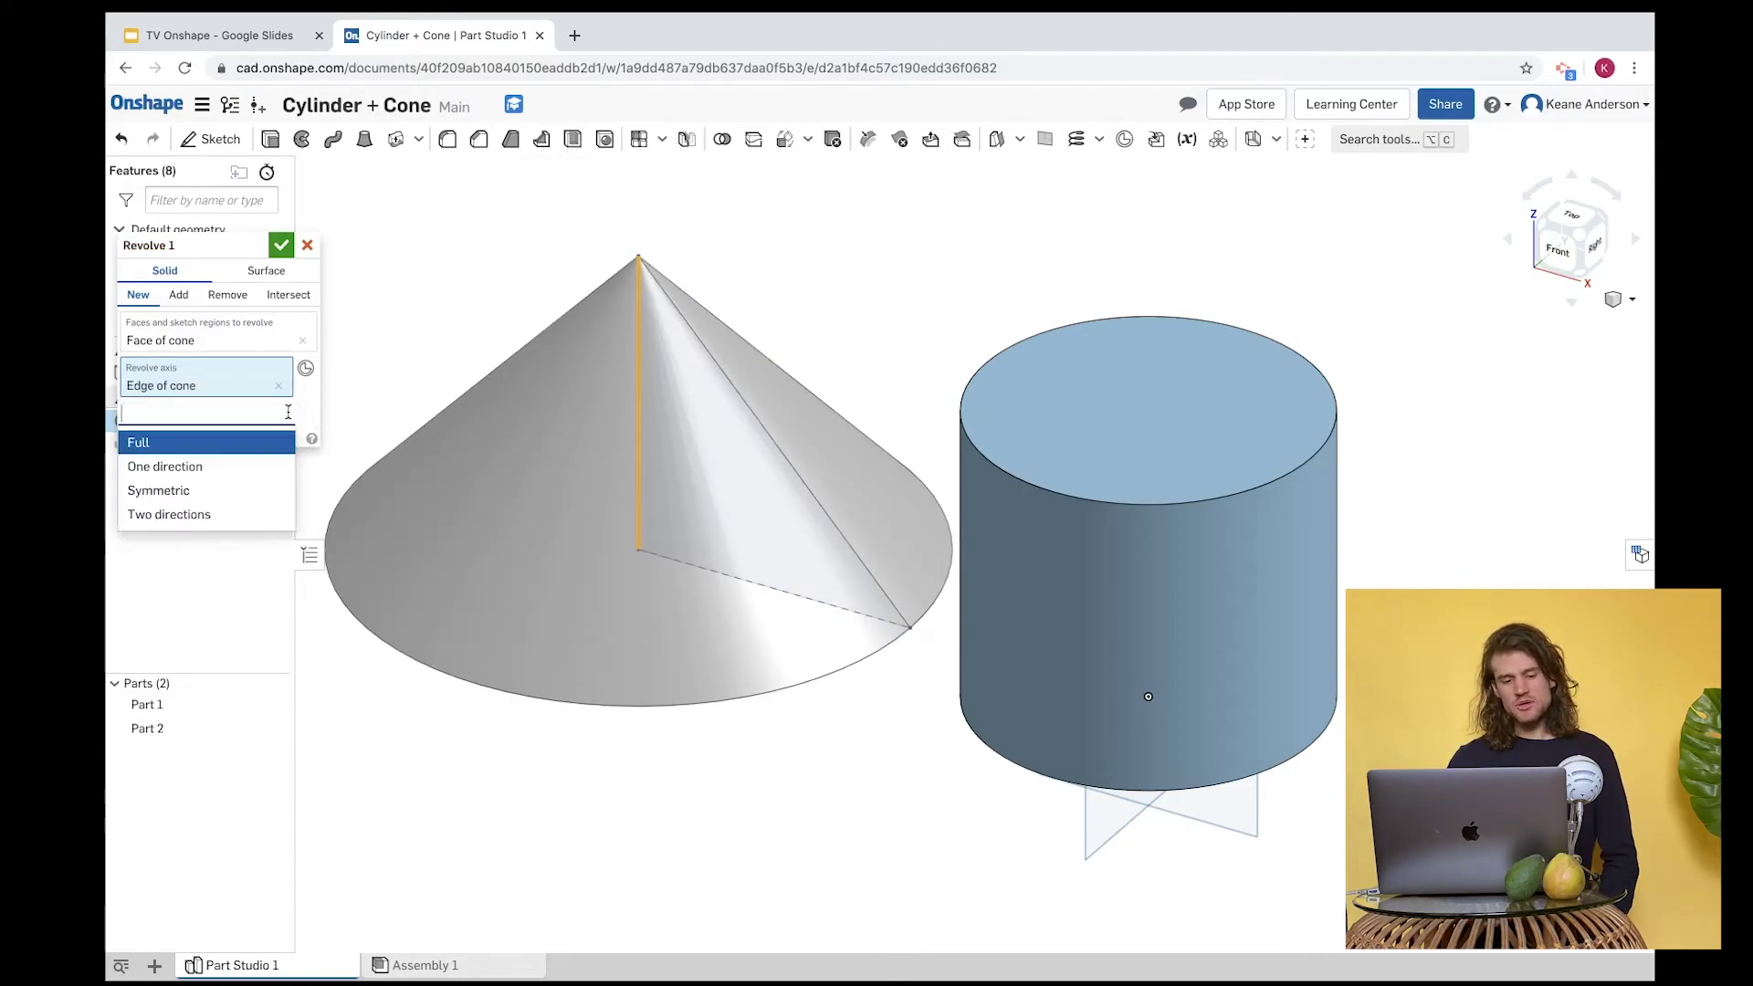
click(216, 466)
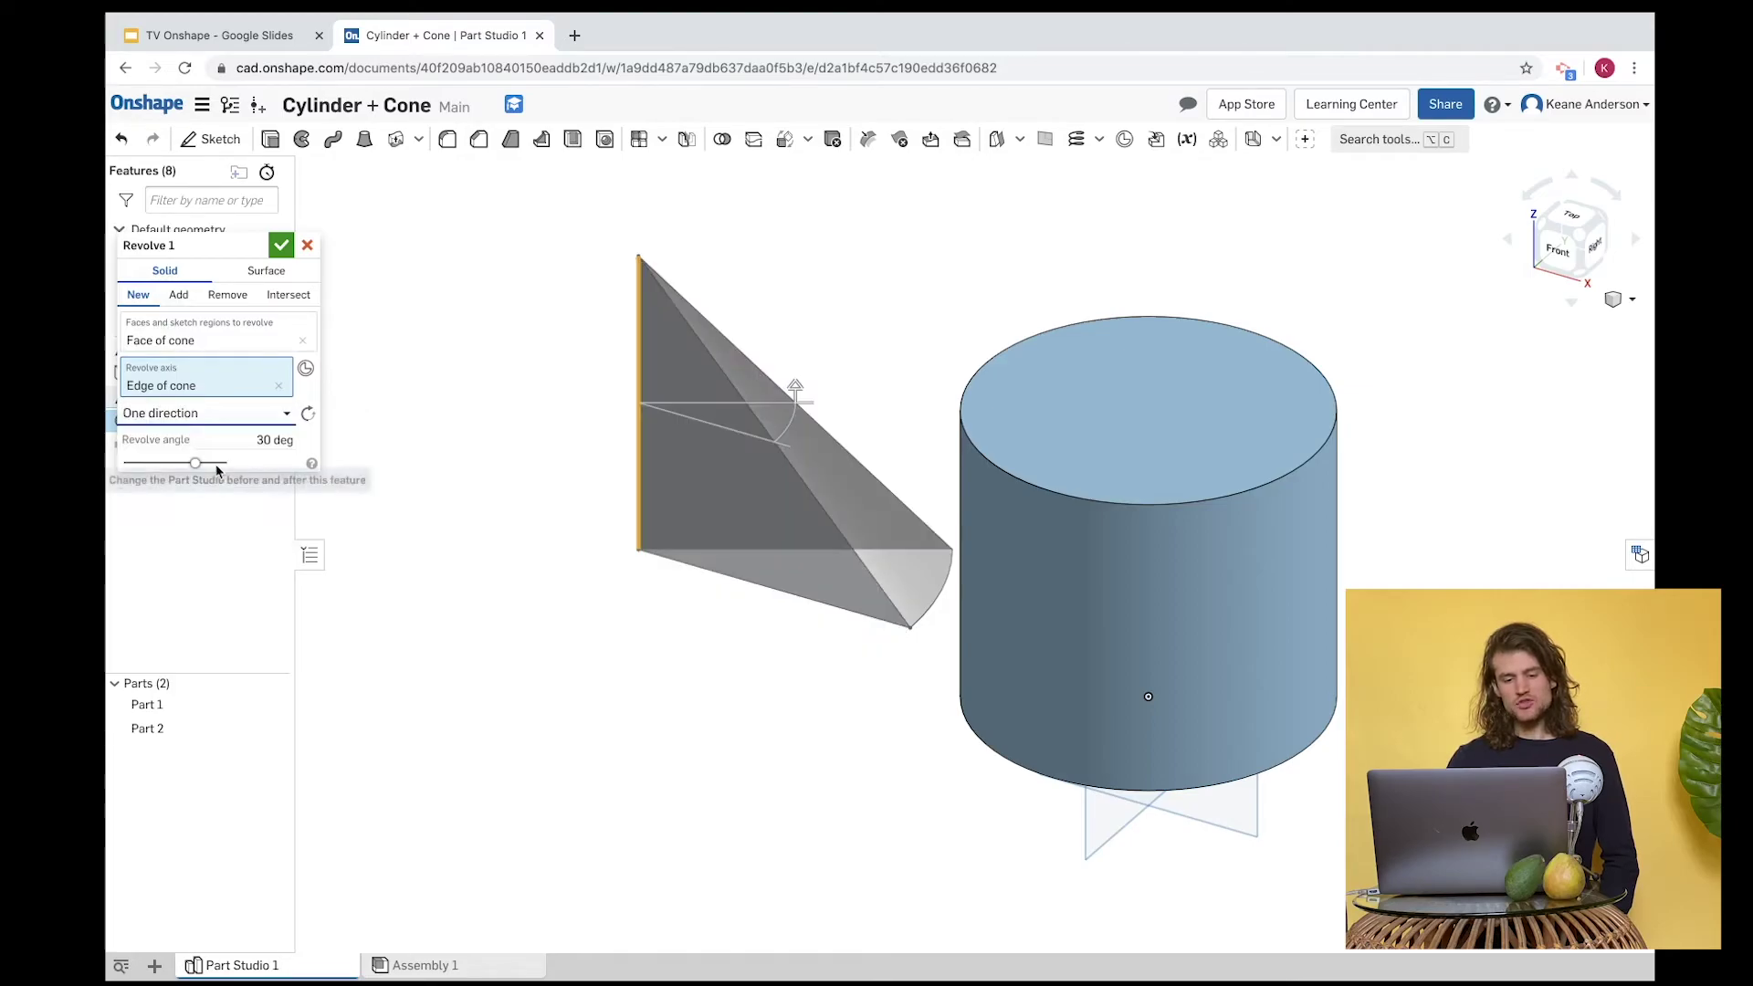
drag(795, 390, 984, 462)
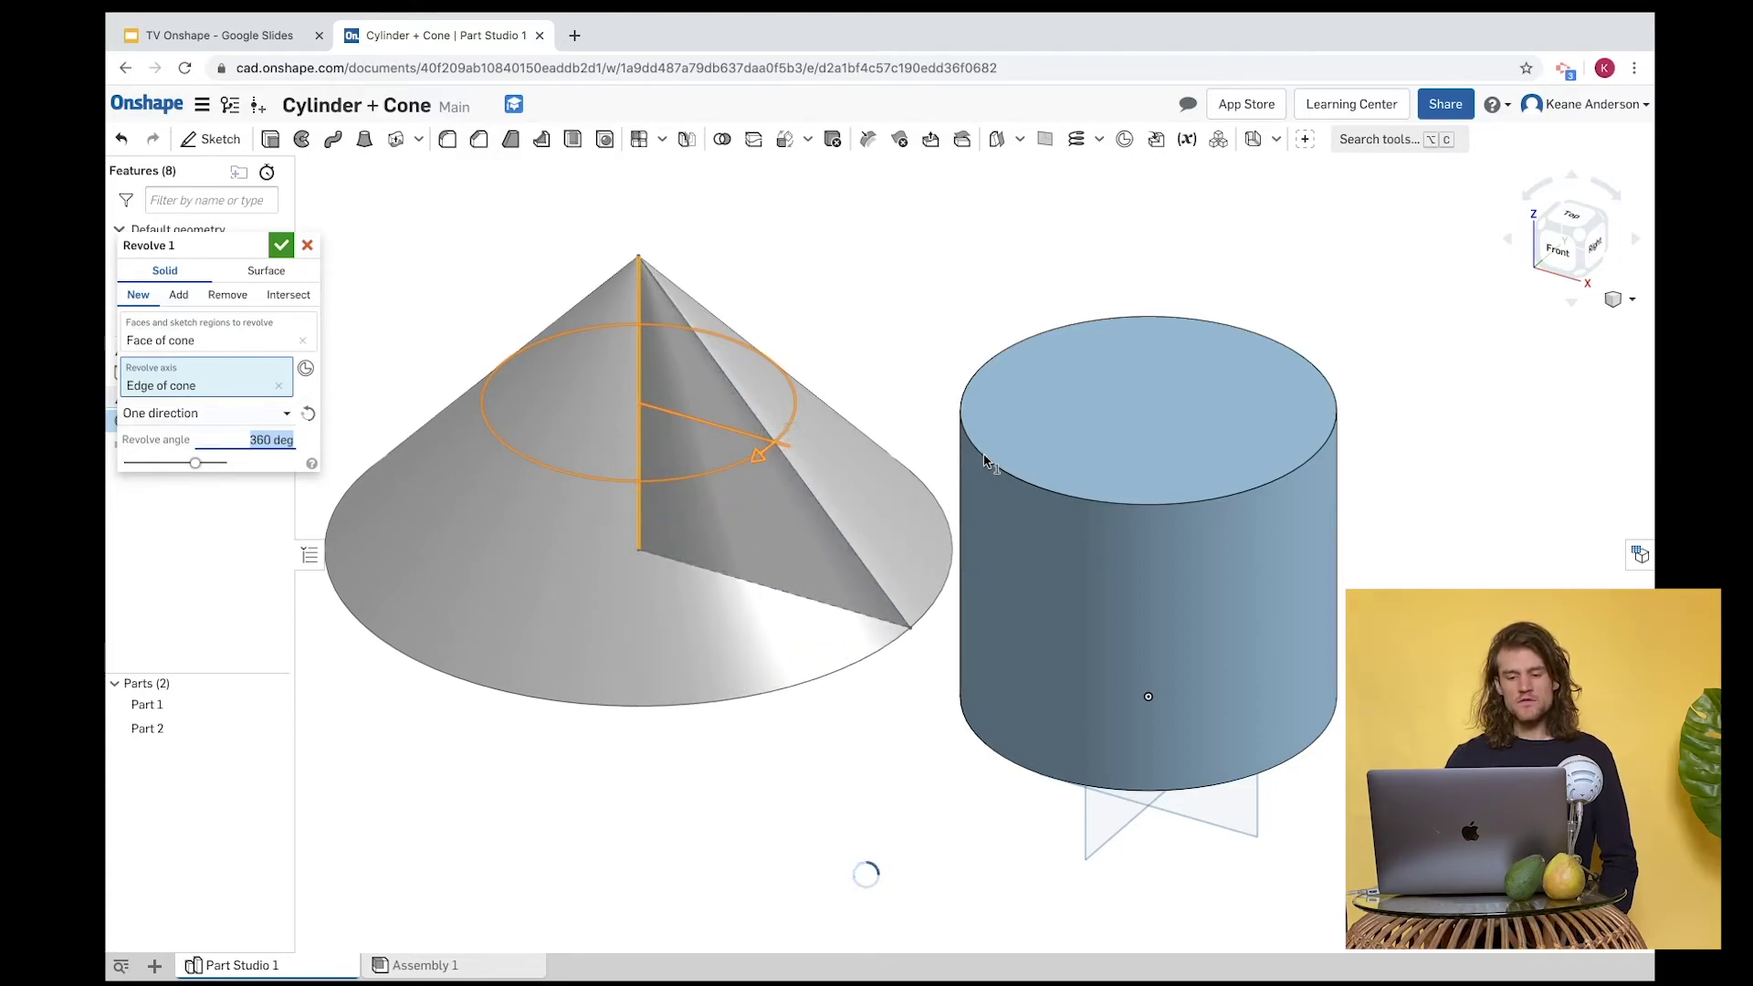
click(284, 413)
click(227, 446)
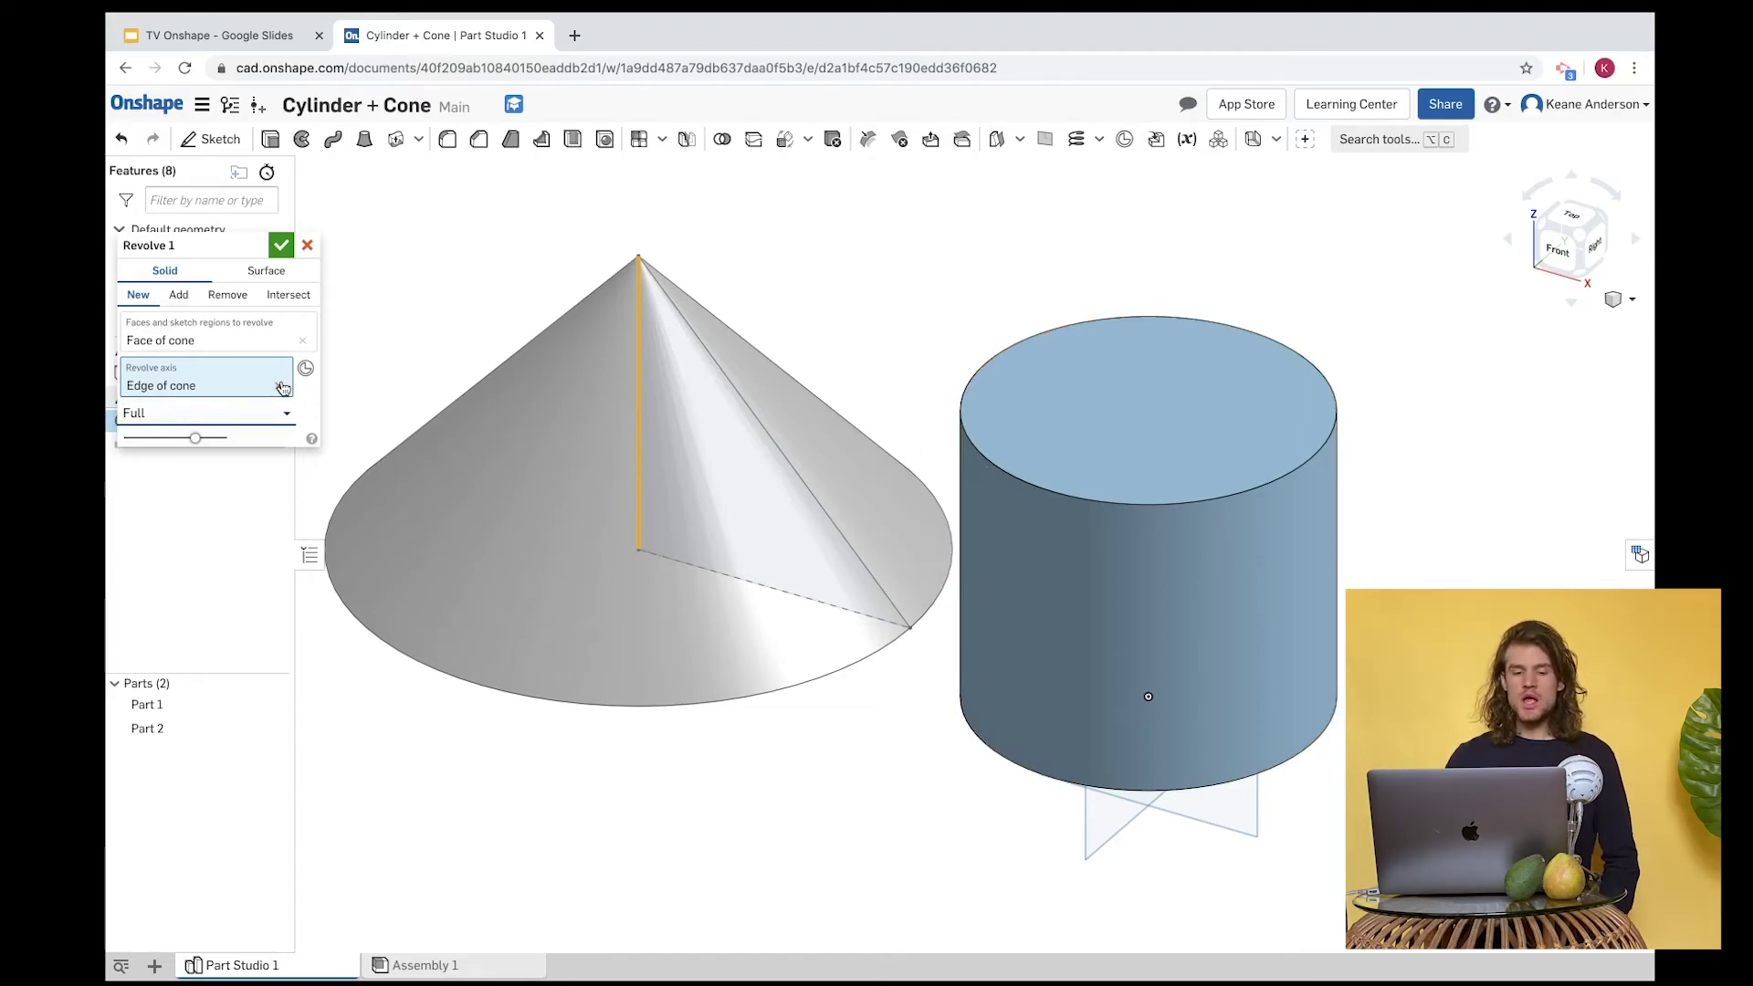
click(282, 247)
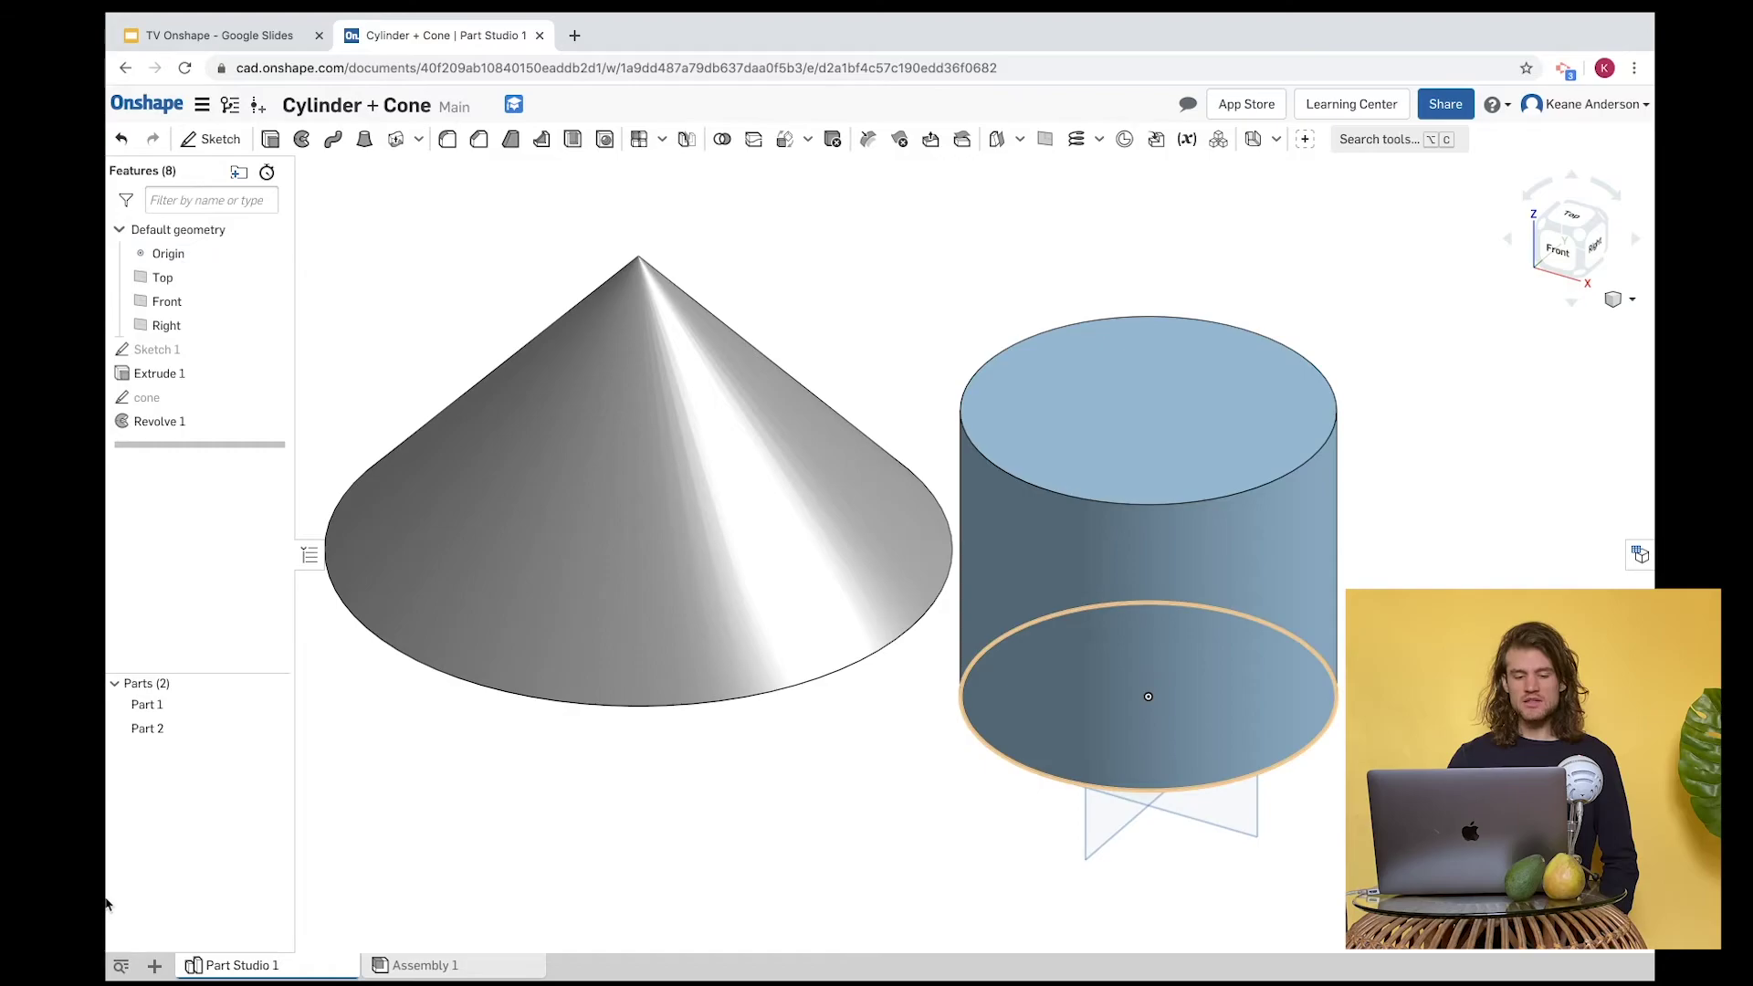
Measure Part 2's volume at 7762.763 cm³ and reopen the cone sketch.
click(147, 728)
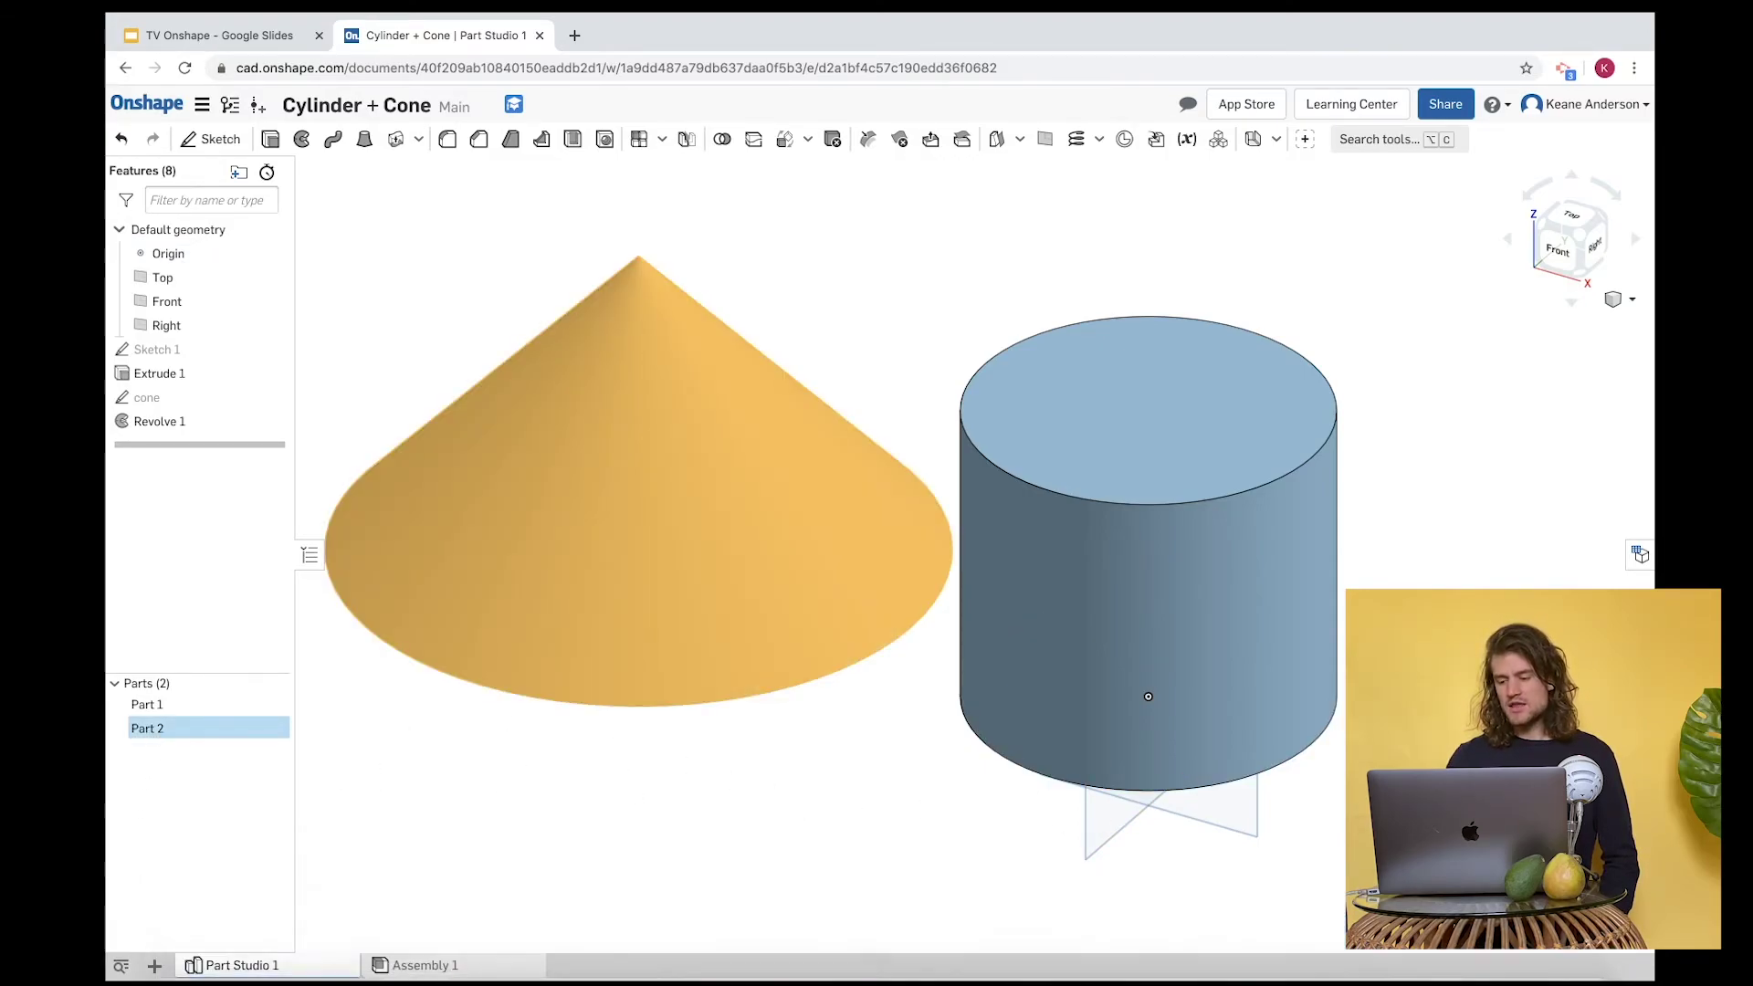
click(1640, 554)
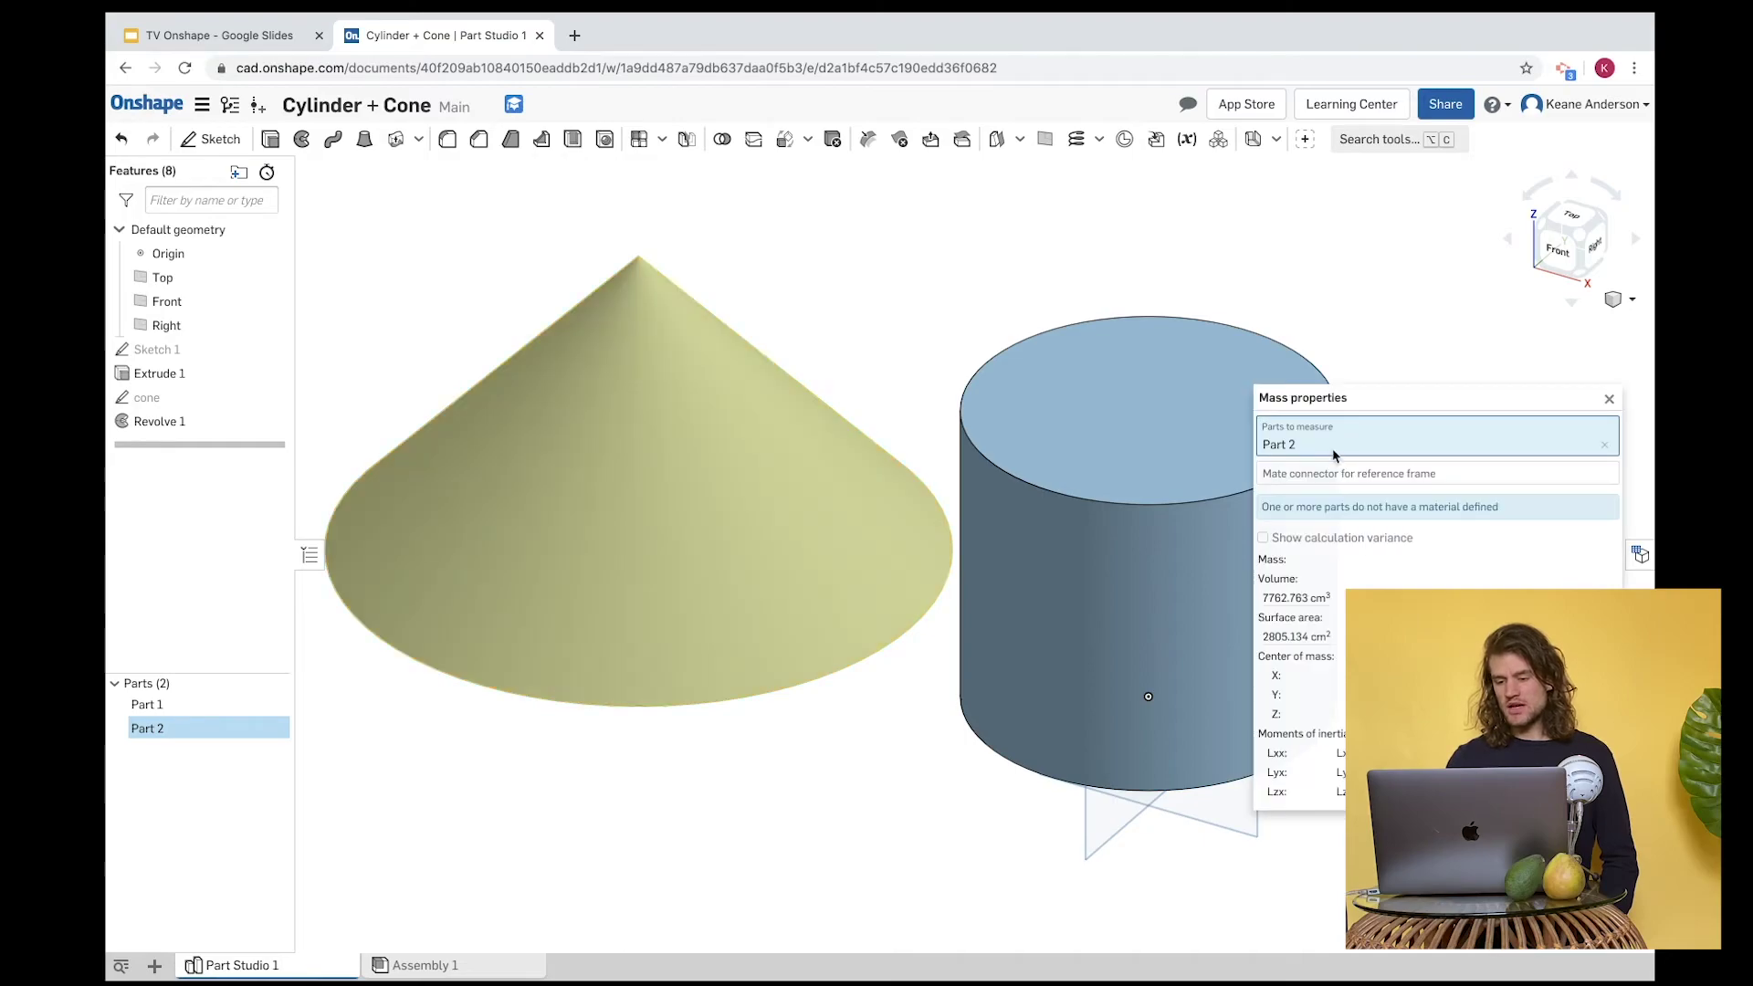
mouse_move(1292, 595)
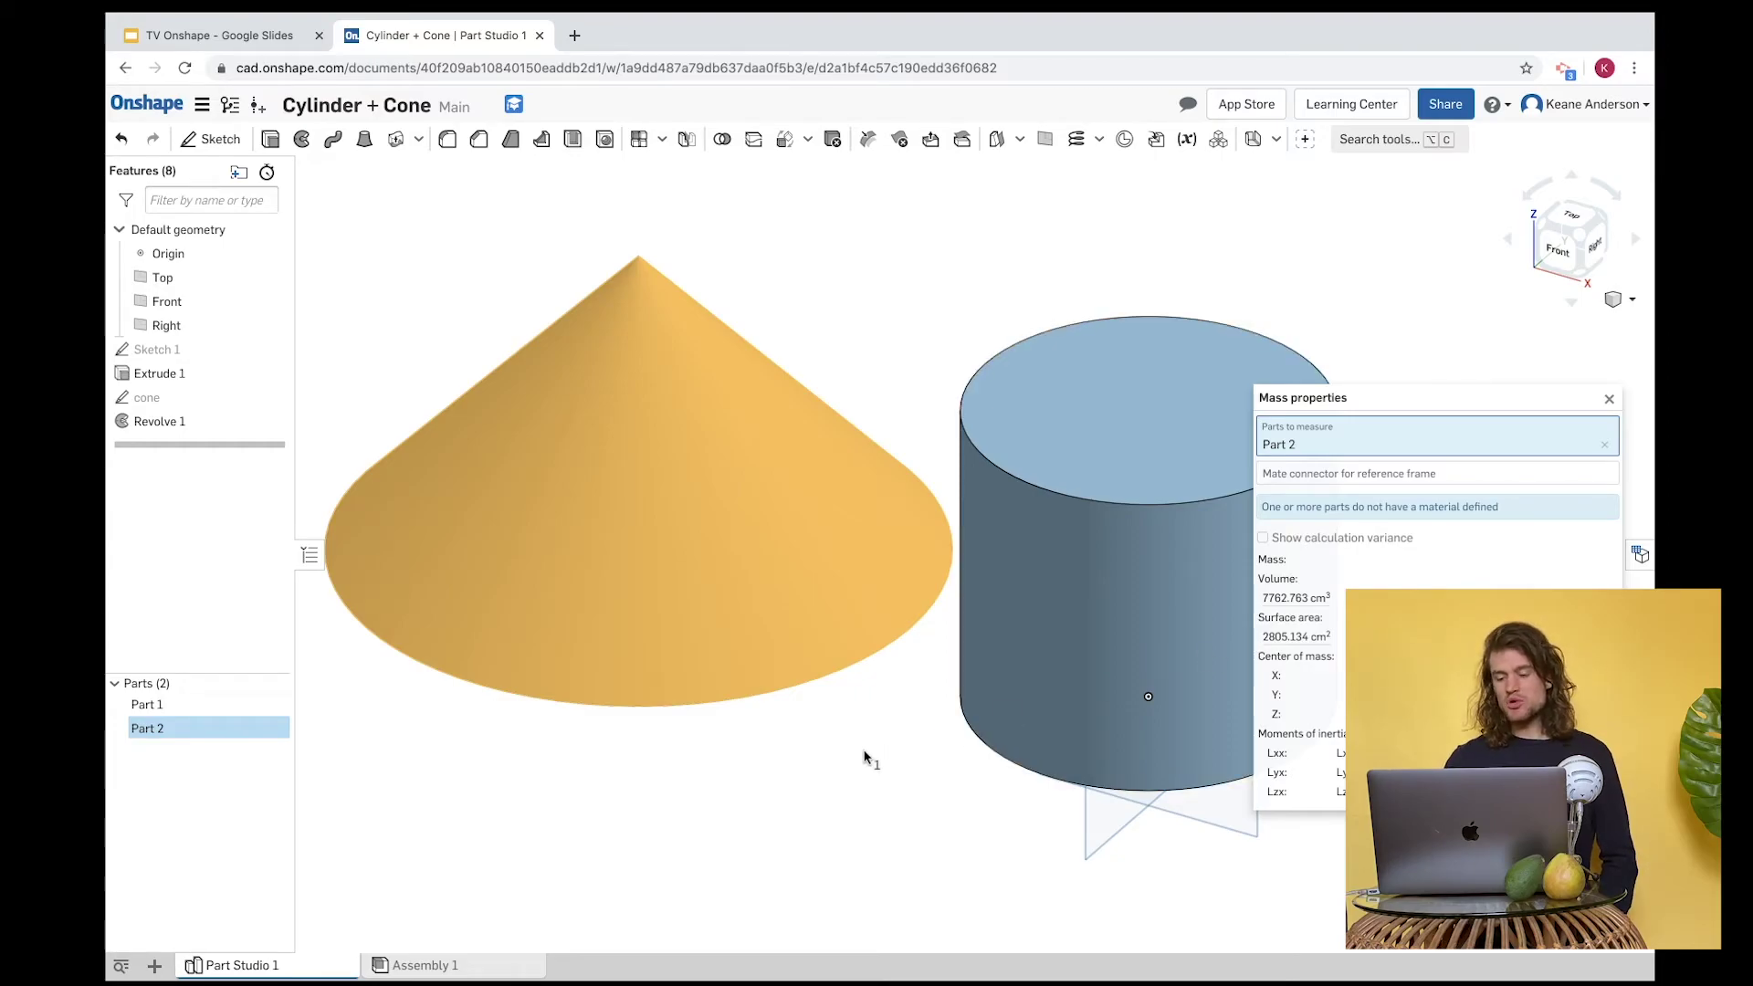
click(1610, 401)
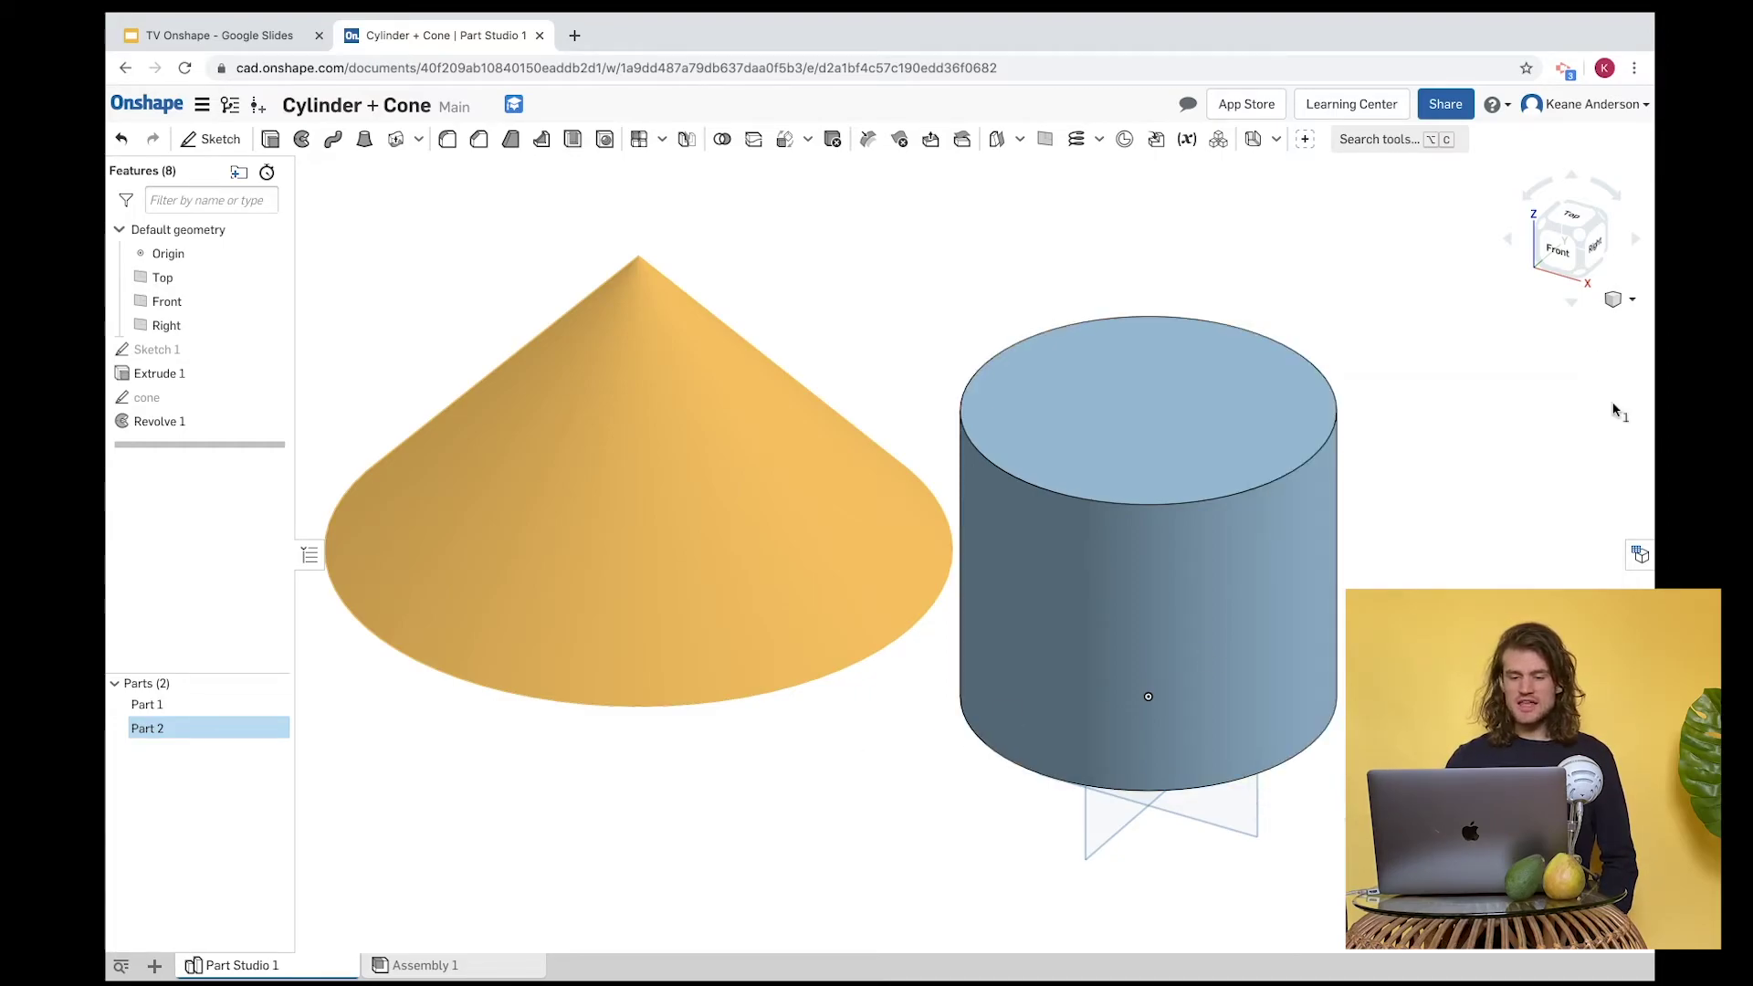
double_click(137, 398)
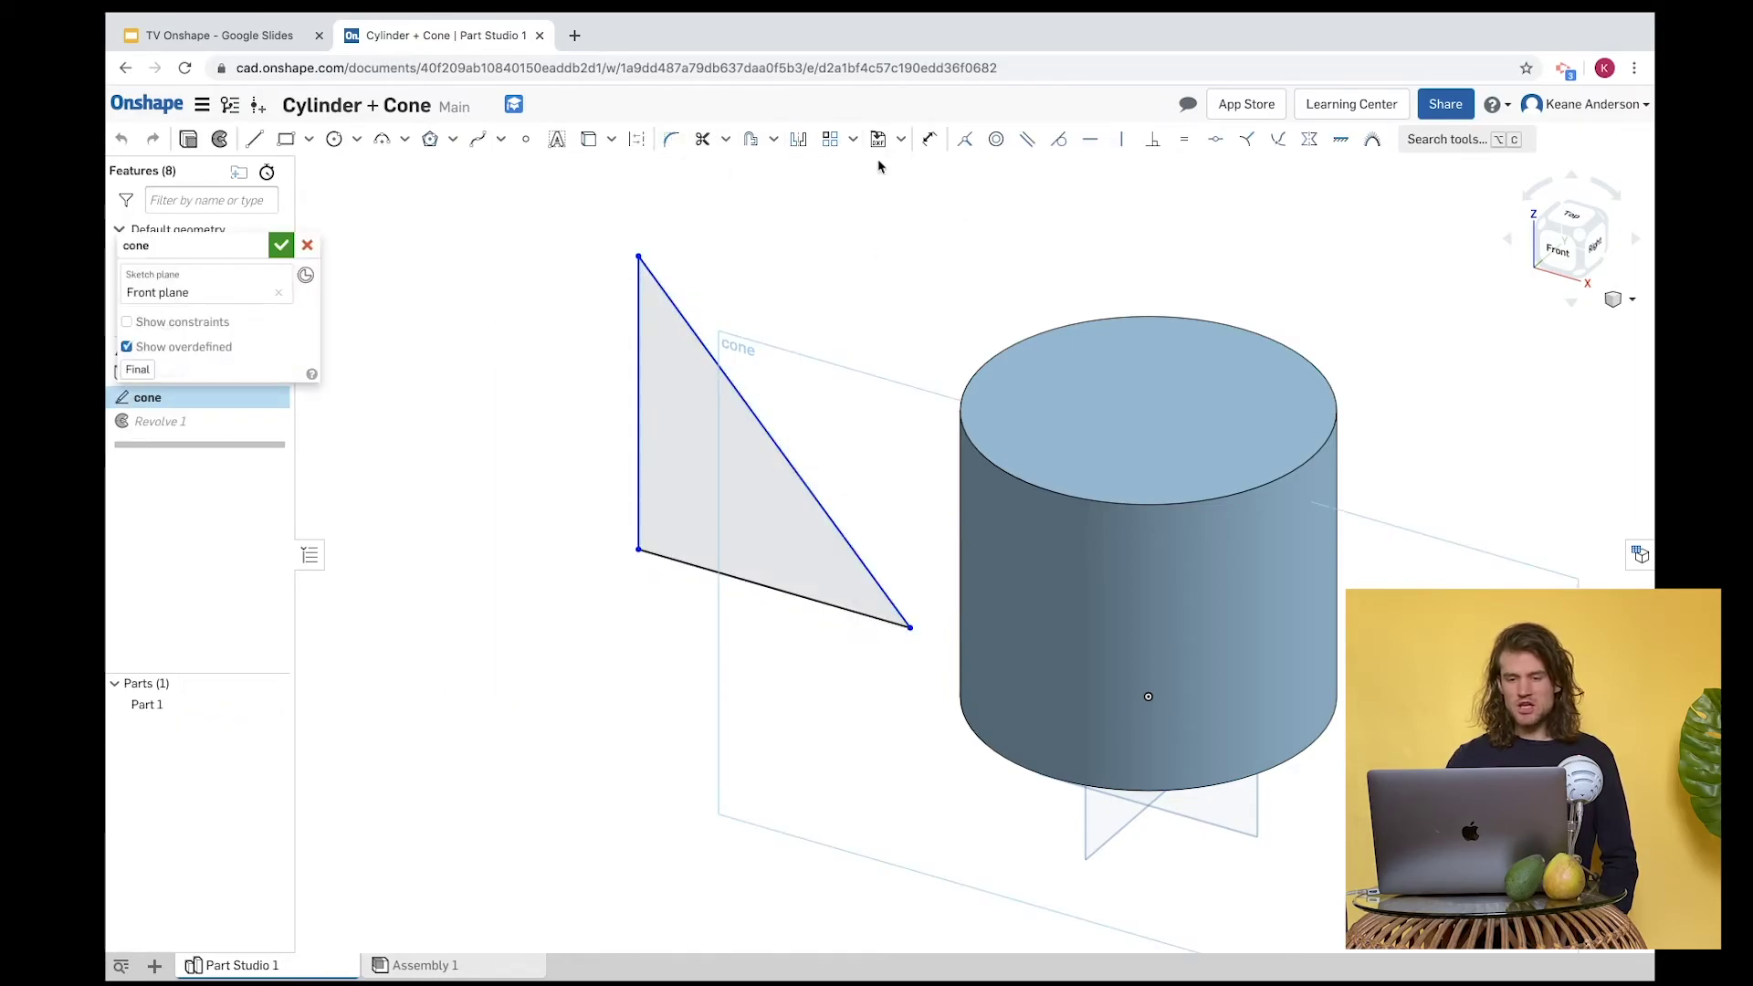
Give the triangle's vertical side a 21.5 height dimension, rebuild the cone, and select Part 2.
click(931, 142)
click(639, 350)
click(576, 369)
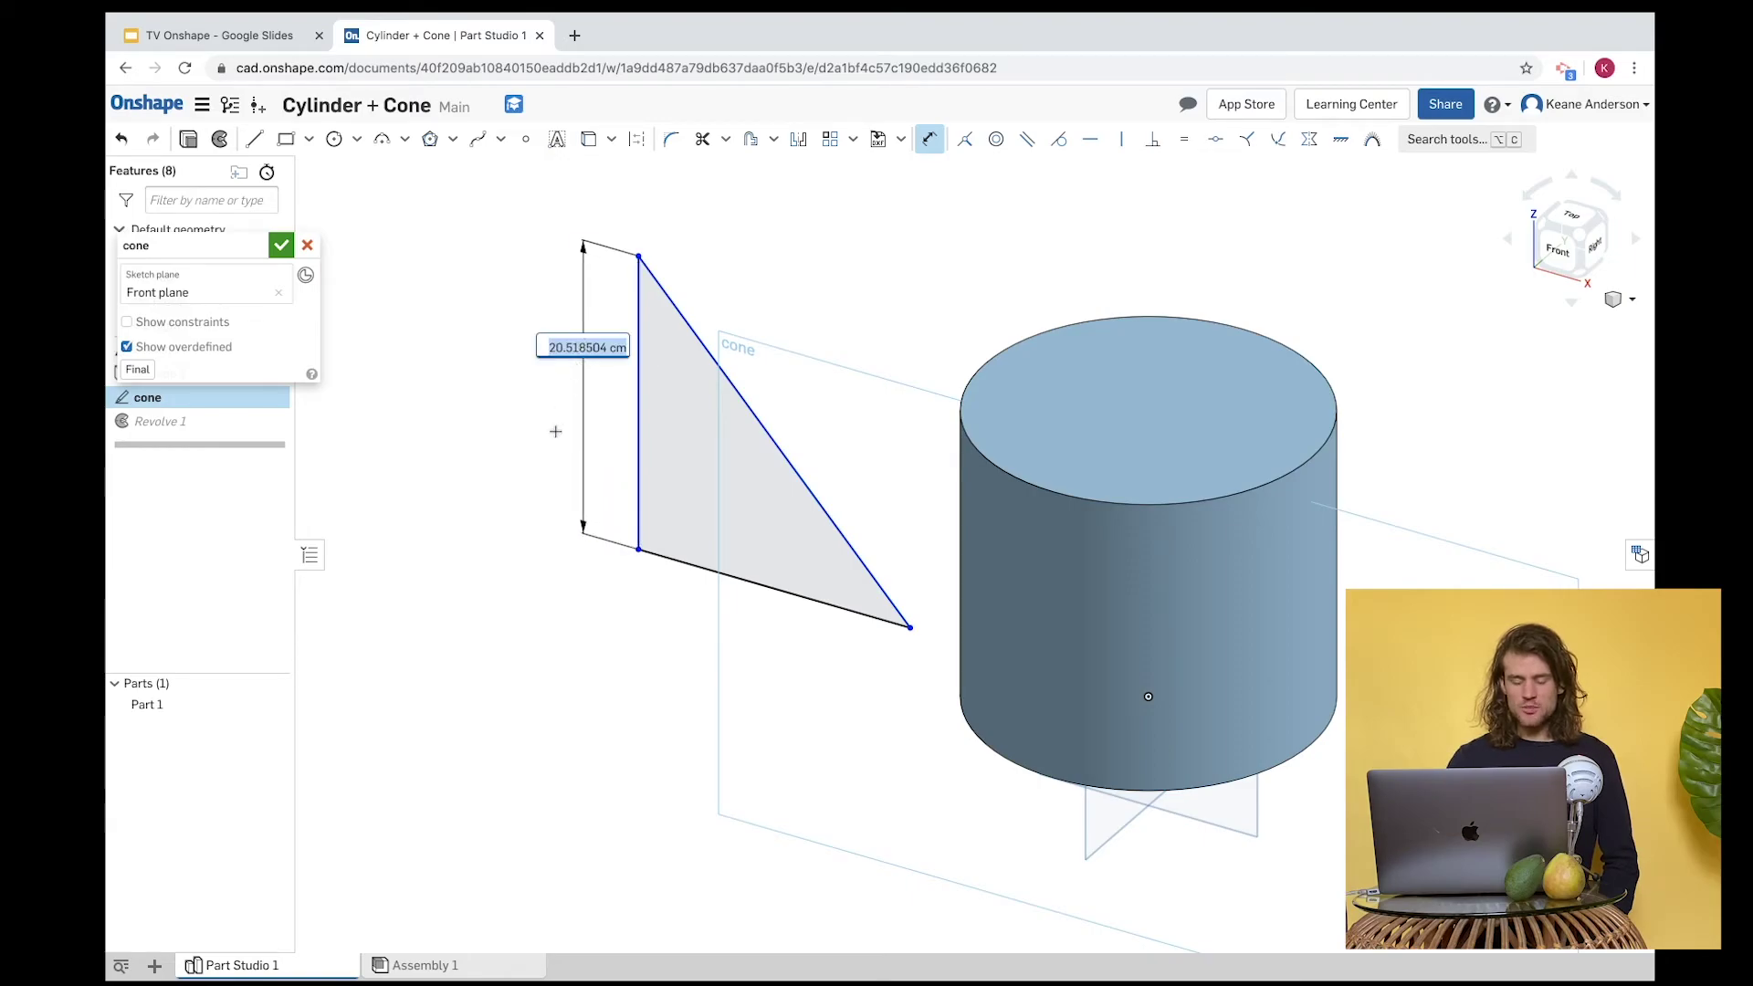
text(21.5)
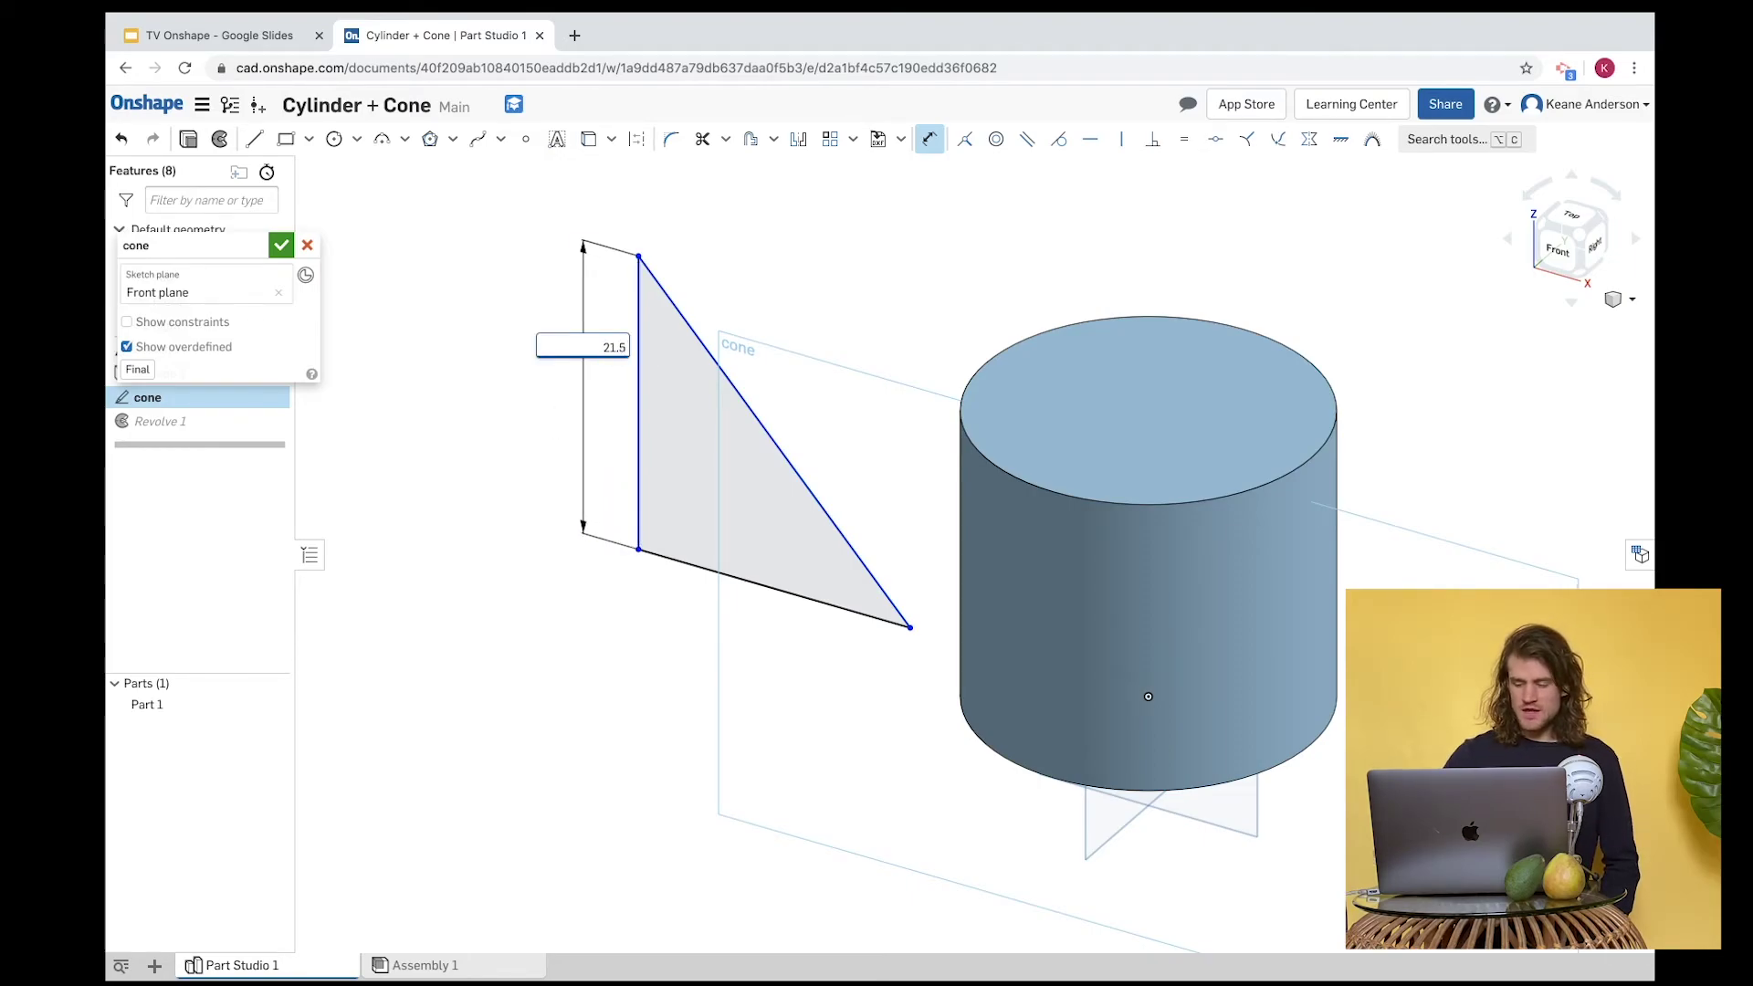
key(Return)
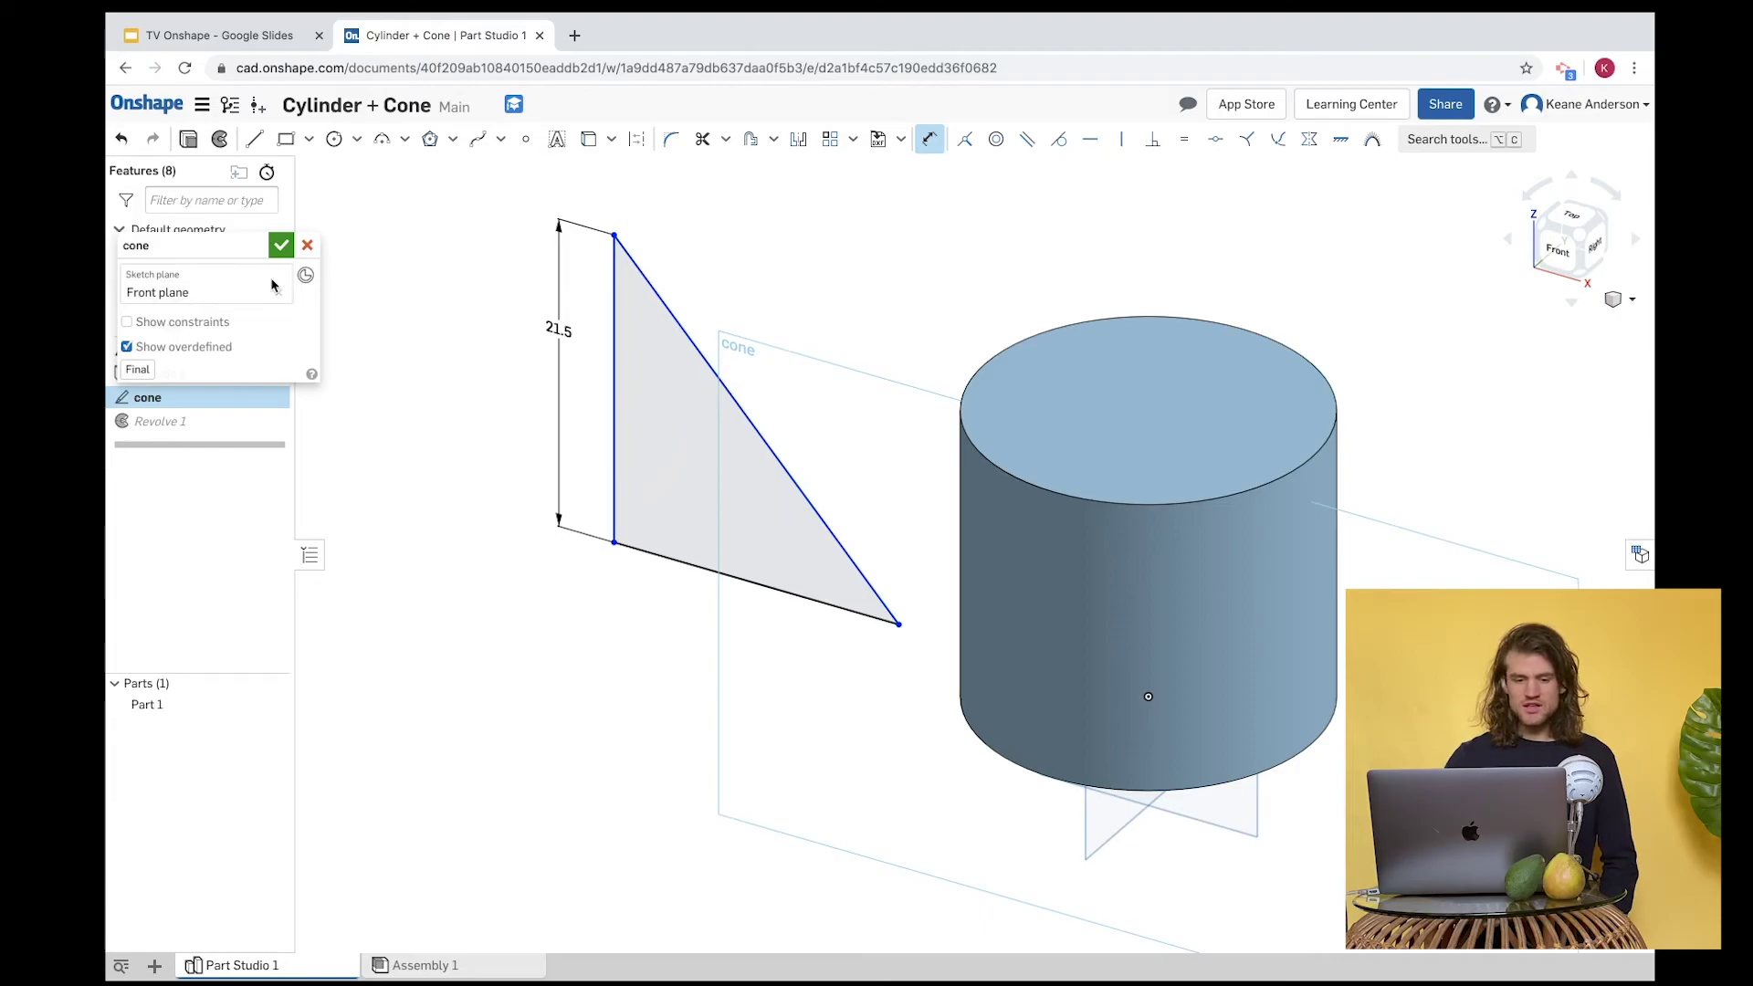
click(281, 245)
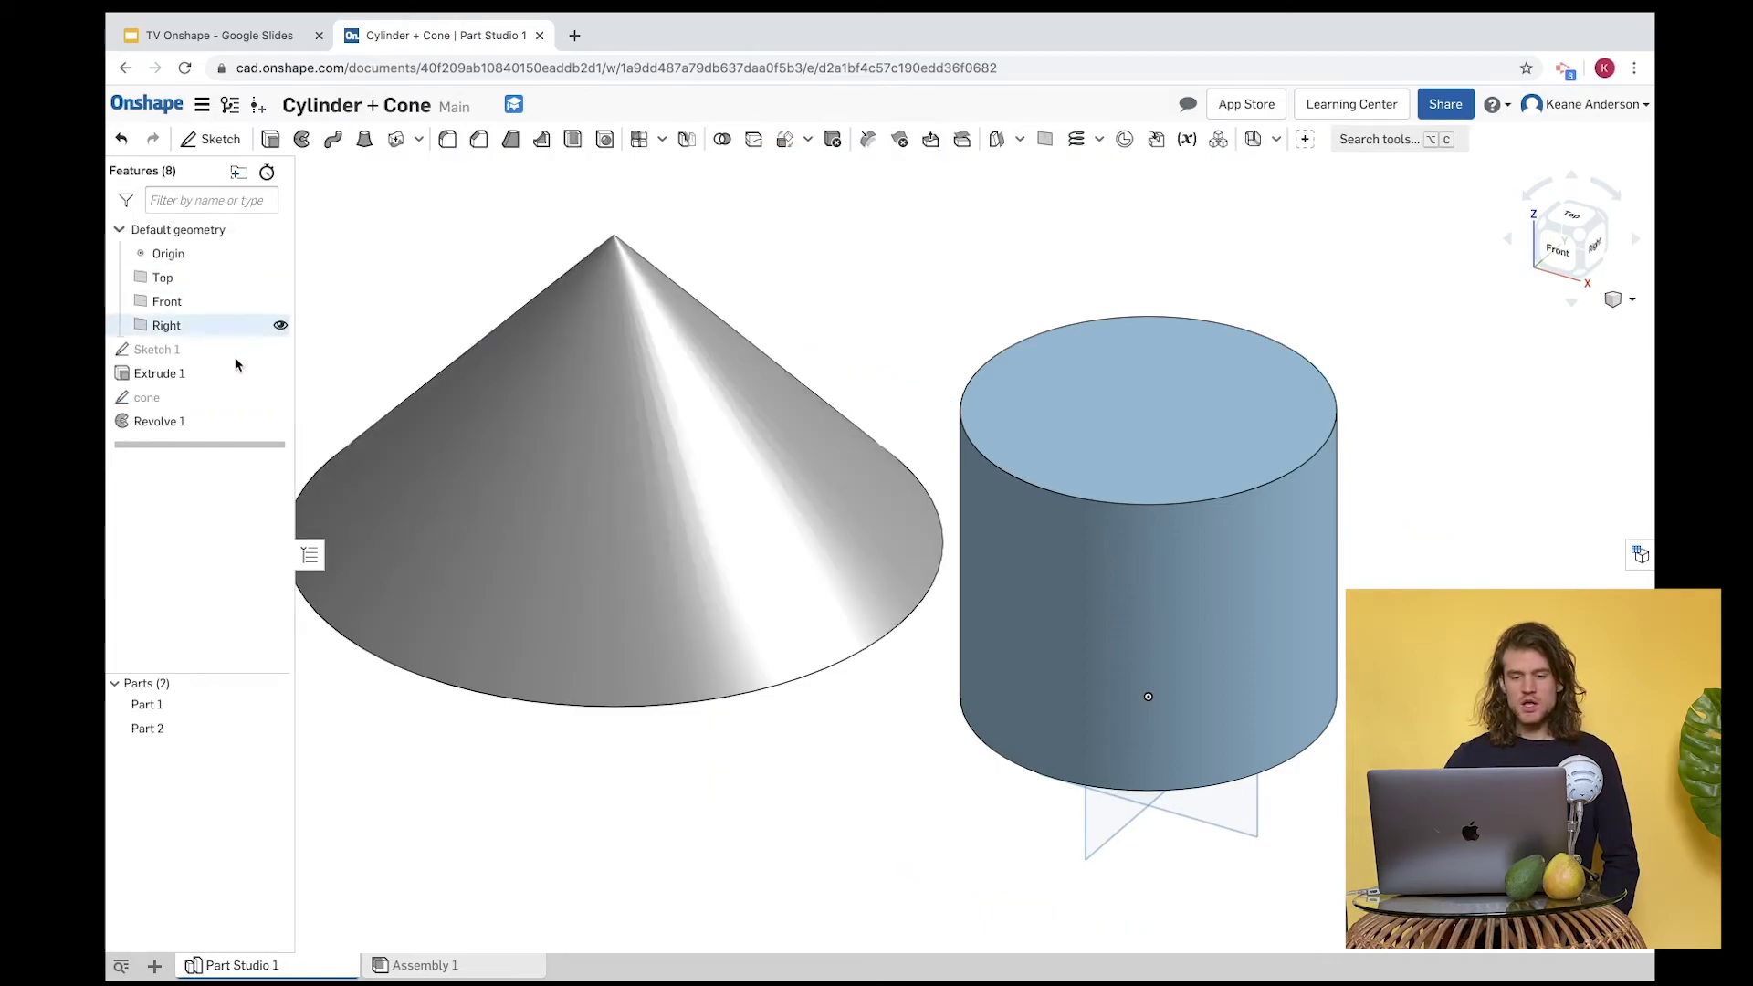
click(148, 728)
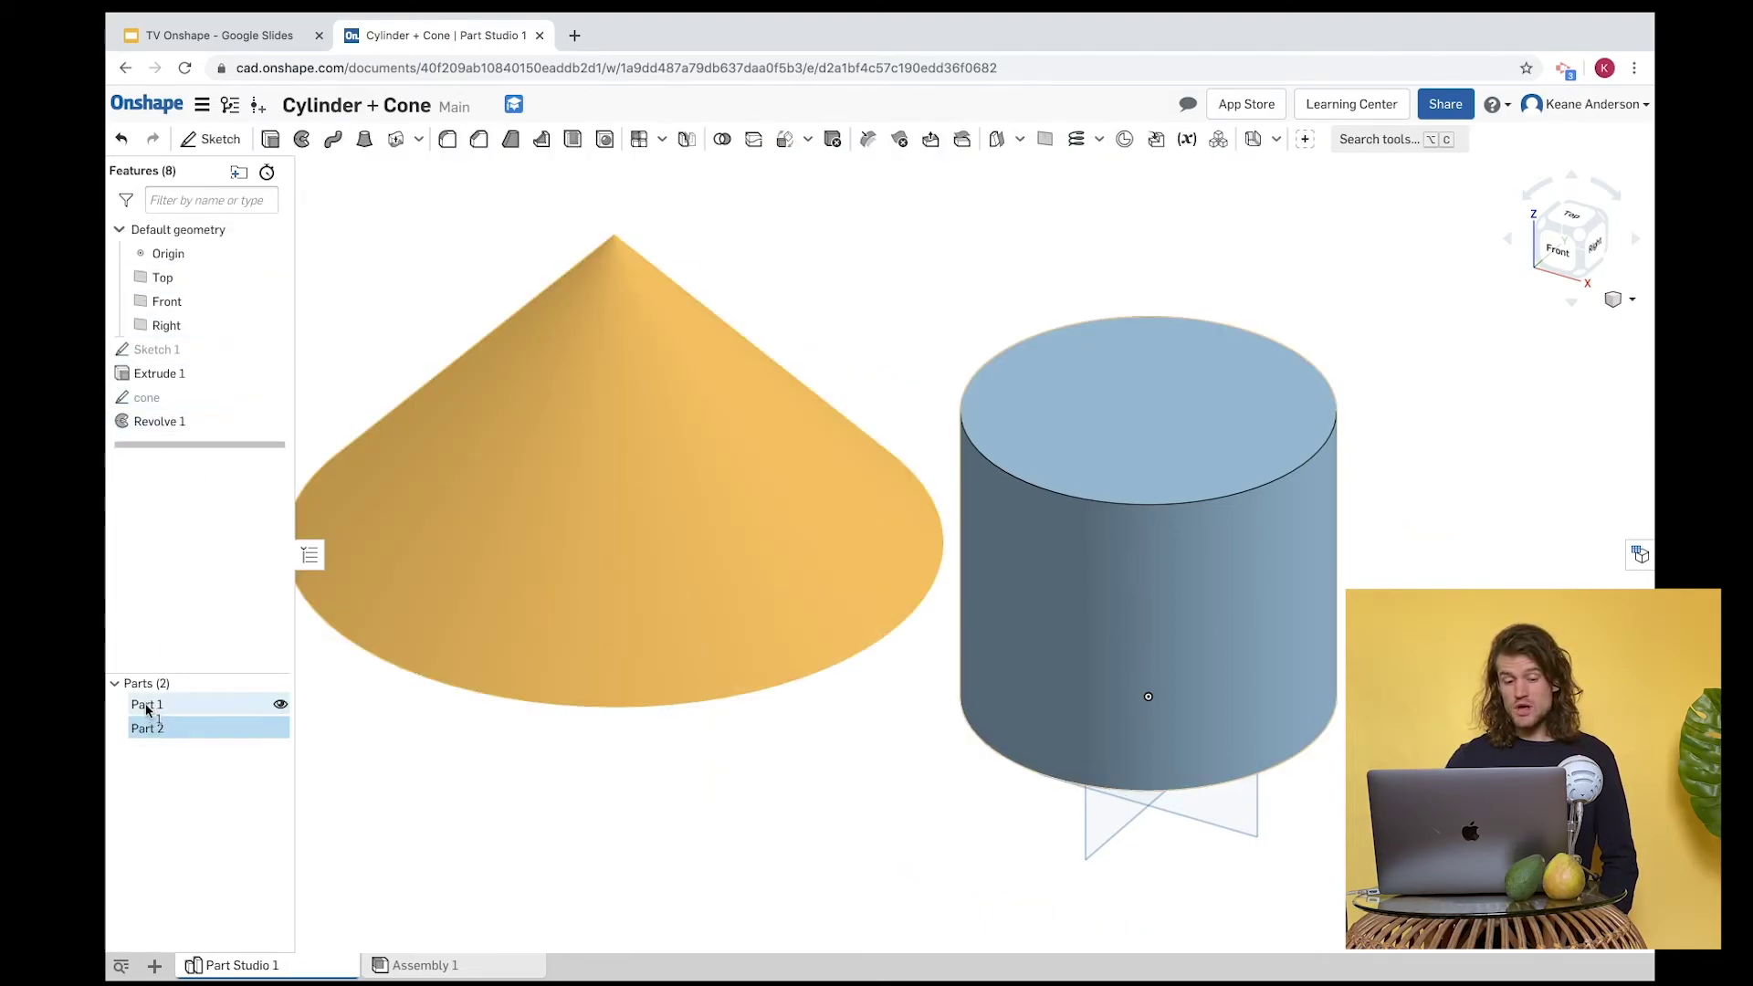
click(146, 706)
click(146, 707)
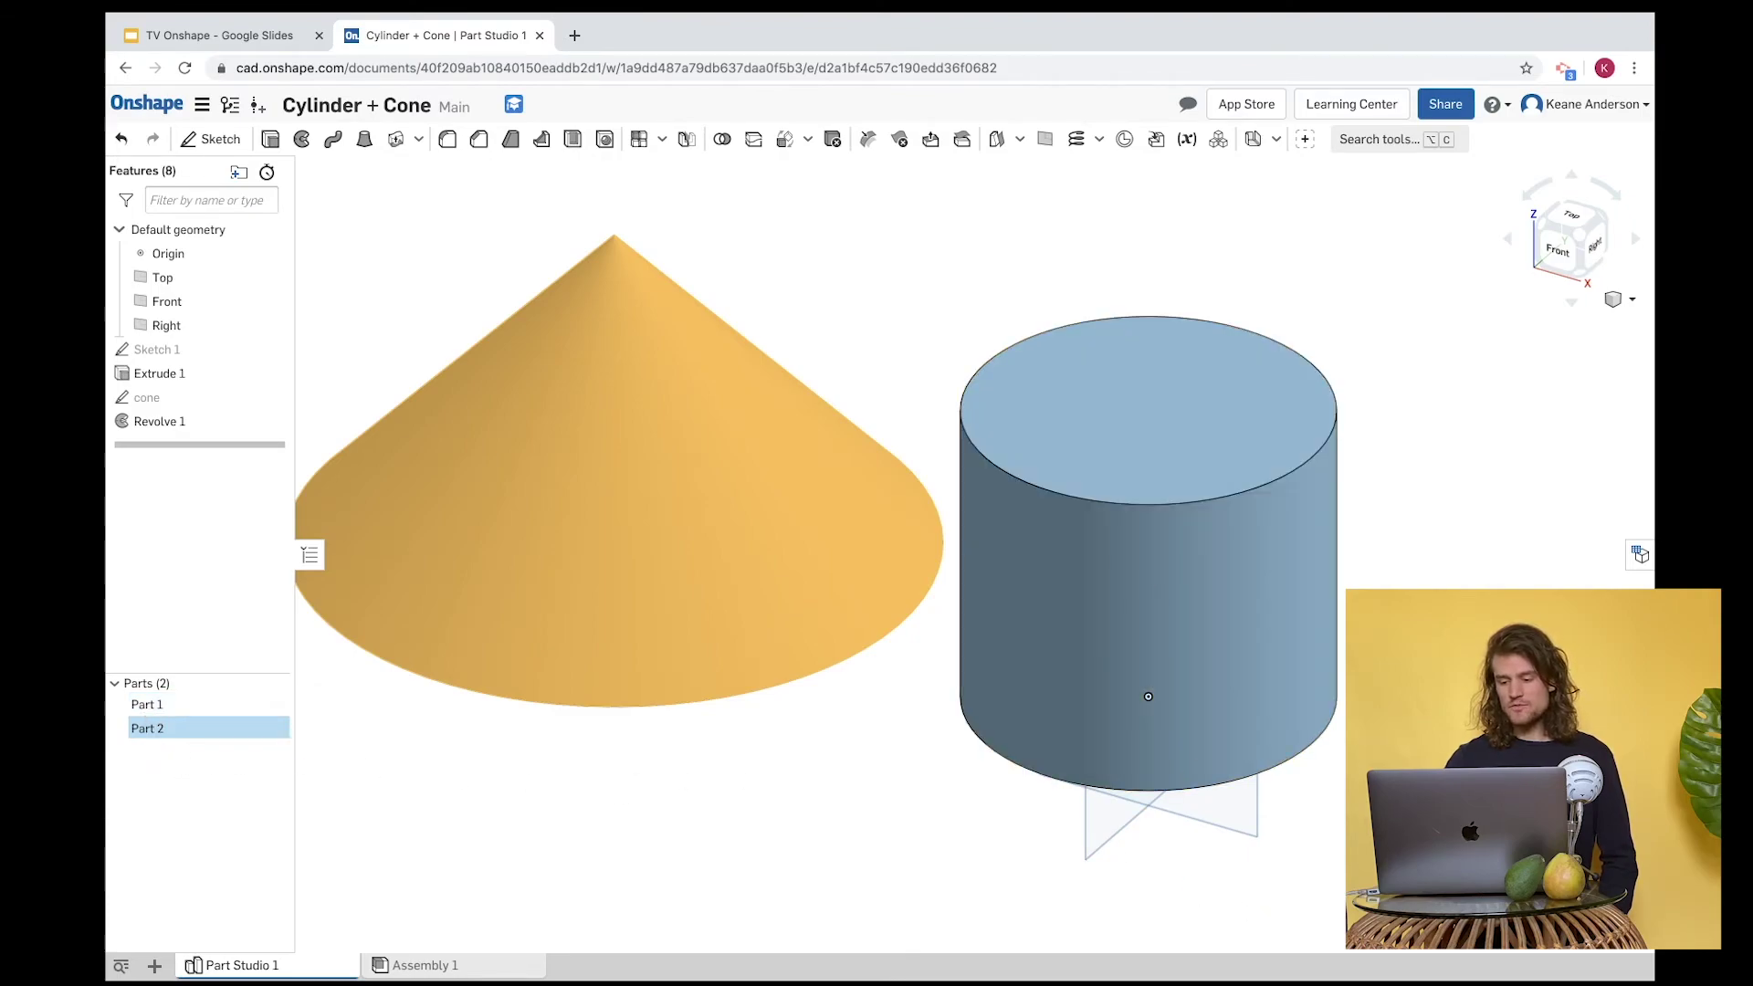
Change the cone's profile height from 21.5 to 21 and re-measure Part 2 at about 8322 cm³.
click(1640, 554)
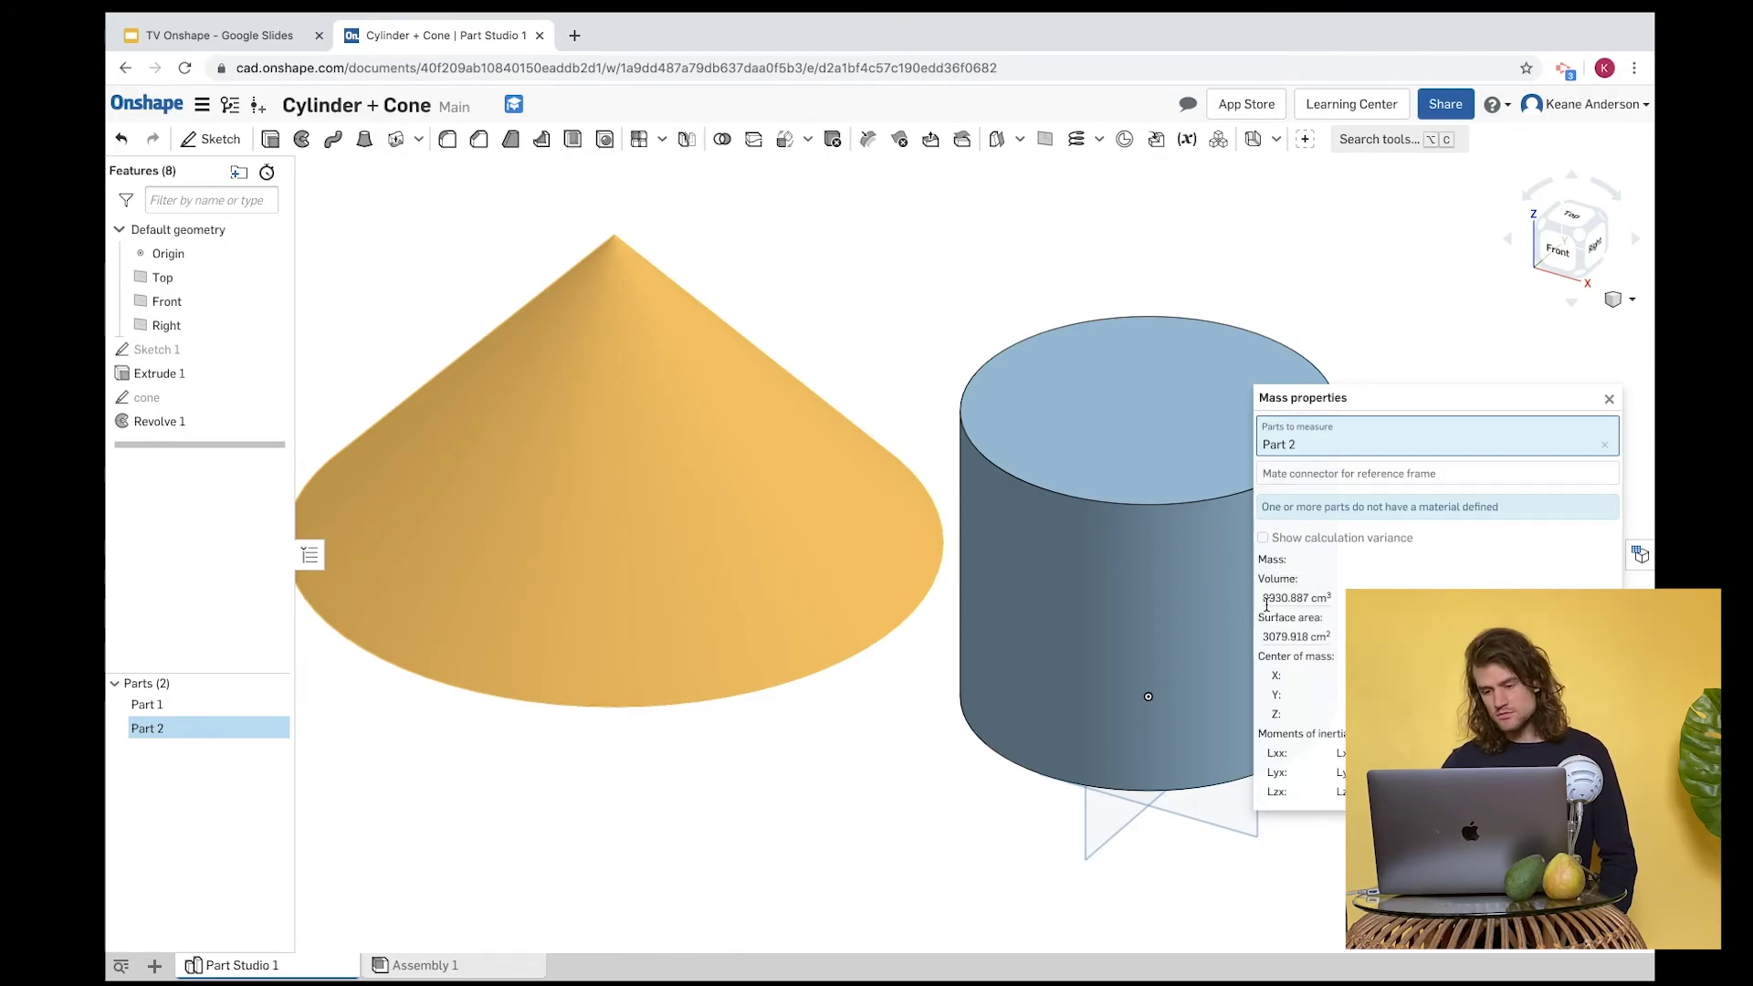
click(1607, 401)
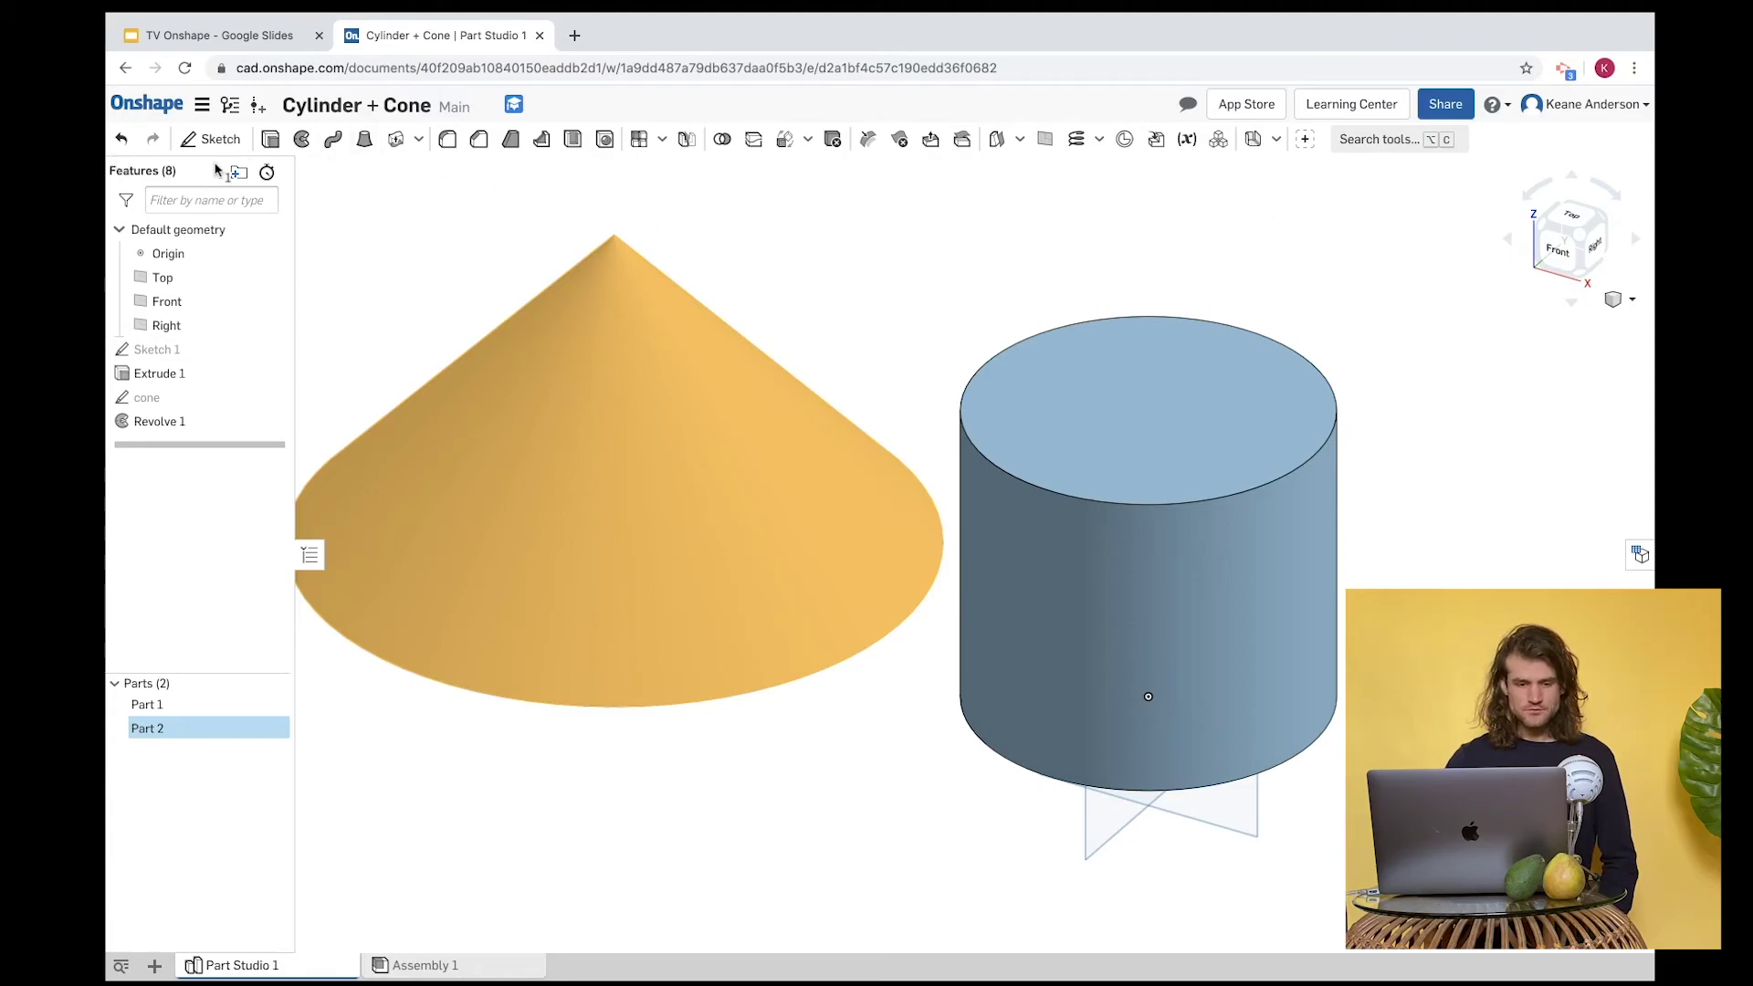
double_click(151, 397)
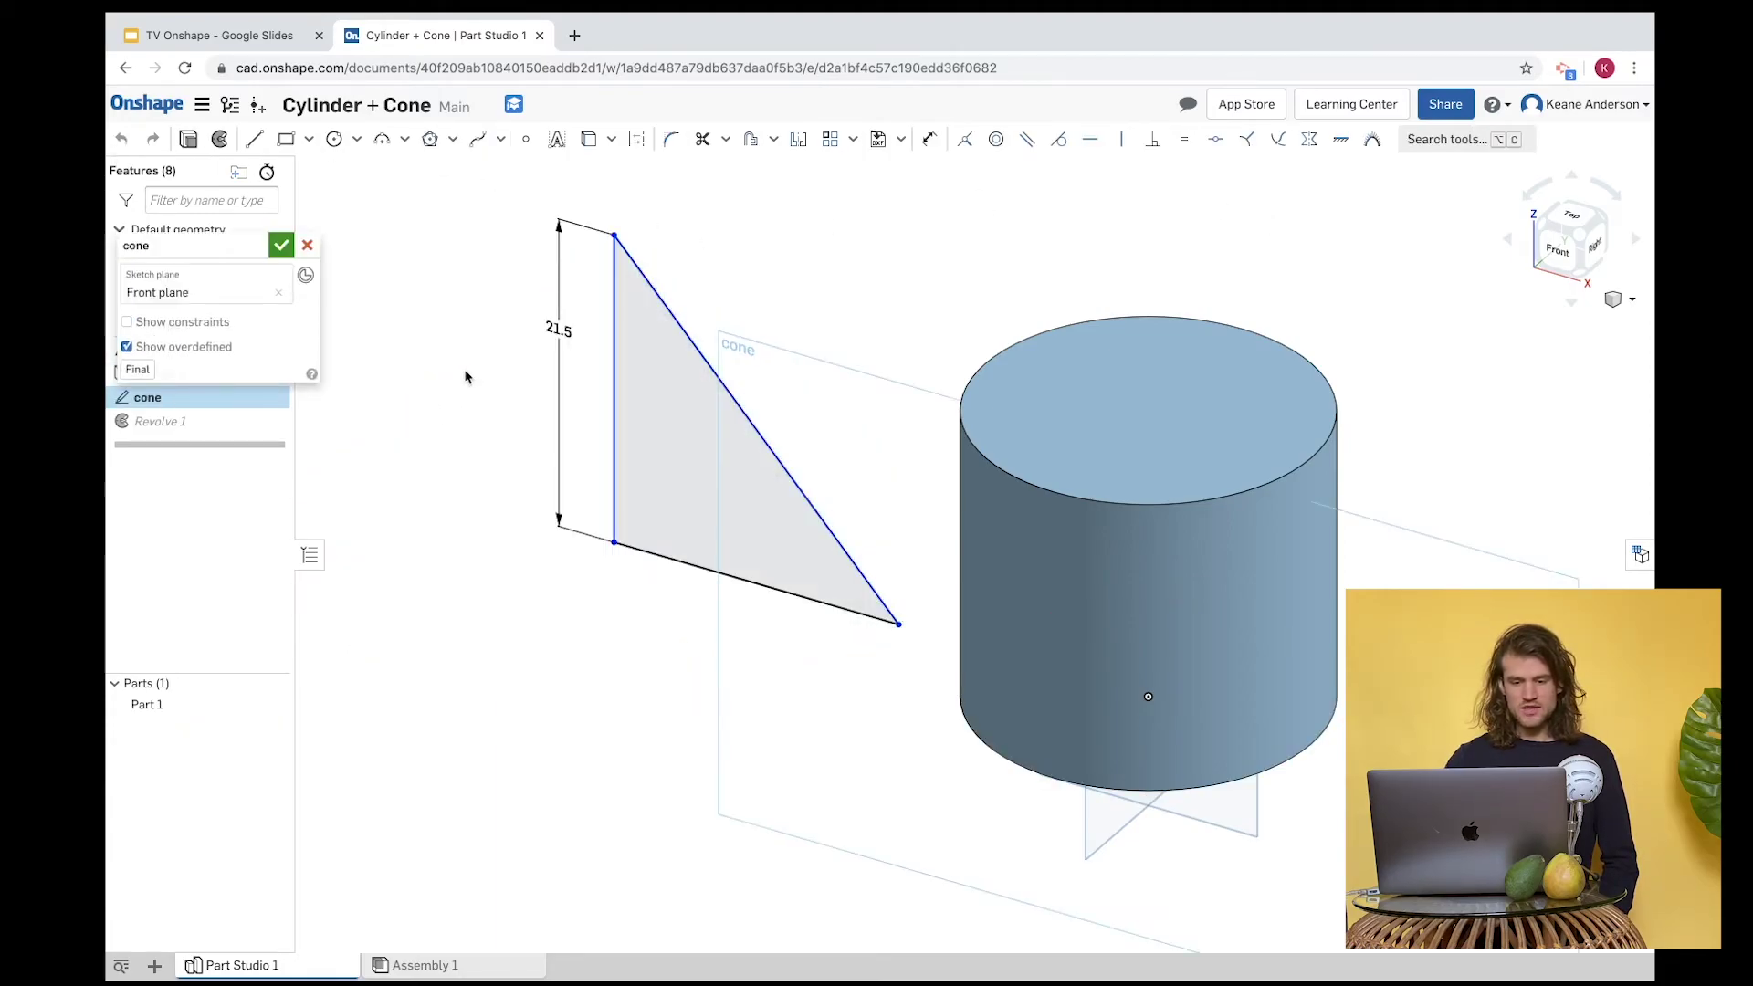
double_click(556, 330)
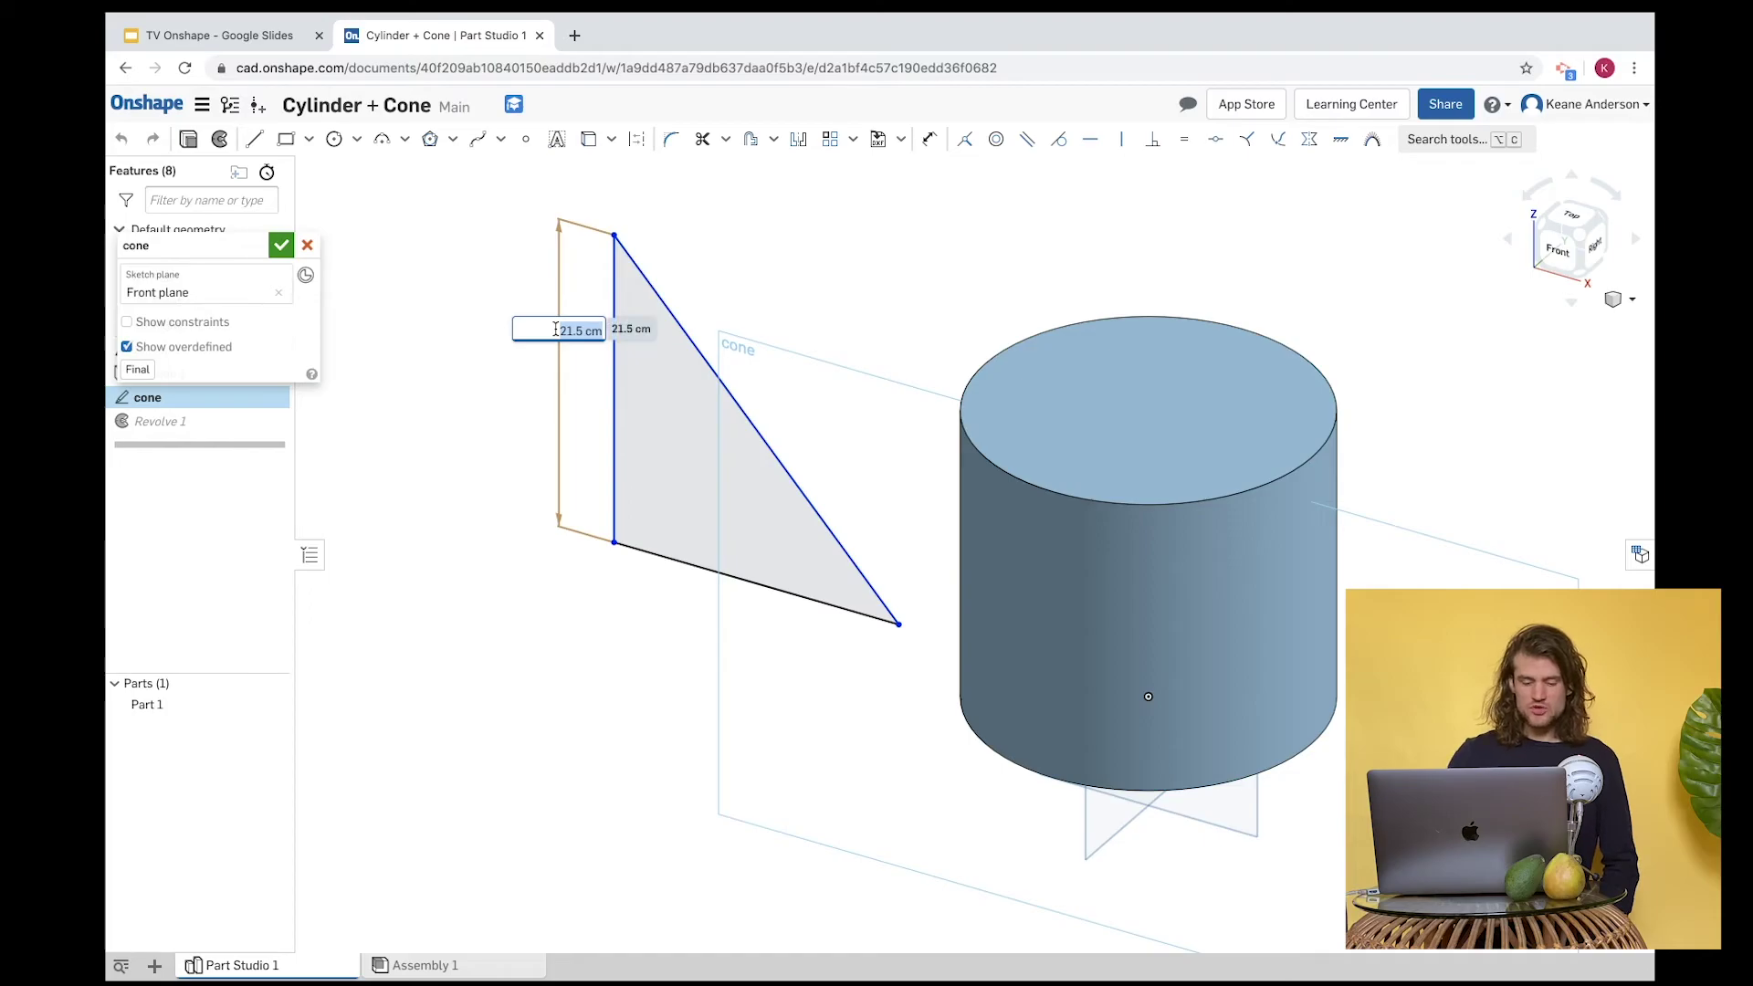
text(21)
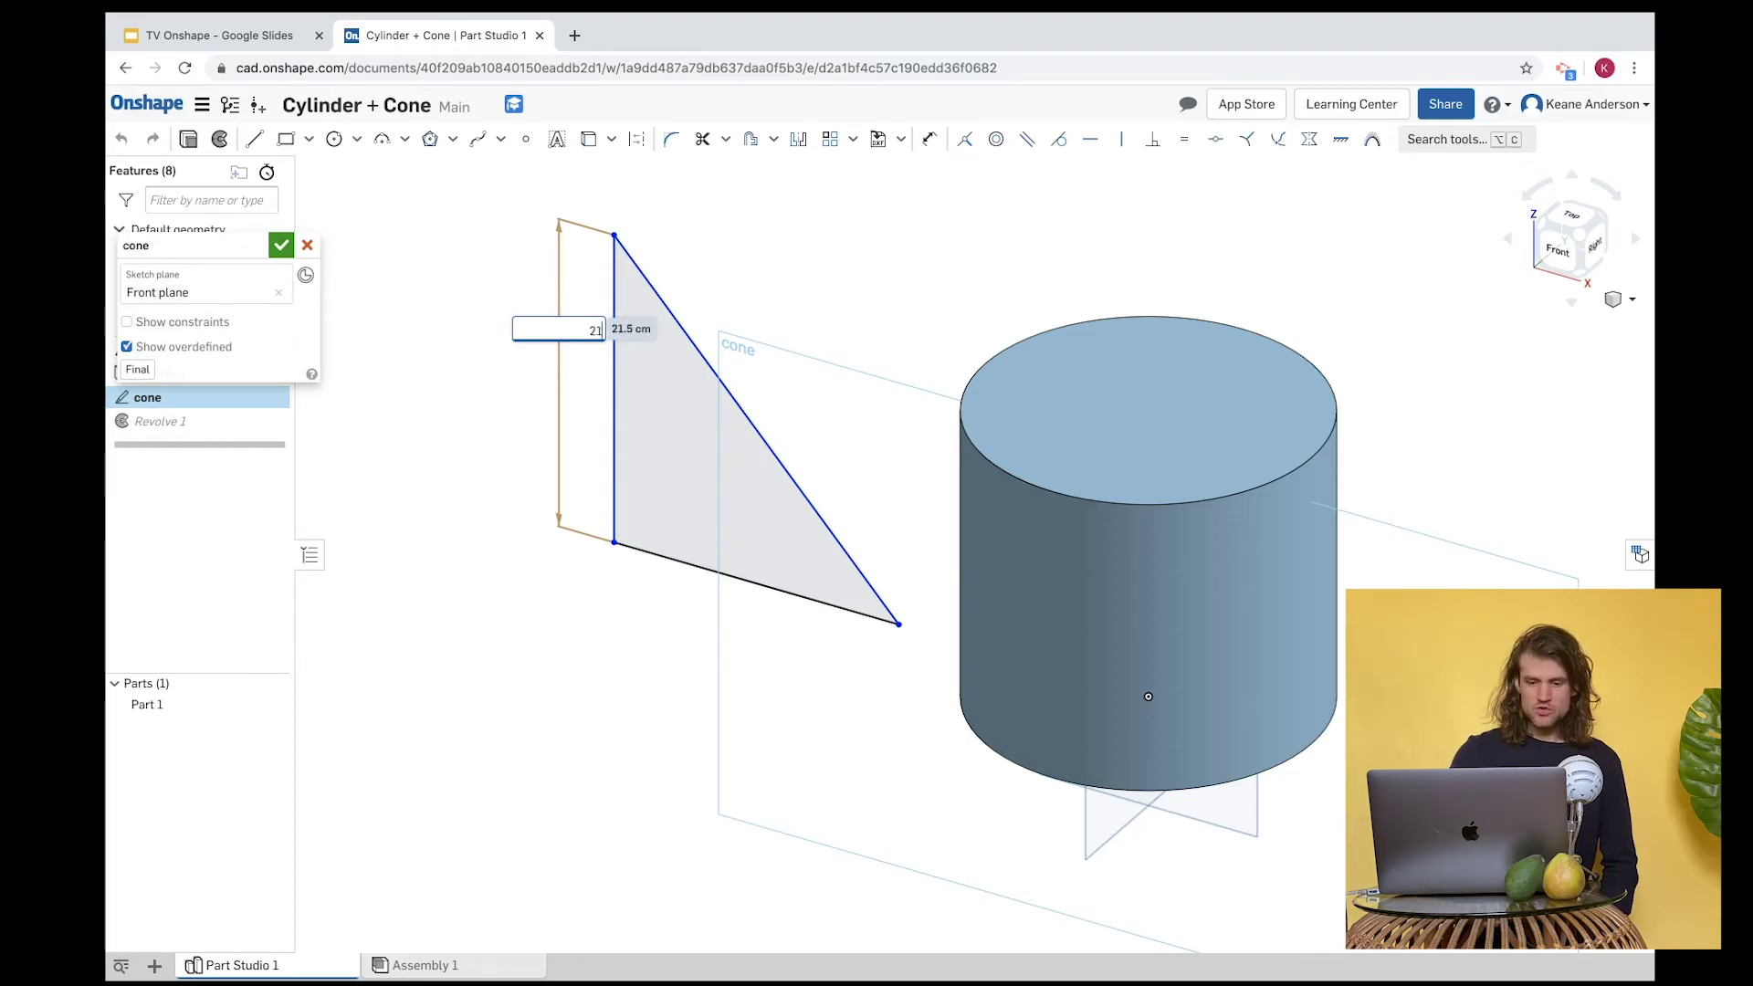
key(Return)
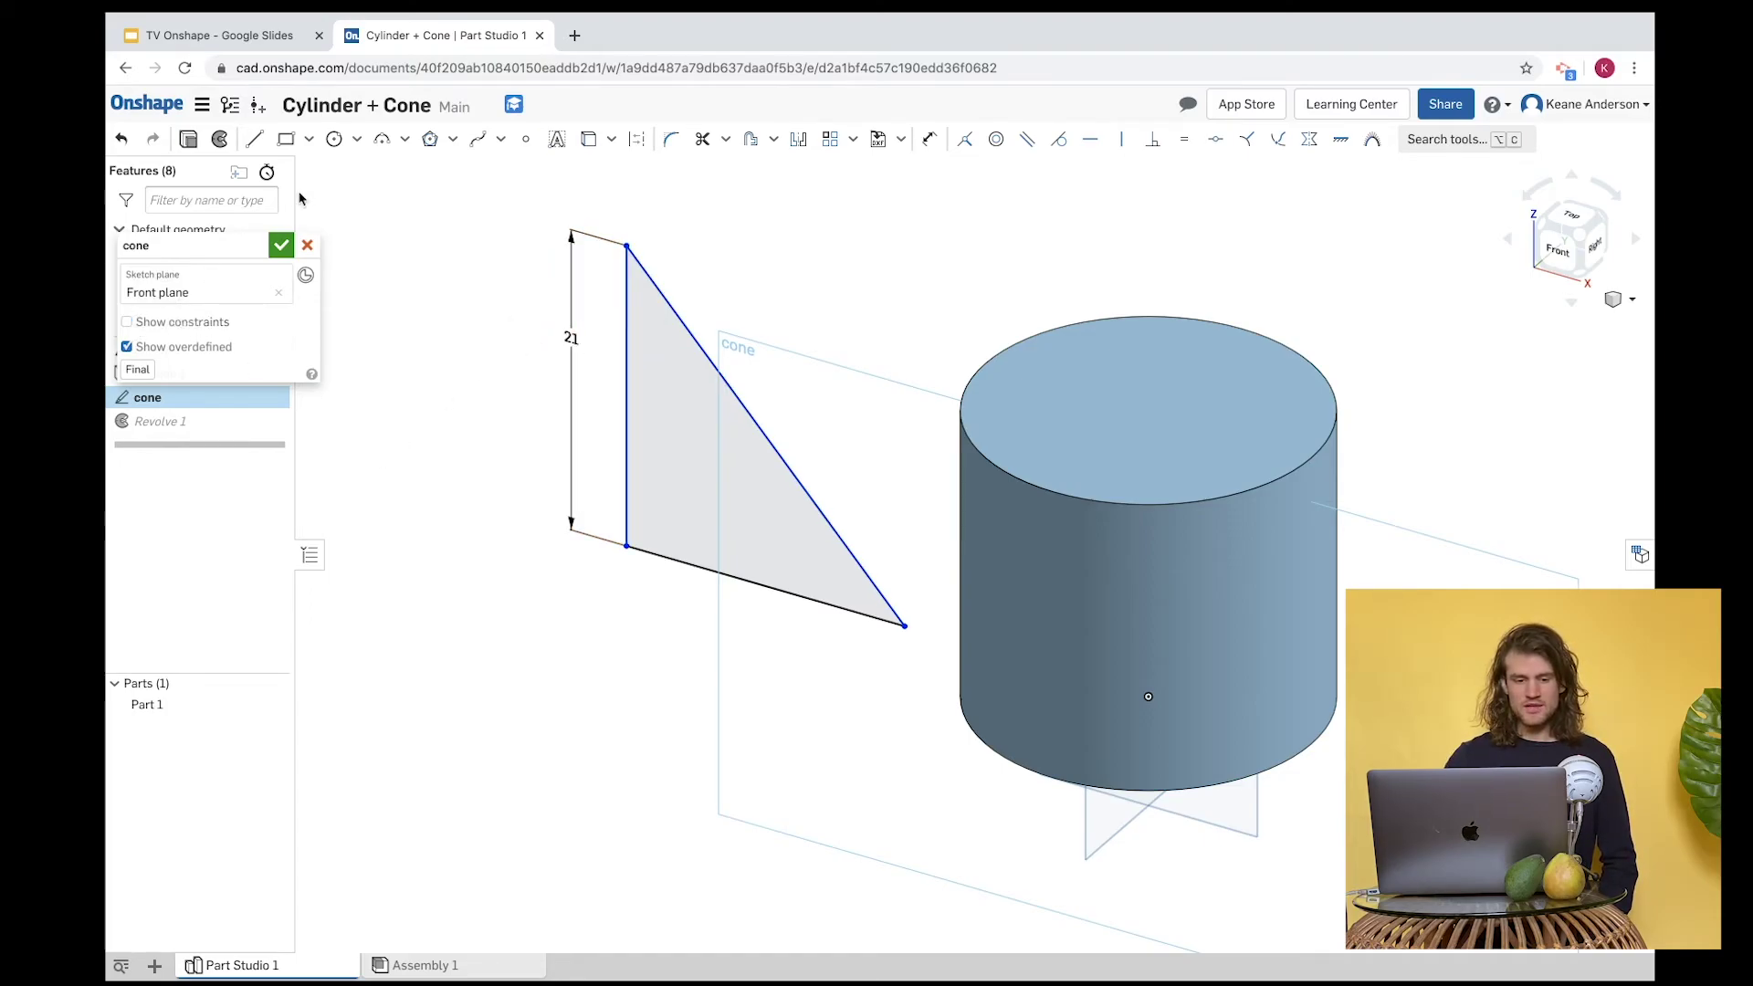
click(280, 246)
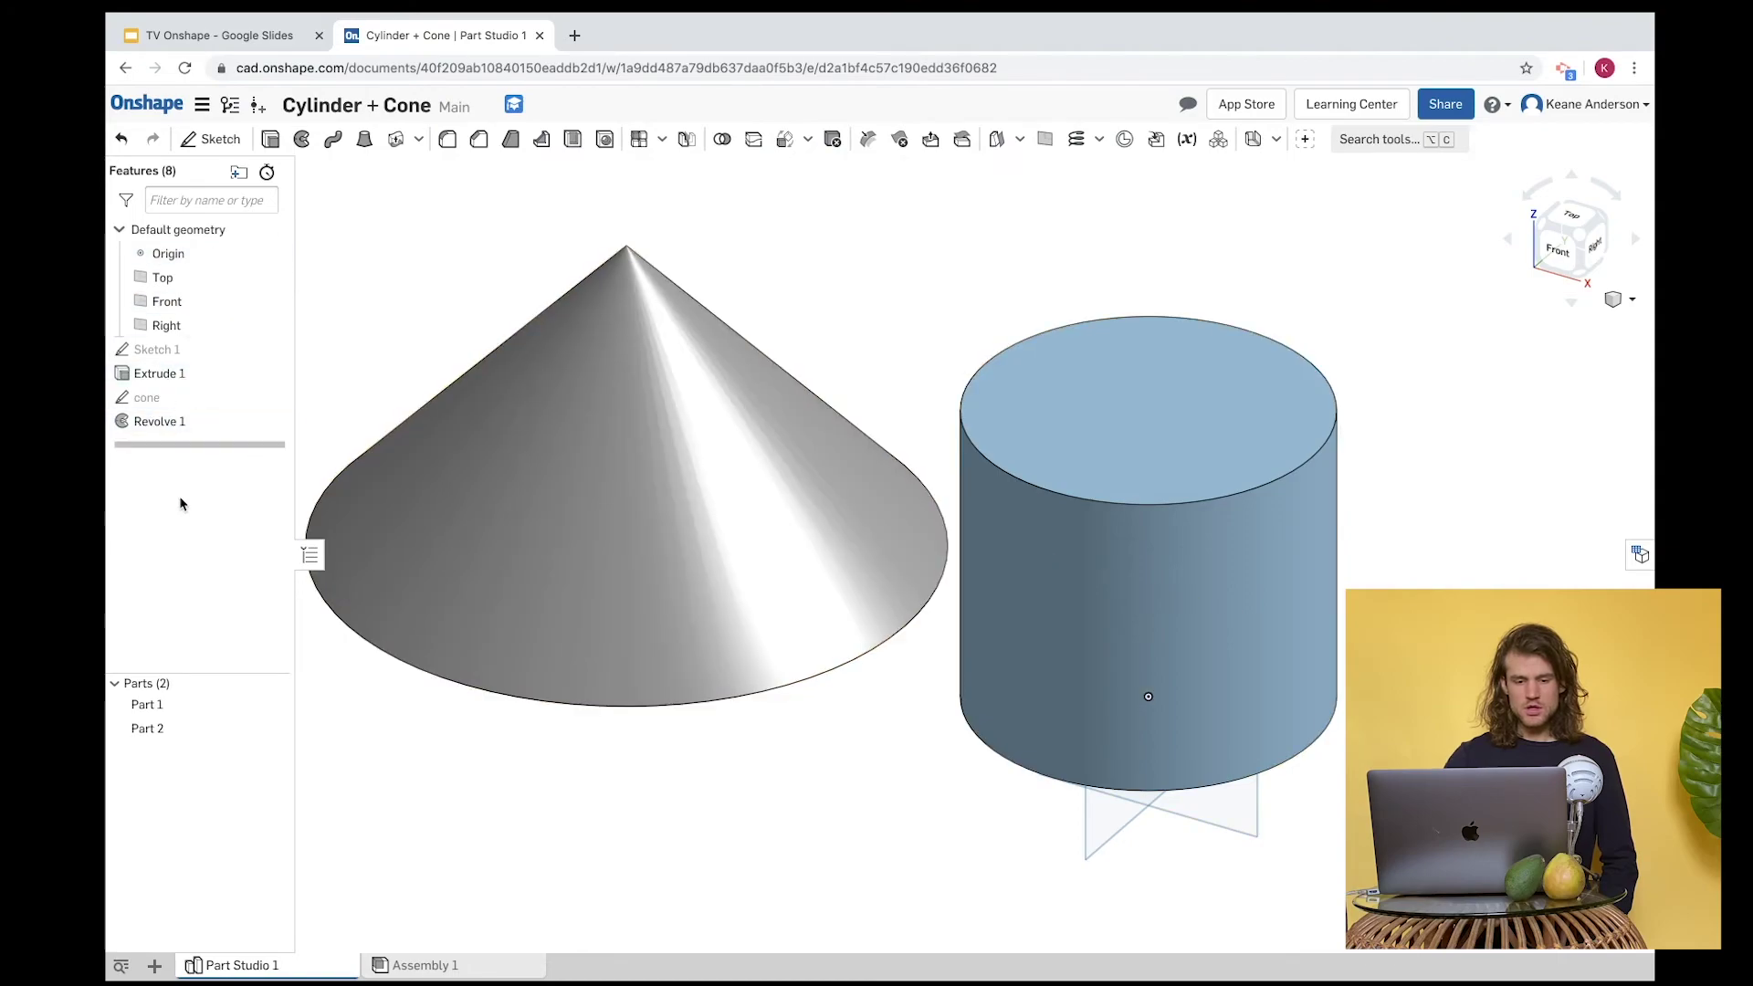
click(172, 727)
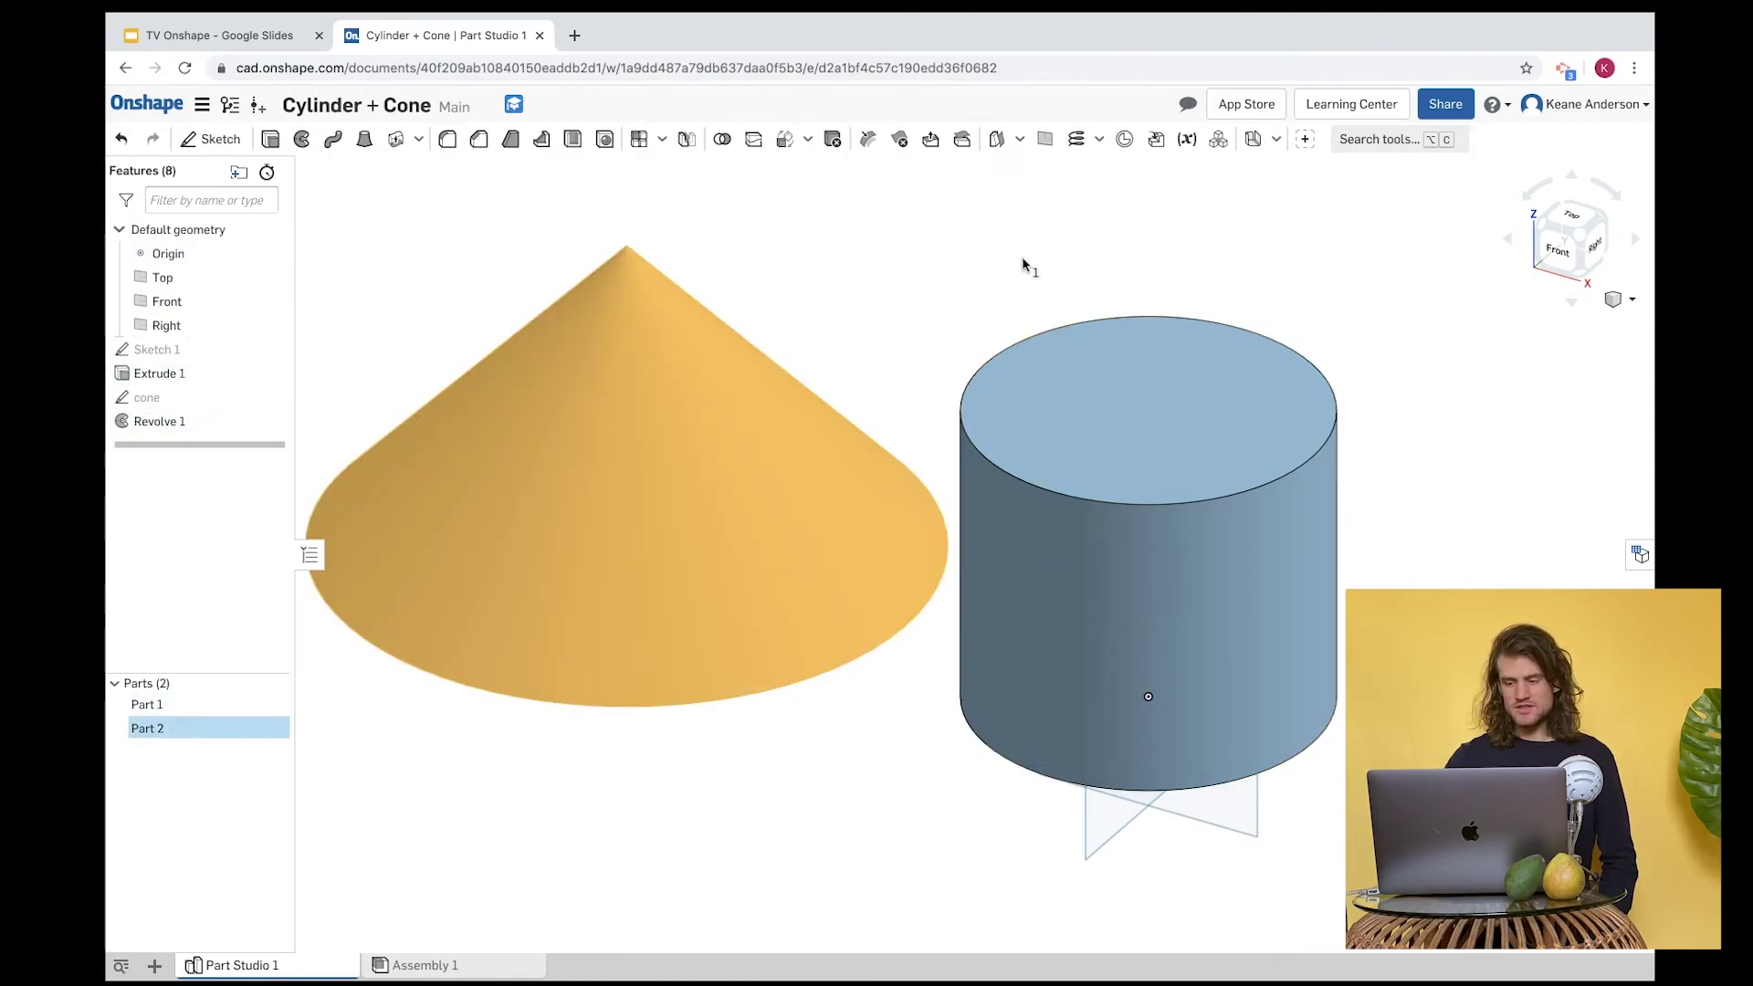
key(m)
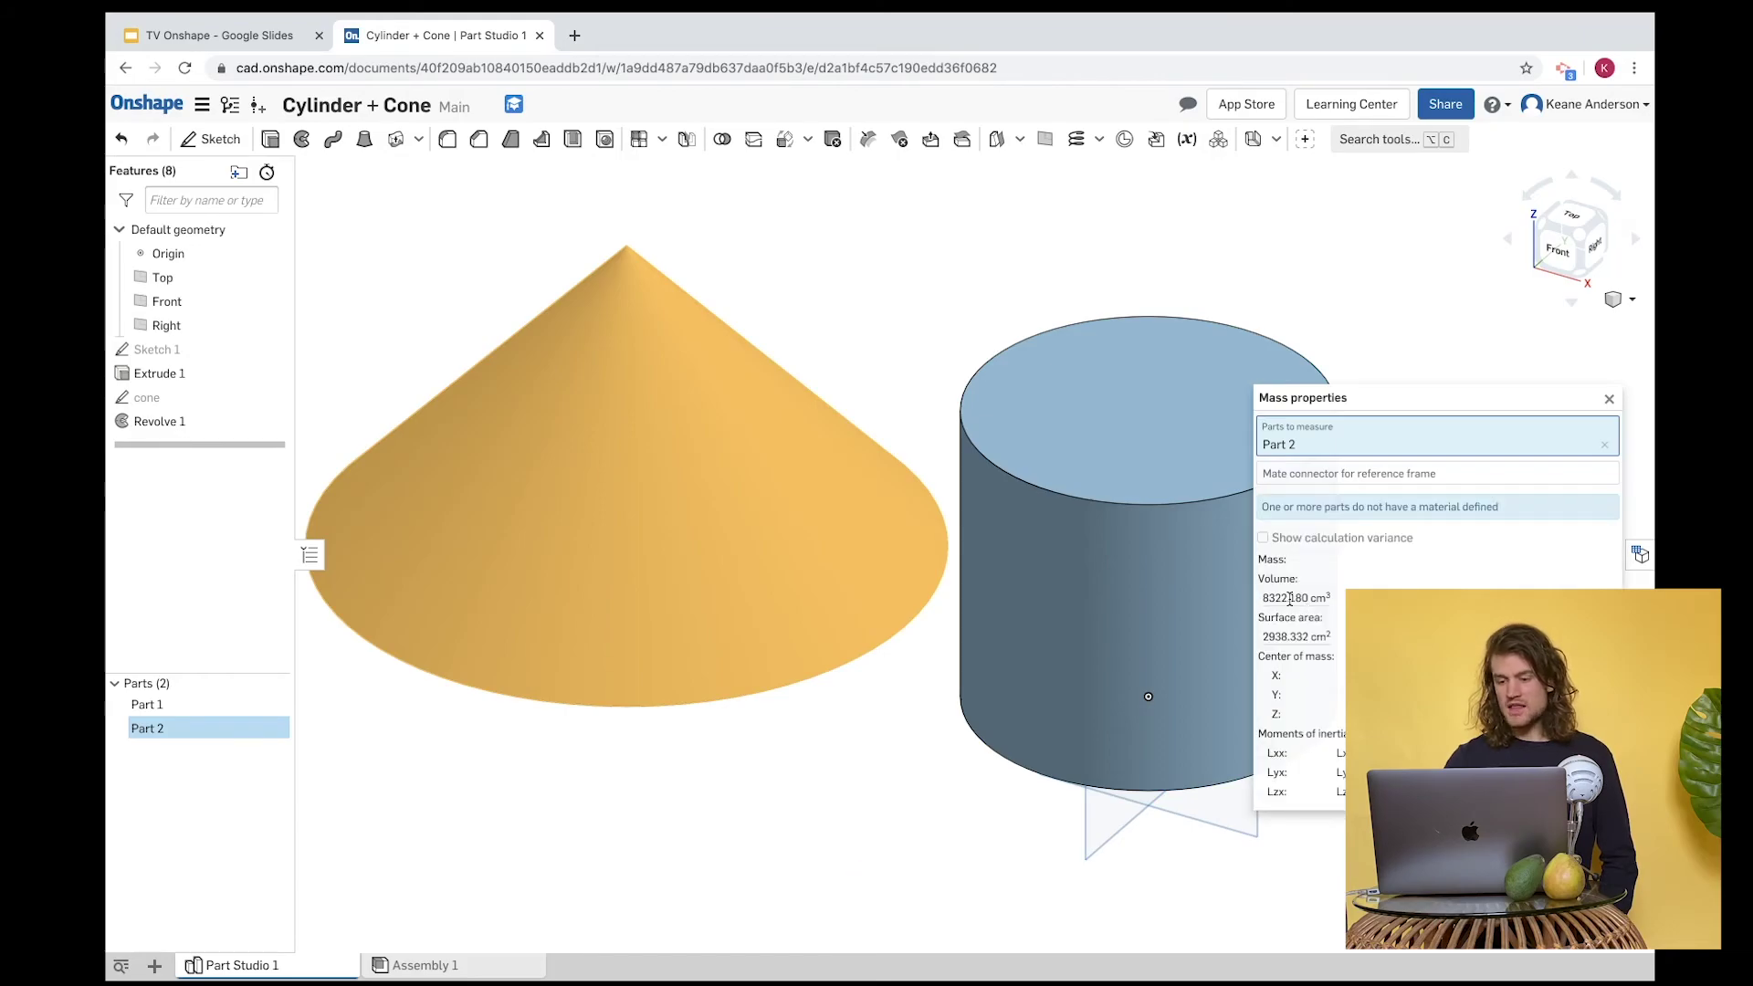
click(1609, 401)
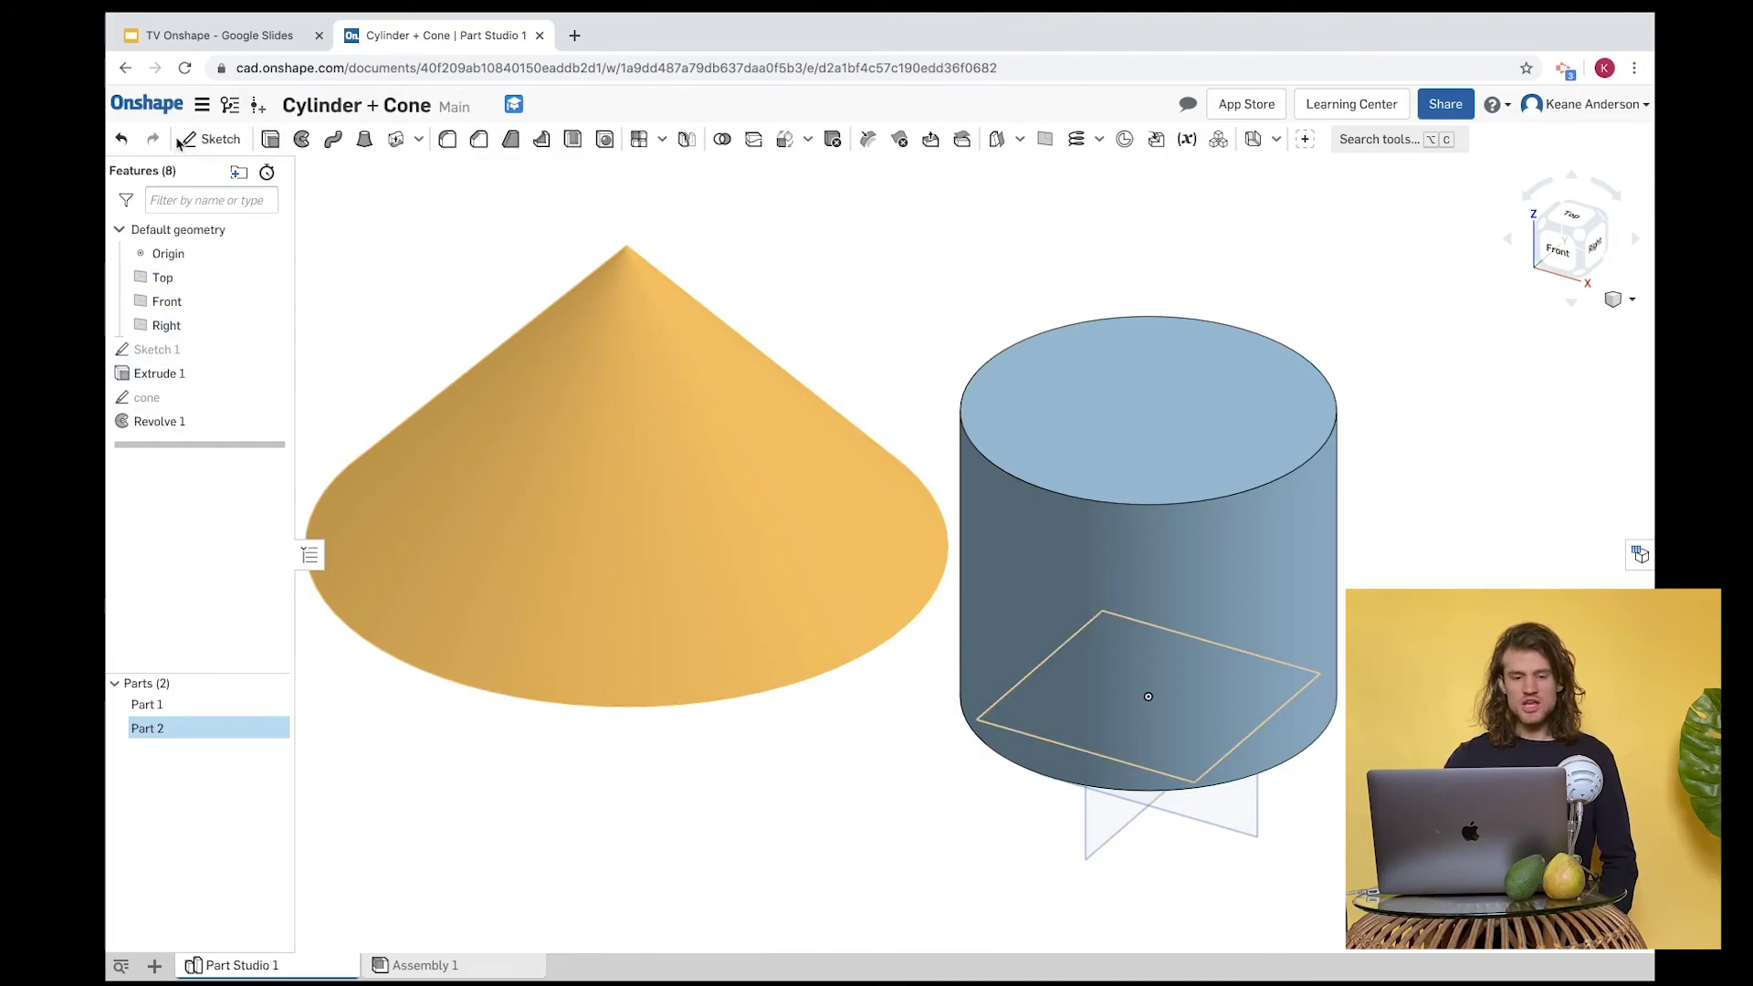
Dimension the triangle's base edge at 19.5 in the cone sketch.
double_click(186, 399)
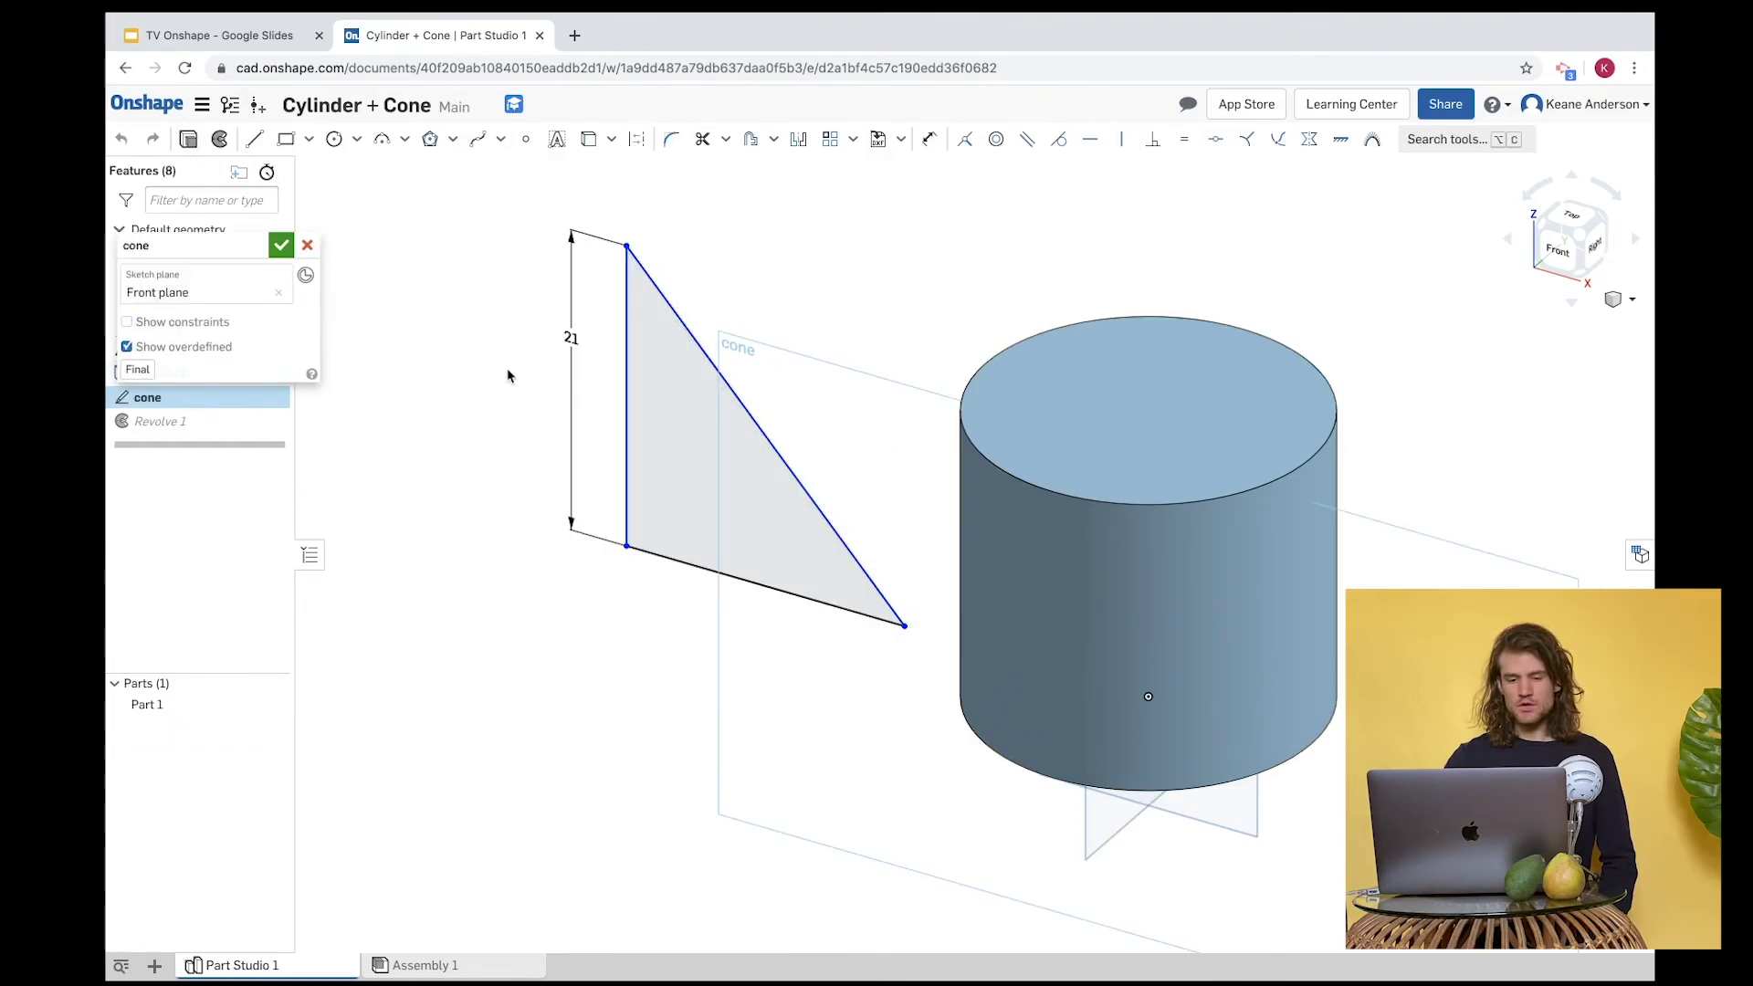
click(929, 139)
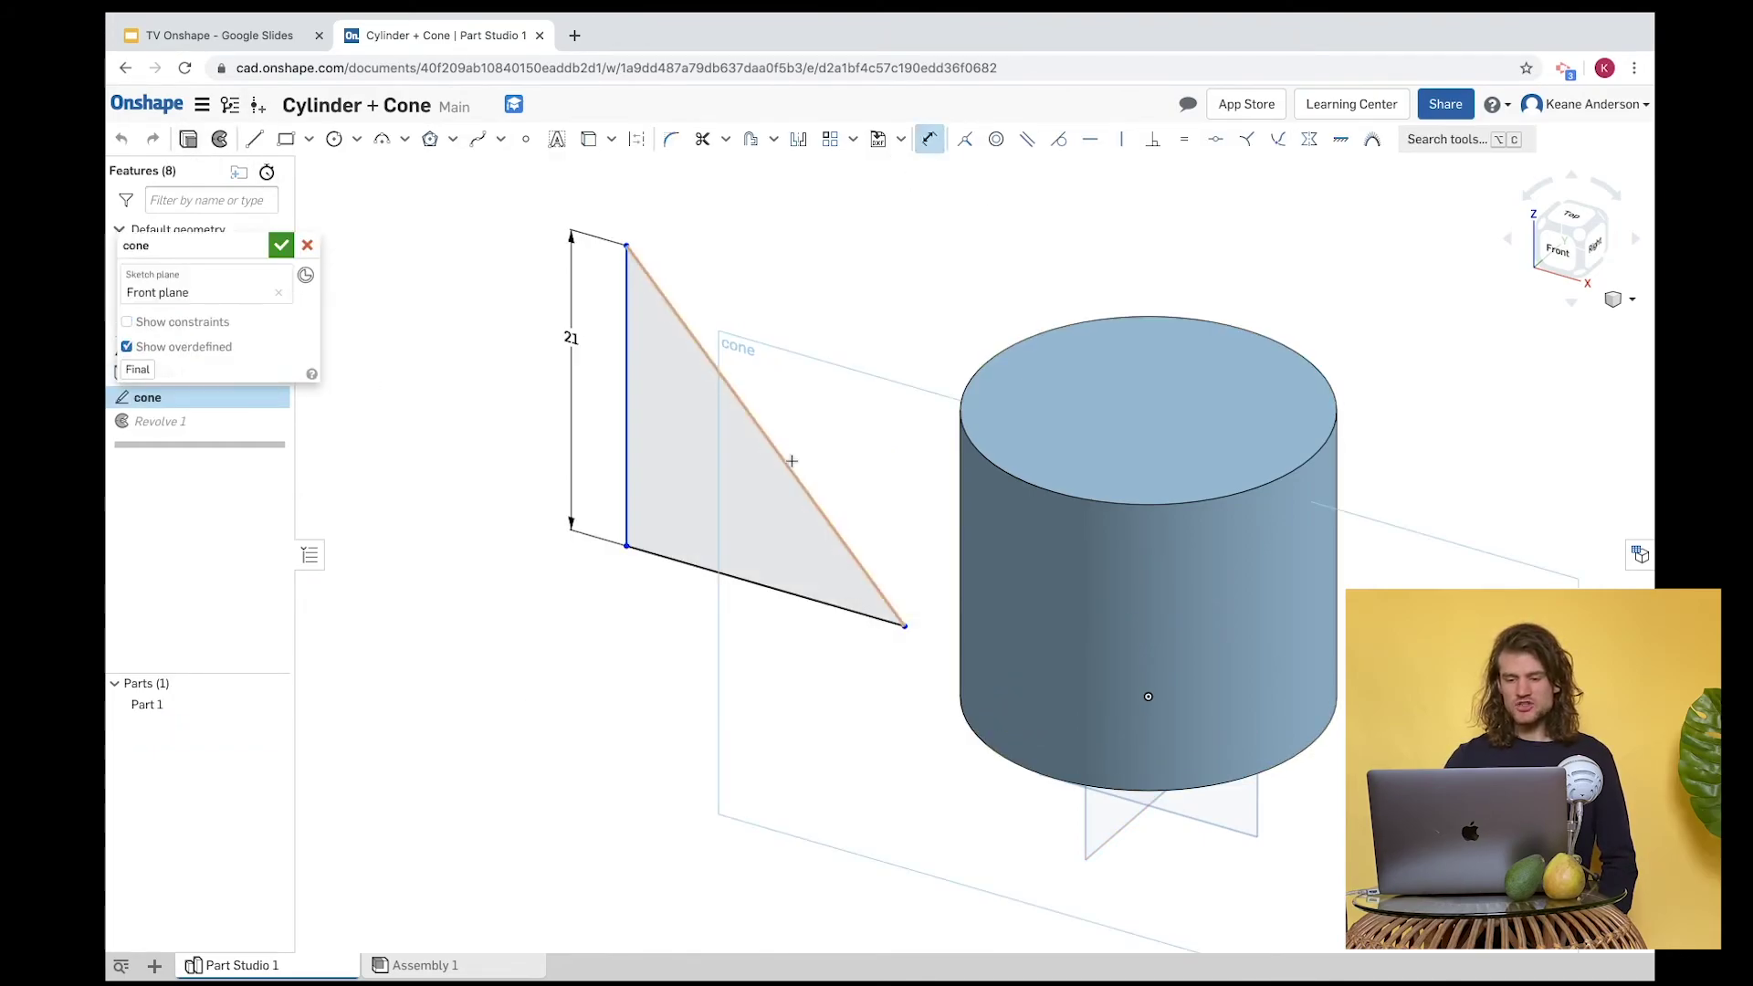
click(735, 583)
click(751, 655)
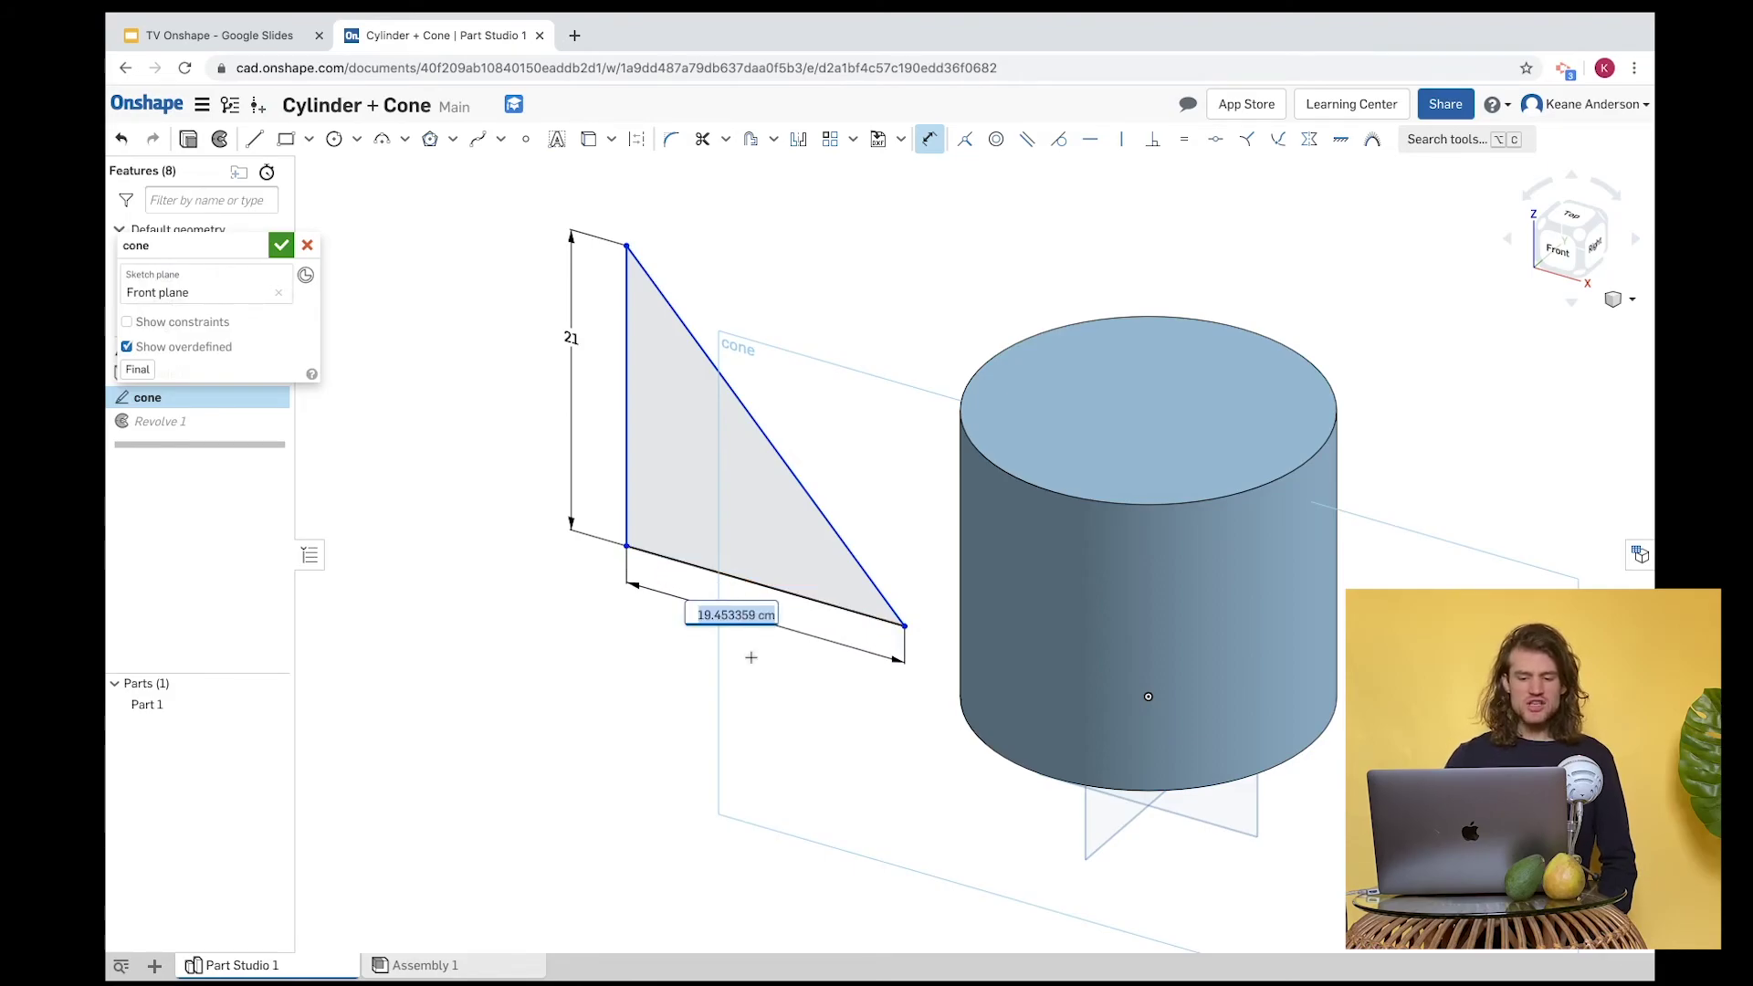
text(19.5)
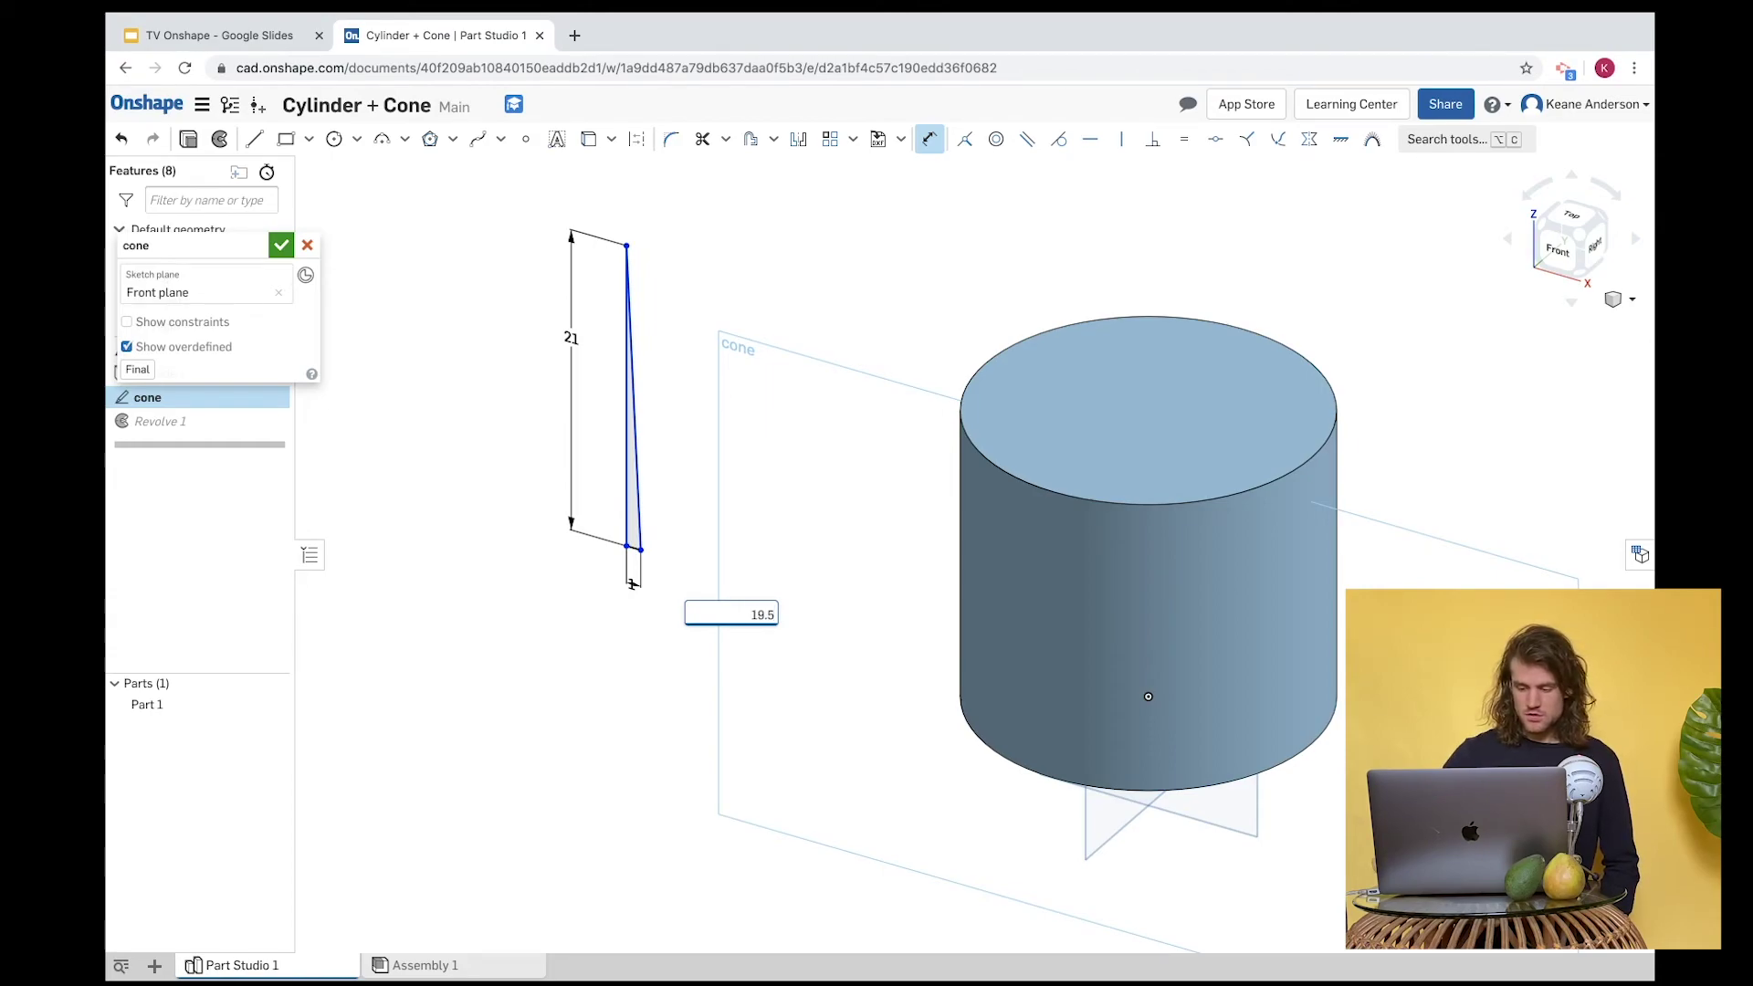
key(Return)
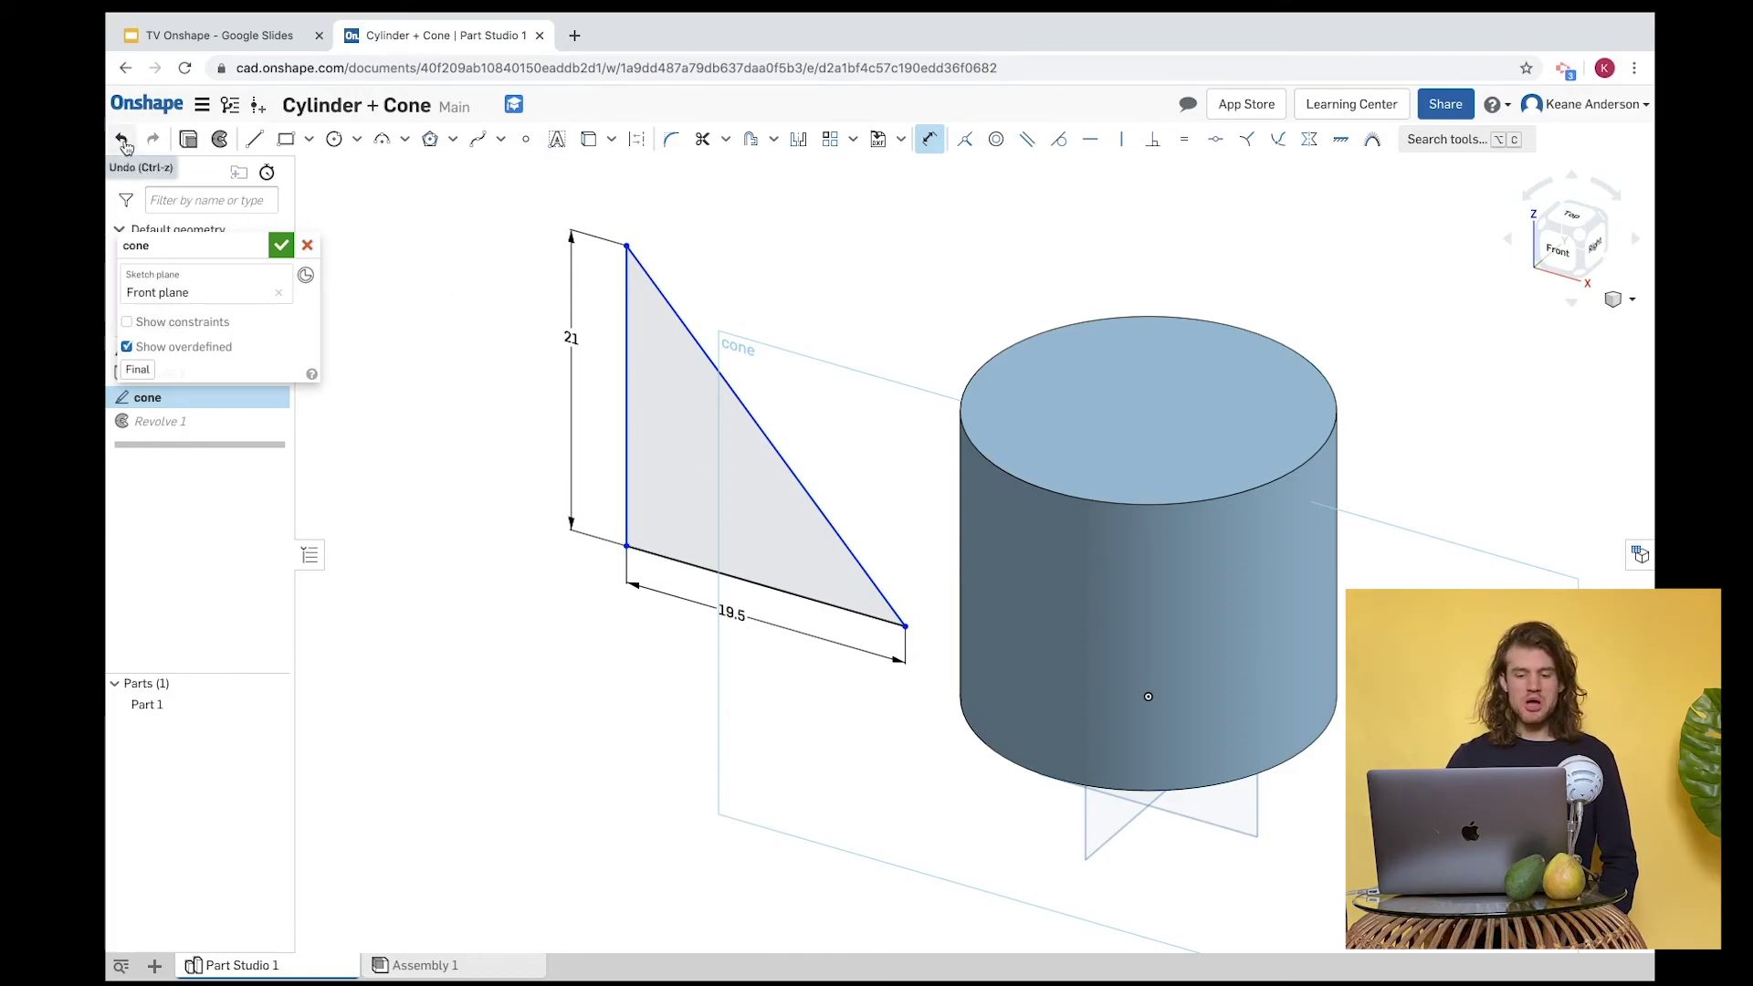
Change the cone height to 20.8 cm, rebuild the revolve, and select Part 2.
click(569, 338)
double_click(569, 339)
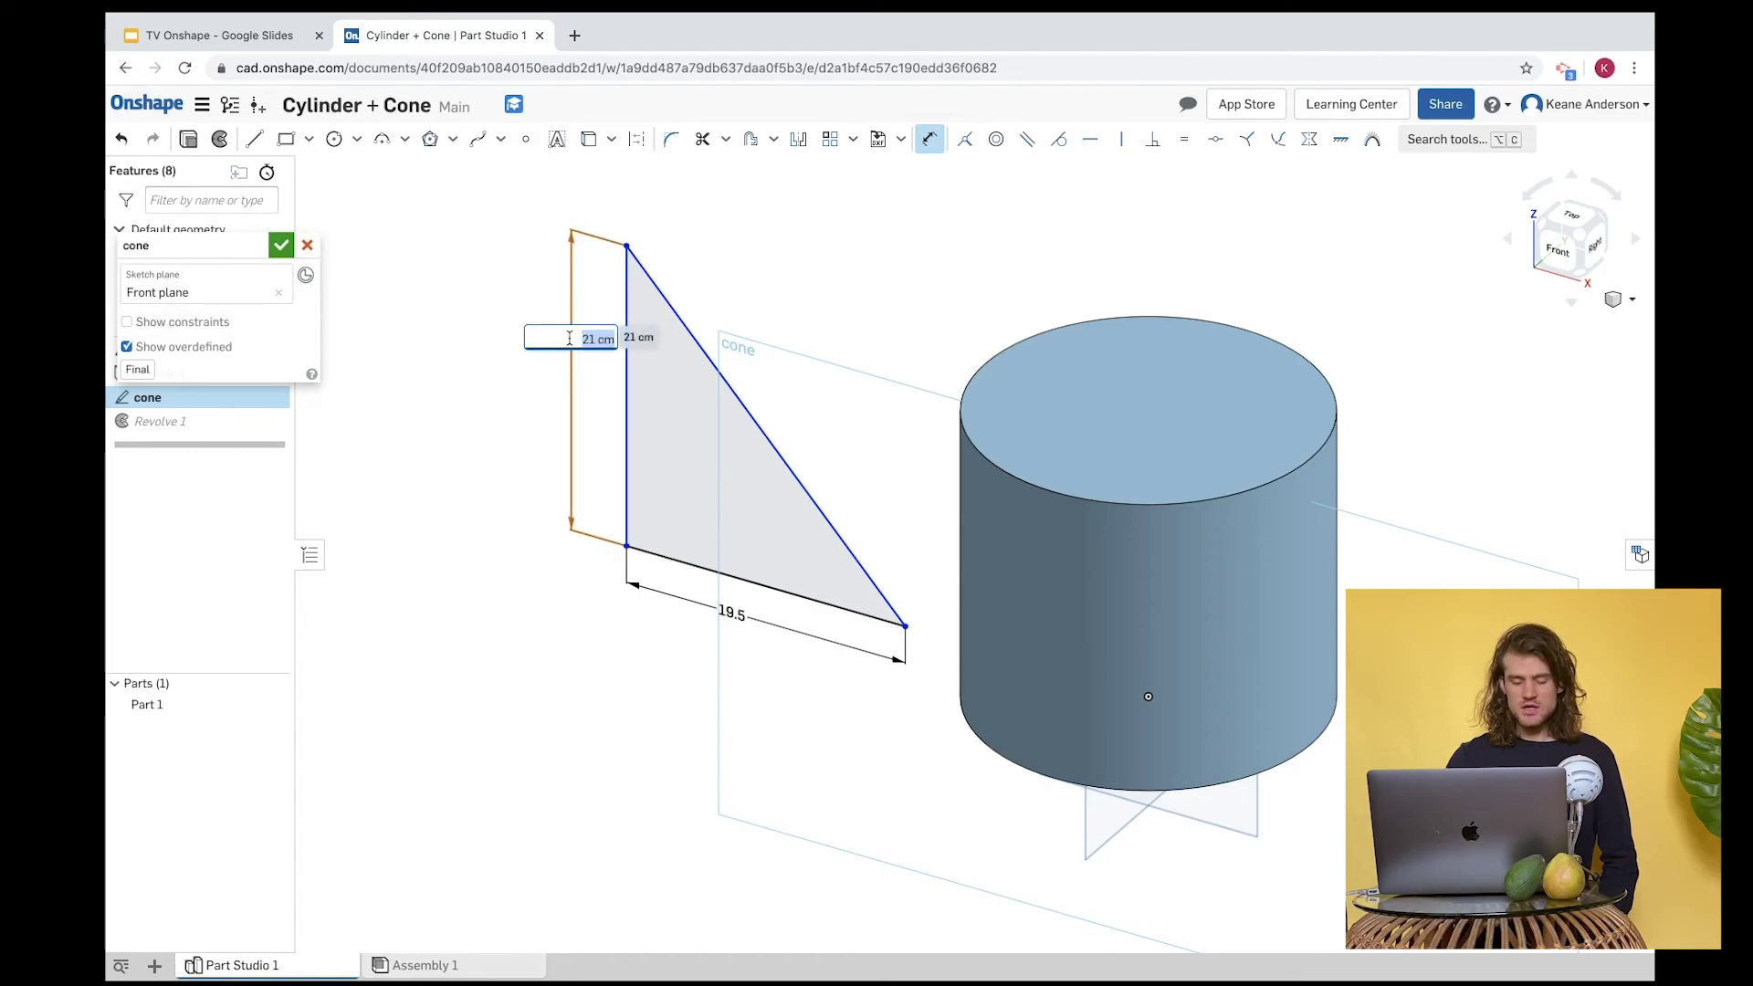
text(20.8)
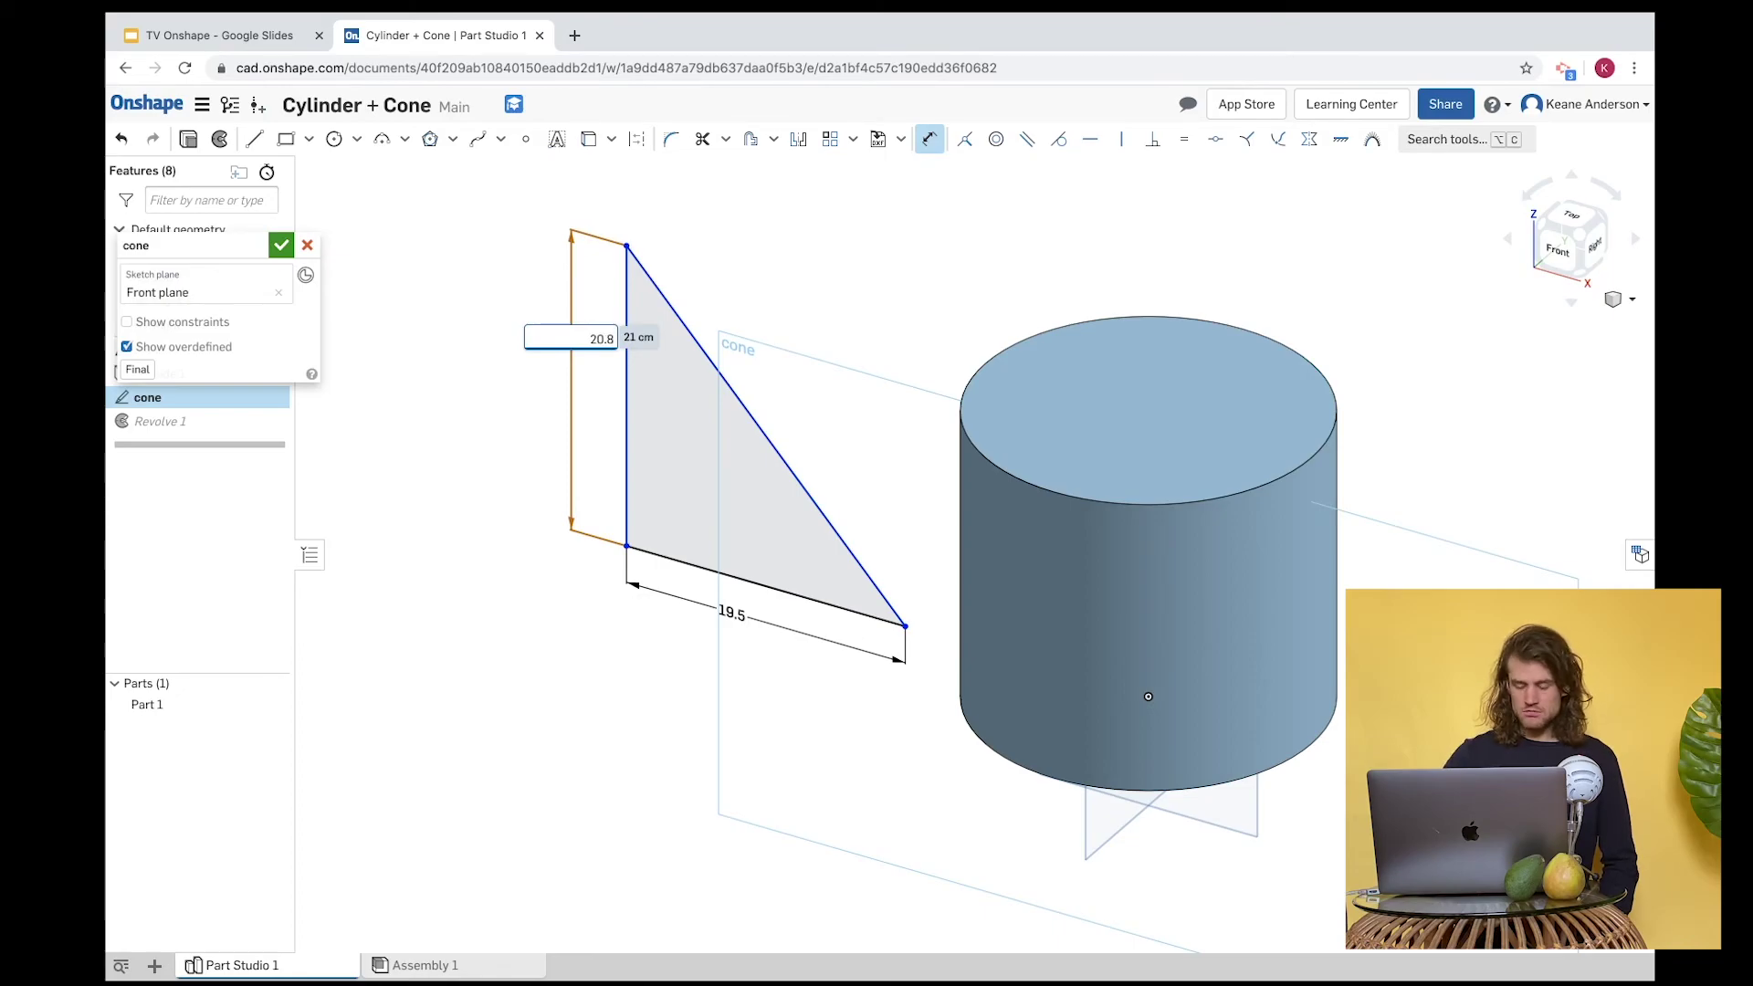
key(Return)
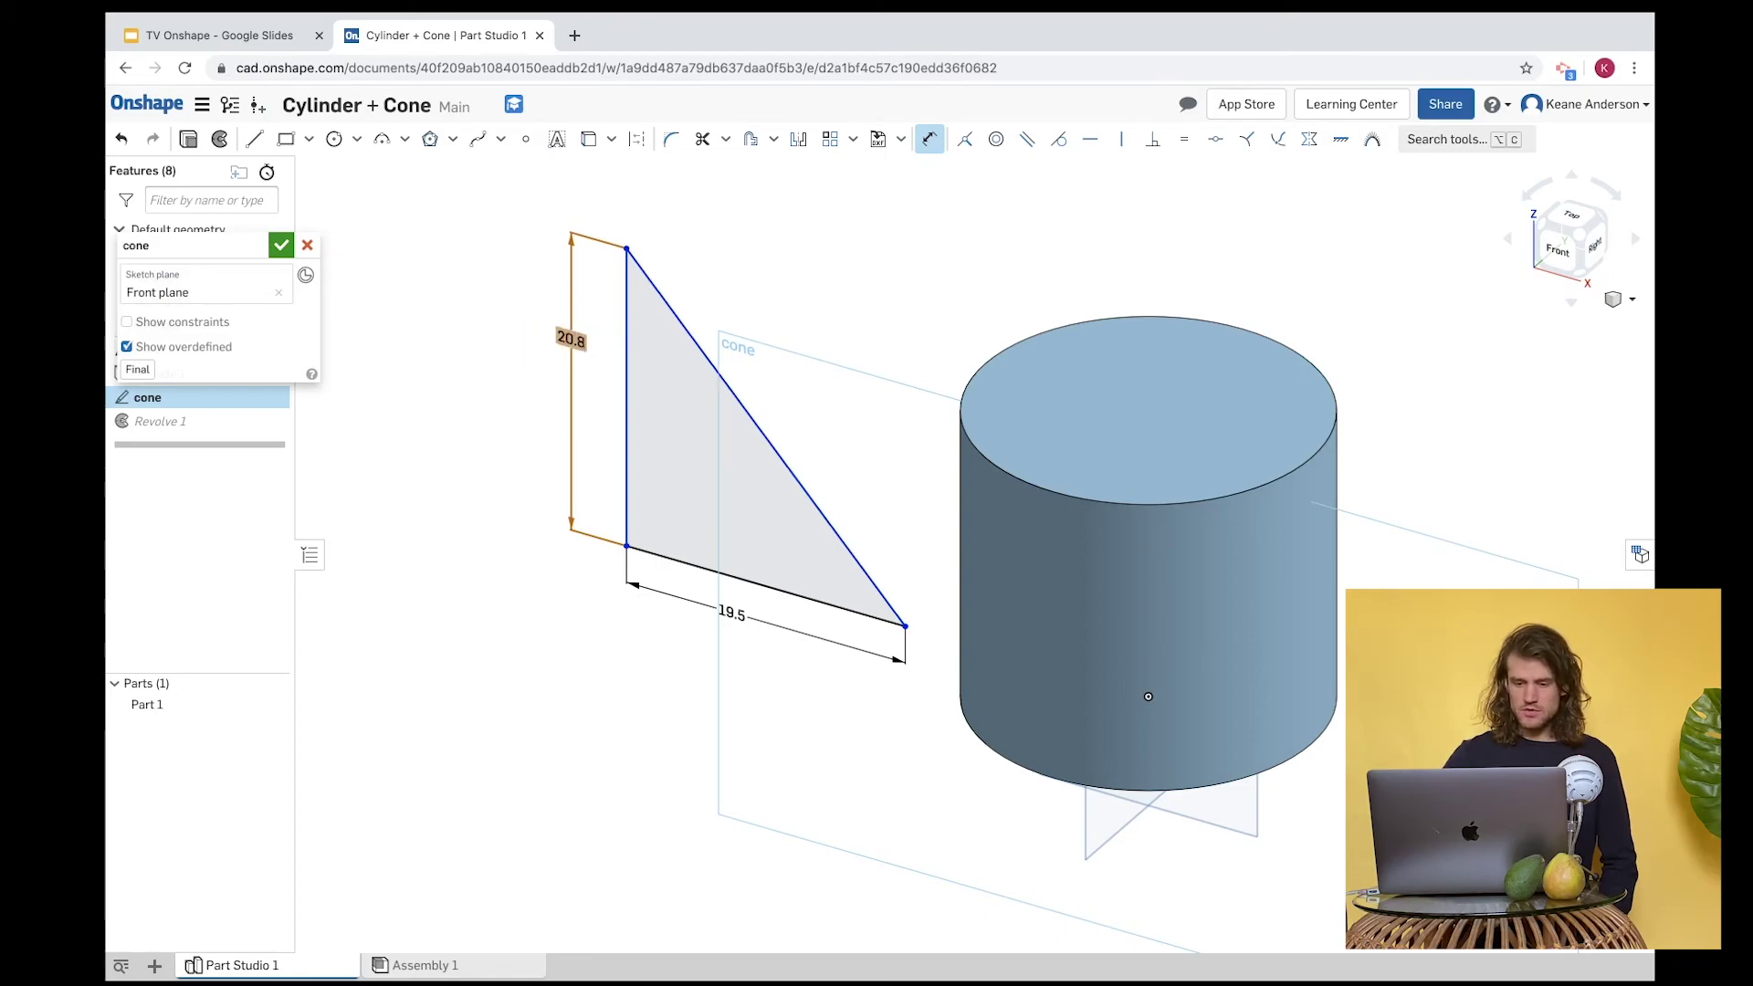
click(282, 246)
click(146, 727)
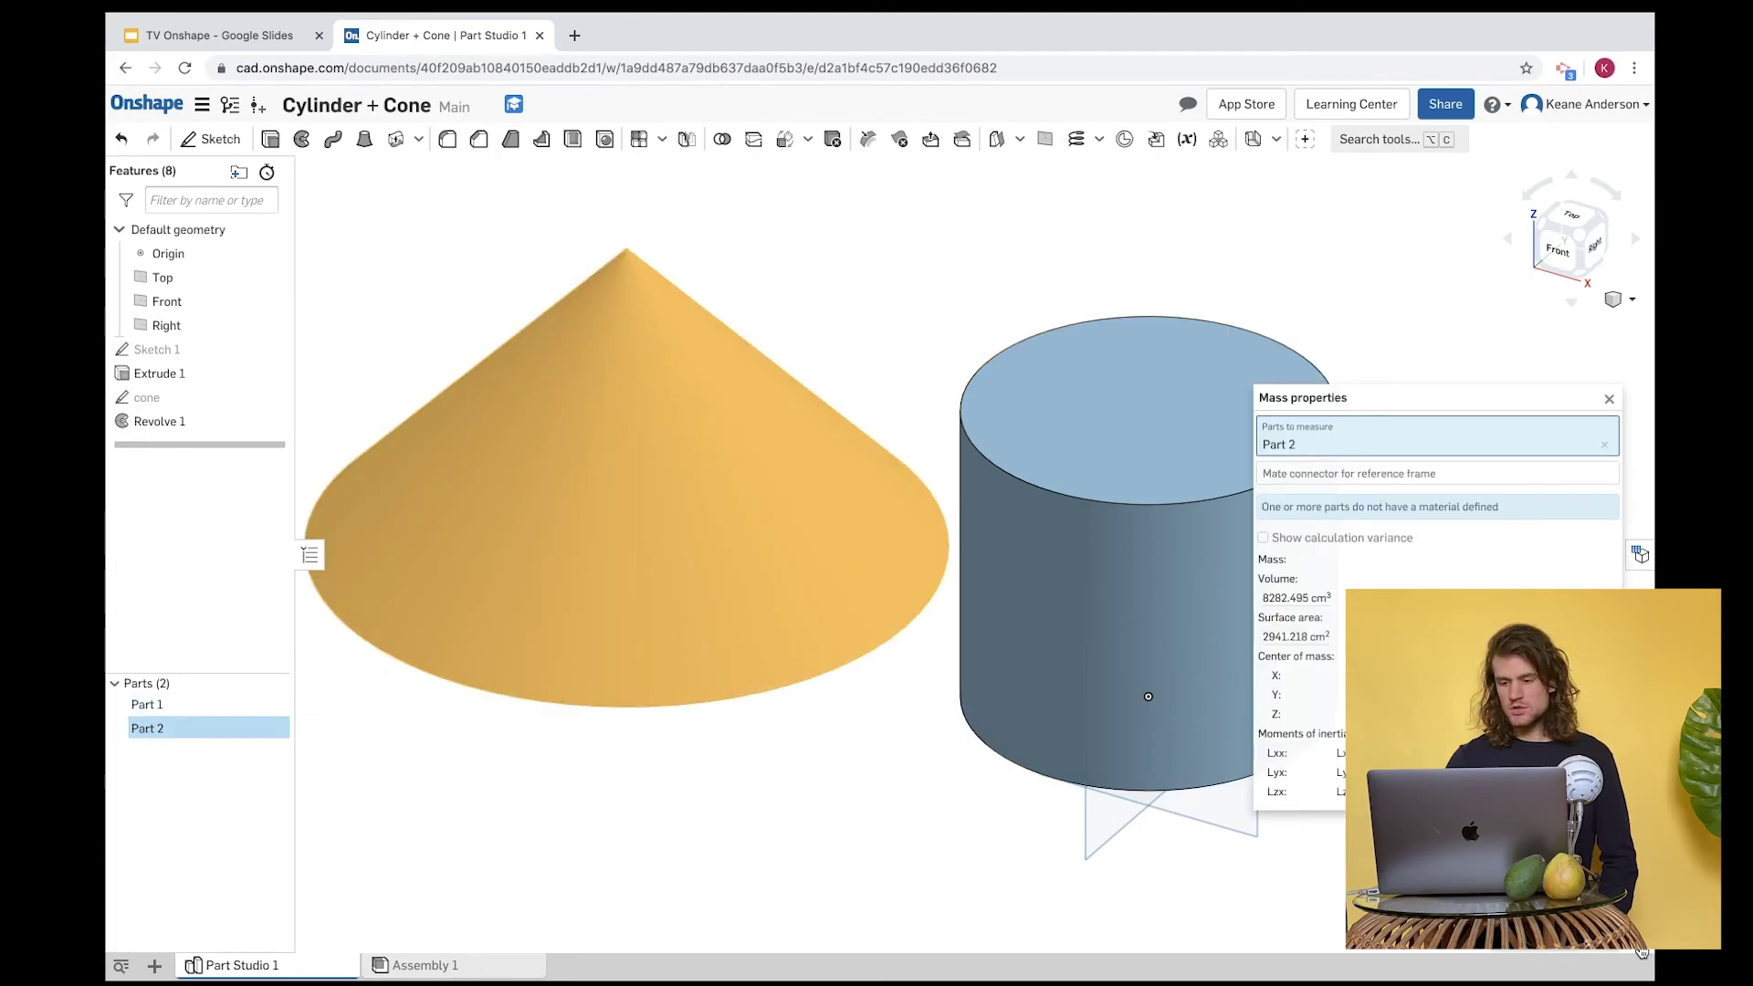
Change the cone sketch's height dimension from 20.8 cm to 20.6 cm.
click(1608, 399)
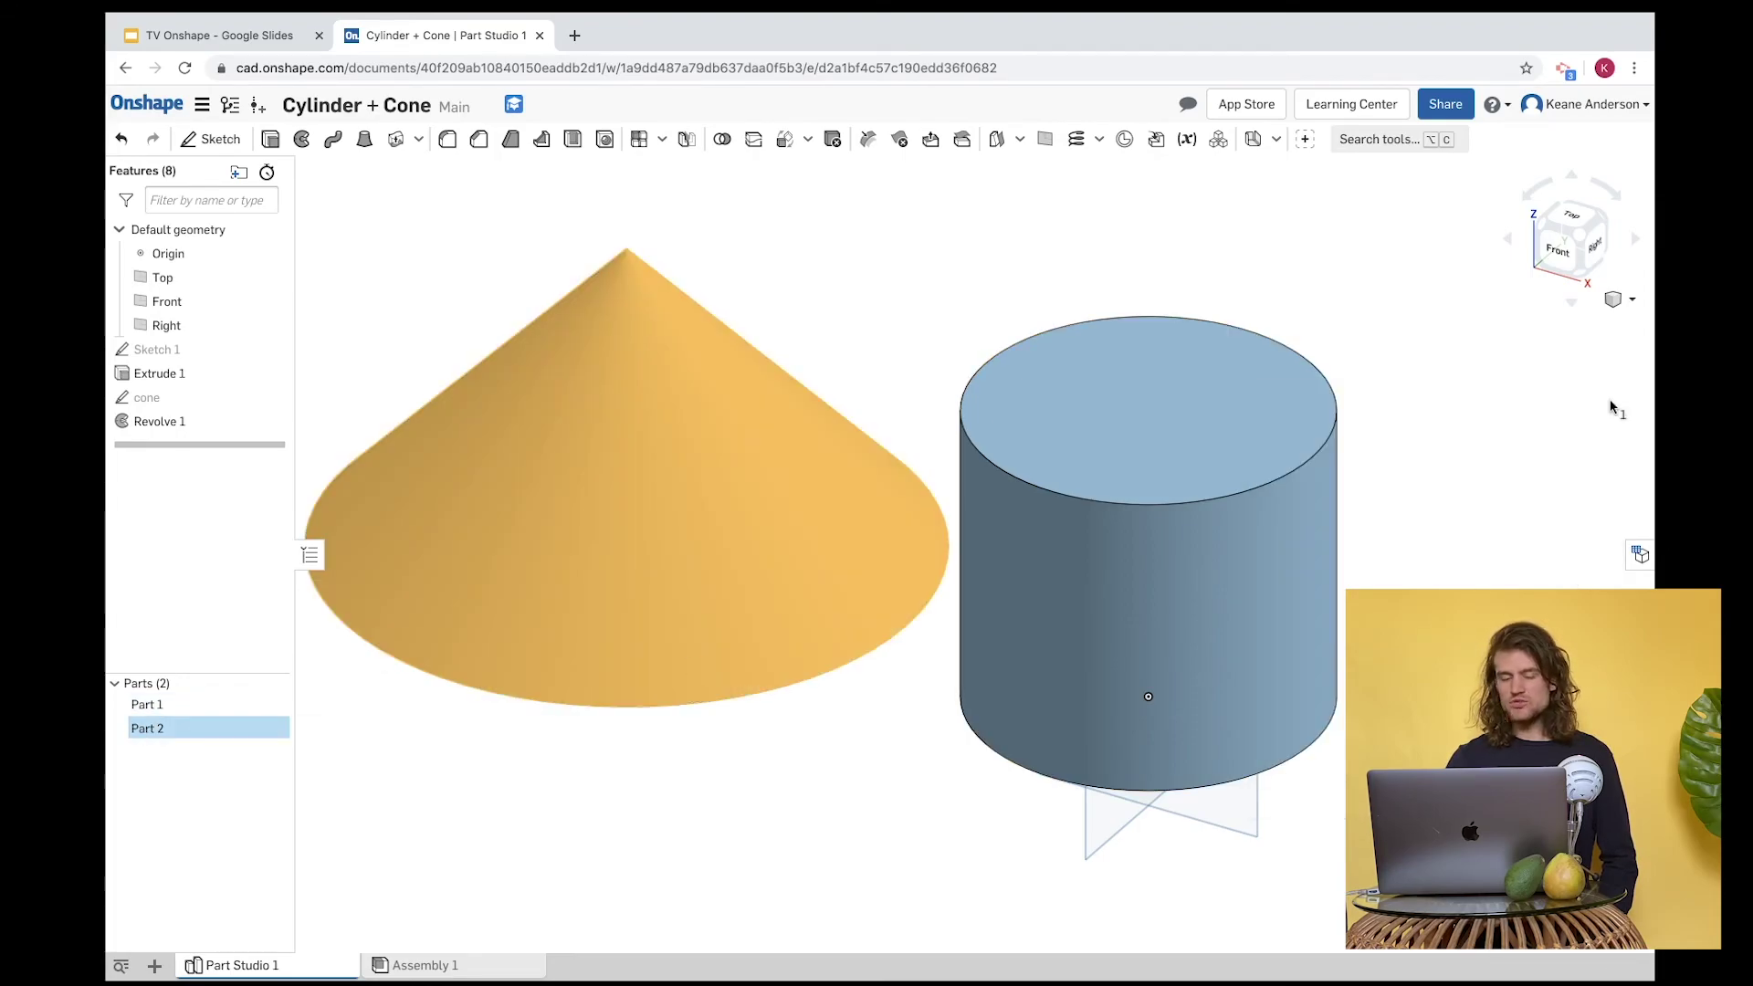
double_click(144, 399)
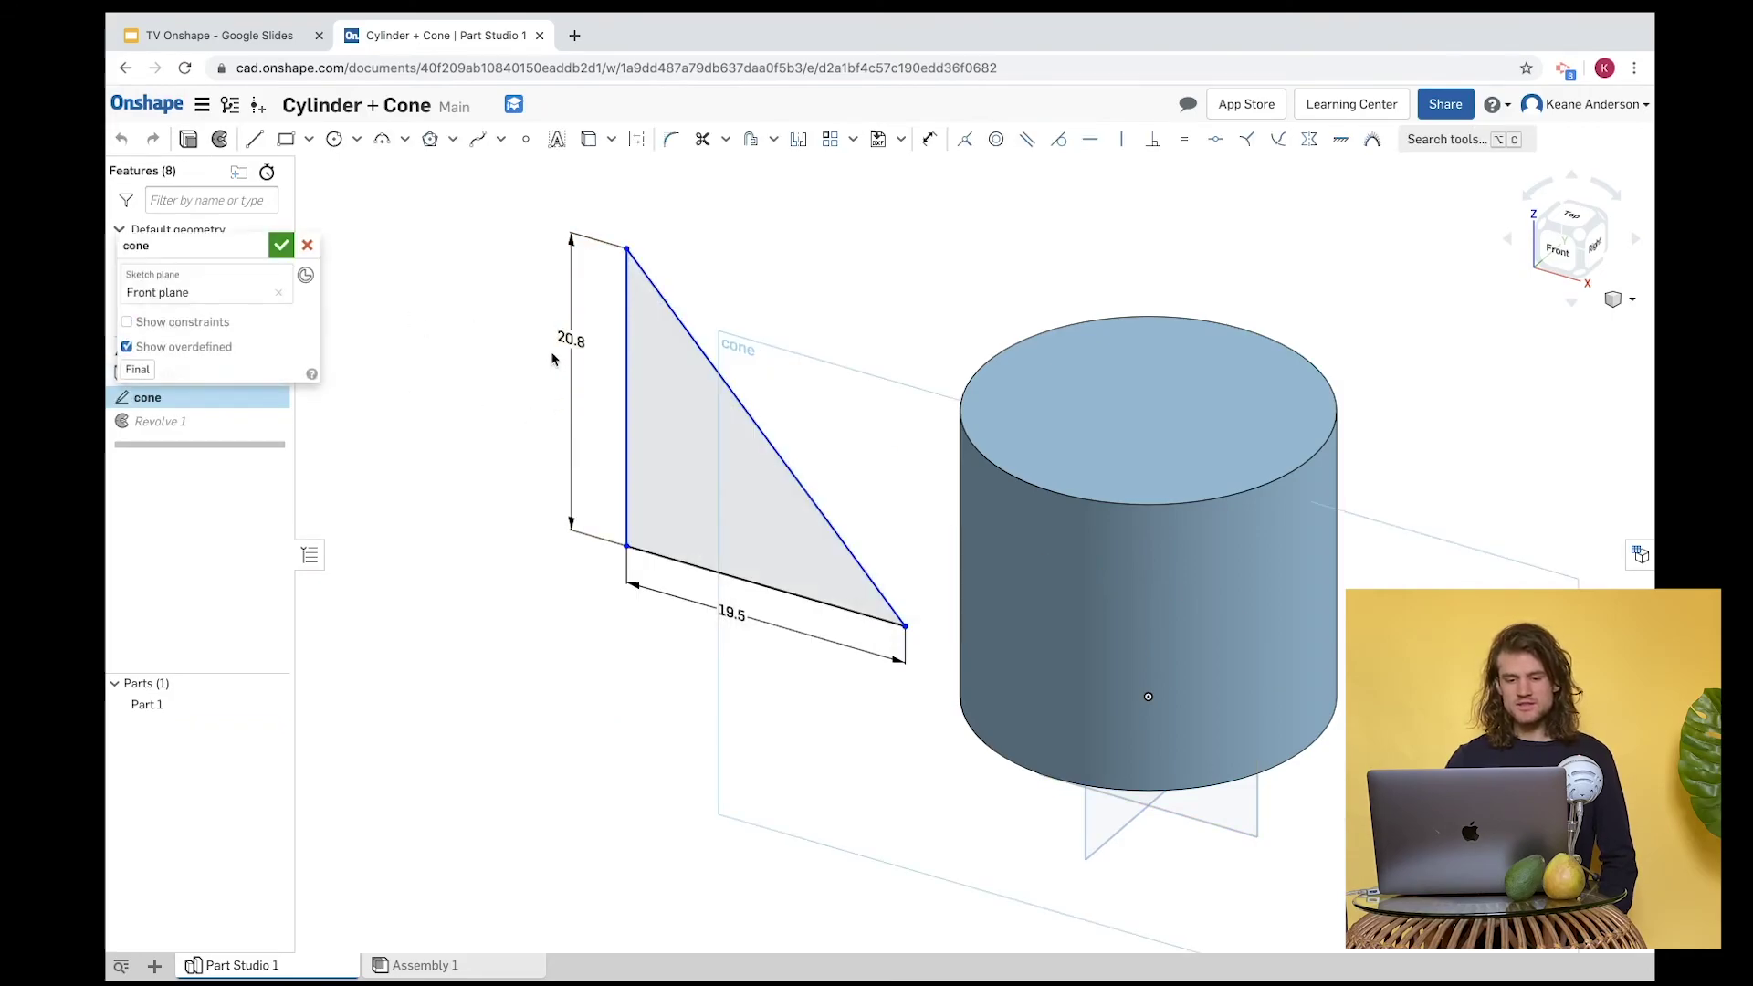
double_click(569, 341)
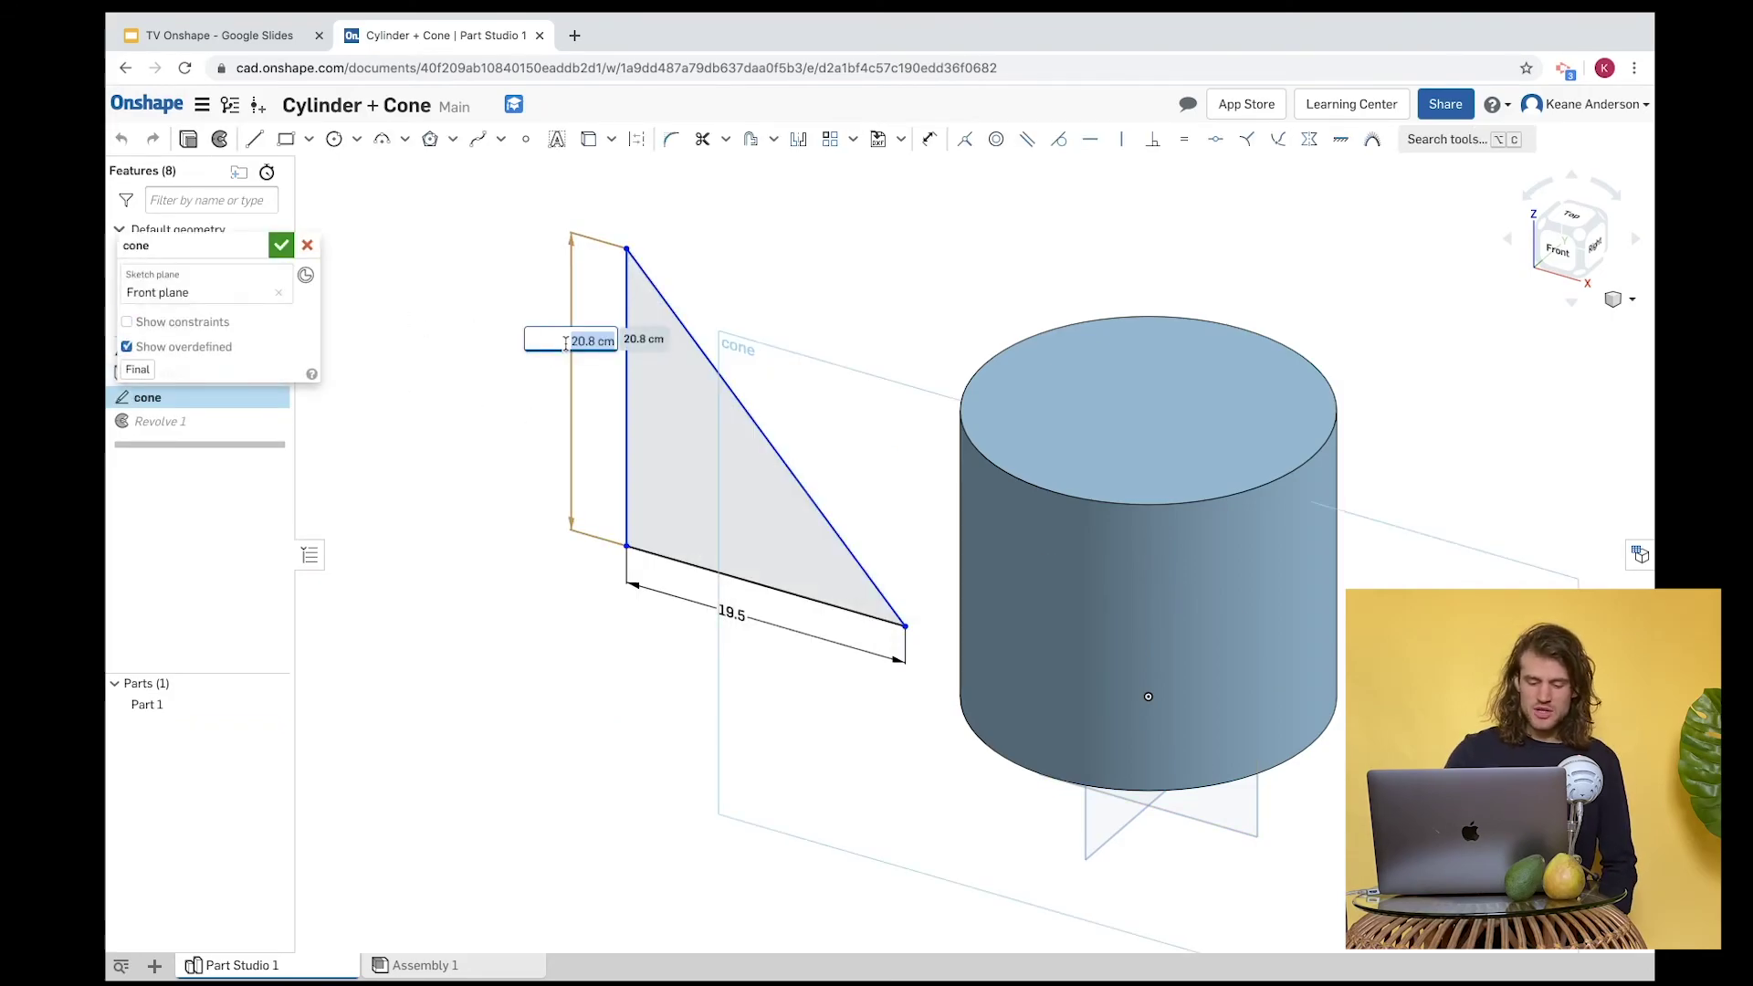
text(20.)
key(Return)
click(281, 249)
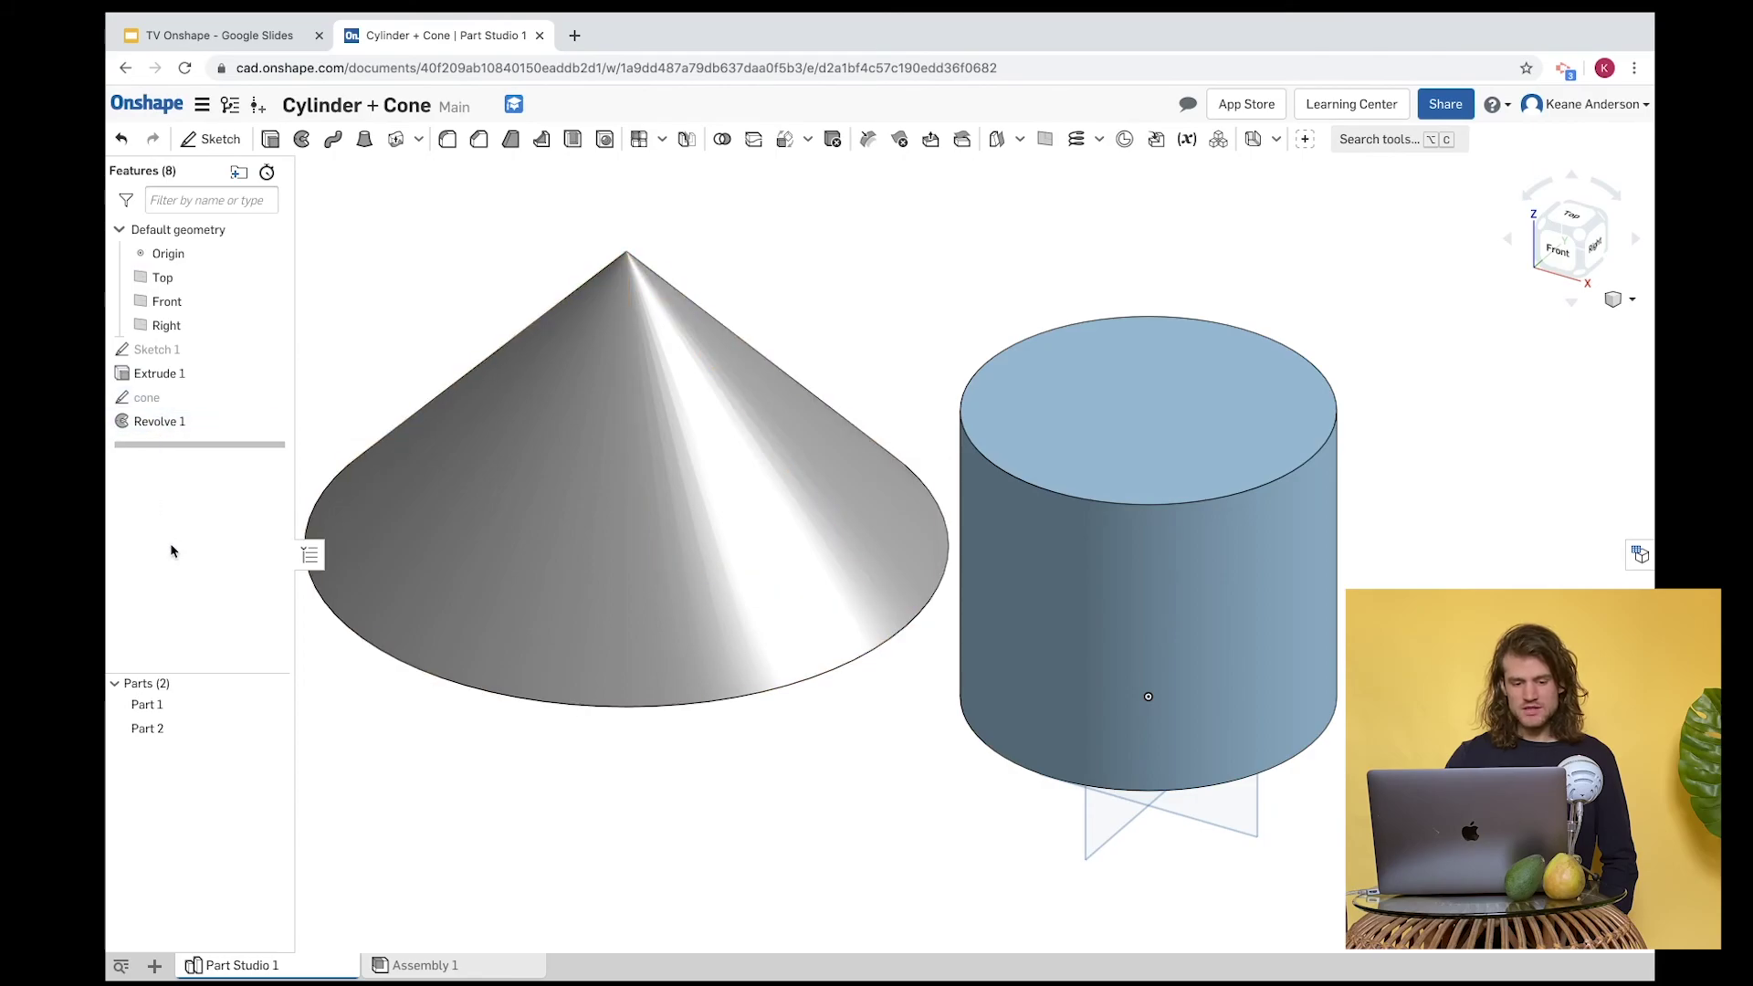
Check Part 2's updated volume and surface area in Mass properties, then close the readout.
click(203, 727)
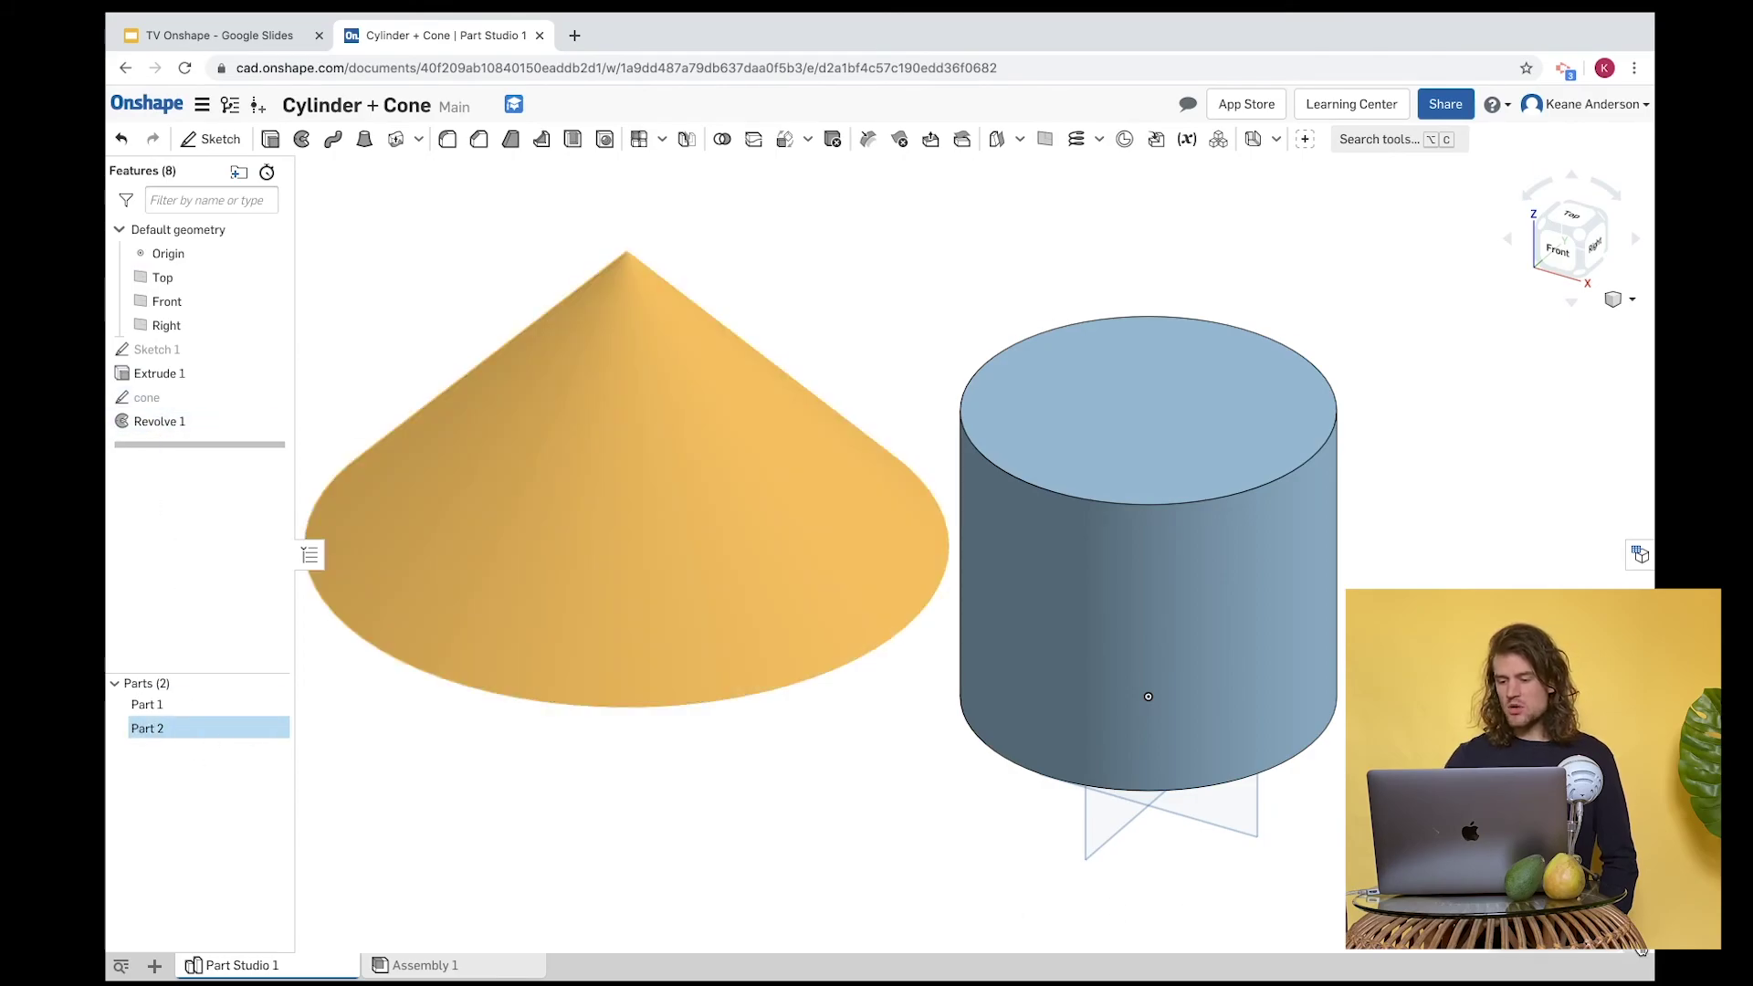
key(shift+m)
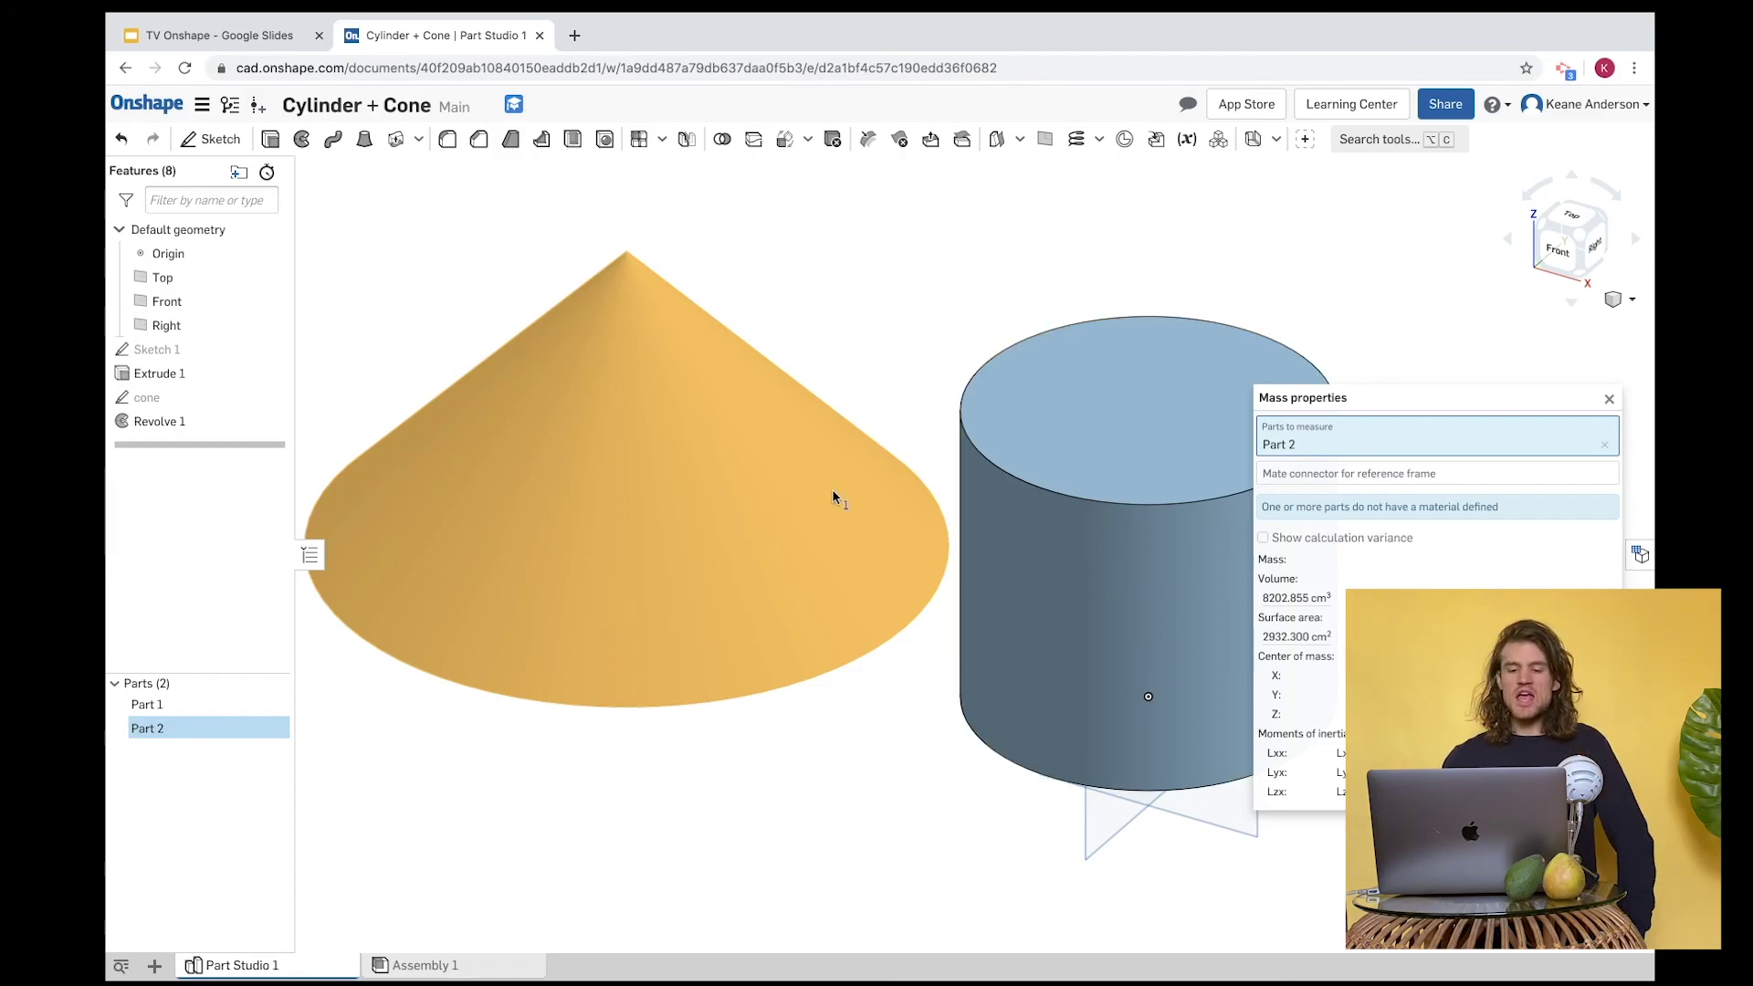
click(1609, 399)
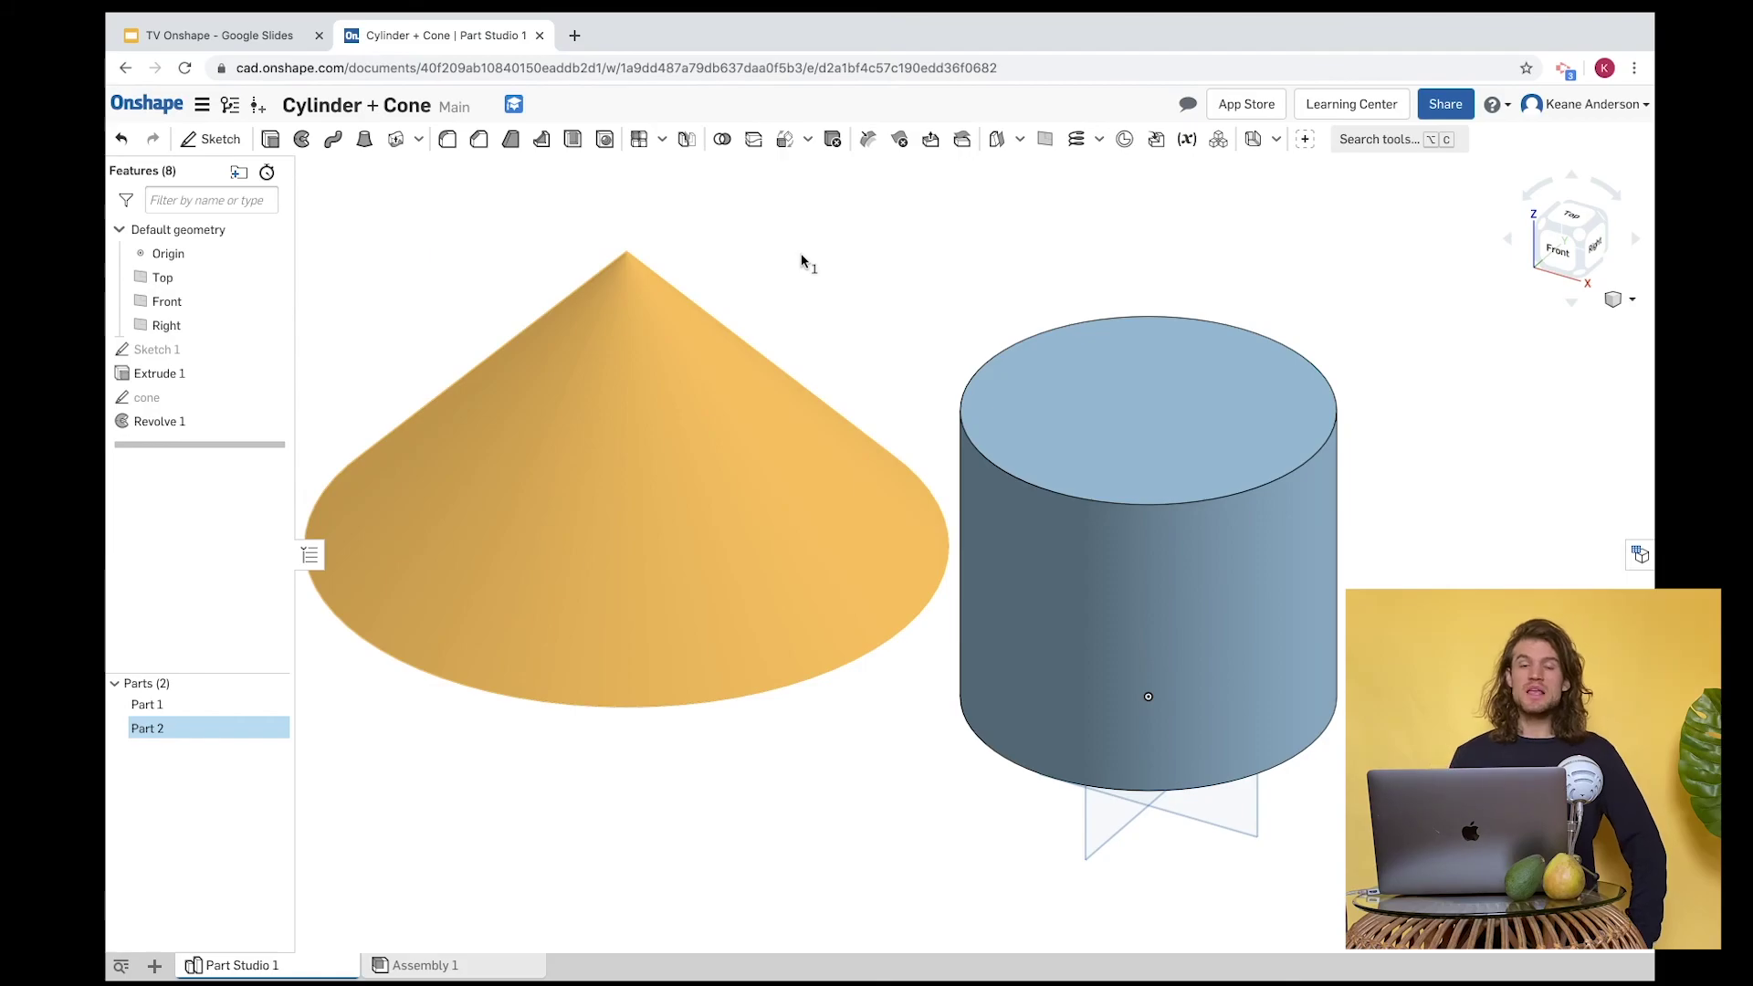
Start Sketch 2 on the Front plane, viewed head-on, with the 3 point arc tool.
click(1237, 833)
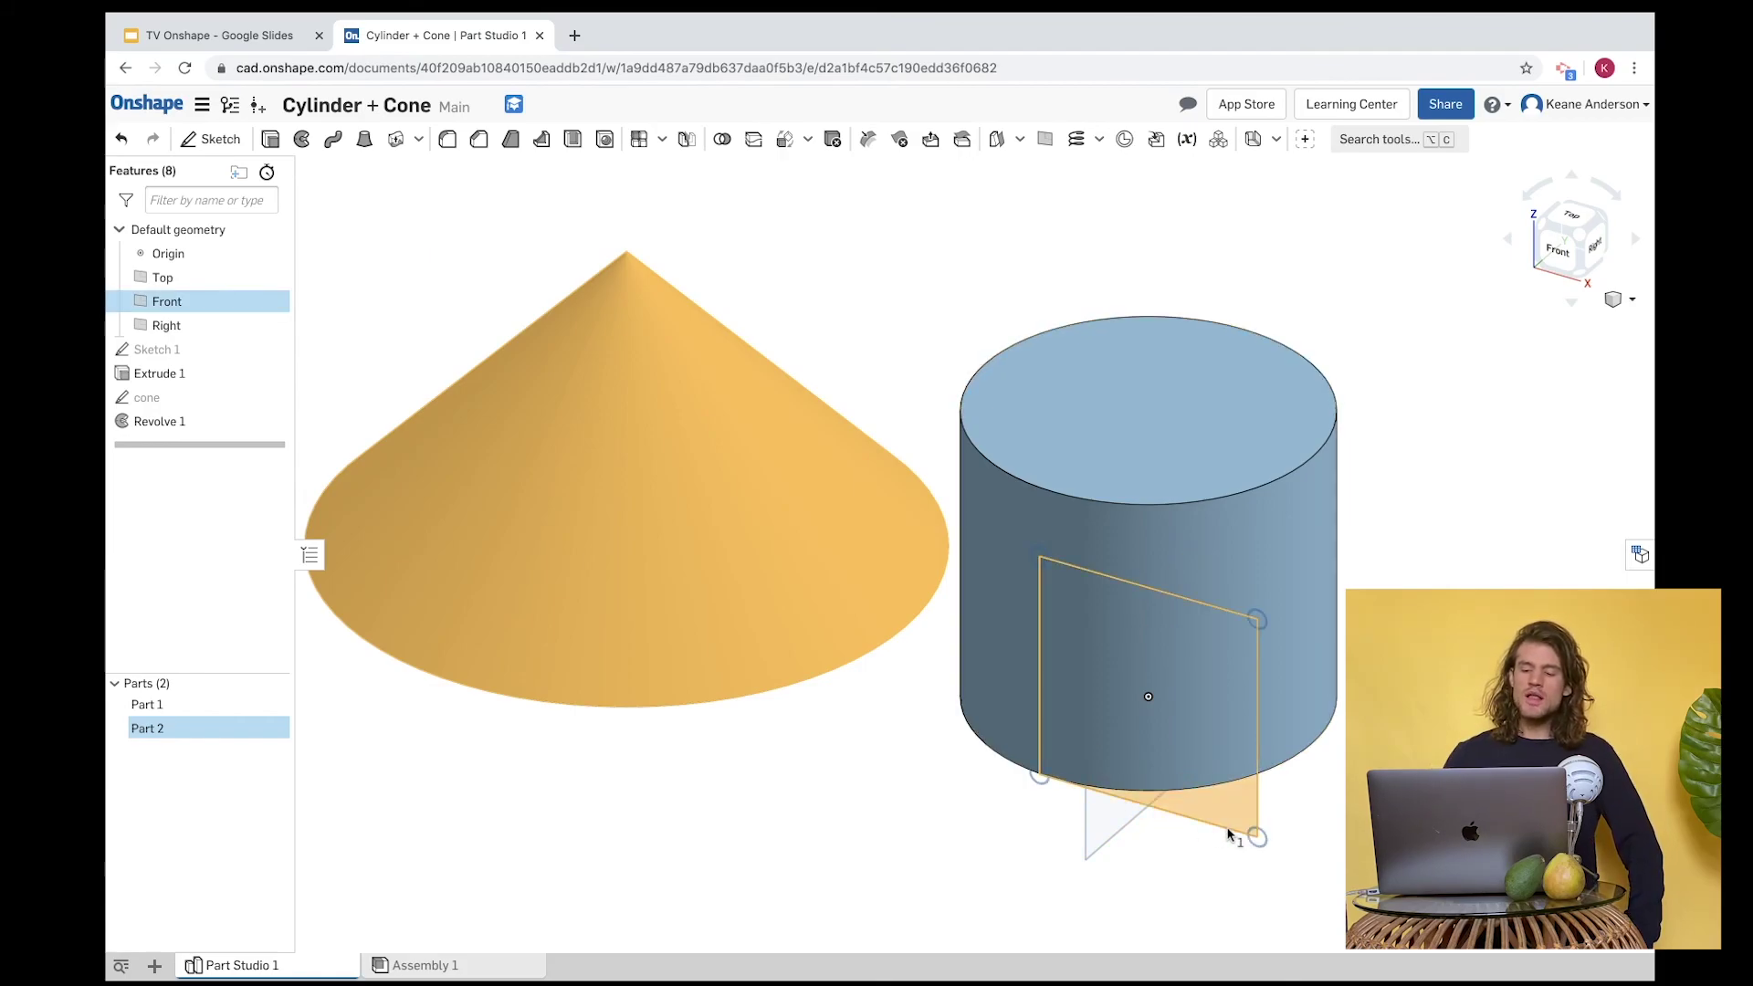
click(1556, 245)
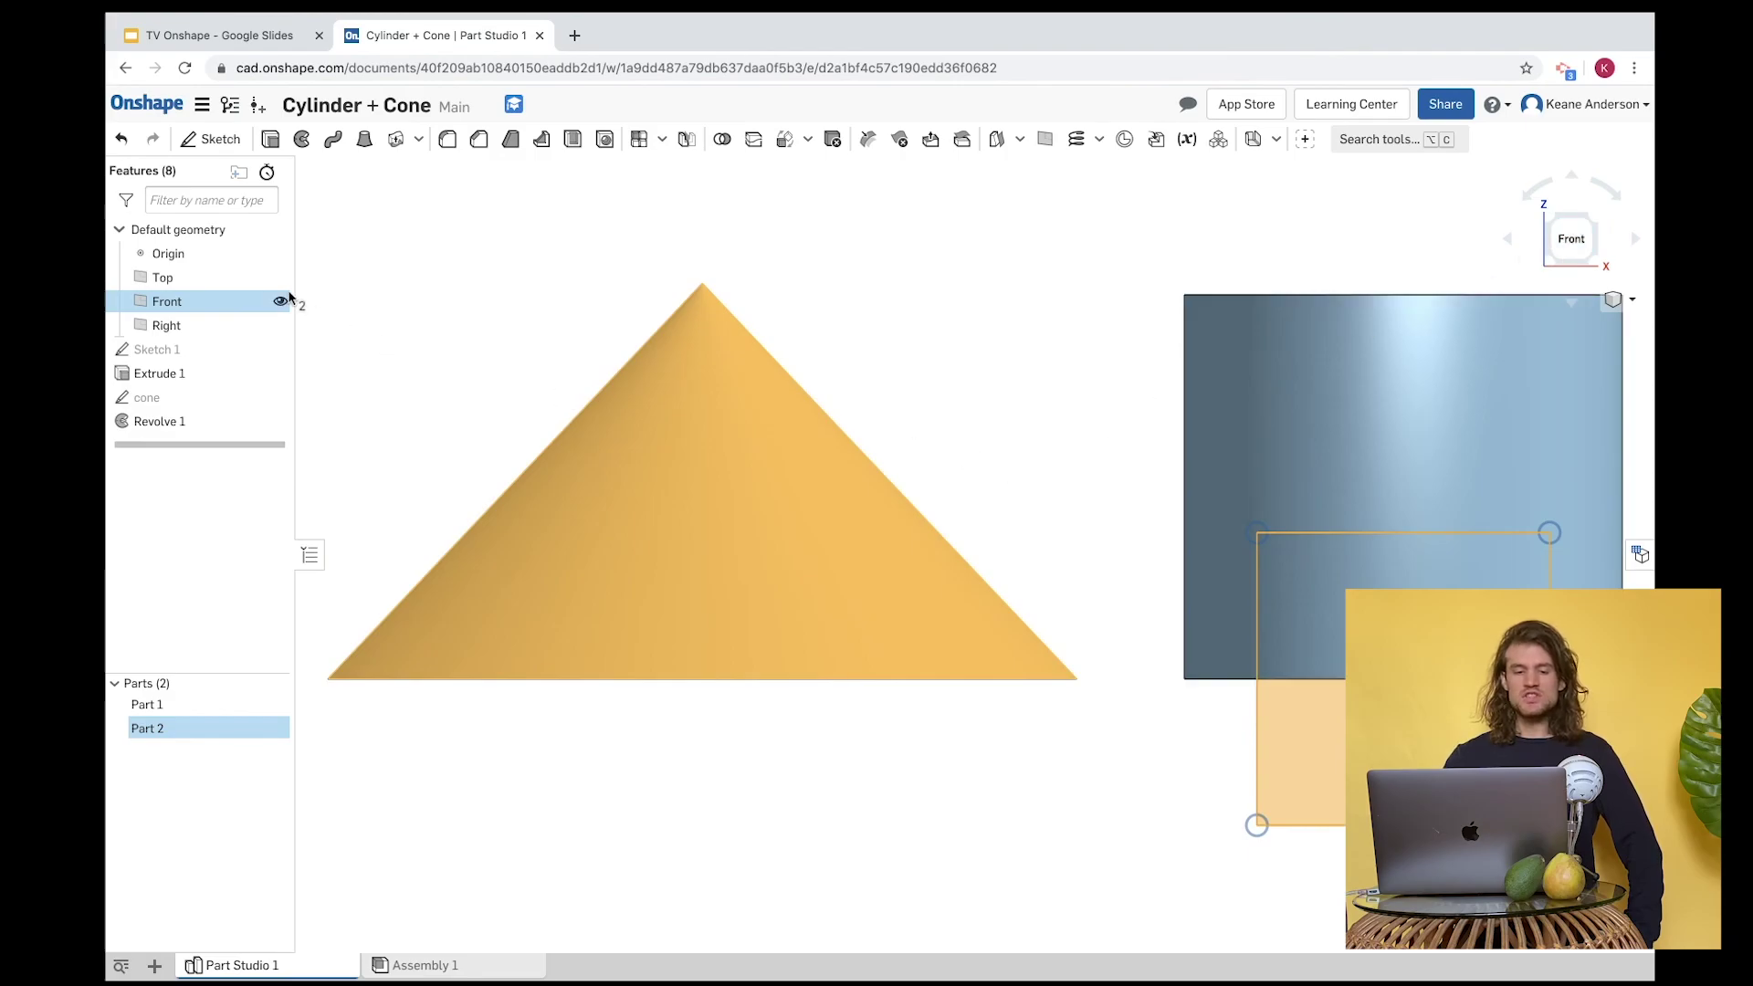
click(189, 136)
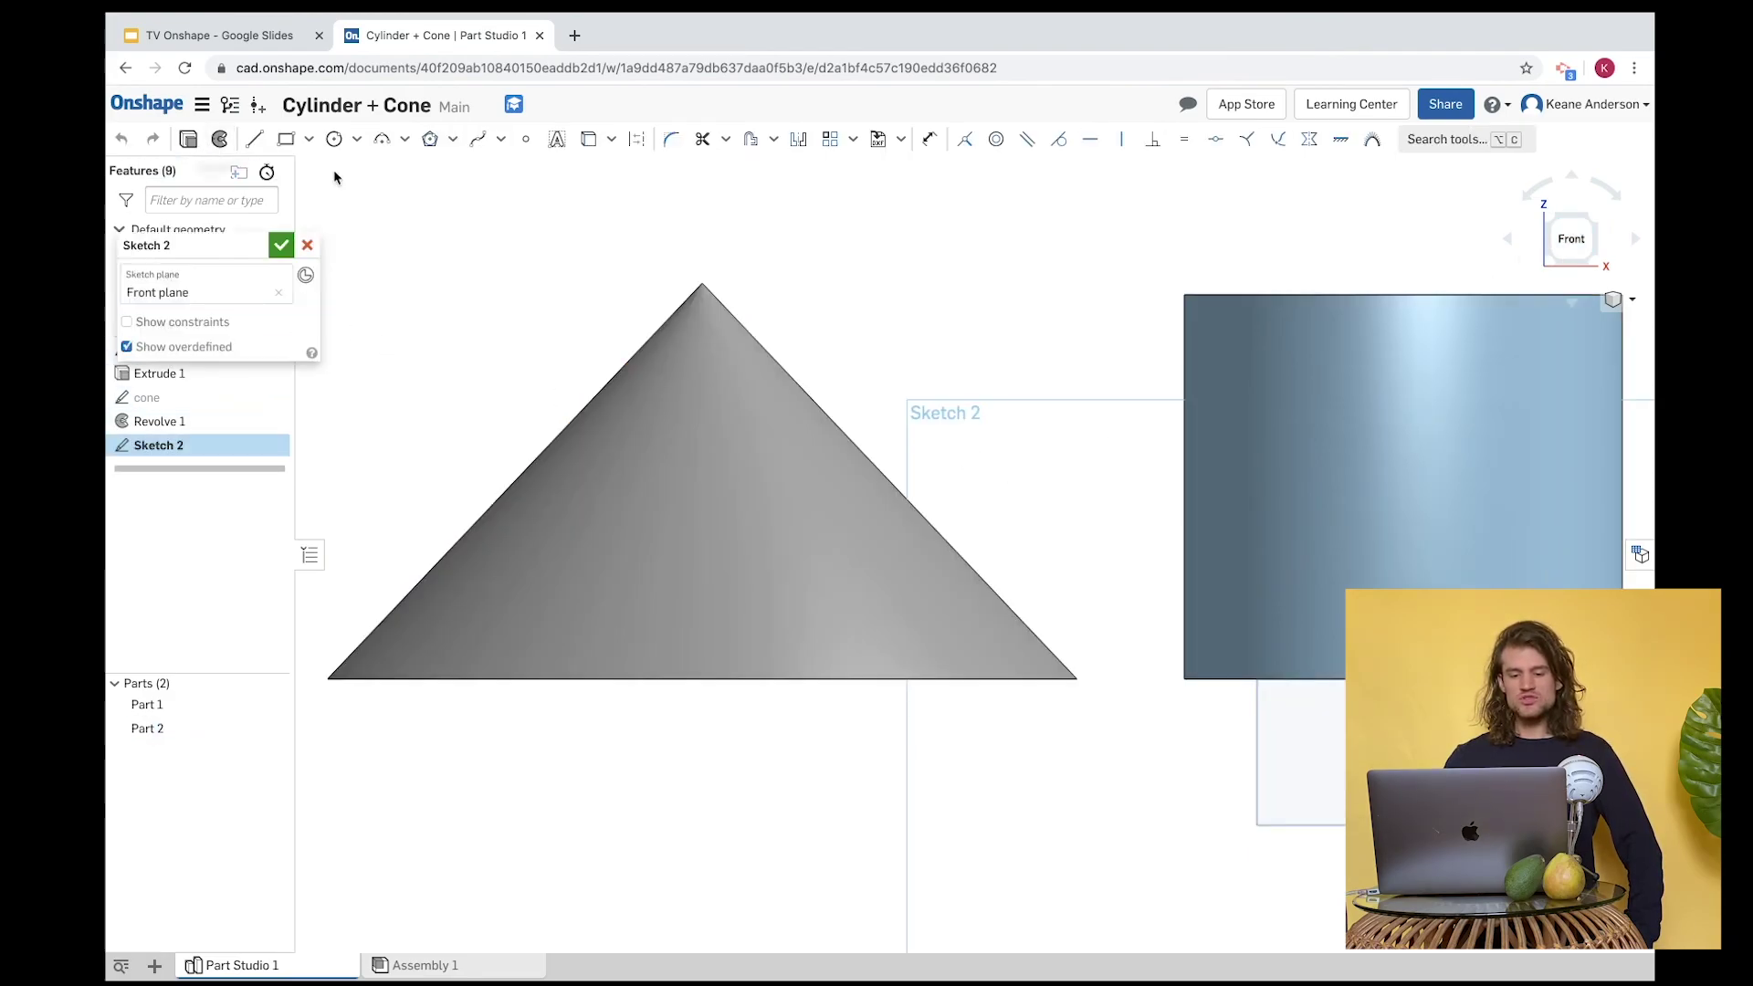
scroll(964, 429, down, 1)
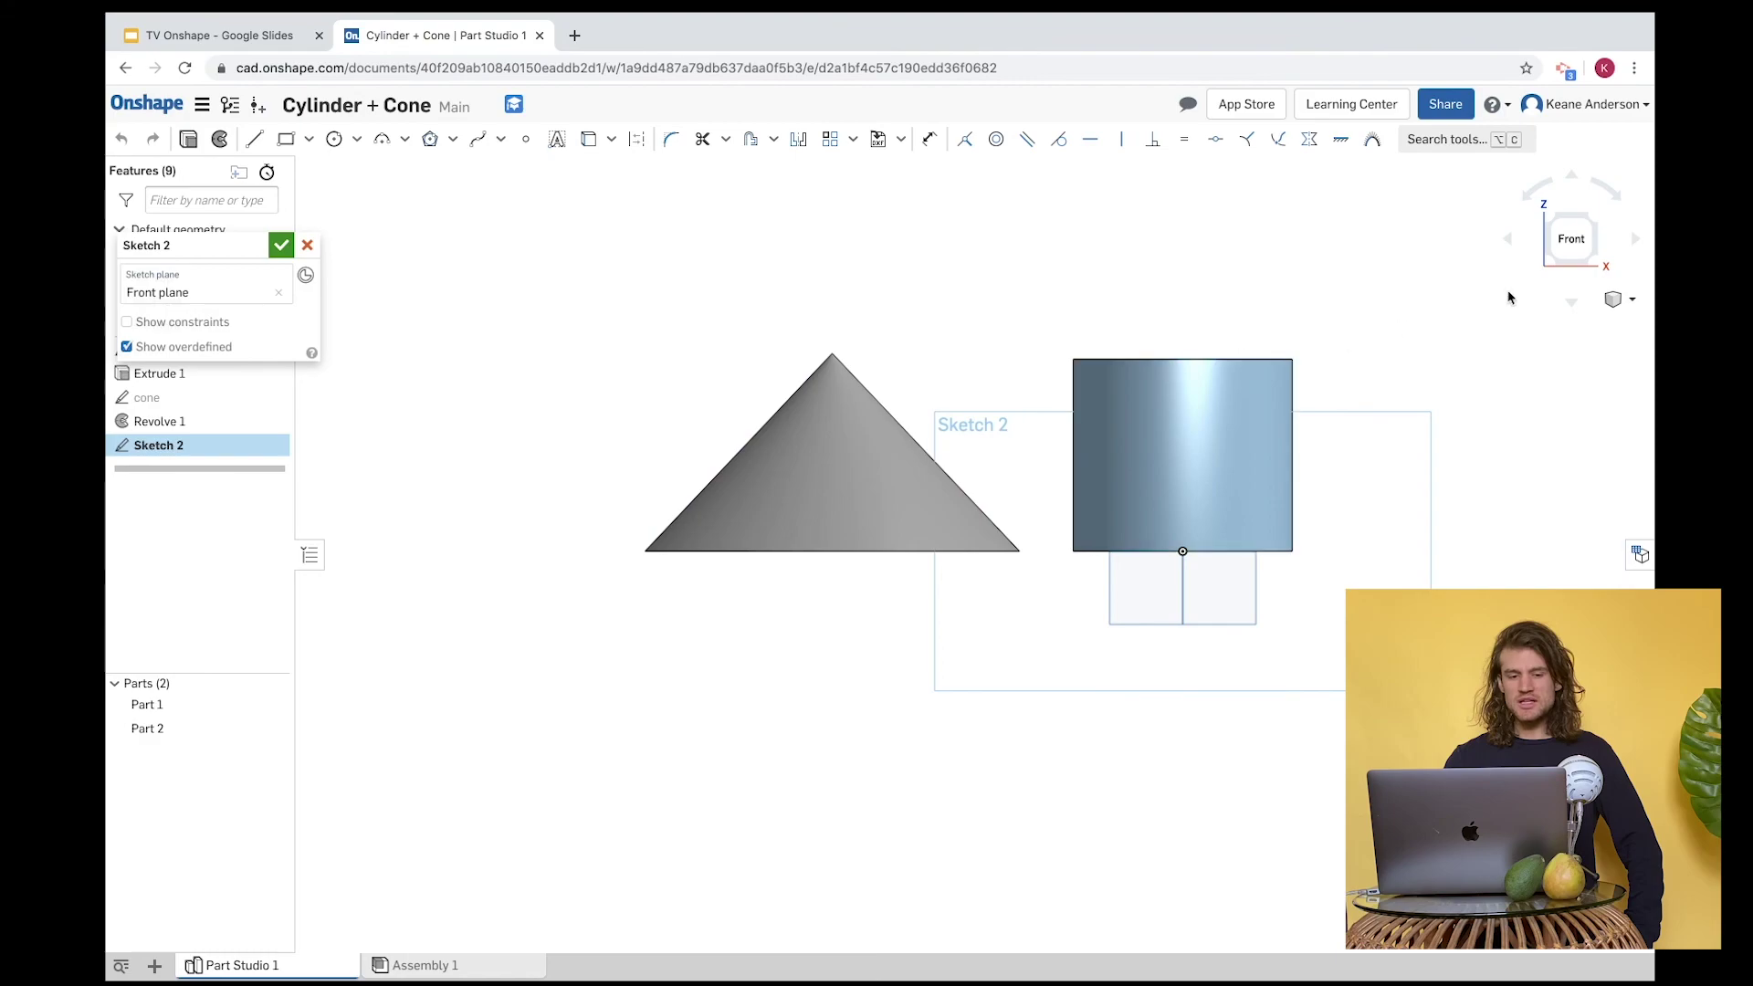
click(406, 143)
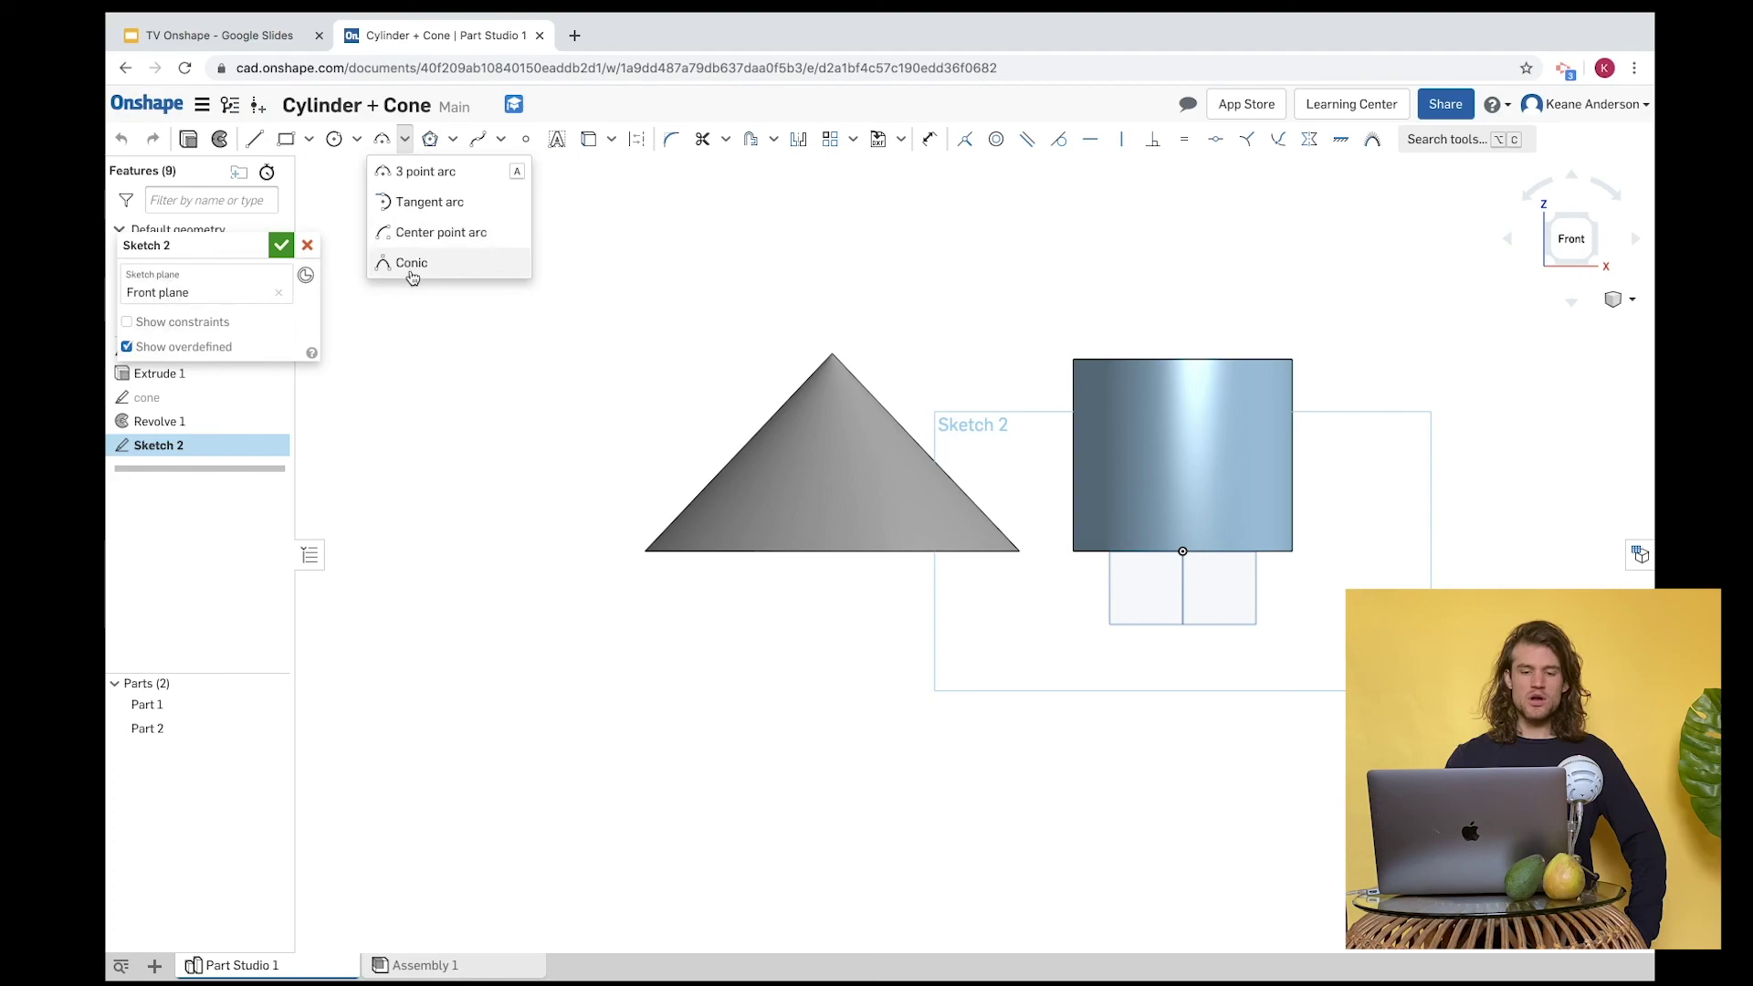
click(408, 174)
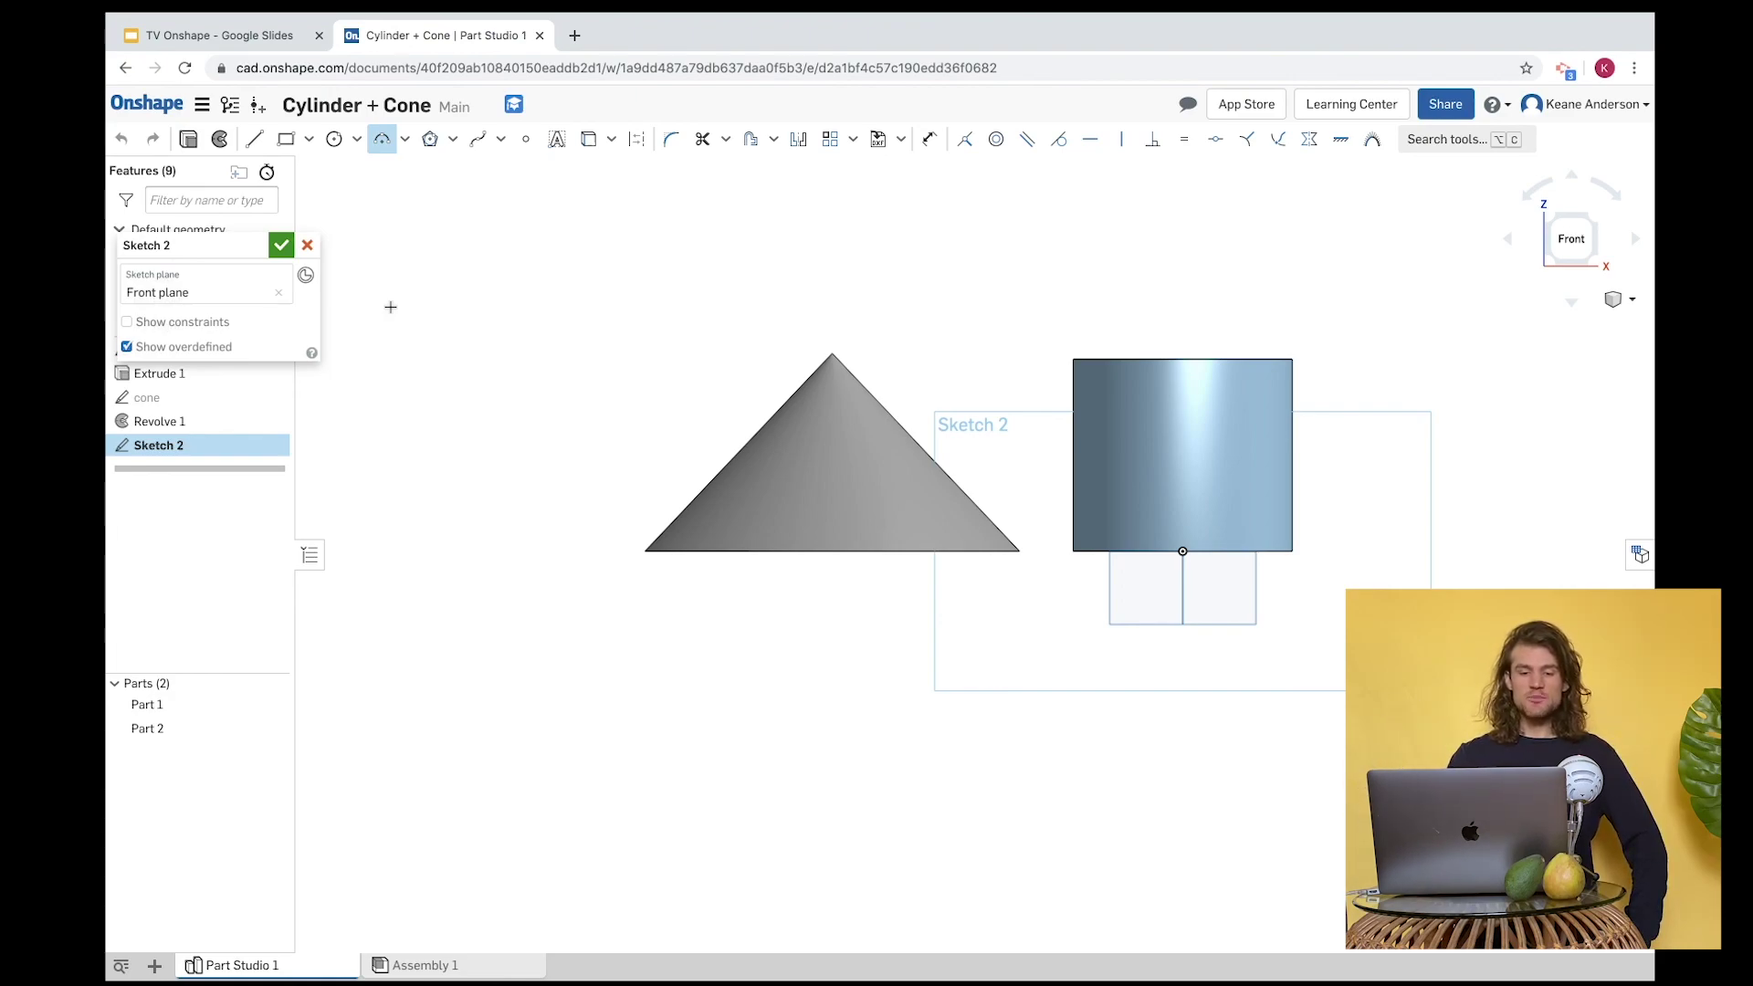
click(390, 307)
click(702, 312)
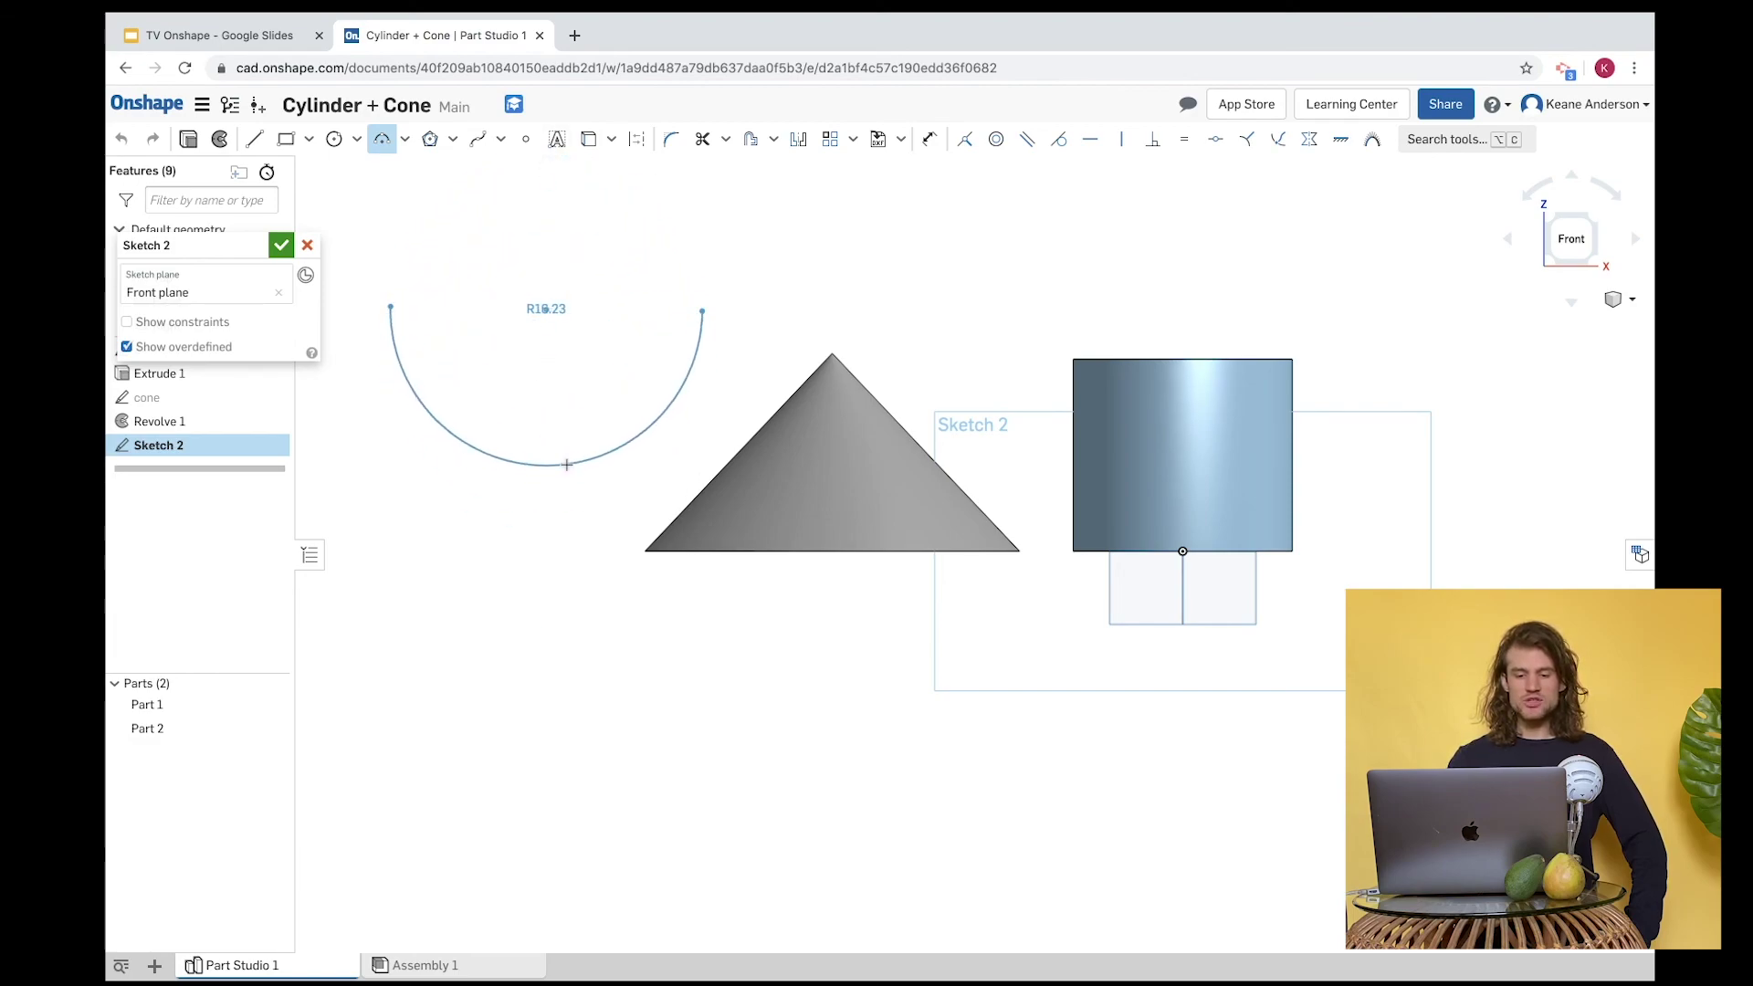
click(566, 464)
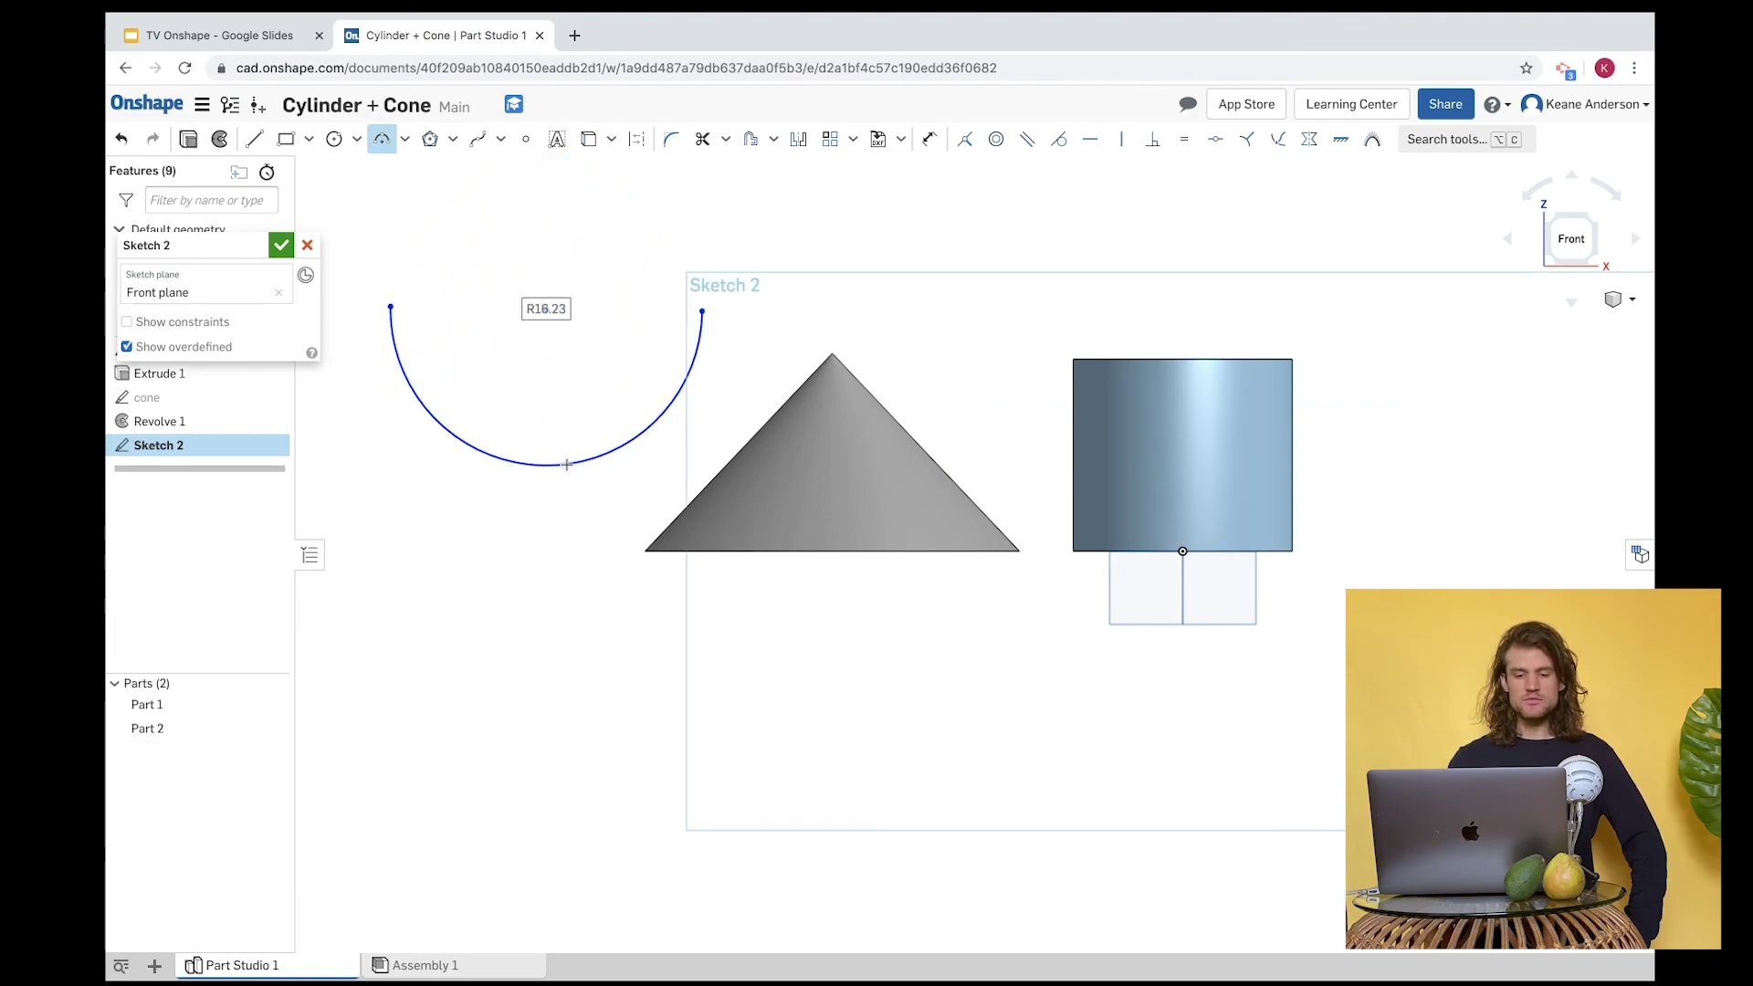
click(123, 138)
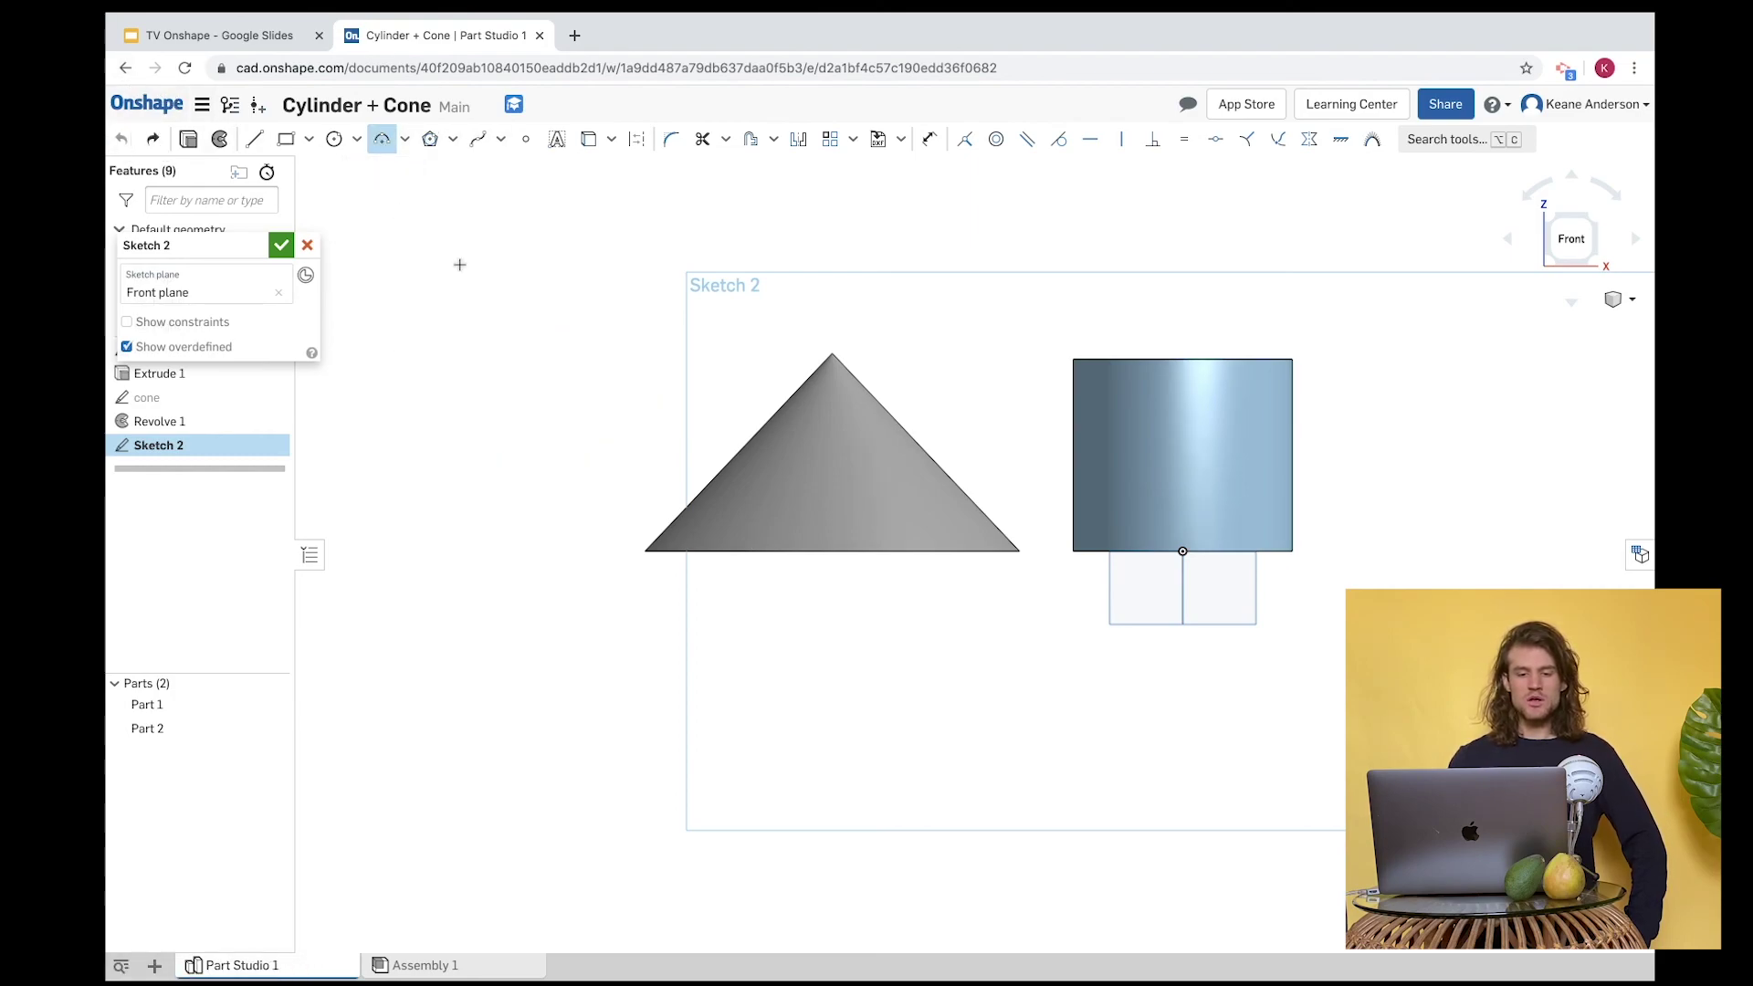
click(533, 267)
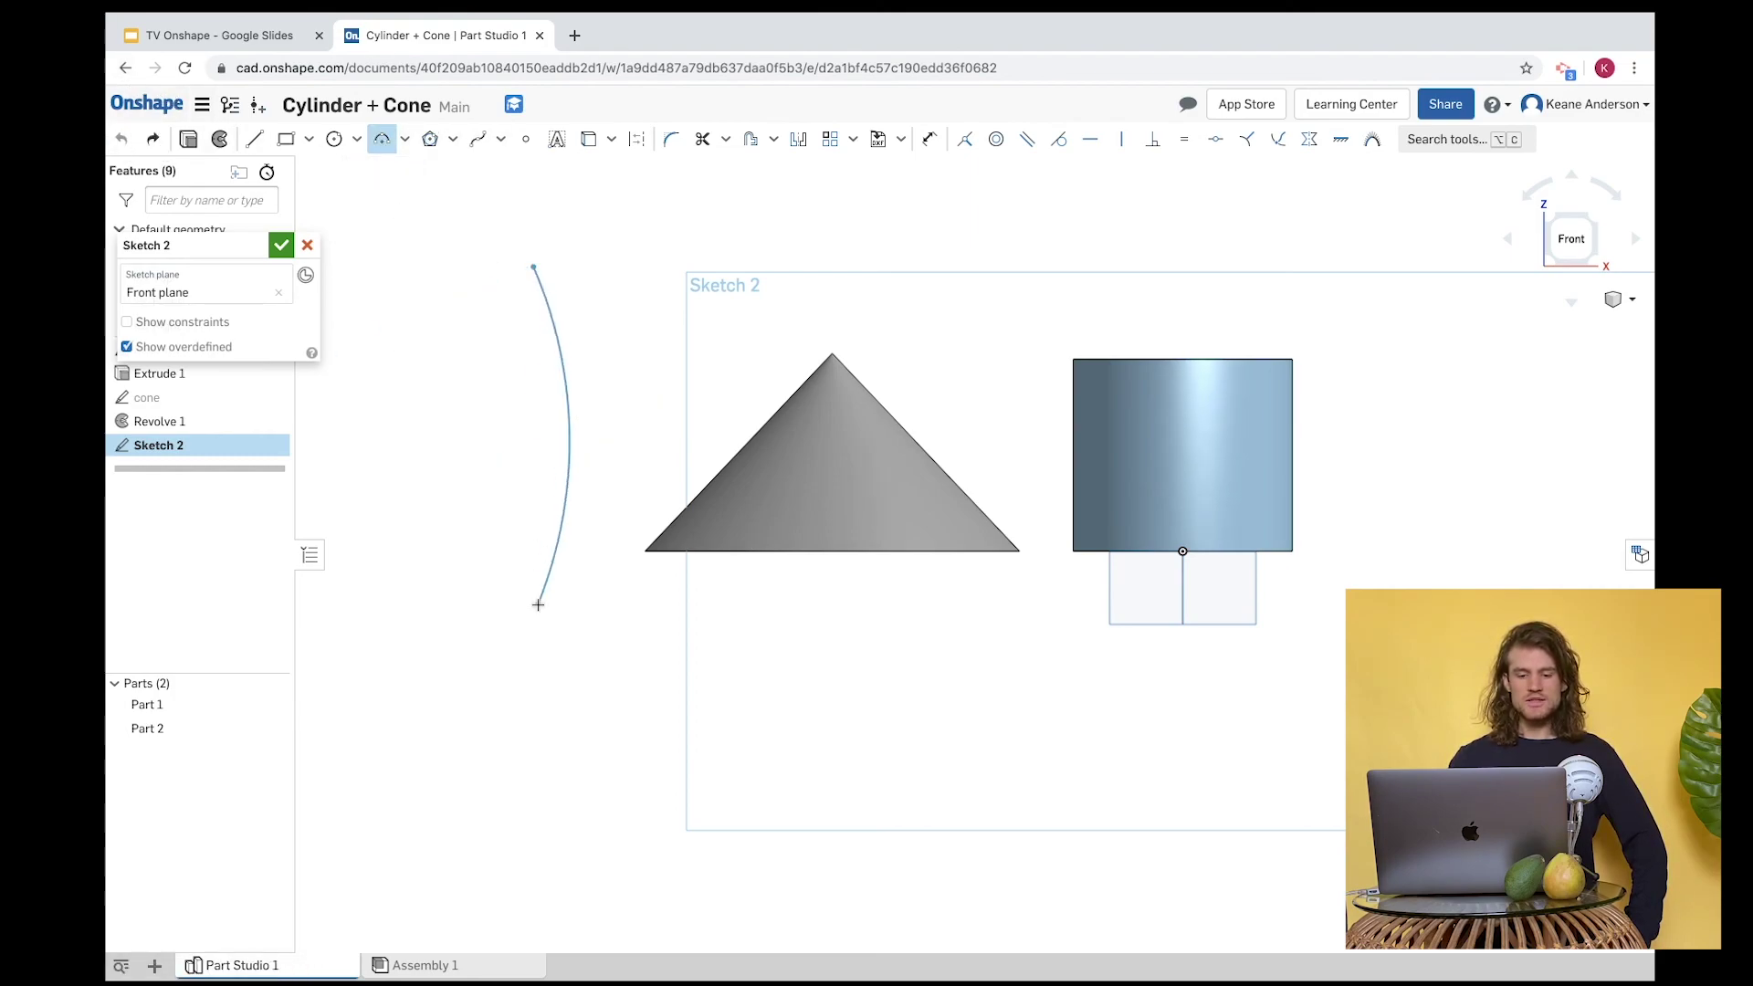
click(532, 551)
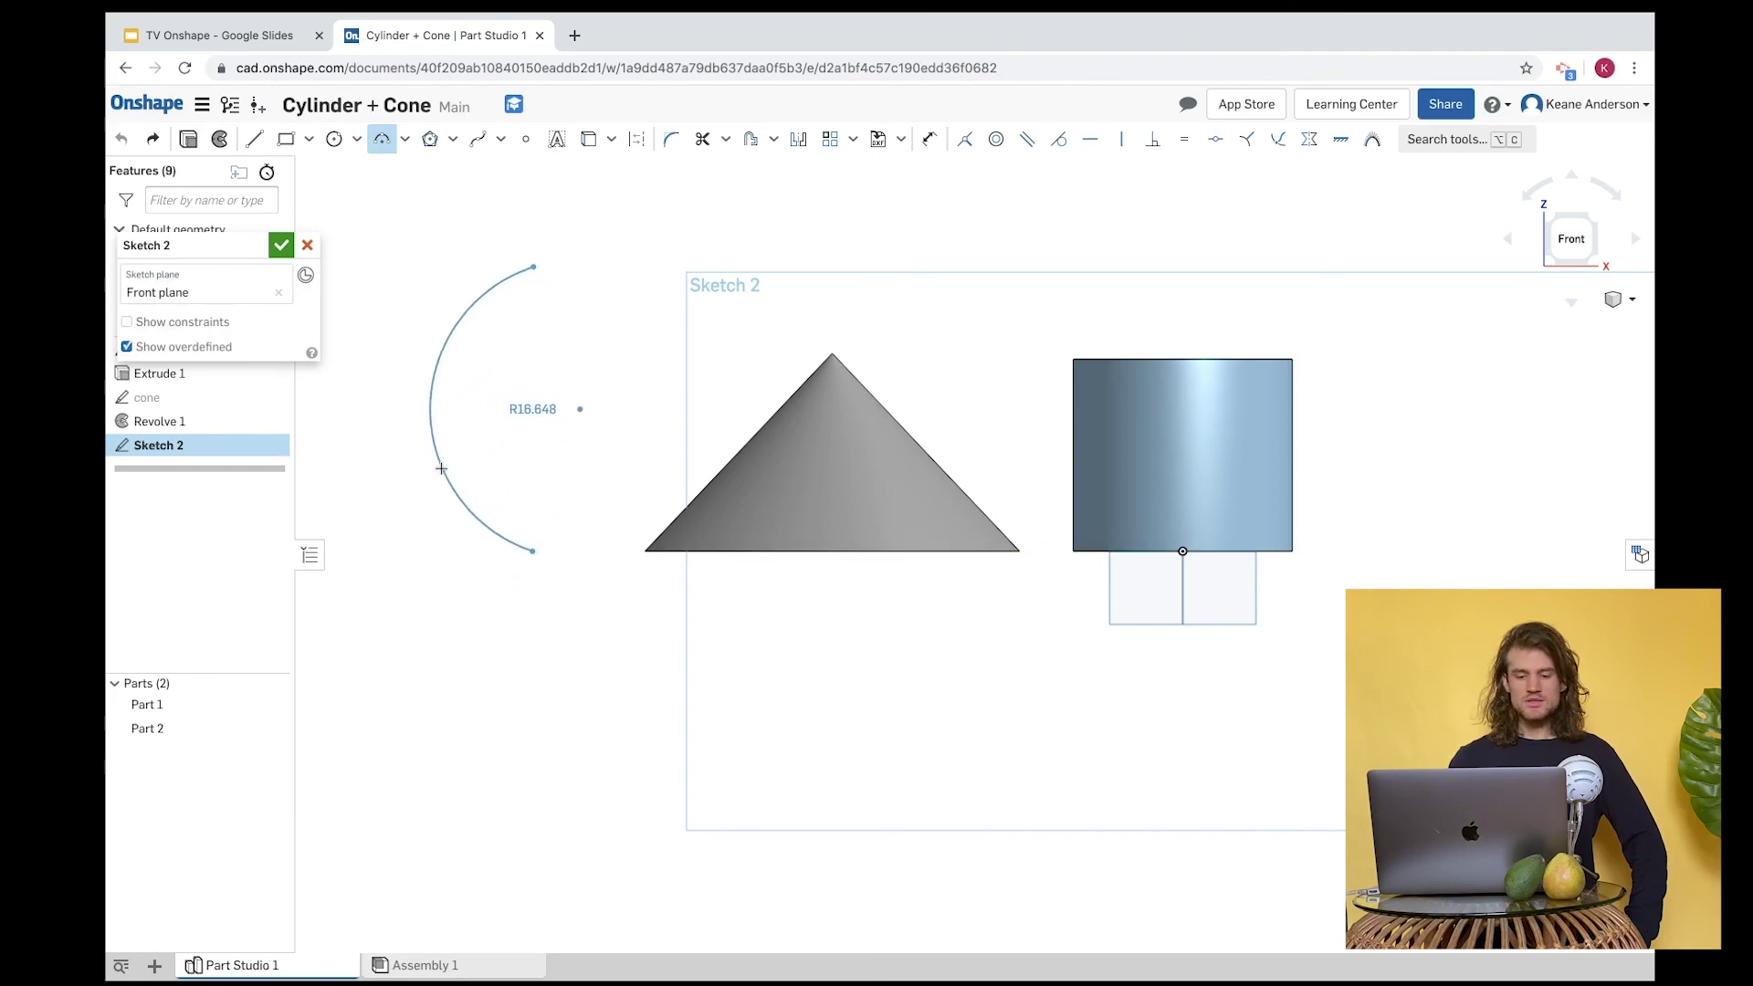
click(403, 469)
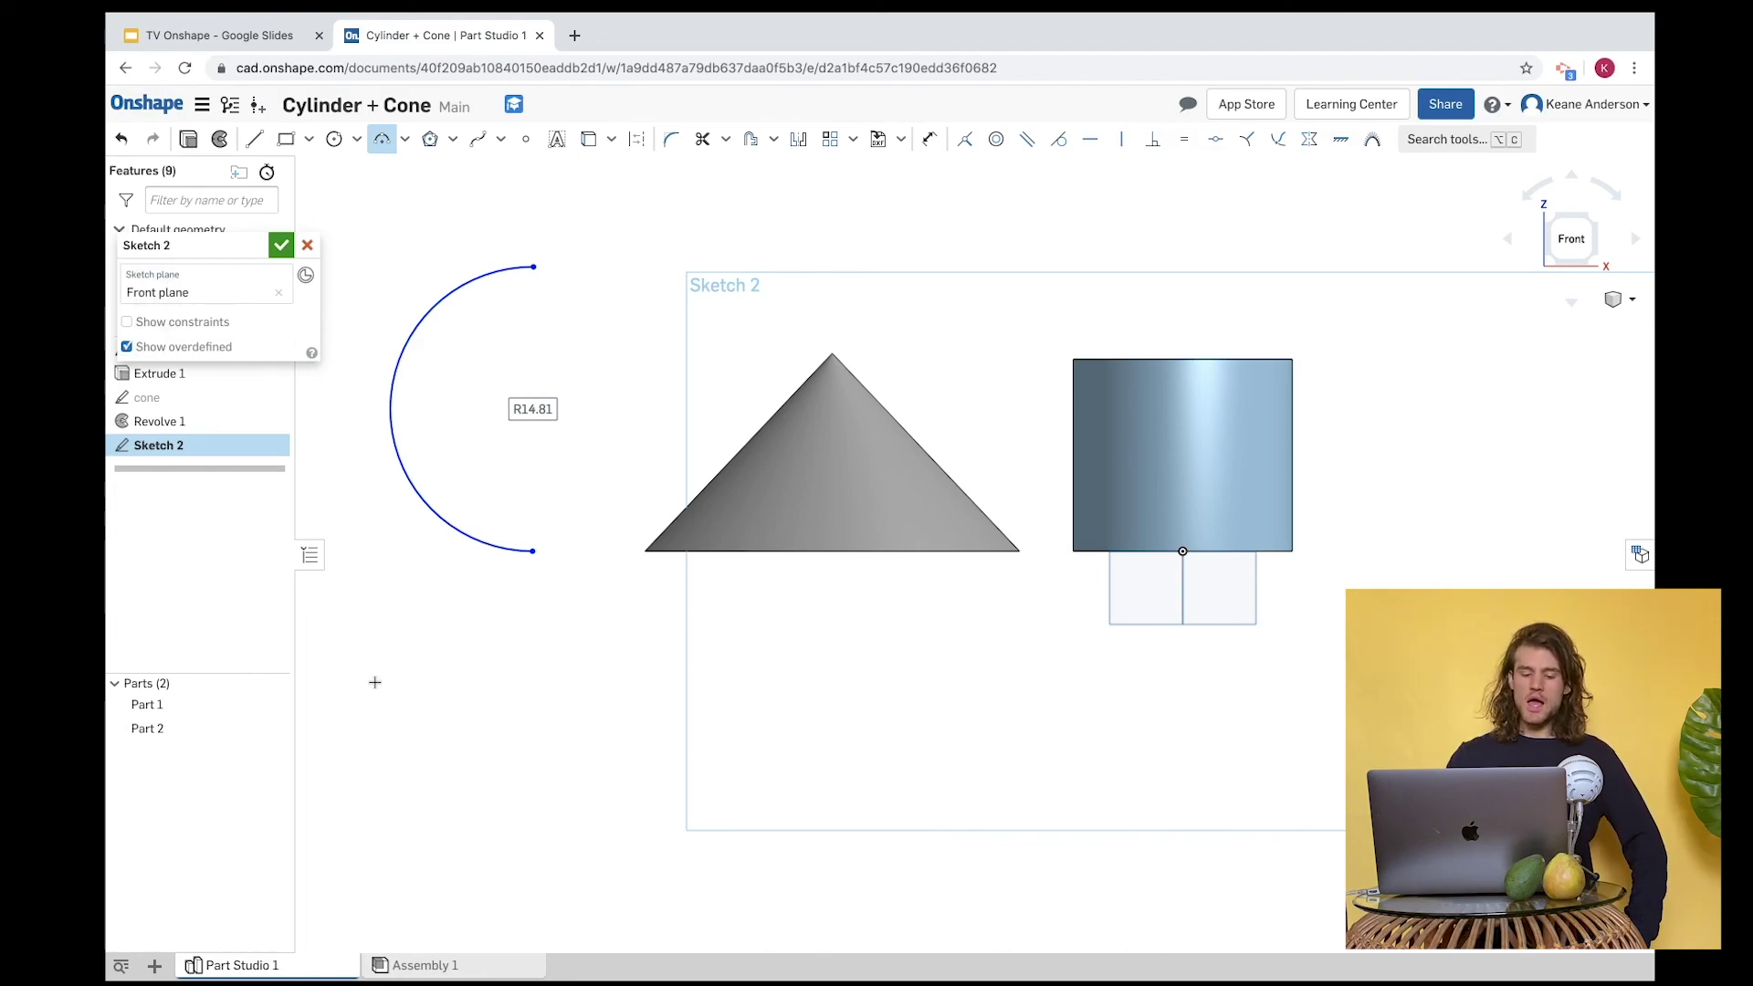
click(121, 139)
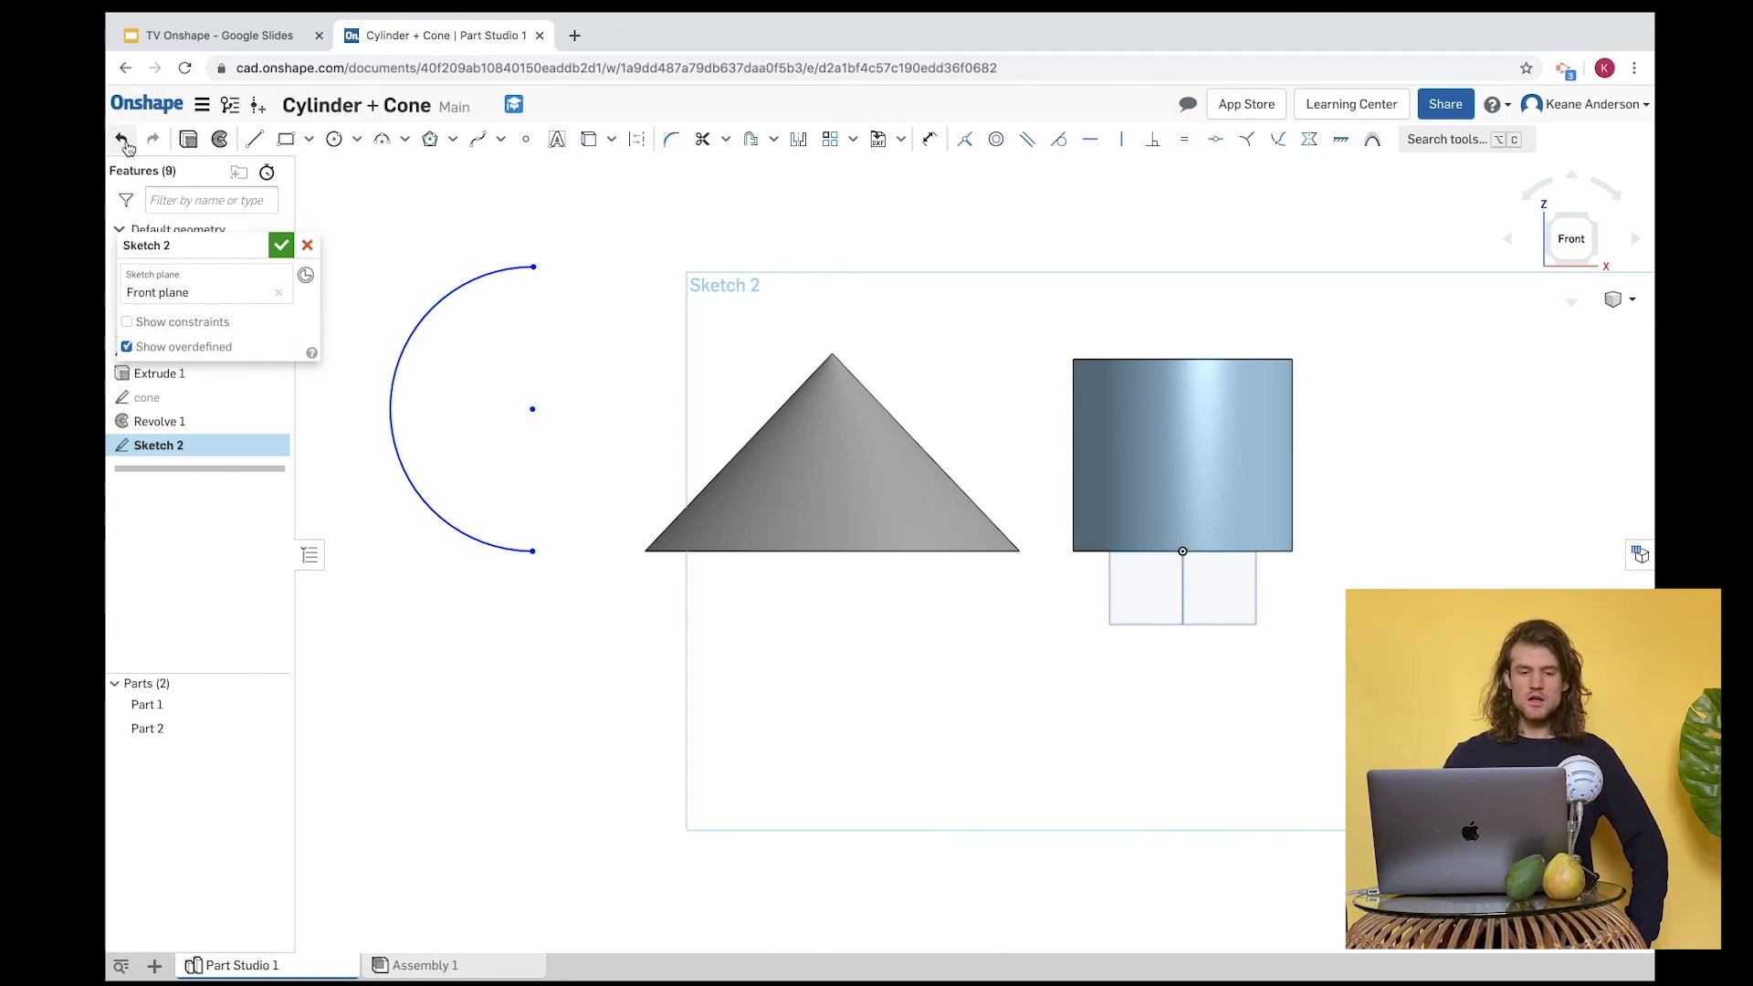